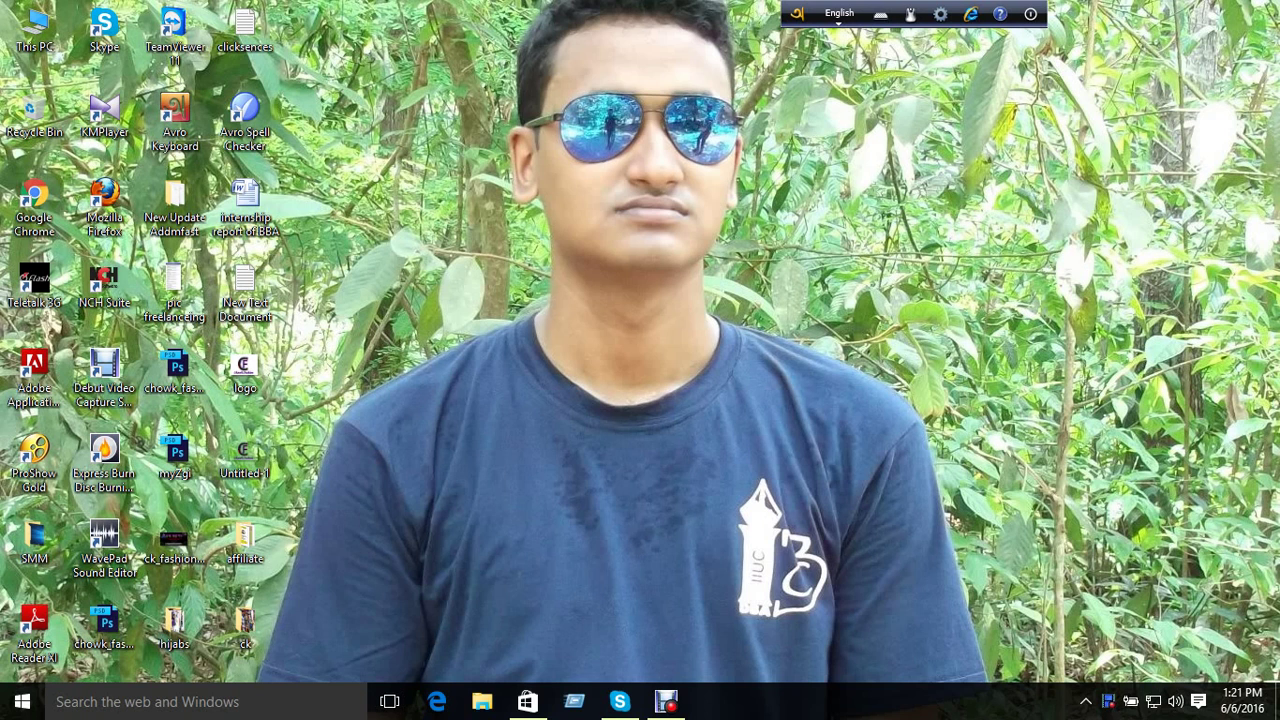
- Refresh the desktop and keep the screen recorder window minimized
right_click(512, 72)
left_click(560, 127)
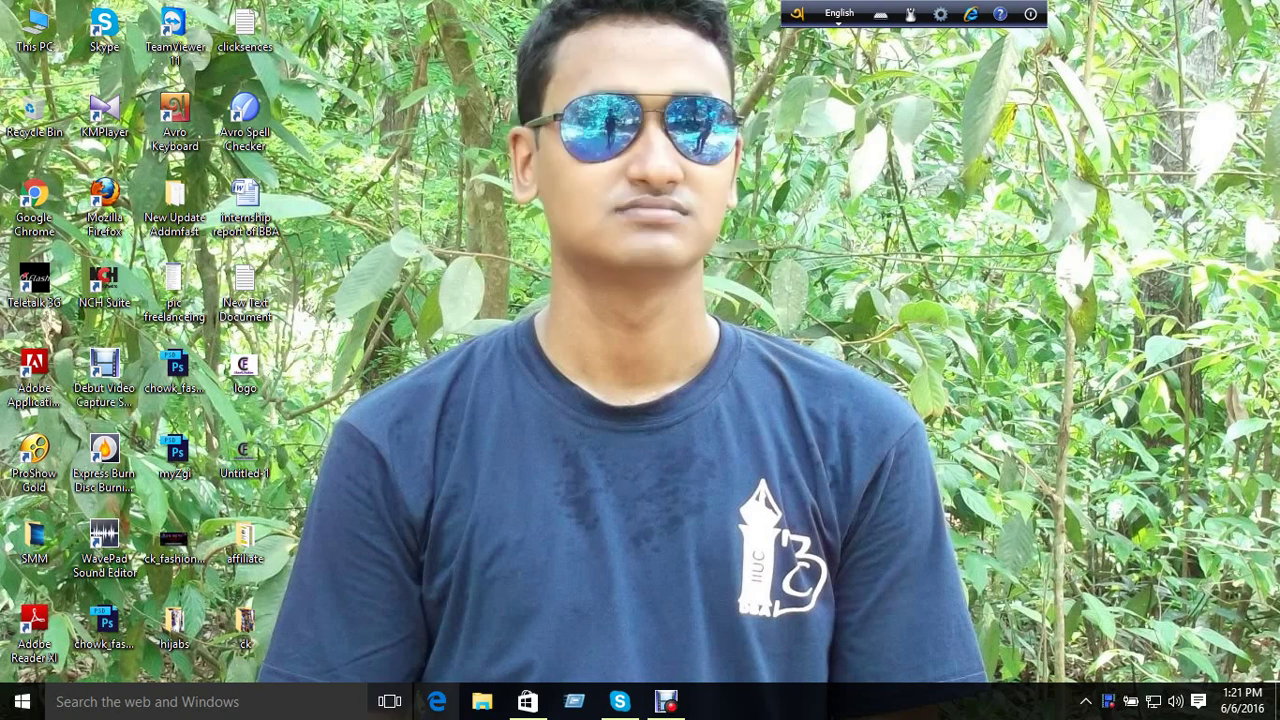
left_click(666, 701)
left_click(666, 701)
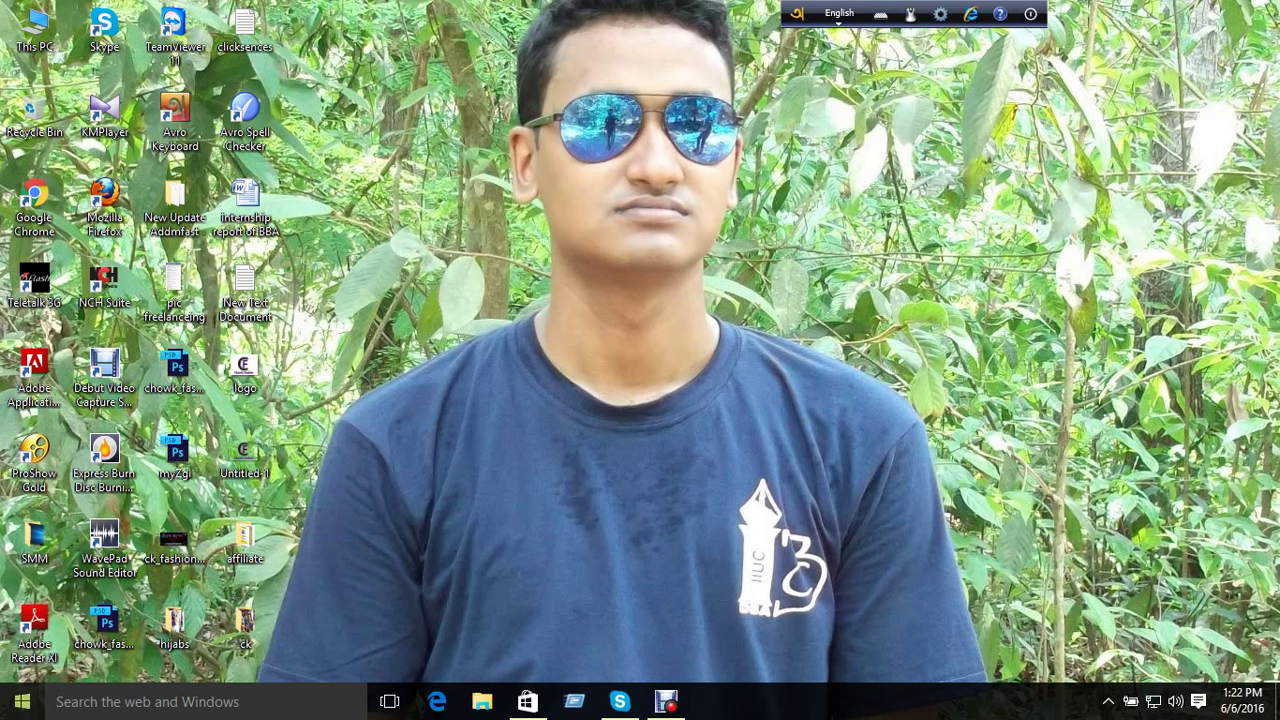
- Launch Microsoft Office Word 2007 by searching 'wor' from Start, then minimize it
left_click(22, 701)
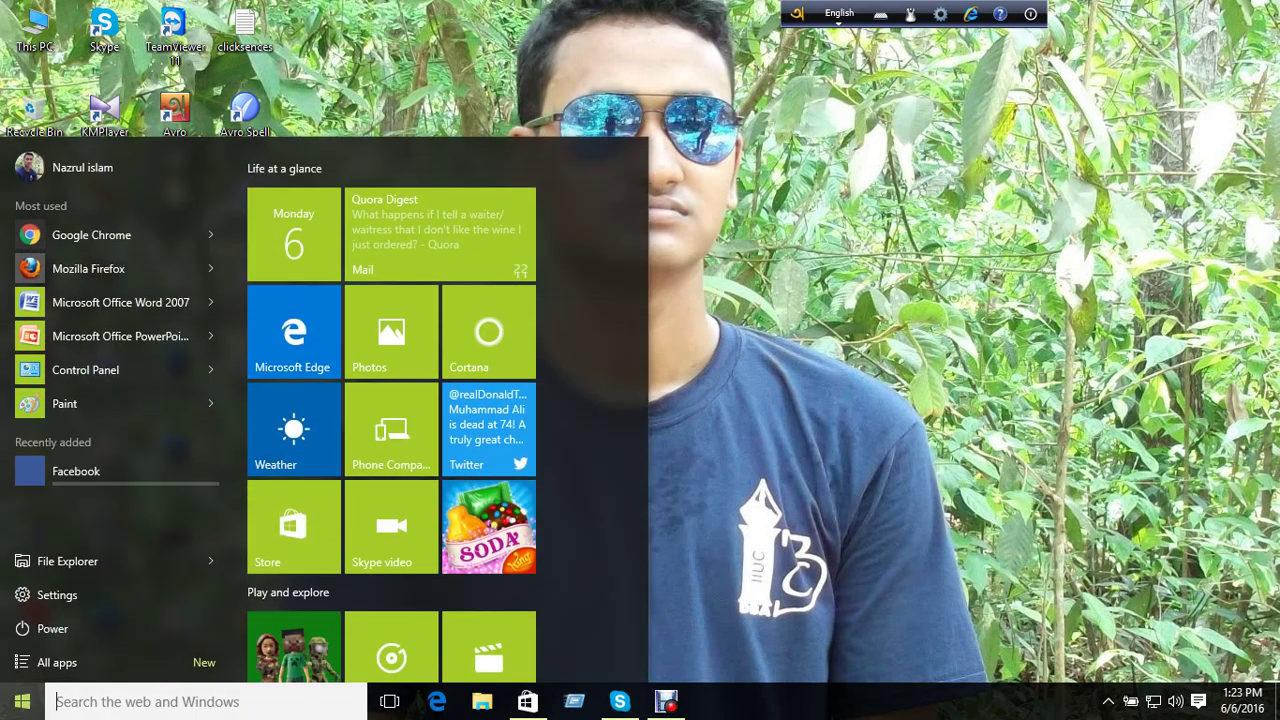
left_click(22, 701)
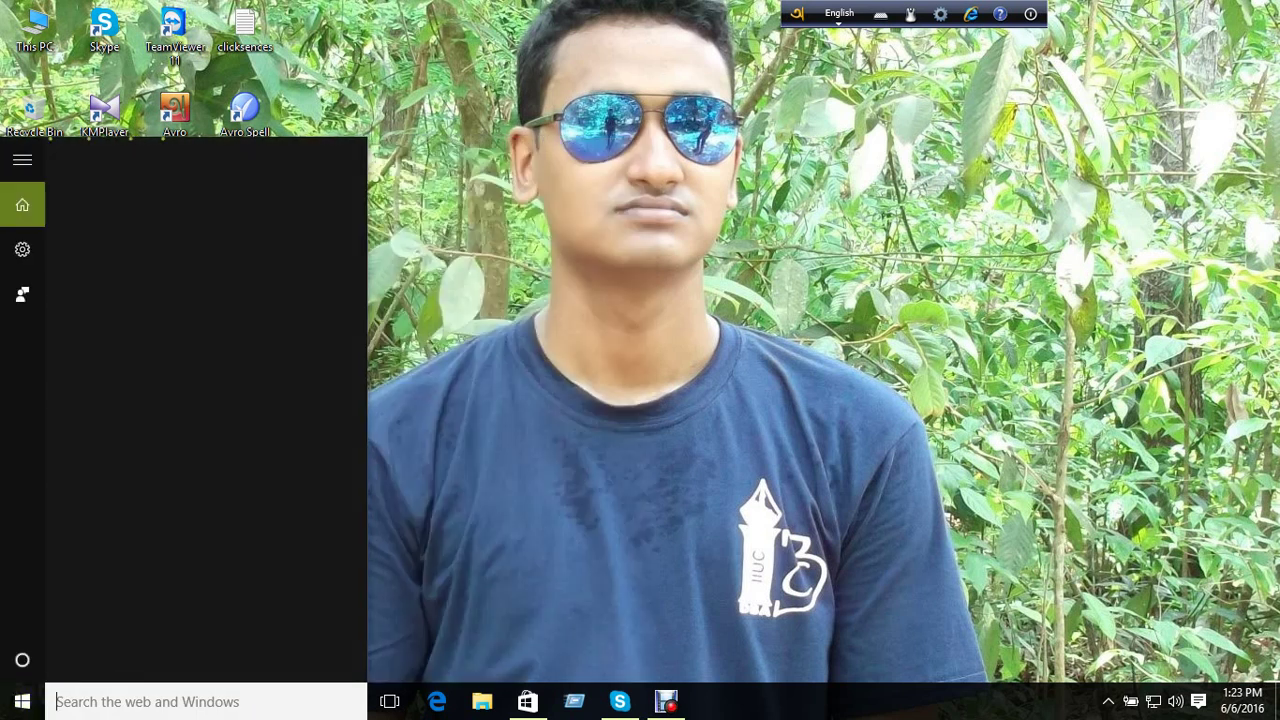
type("w")
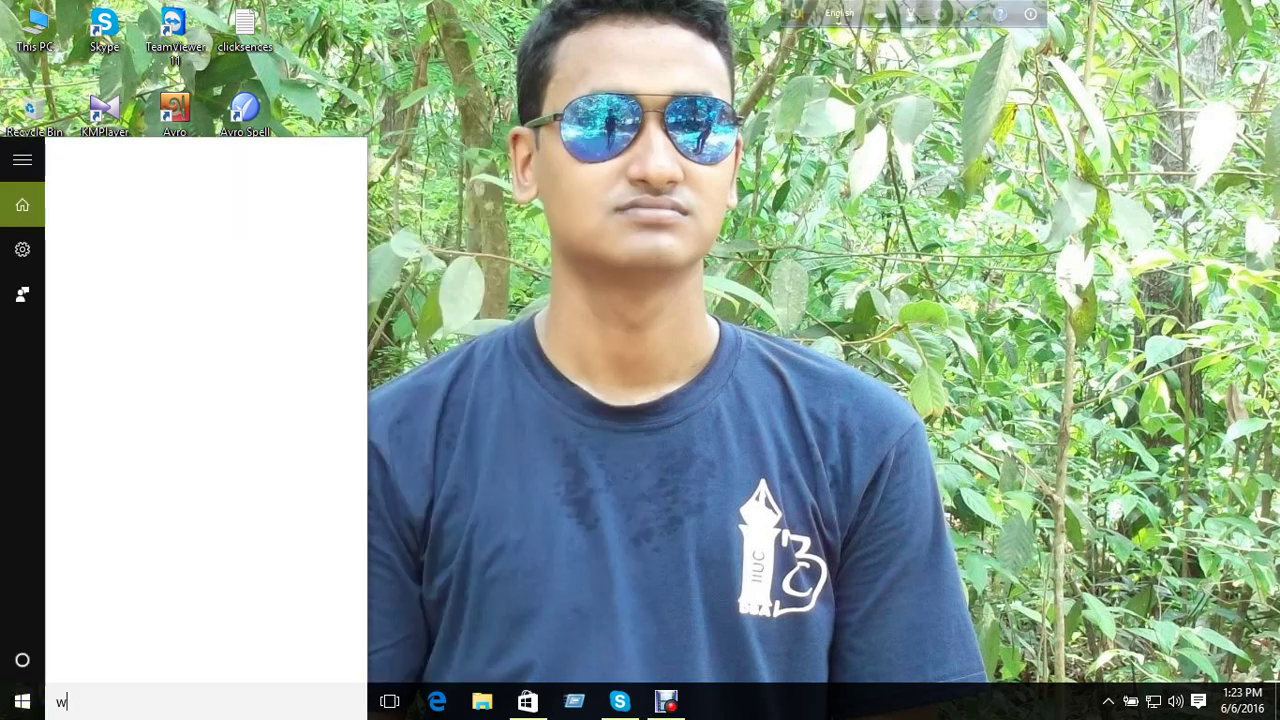
type("or")
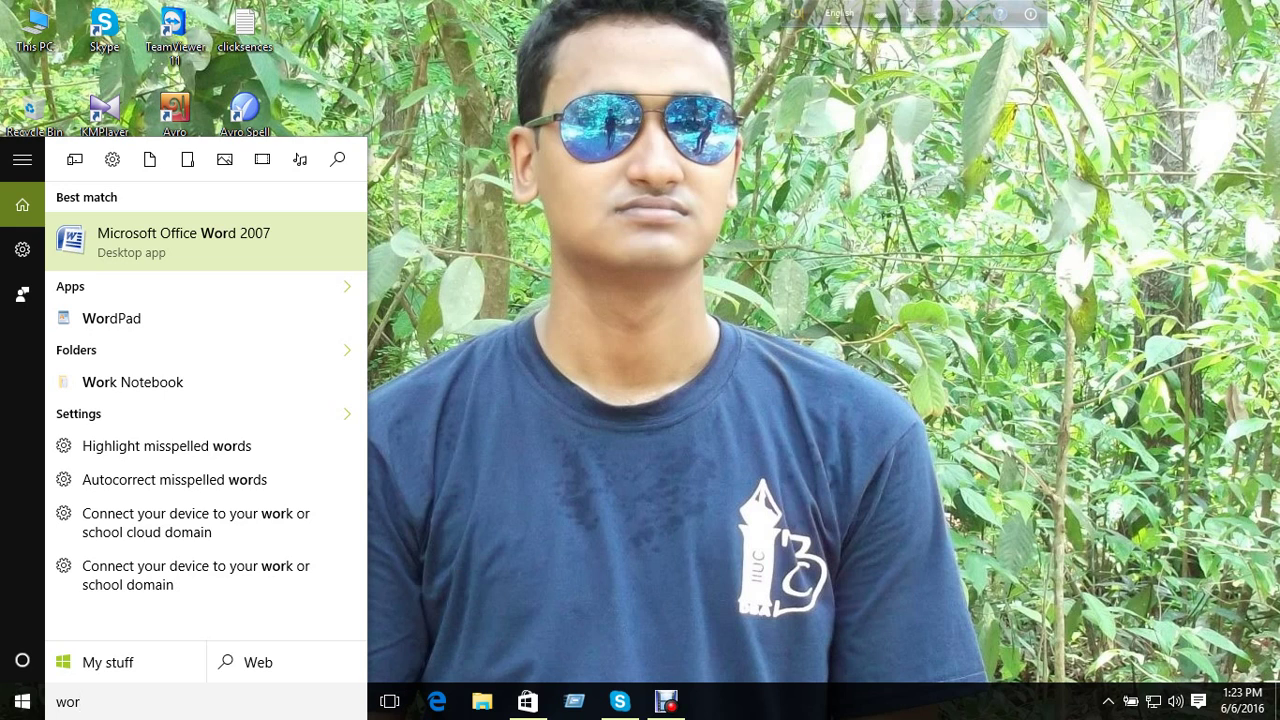
key("Return")
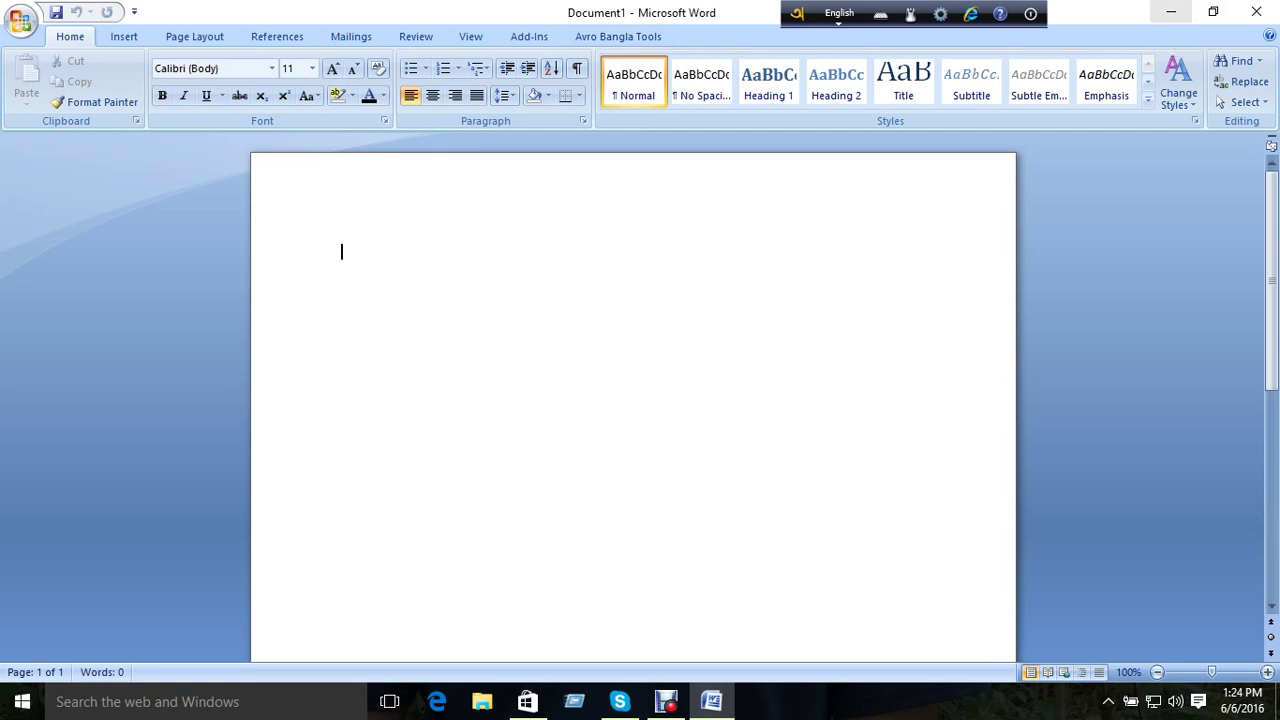
left_click(1171, 12)
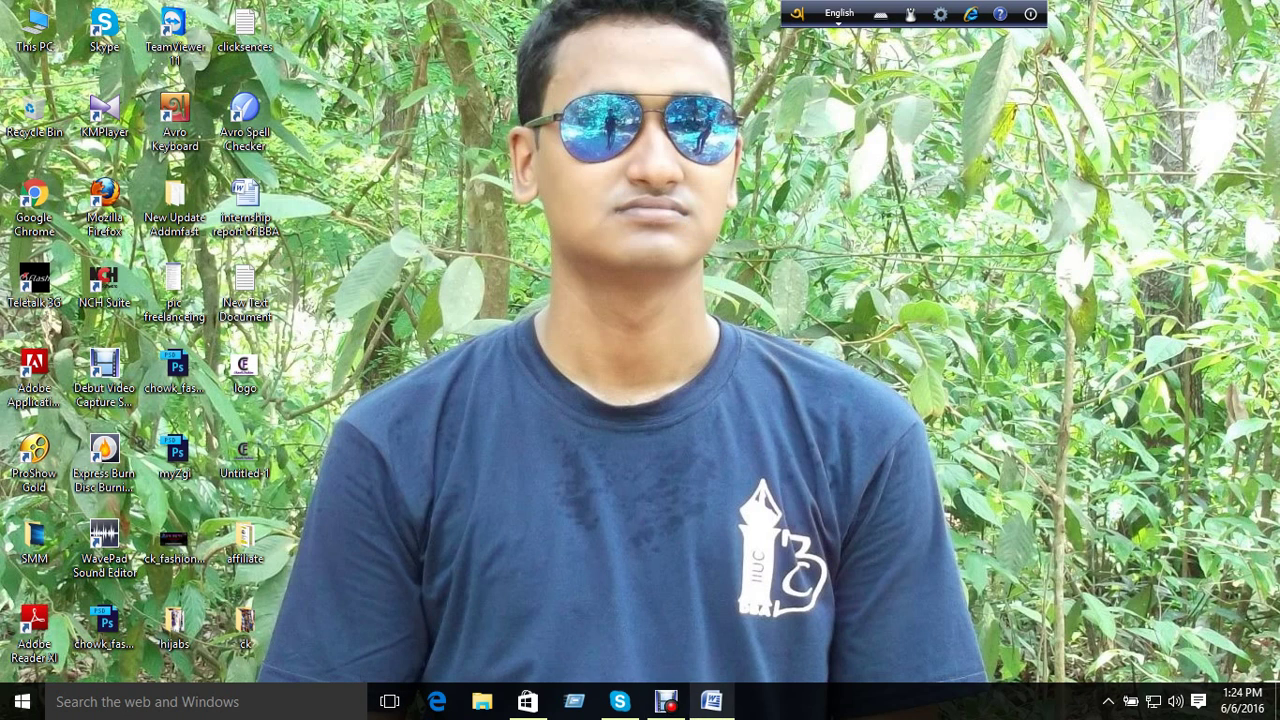
left_click(711, 701)
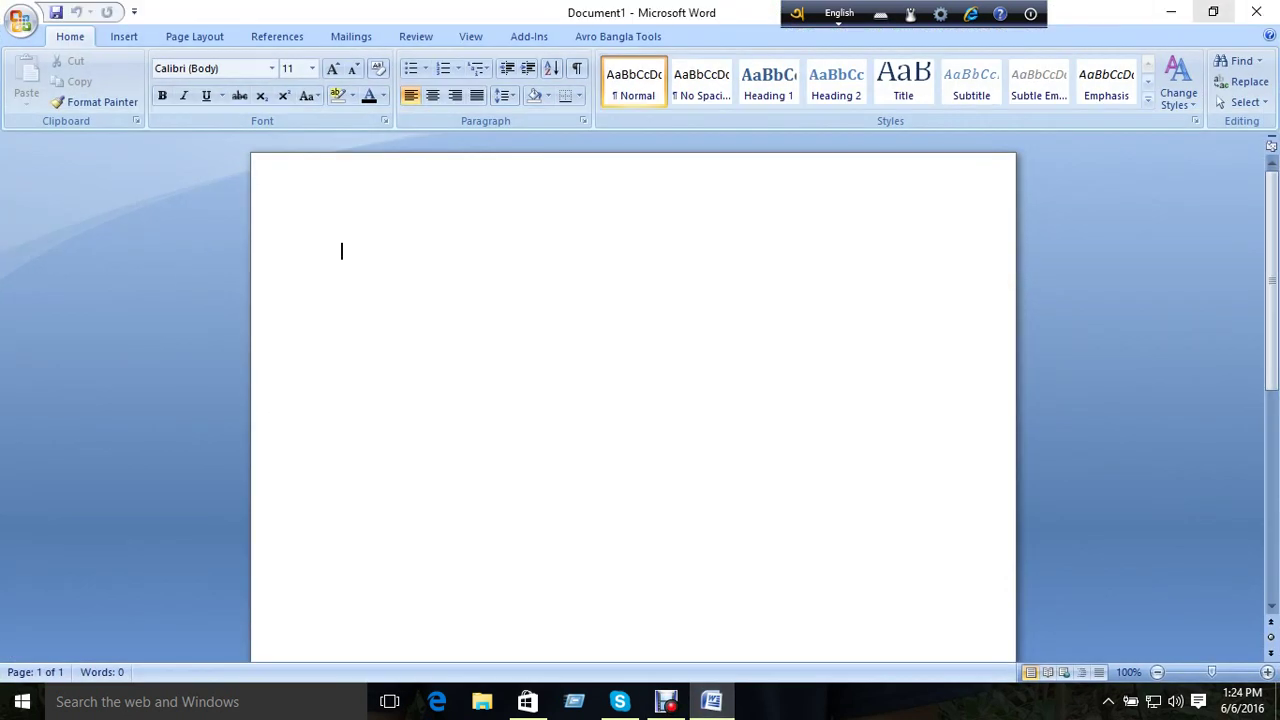
left_click(1213, 11)
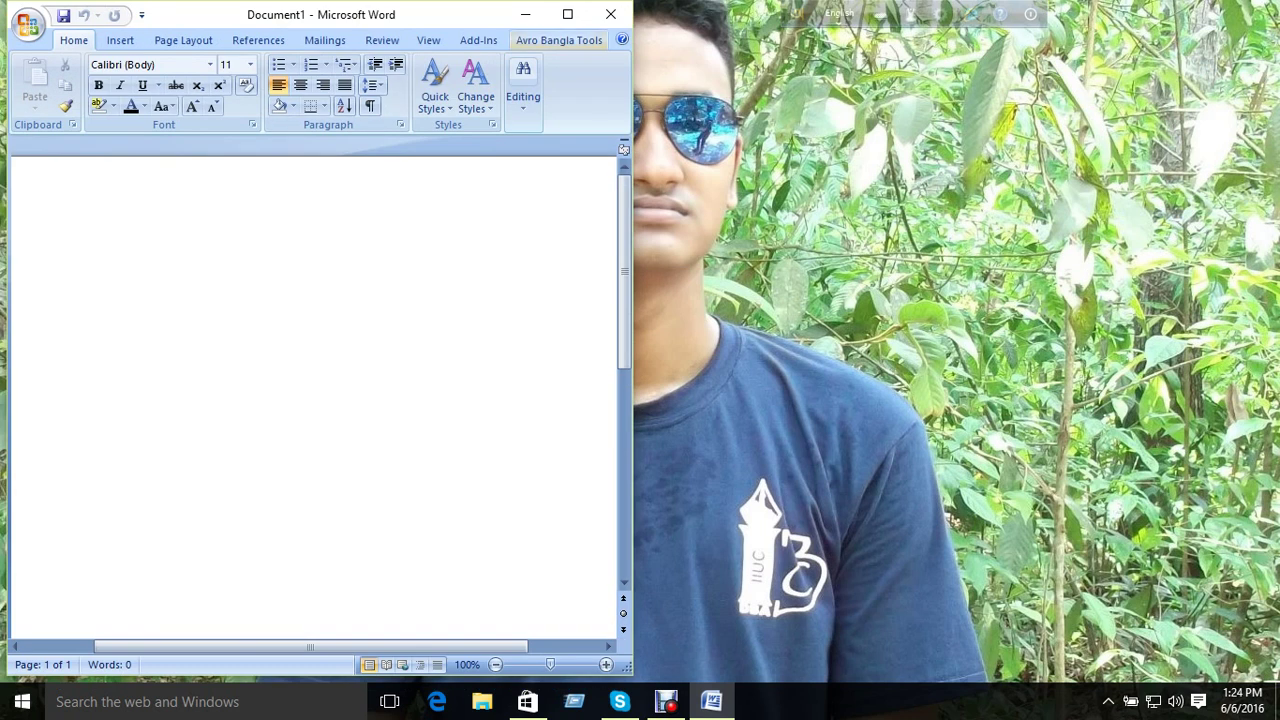
key("super+Up")
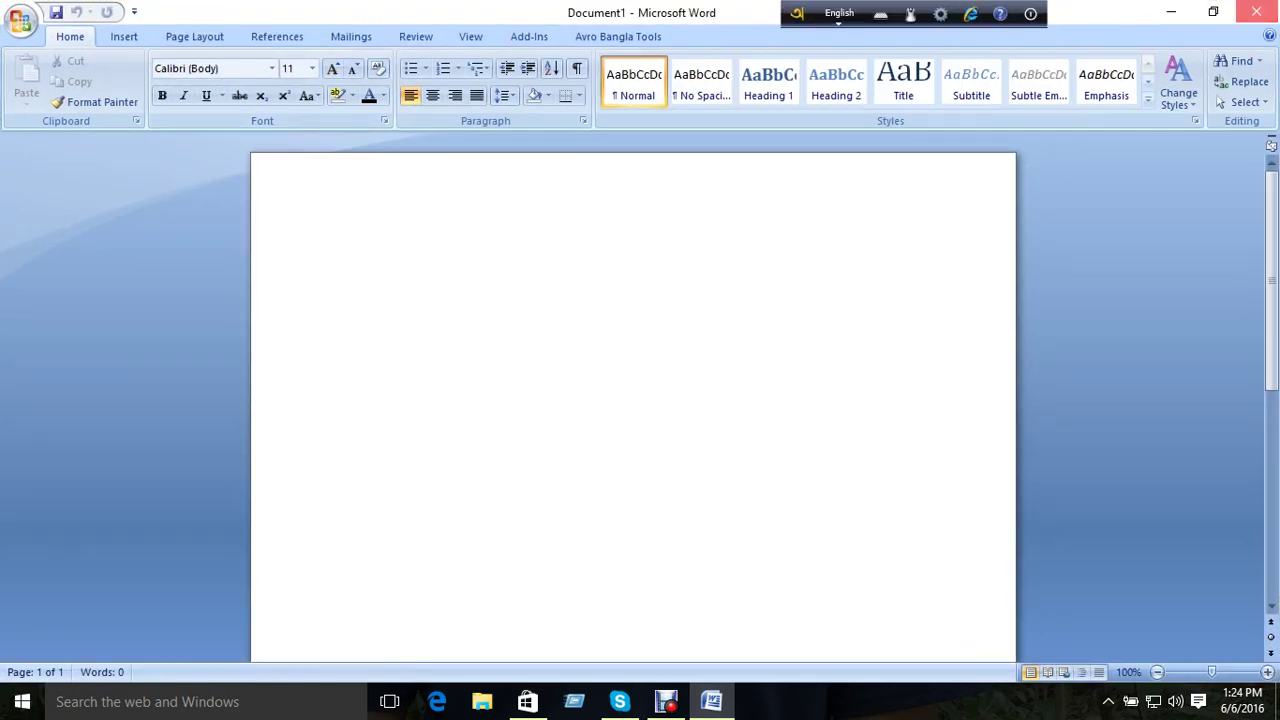
left_click(1256, 11)
left_click(22, 702)
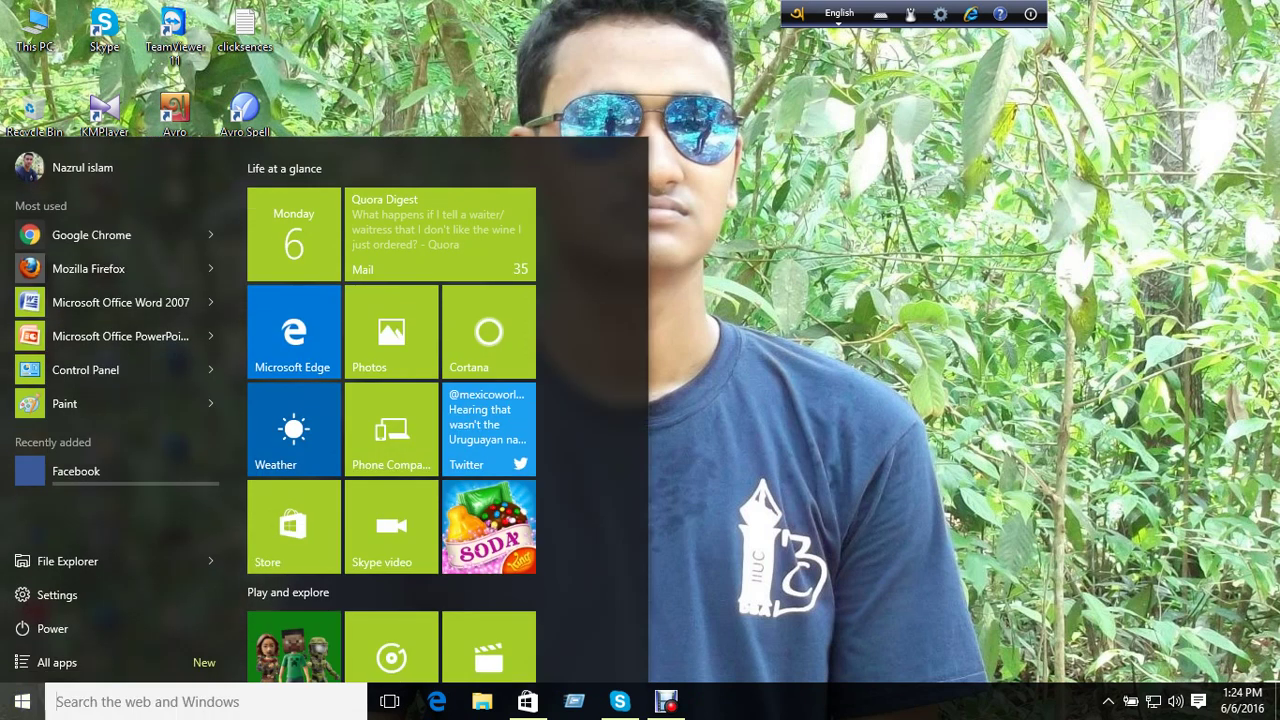
type("wor")
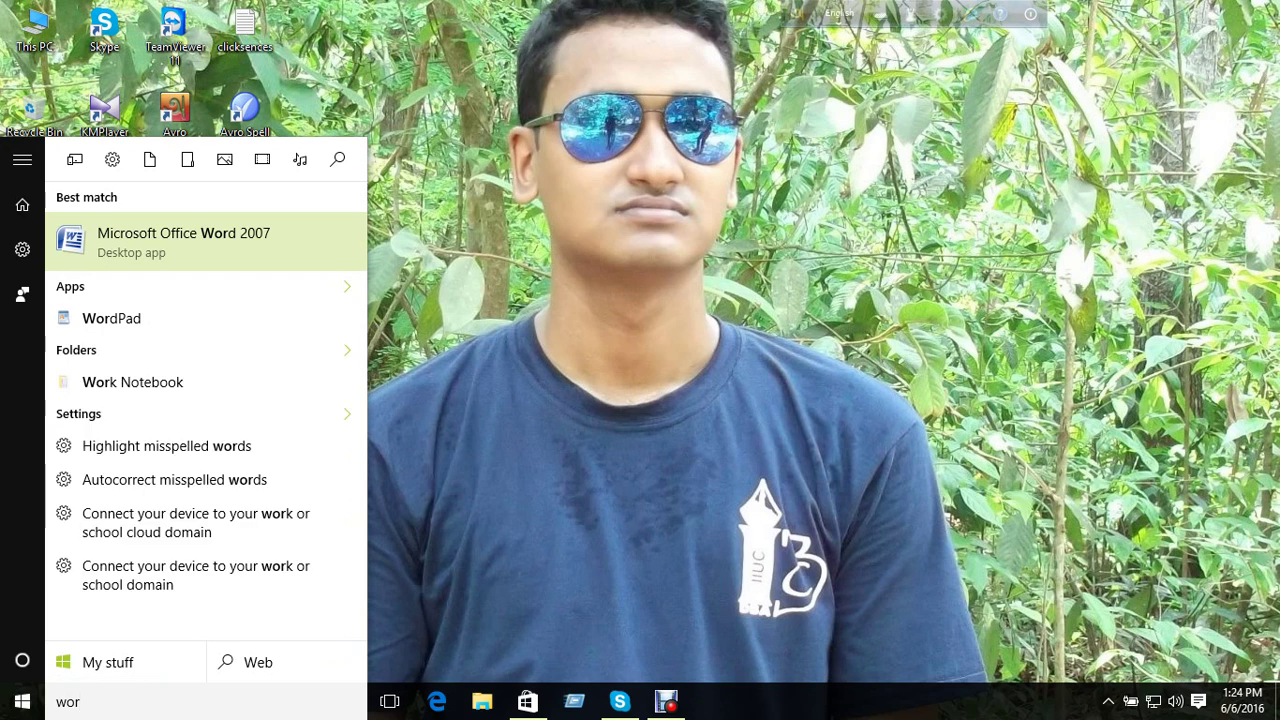
key("Return")
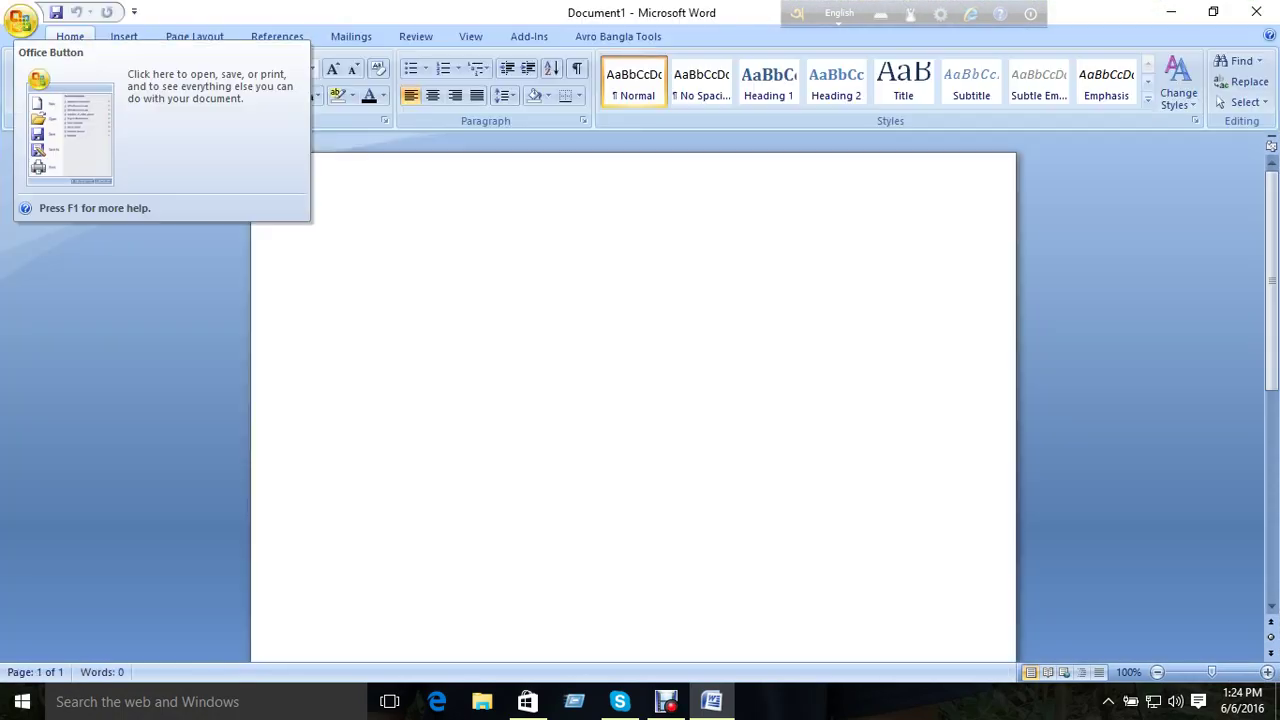
double_click(20, 20)
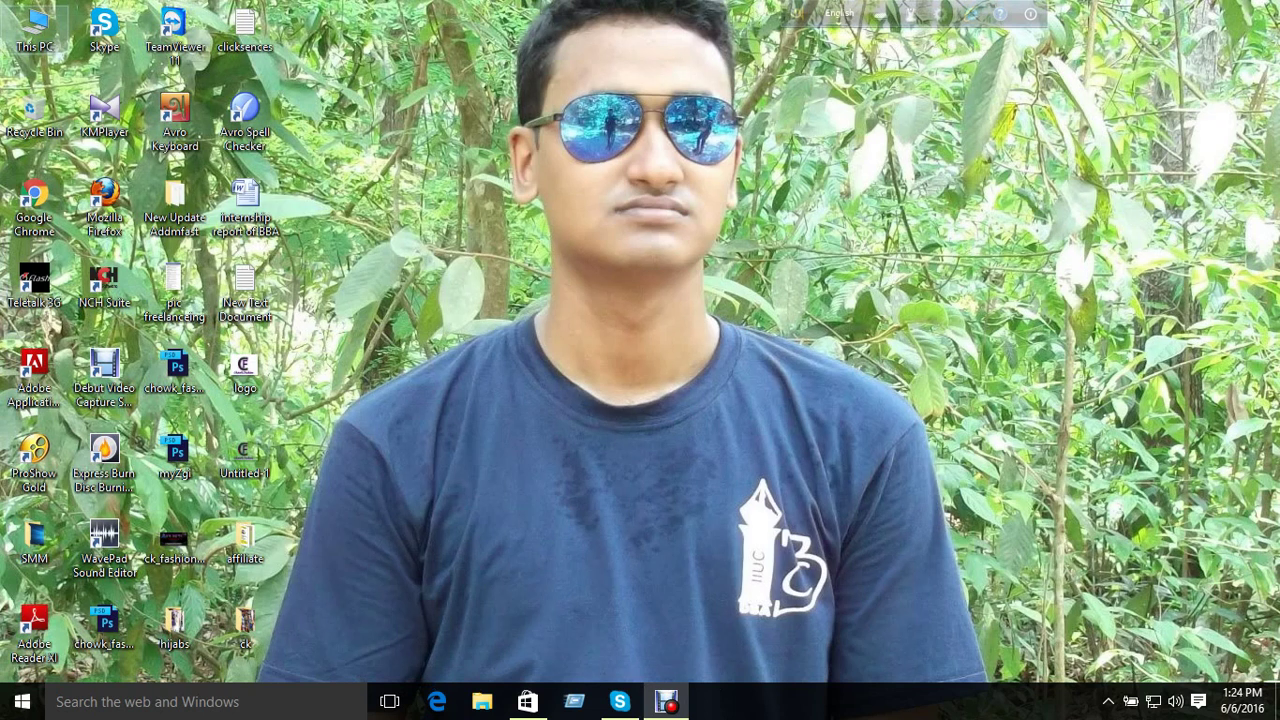
key("super")
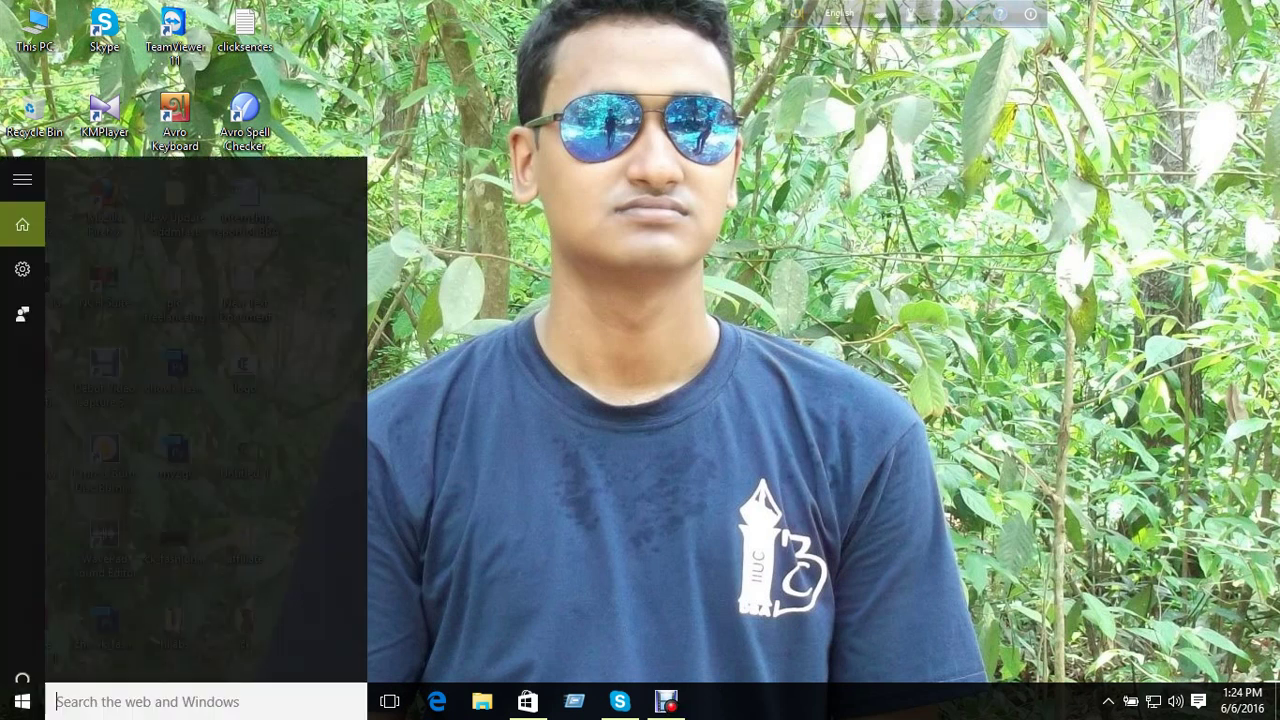
type("wor")
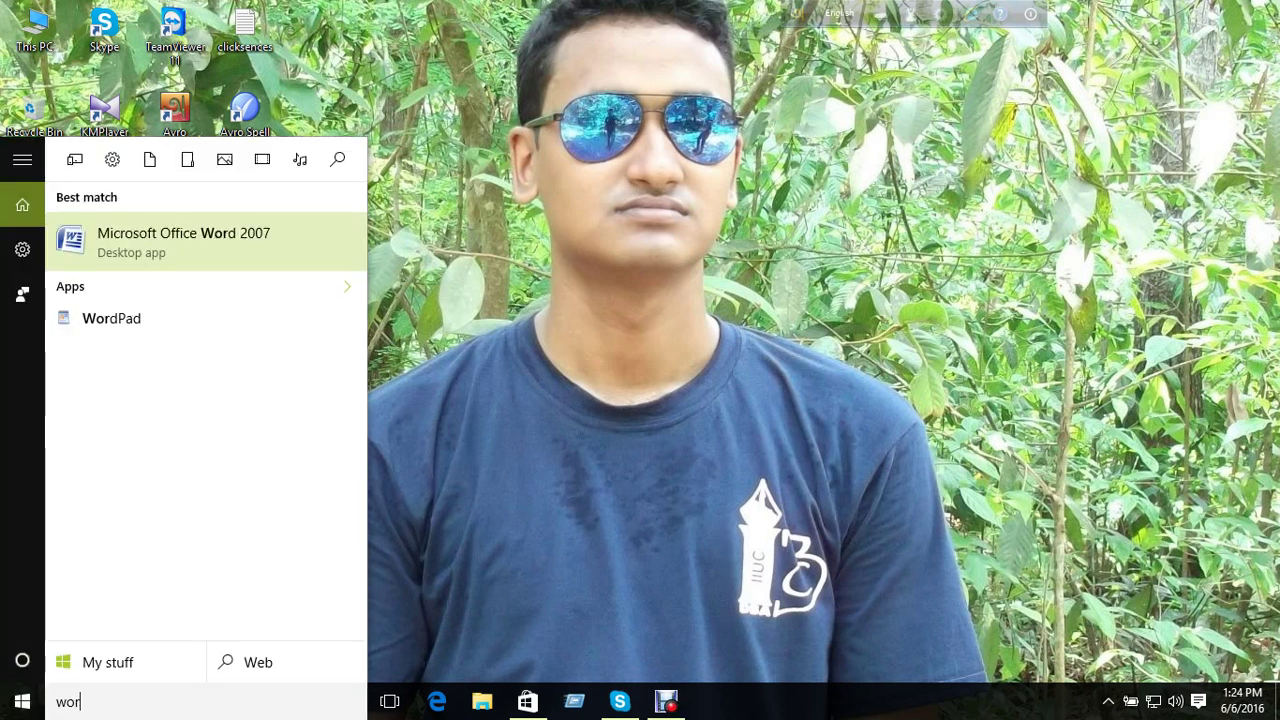
key("Return")
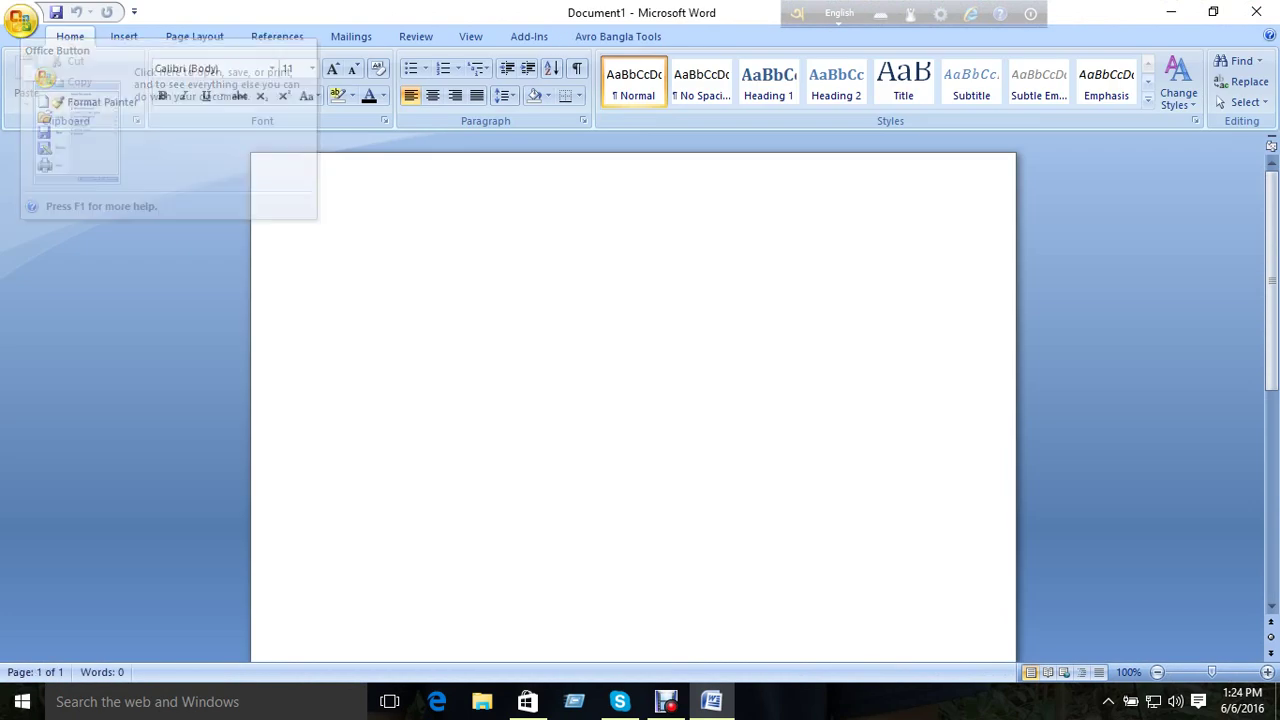
double_click(20, 20)
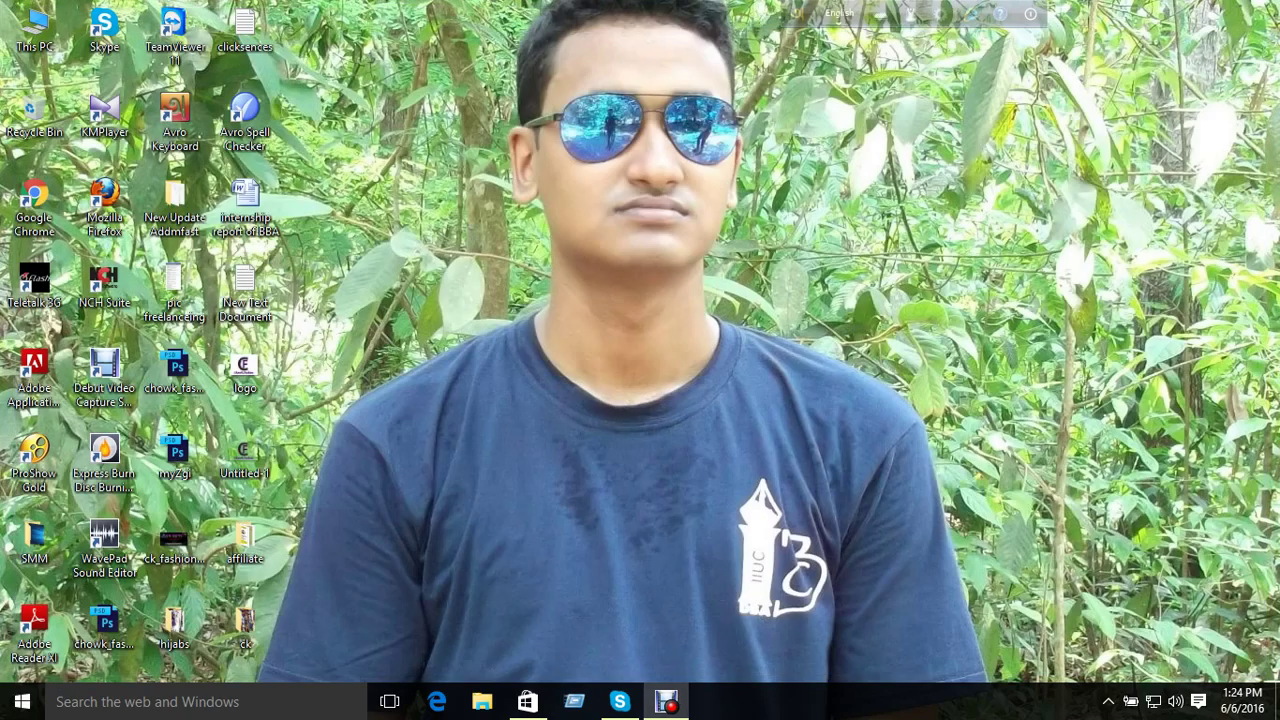
key("super")
type("worf")
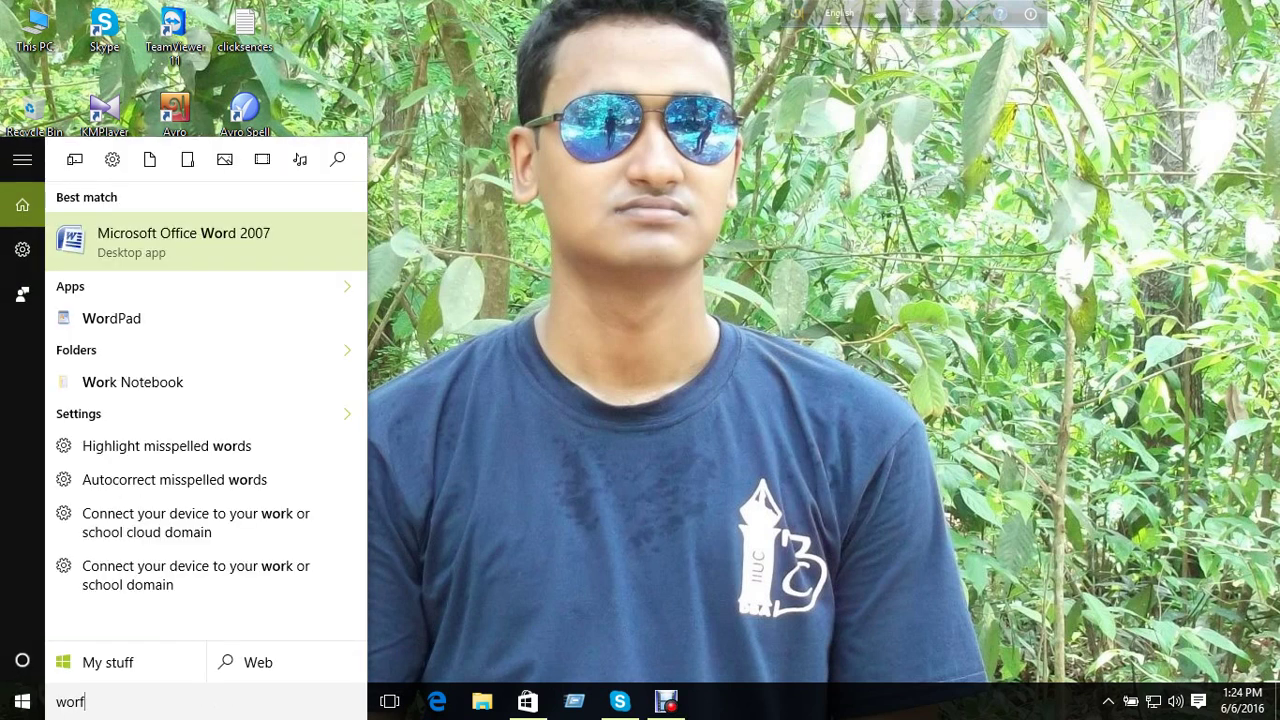
key("BackSpace")
key("Return")
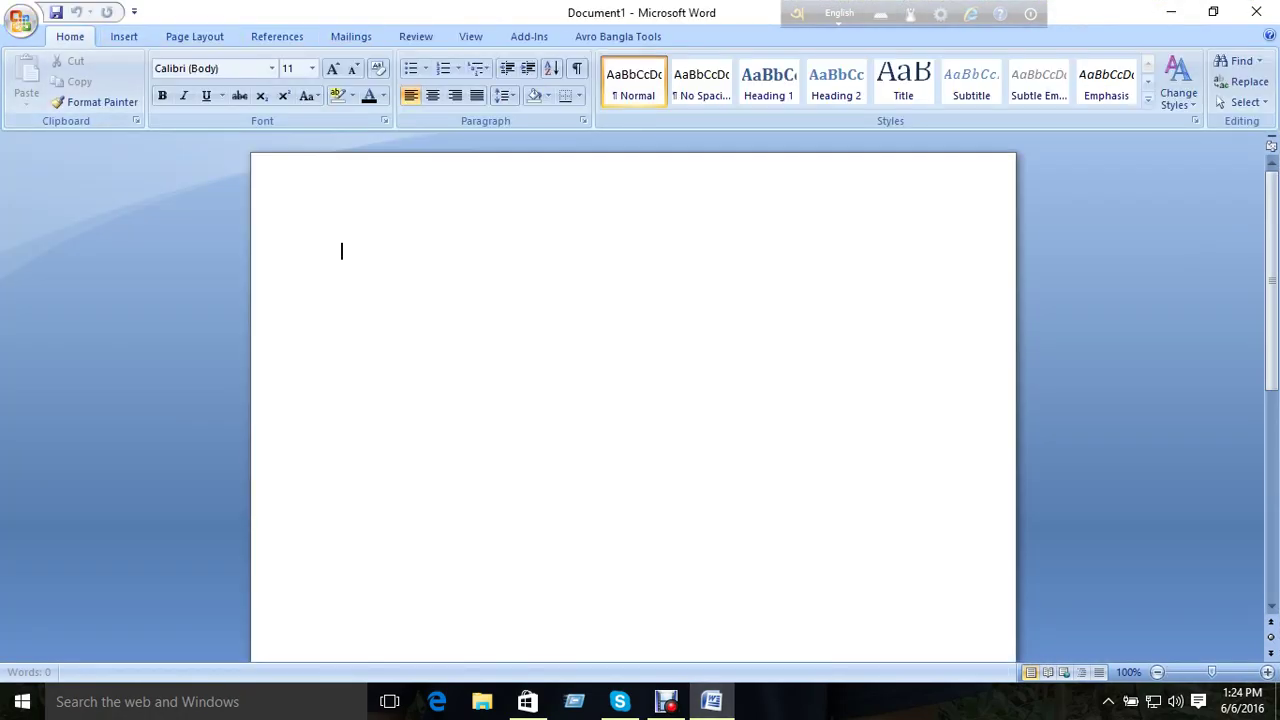
type("a")
type("s")
type("dfg")
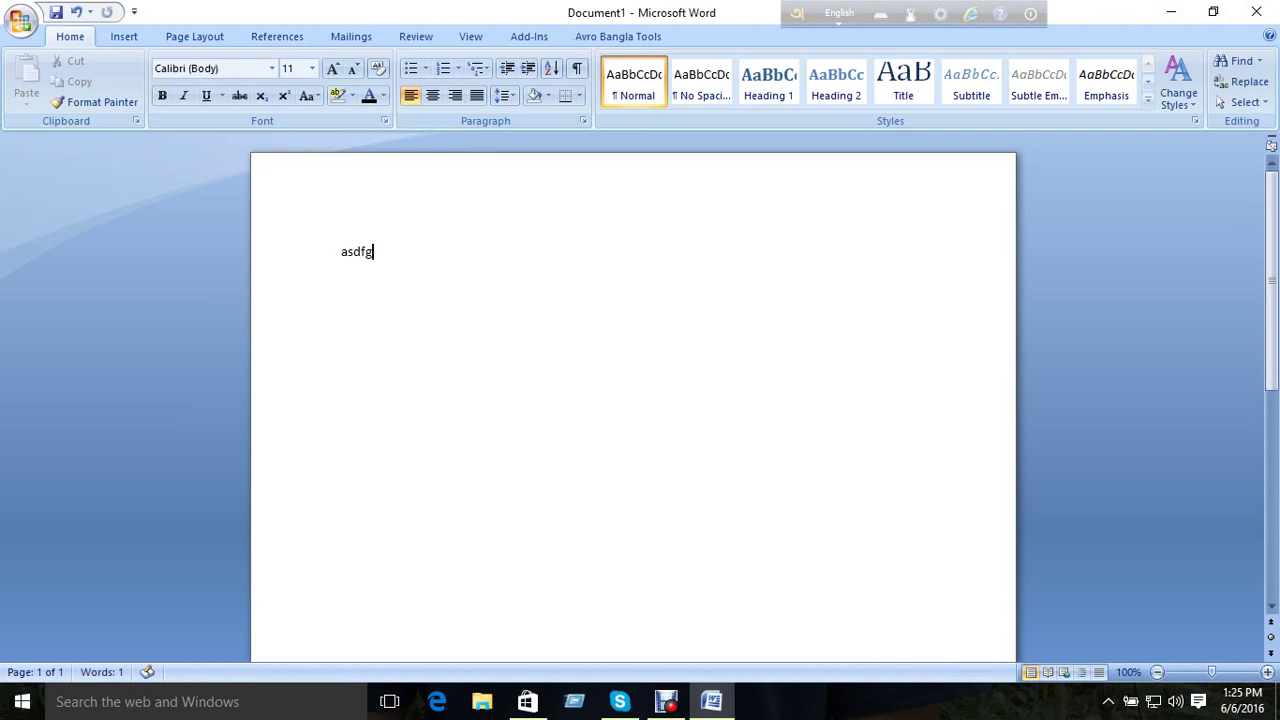
type(";lkjh")
type("qw")
type("ert")
type("poi")
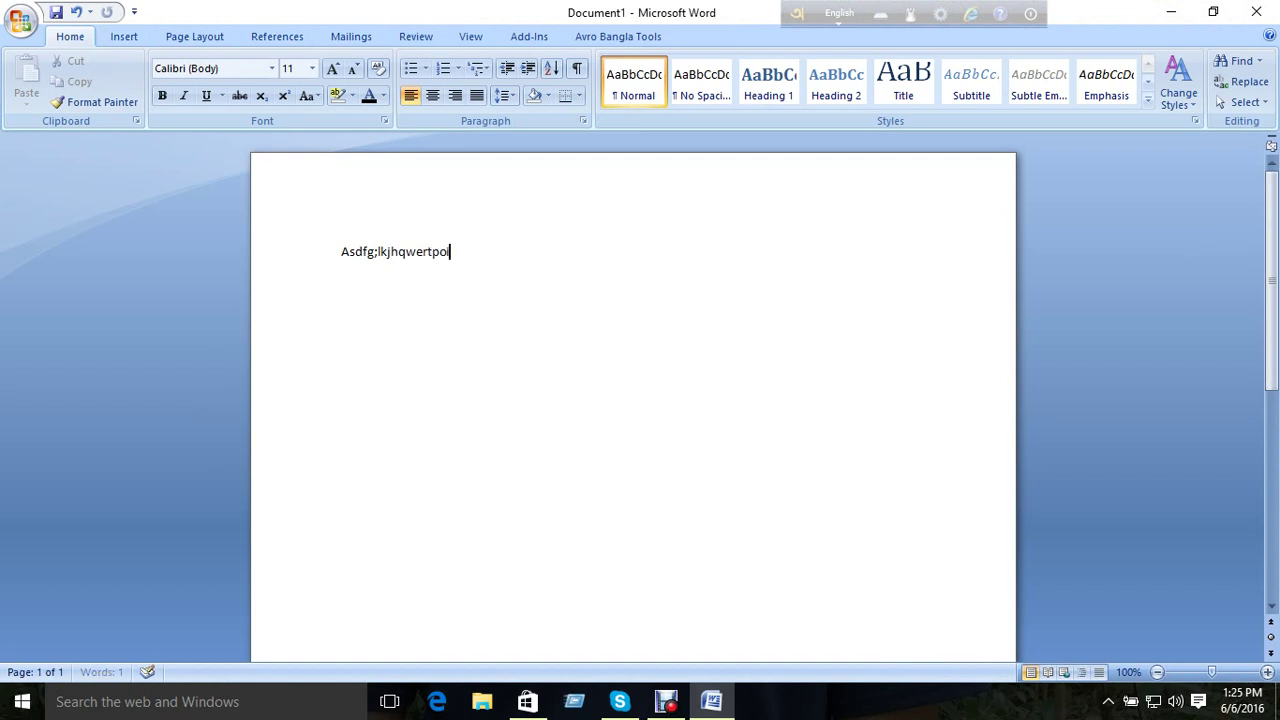
type("uyzxc")
type("v.")
type(",mnb")
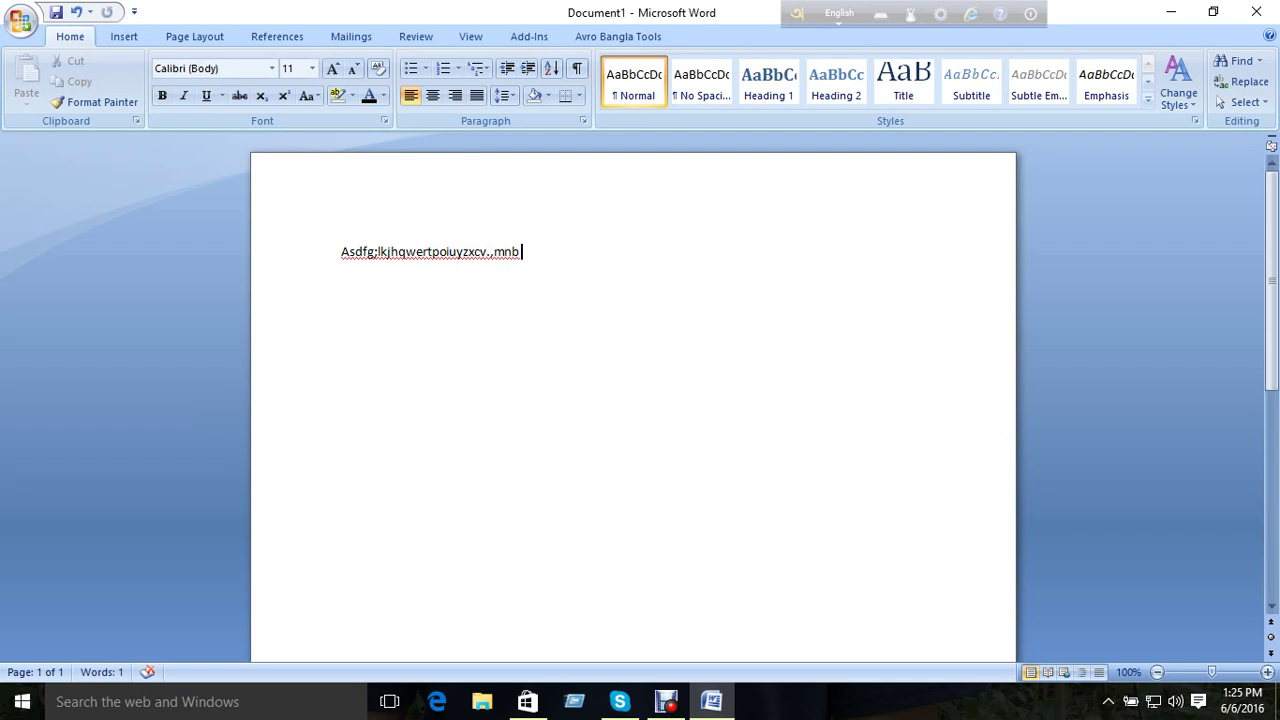
key("BackSpace")
key("BackSpace")
key("BackSpace")
key("BackSpace")
key("BackSpace")
key("BackSpace")
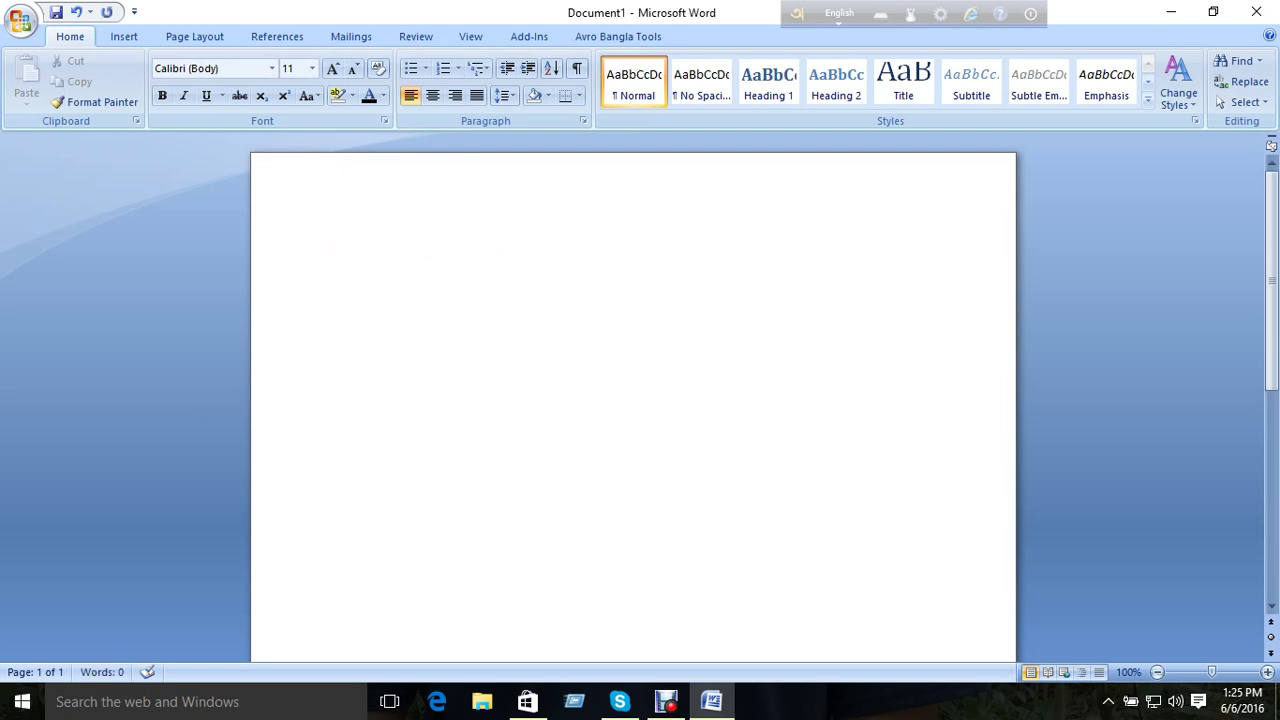
- Correct the misspelled formula to =rand() and generate sample paragraphs
type("=raun")
type("d()")
key("Return")
key("BackSpace")
key("BackSpace")
key("BackSpace")
key("BackSpace")
key("BackSpace")
key("BackSpace")
type("ra")
type("nd")
left_click(365, 251)
left_click(359, 251)
key("BackSpace")
key("Right")
key("Right")
key("Right")
type("()")
key("Return")
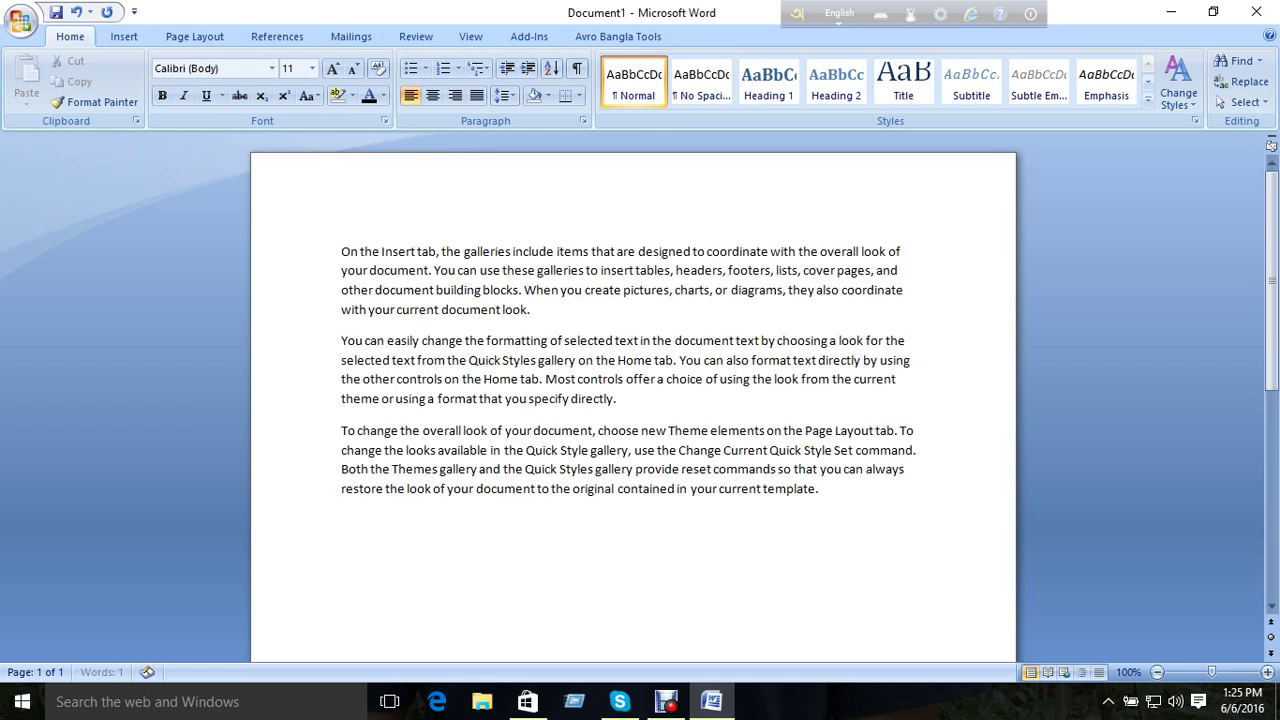
- Clear the page and regenerate the three sample paragraphs with =rand()
key("BackSpace")
key("BackSpace")
key("BackSpace")
key("BackSpace")
key("BackSpace")
key("BackSpace")
key("ctrl+a")
key("Delete")
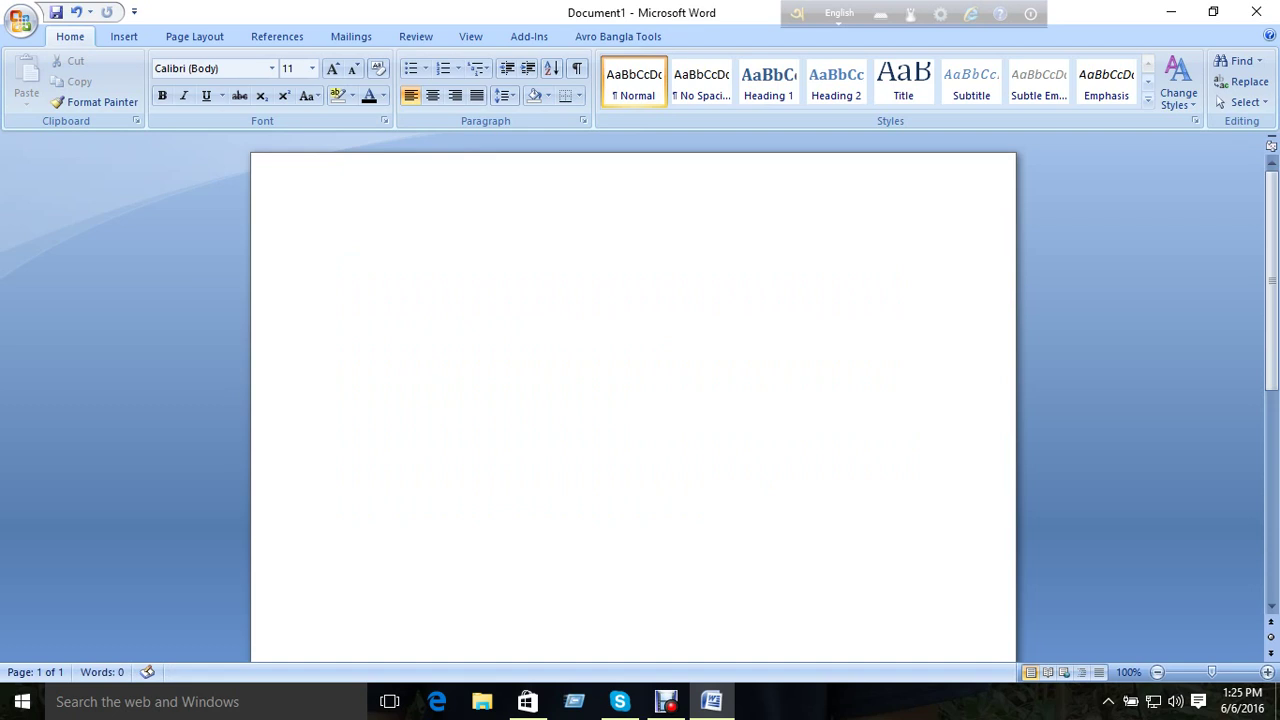
type("=")
type("rand()")
key("Return")
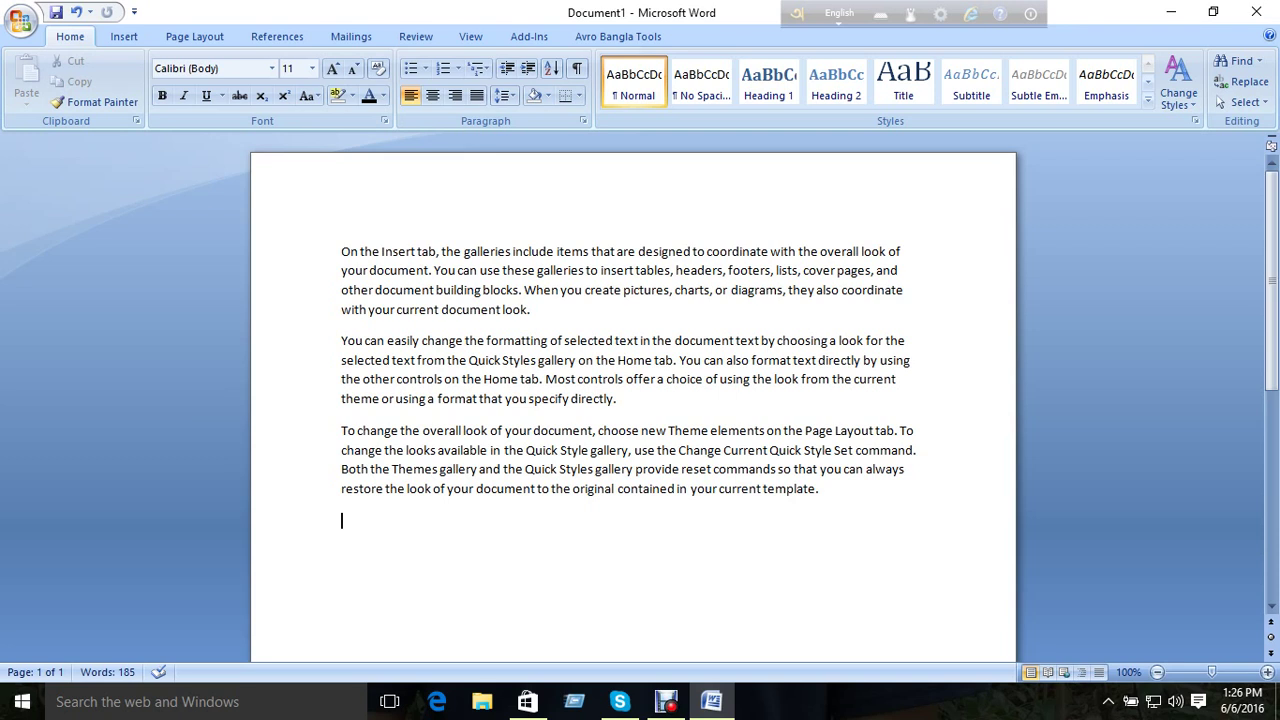
left_click_drag(533, 310, 341, 251)
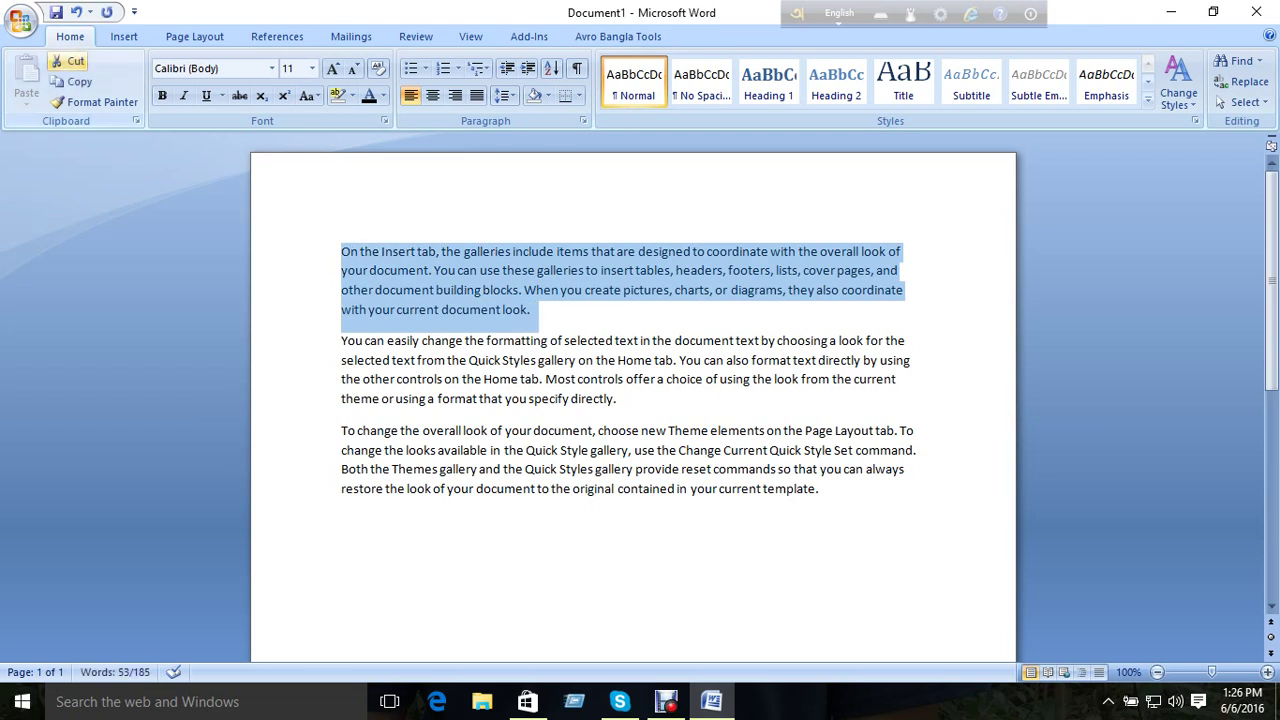
left_click(70, 62)
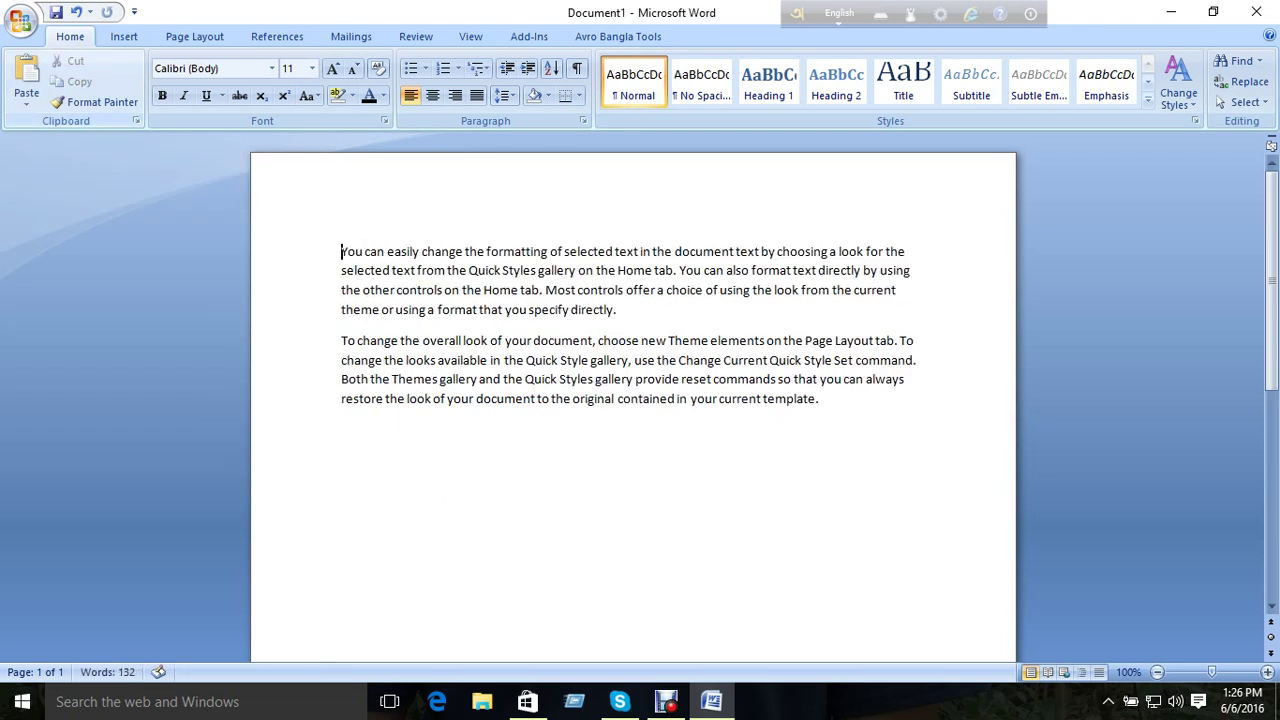
left_click(26, 80)
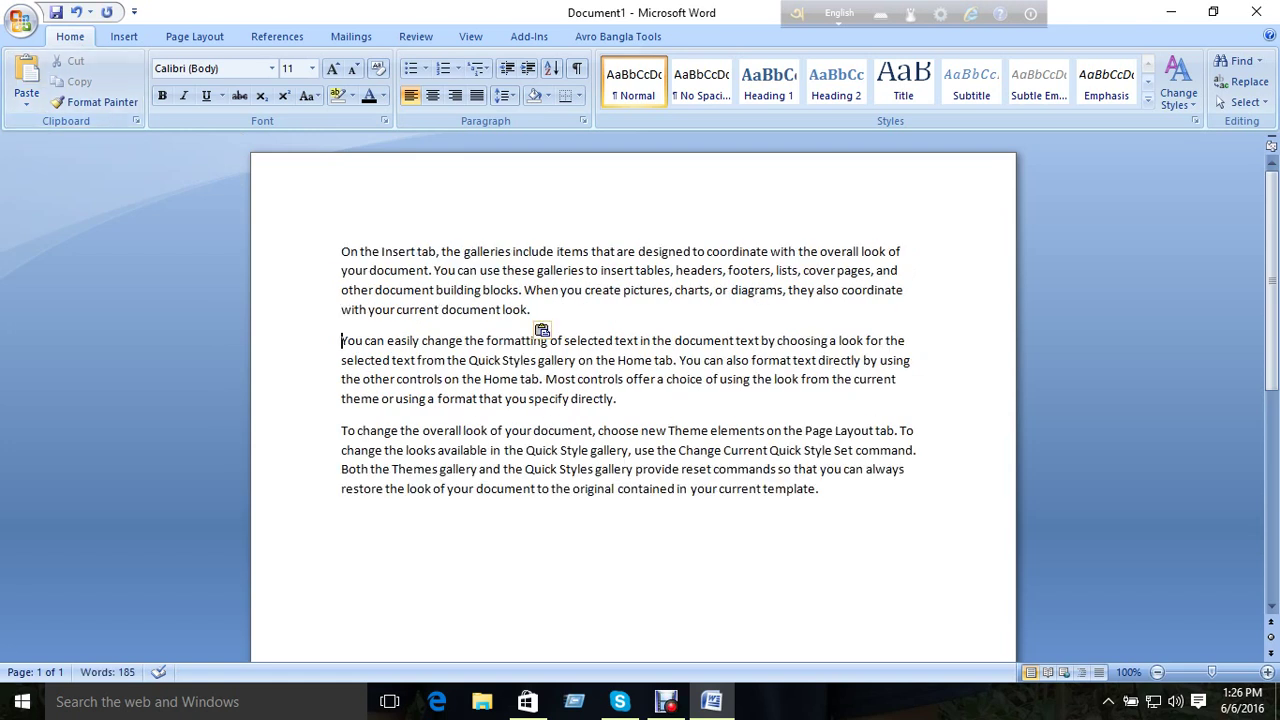
key("shift+Up")
key("shift+Up")
key("shift+Up")
key("shift+Up")
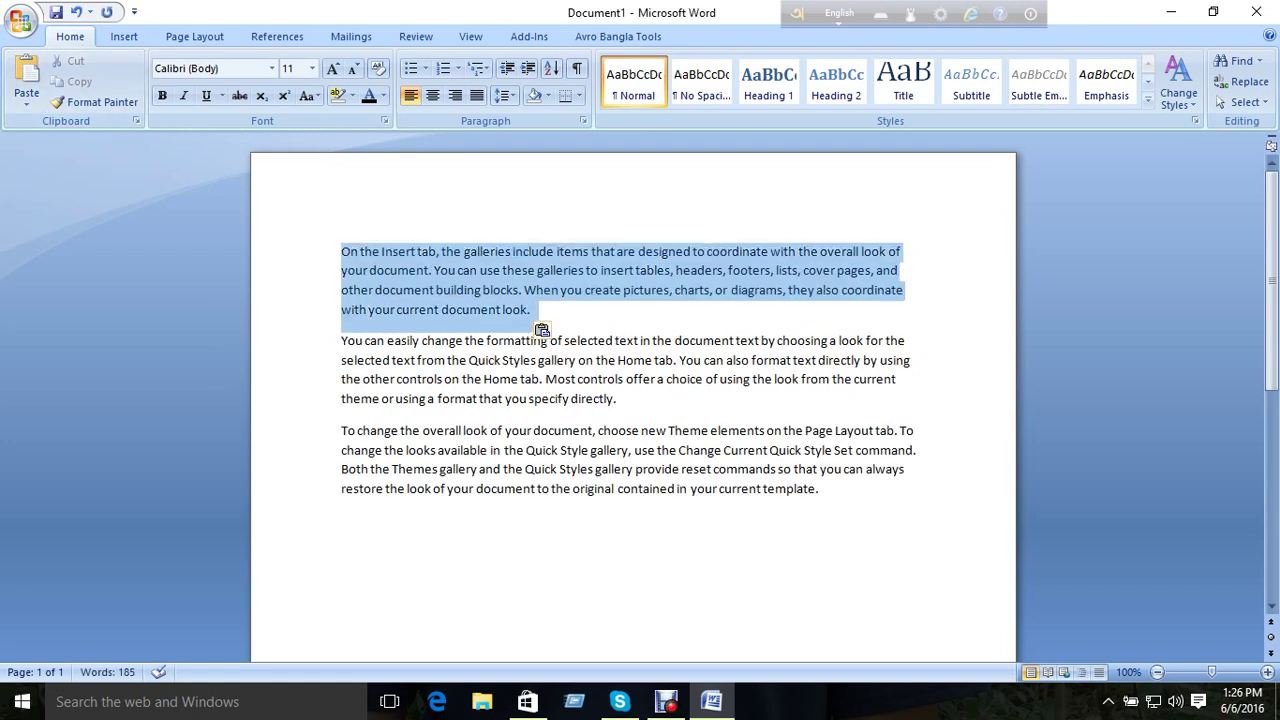
left_click(70, 61)
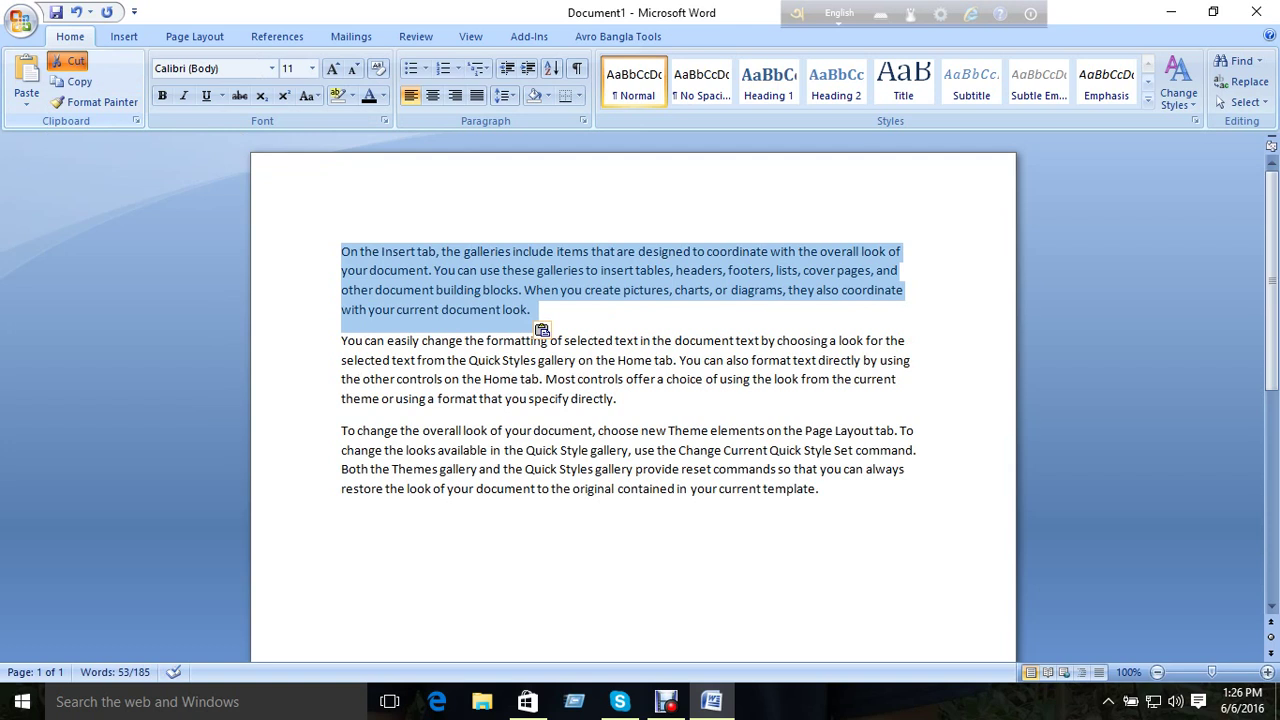
left_click(26, 72)
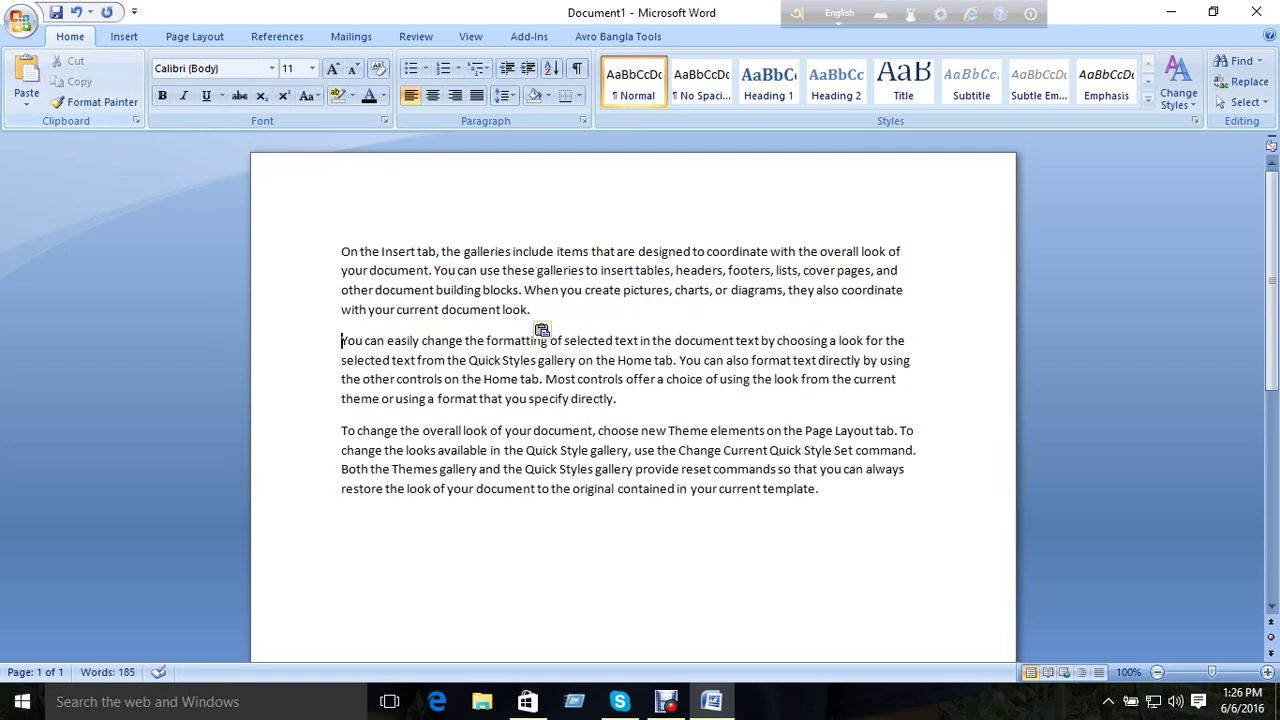
mouse_move(342, 340)
left_mouse_down()
mouse_move(382, 251)
mouse_move(341, 251)
left_mouse_up()
key("ctrl+c")
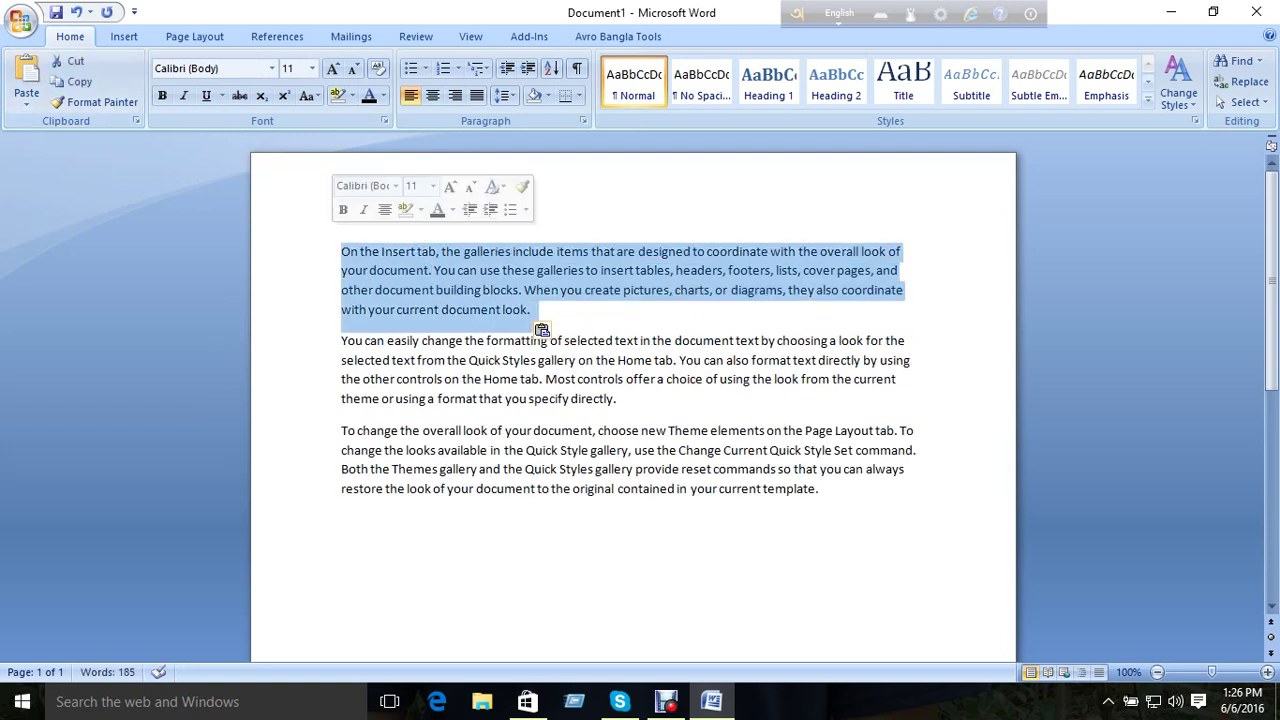
key("Delete")
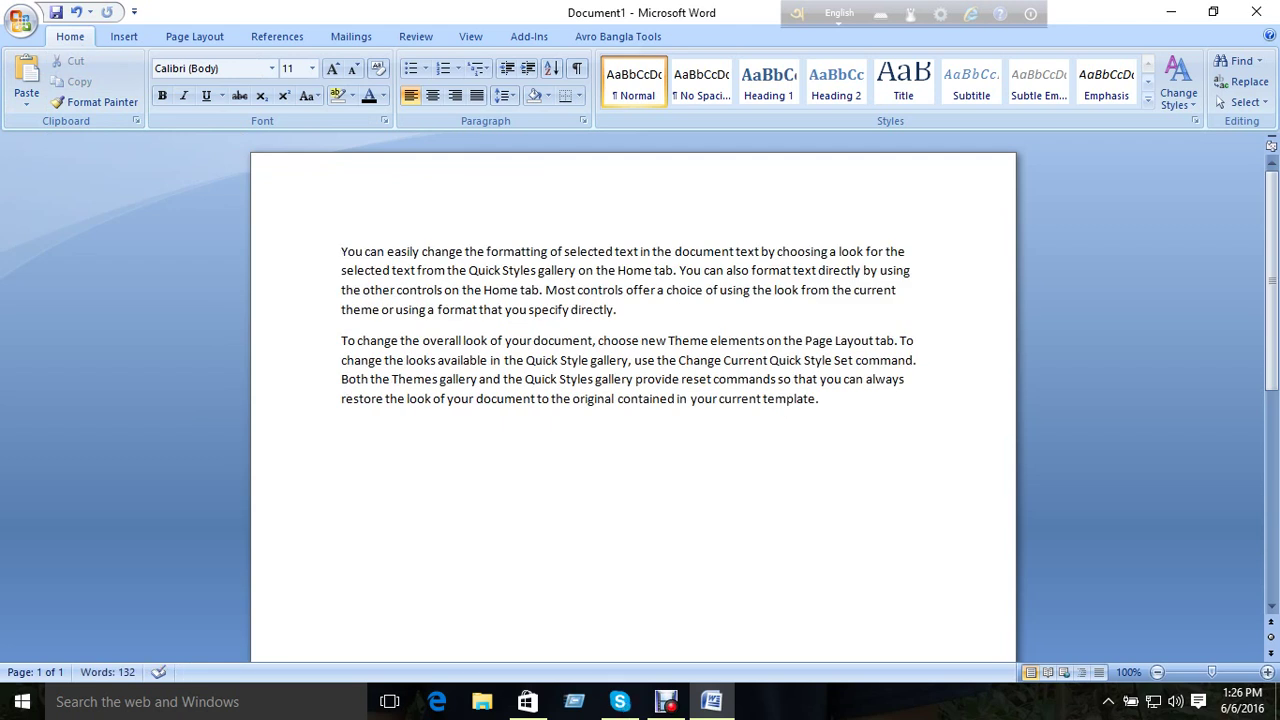
key("ctrl+v")
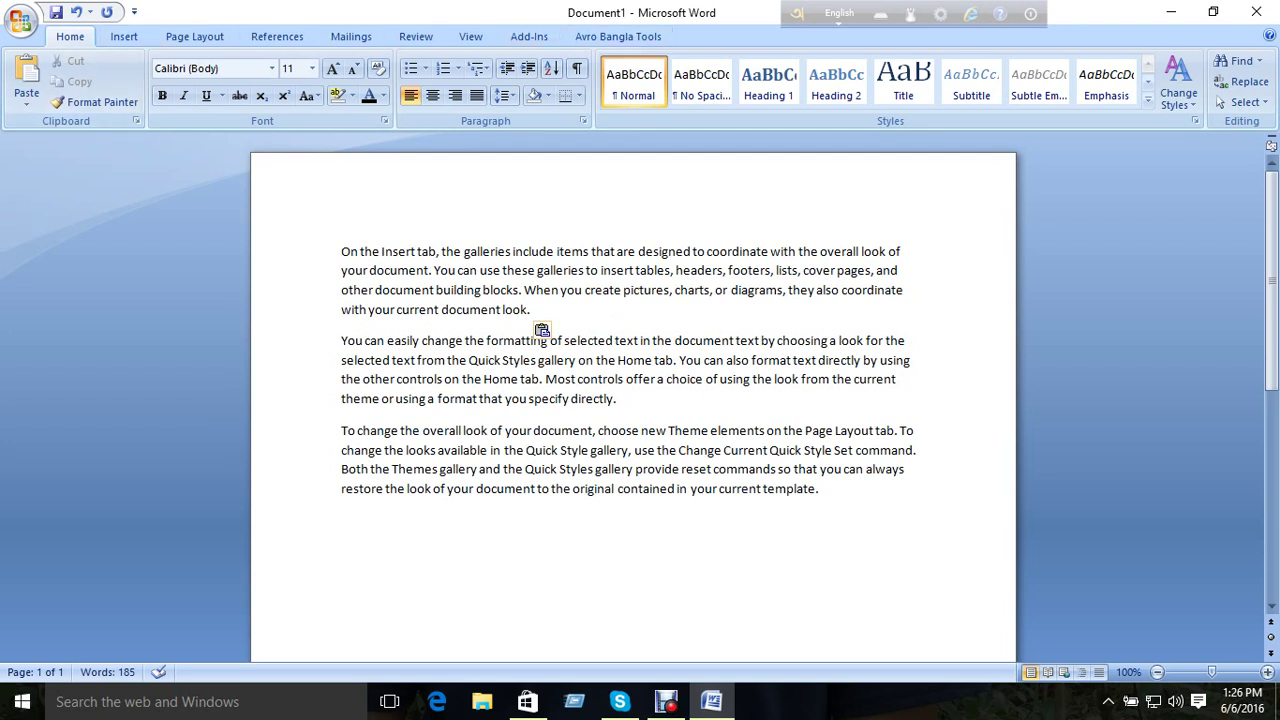
- Copy the first paragraph and paste it on a new line after the last paragraph
left_click_drag(531, 310, 341, 251)
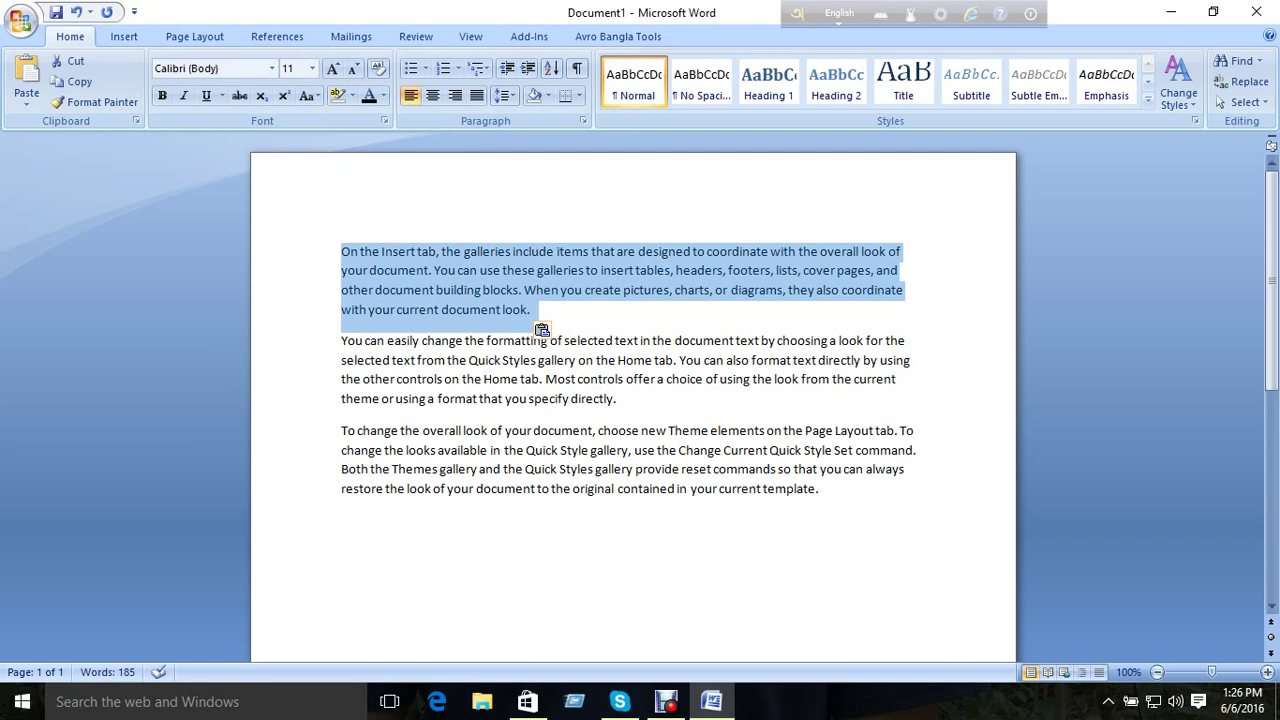
left_click(72, 81)
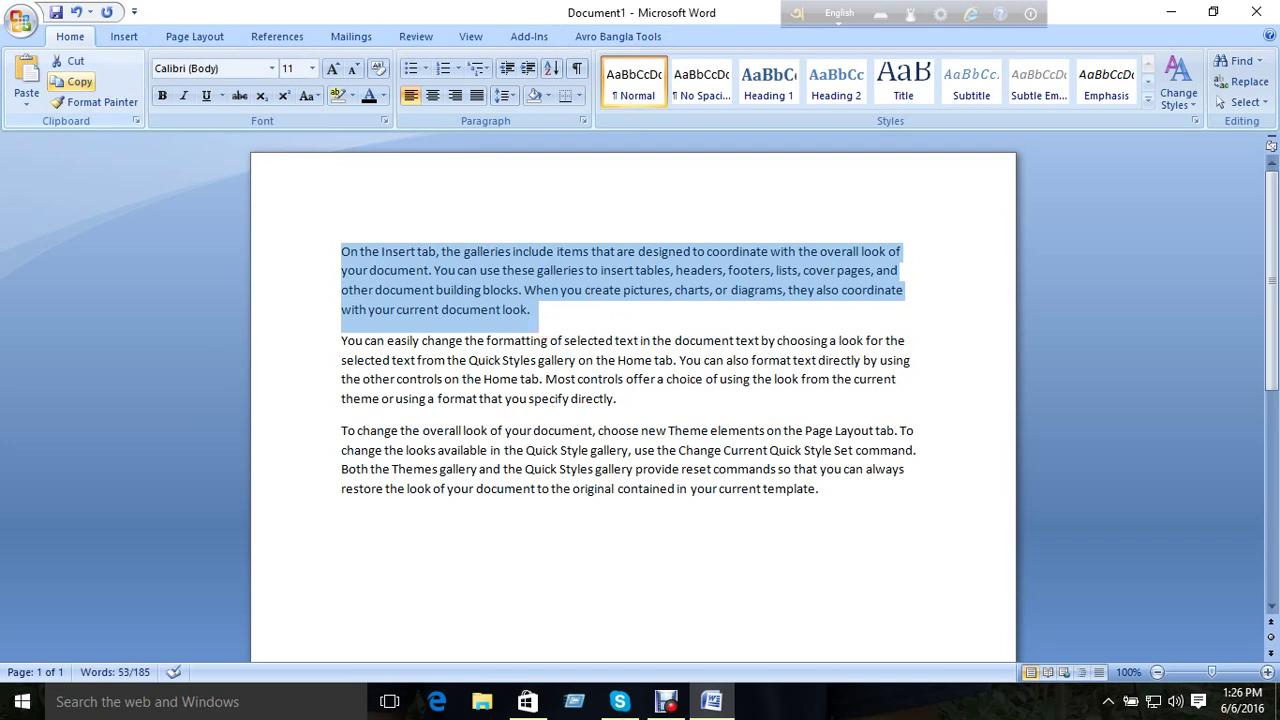
left_click(820, 489)
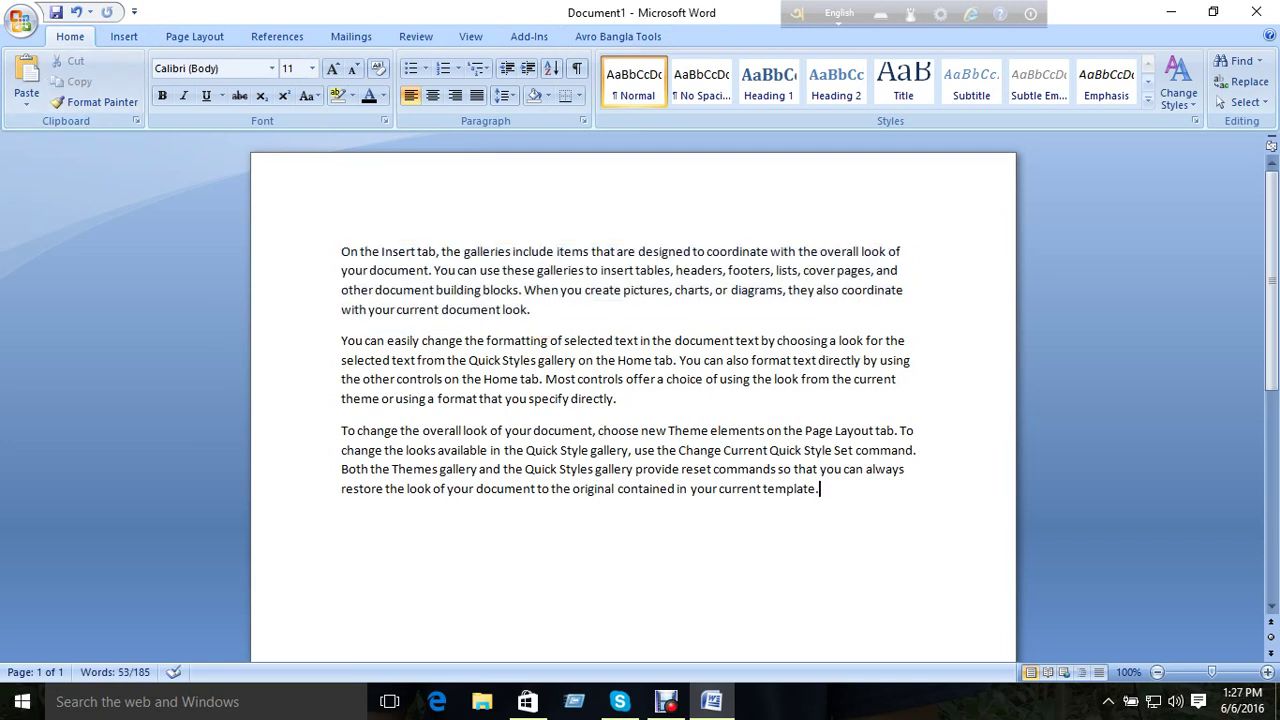
key("Return")
key("Return")
left_click(26, 70)
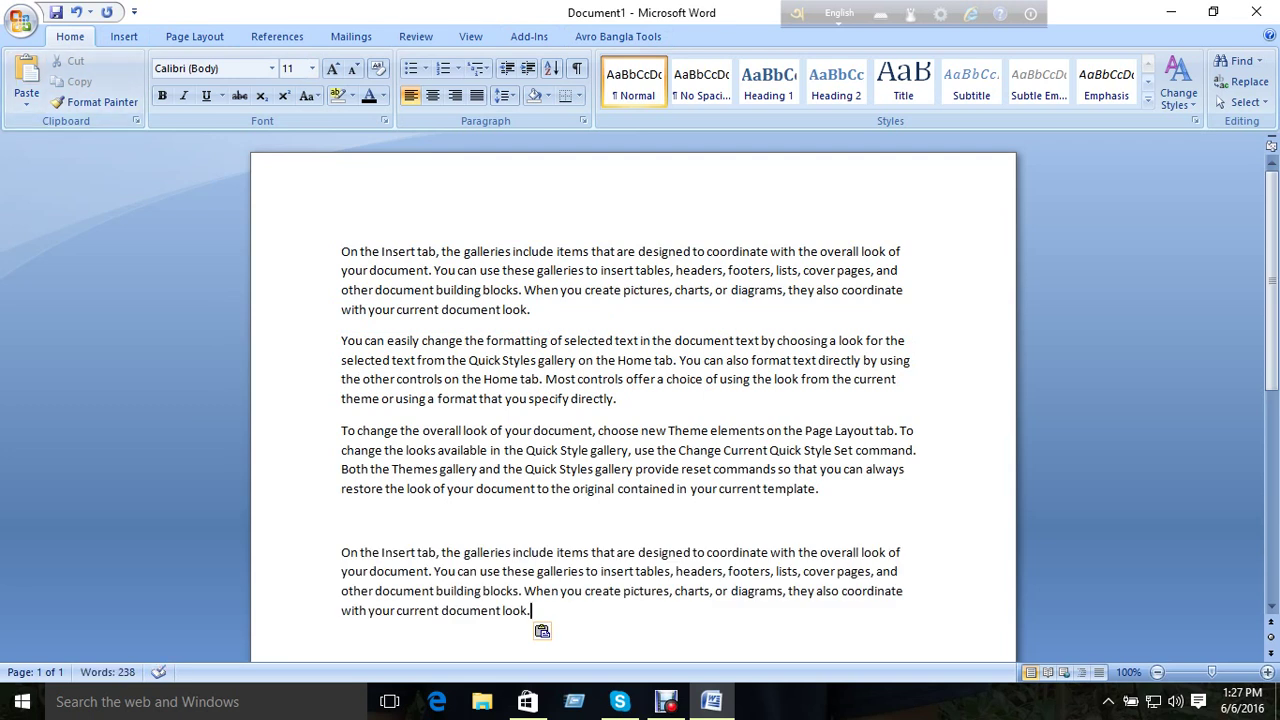
- Copy the pasted paragraph and paste a second copy below it
scroll(633, 400, "down", 2)
key("shift+Up")
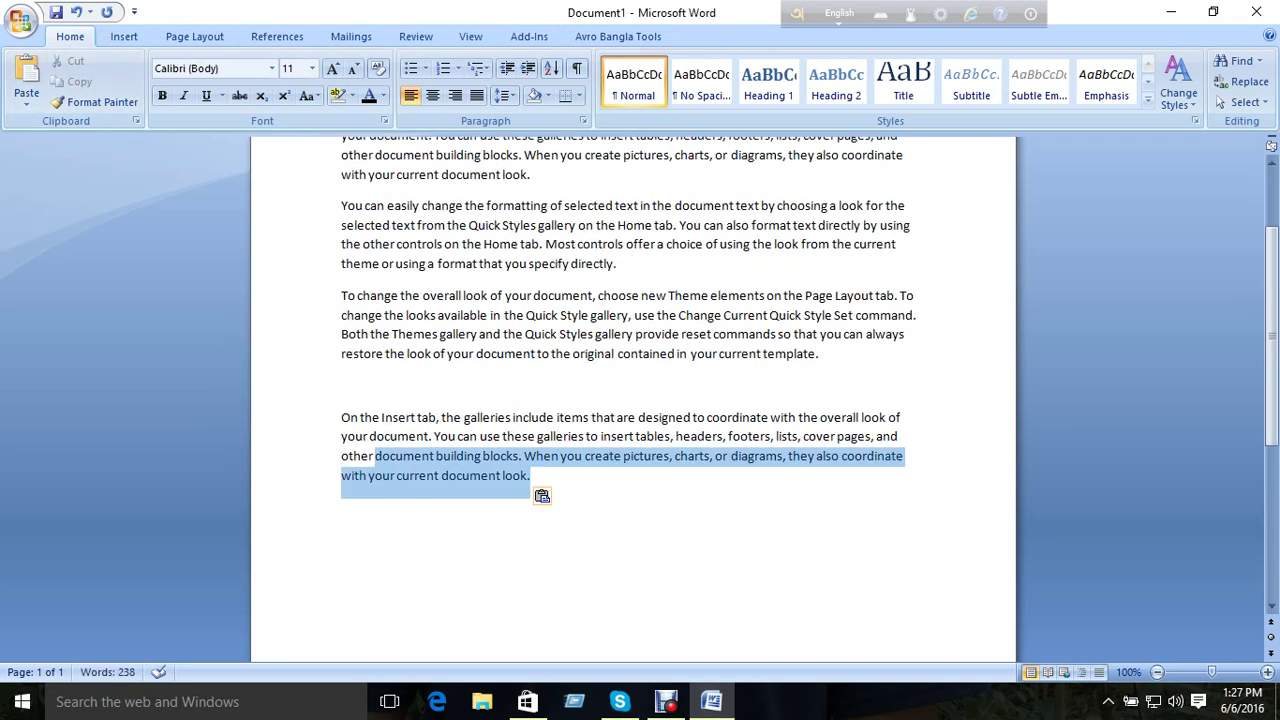
key("shift+Up")
key("shift+Up")
key("shift+Up")
key("ctrl+c")
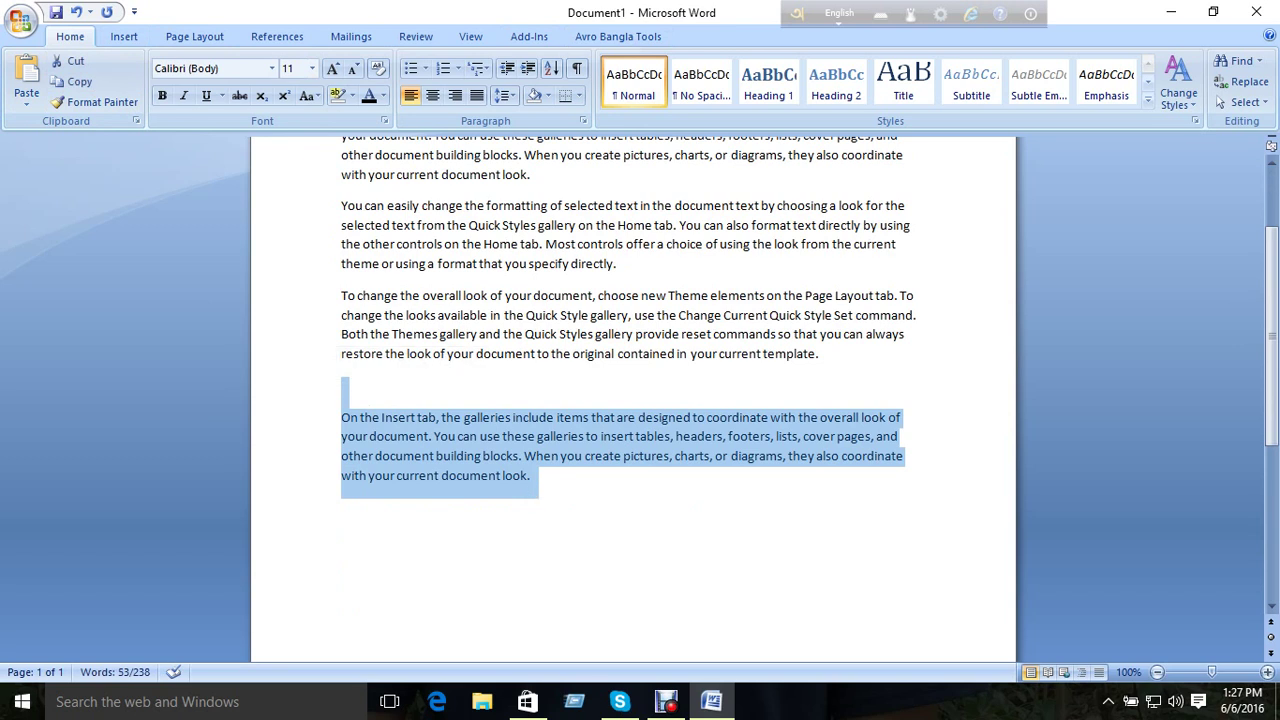
left_click(342, 508)
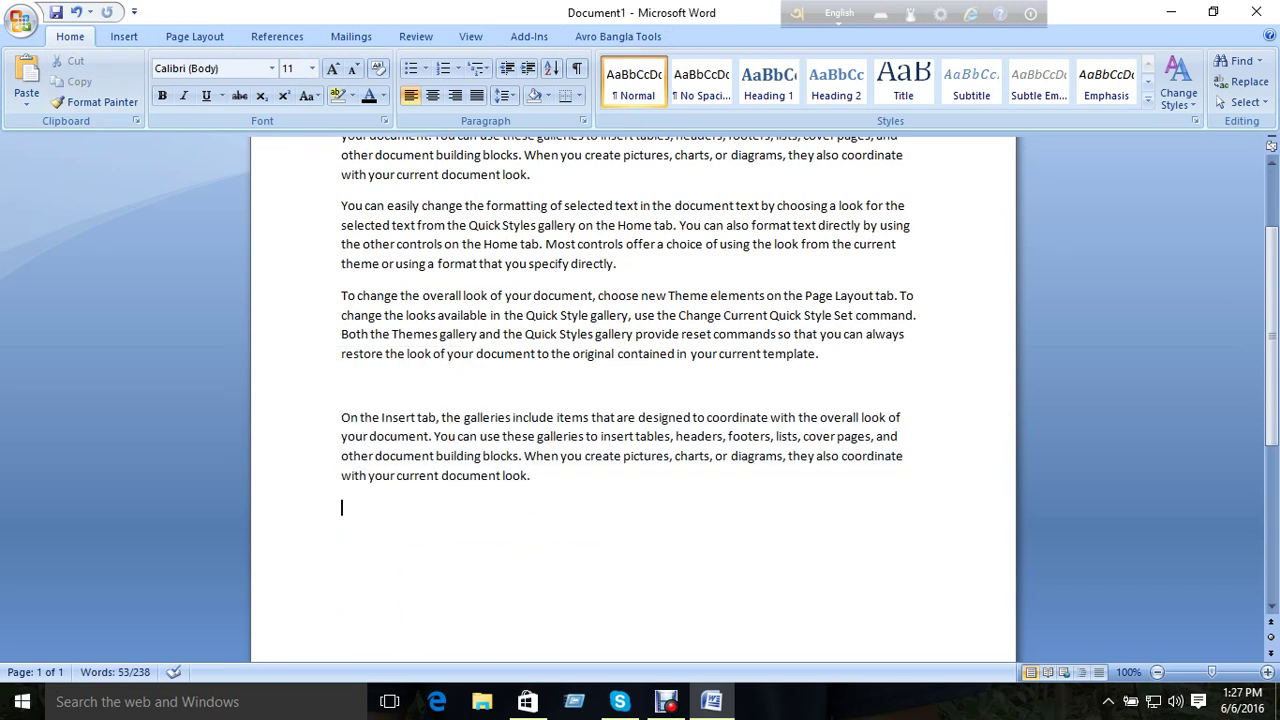
key("ctrl+v")
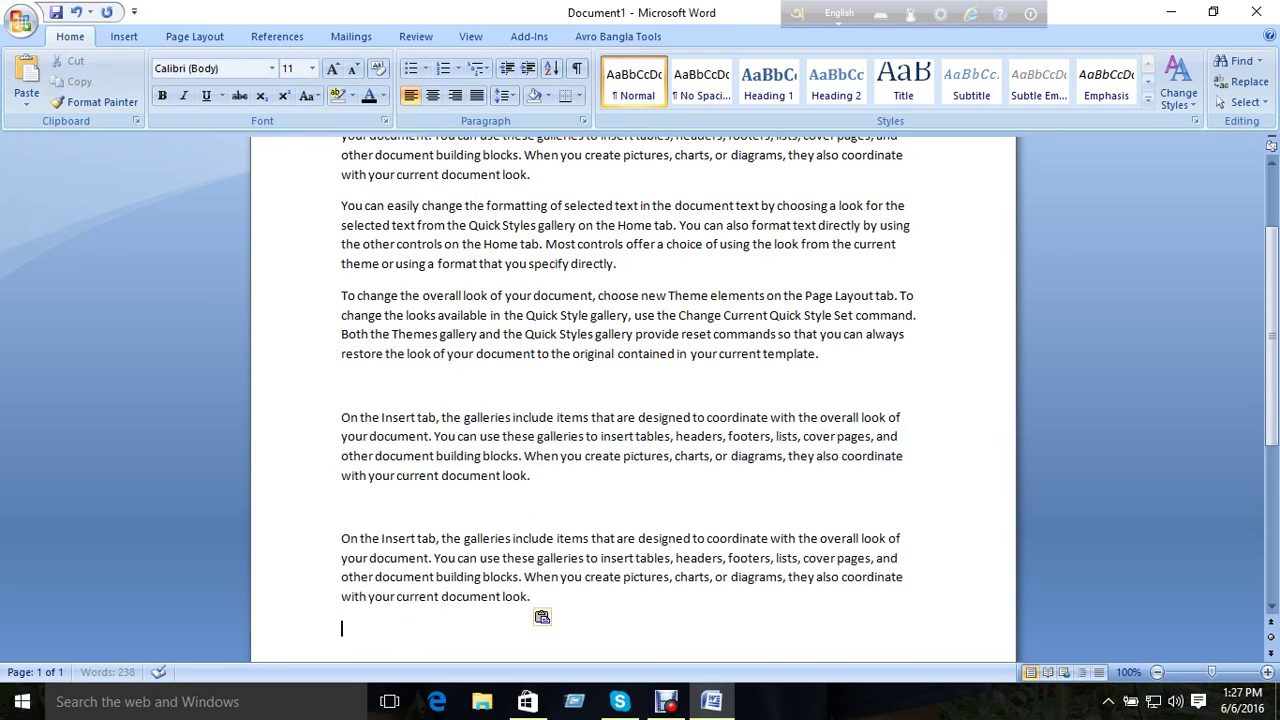
scroll(633, 400, "up", 3)
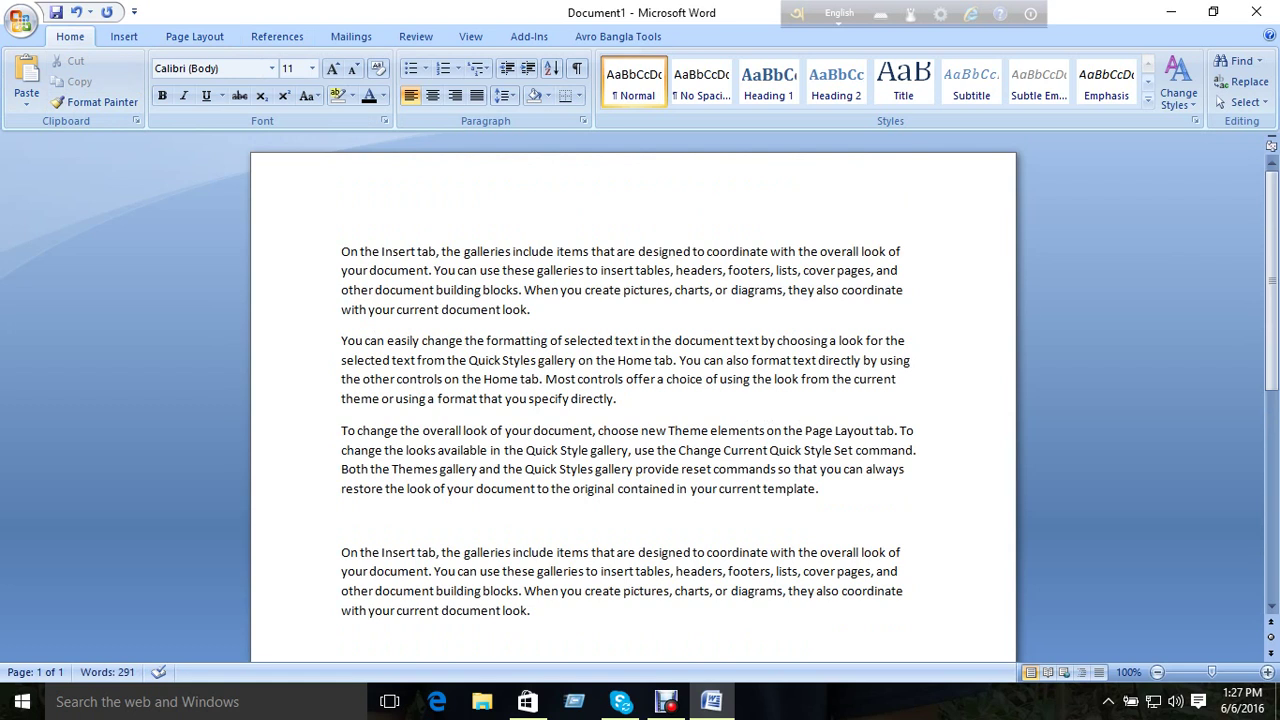
- Try the SutonnyMJ font on the first paragraph, then switch it to Times New Roman
triple_click(345, 262)
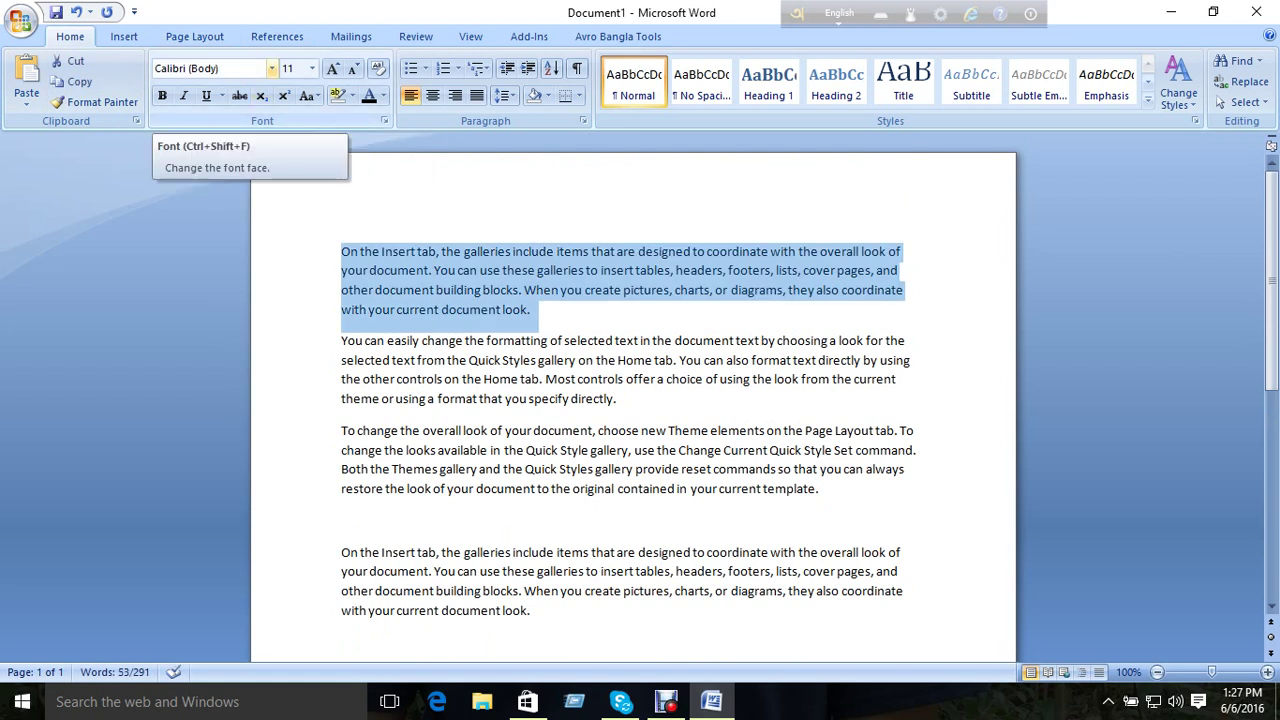
left_click(271, 68)
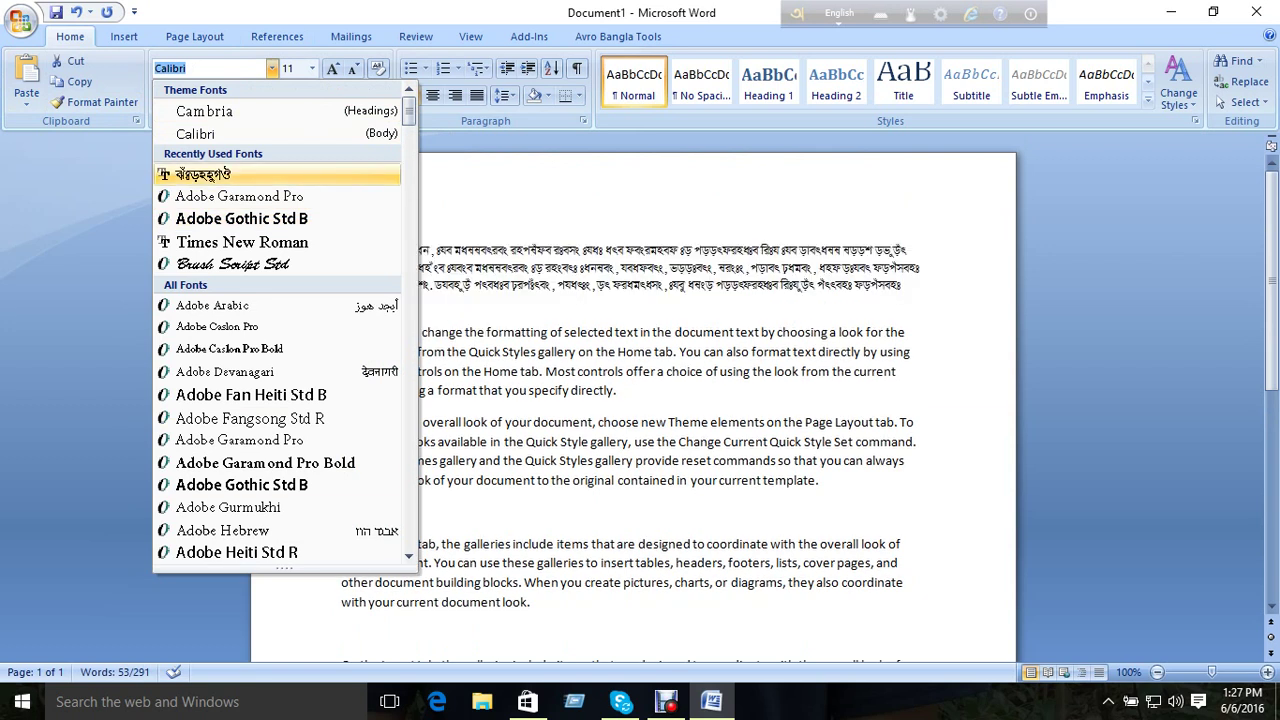
left_click(202, 174)
left_click(375, 302)
left_click_drag(375, 302, 341, 249)
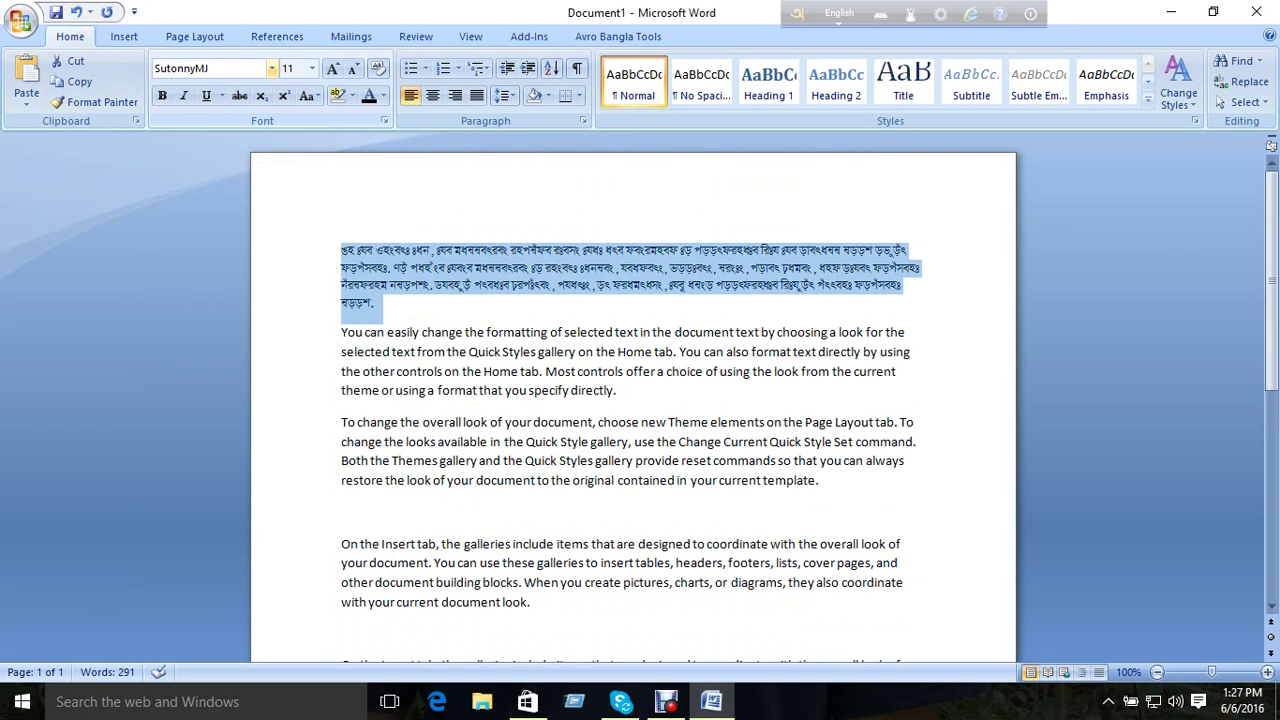
left_click(271, 68)
left_click(202, 240)
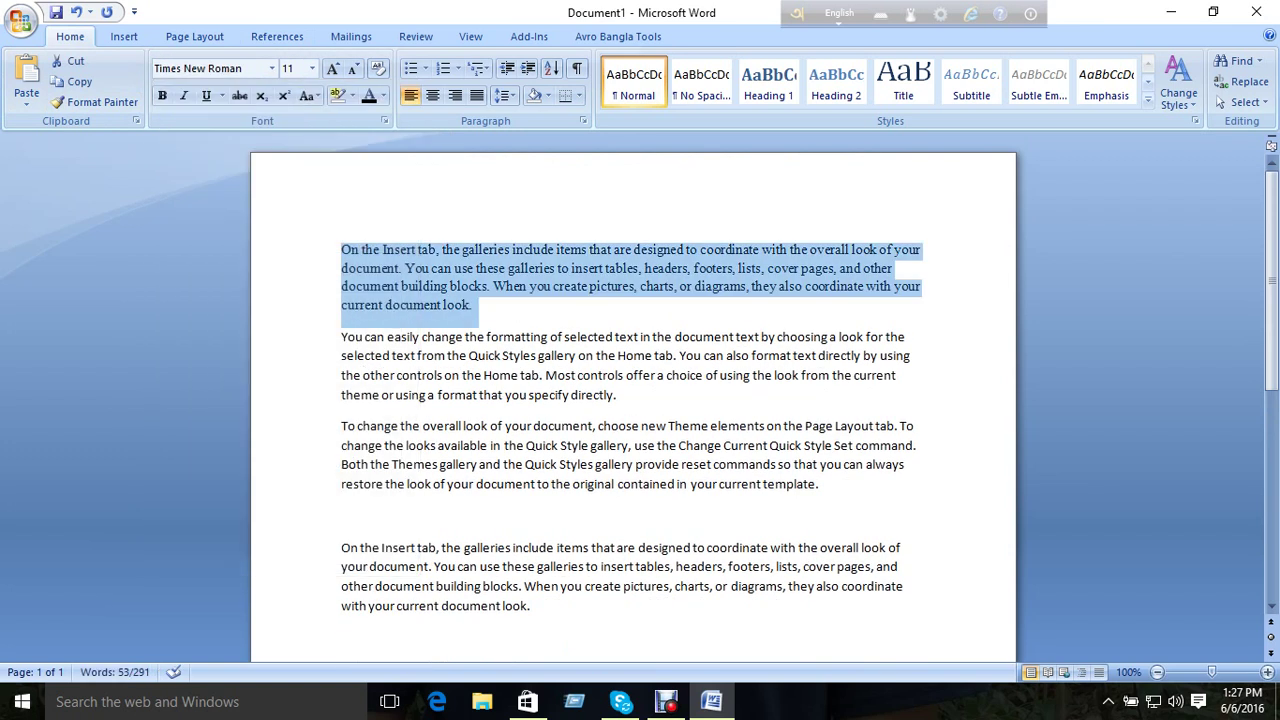
- Apply Bernard MT Condensed to the first paragraph
left_click(271, 68)
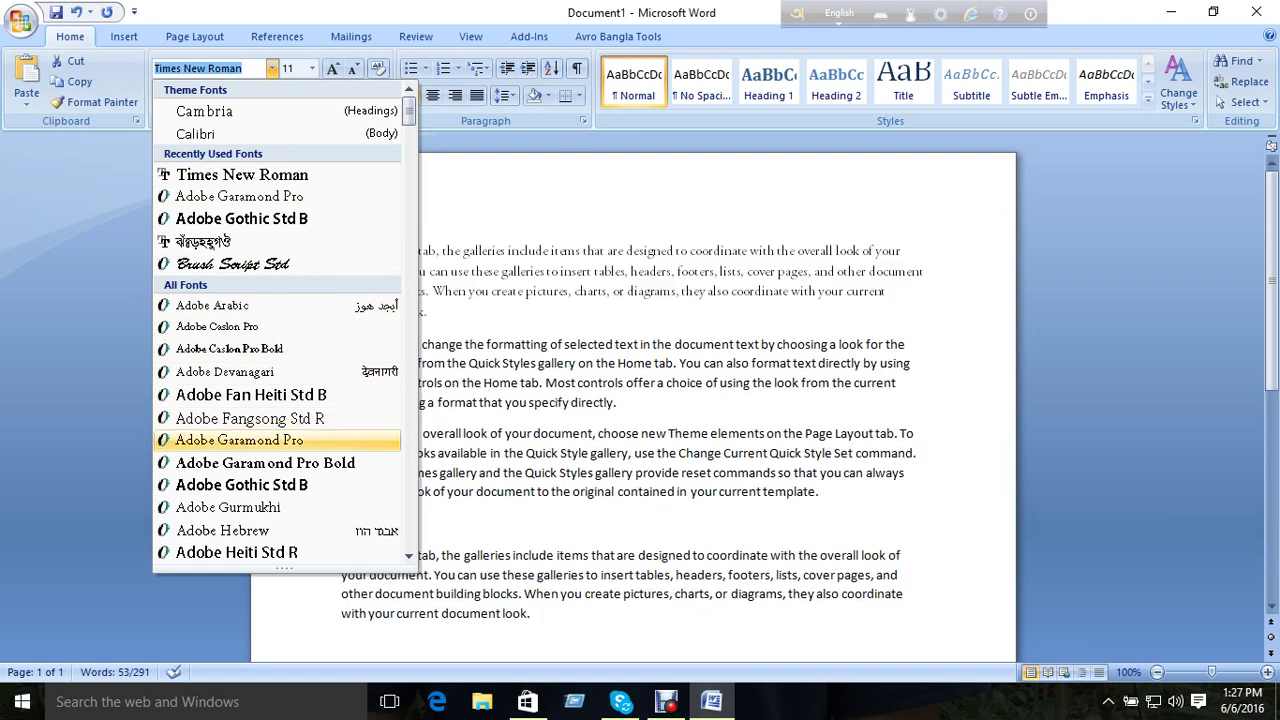
scroll(280, 440, "down", 1)
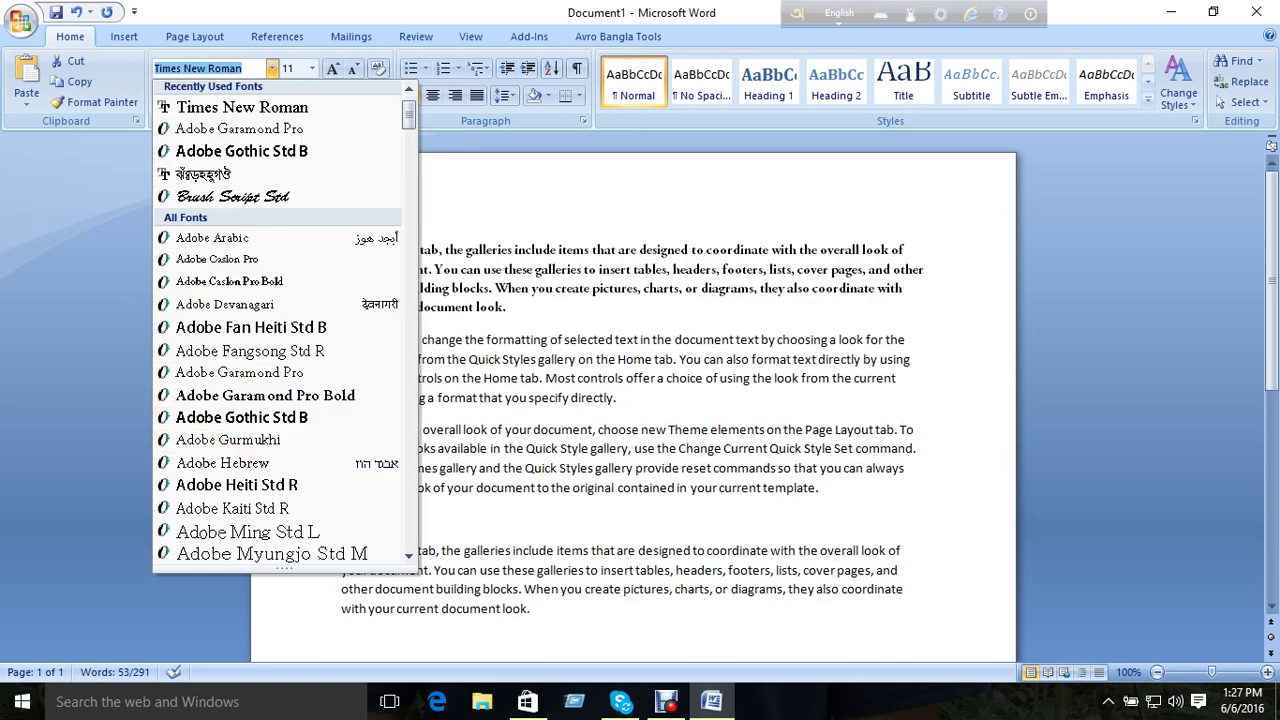
scroll(280, 464, "down", 2)
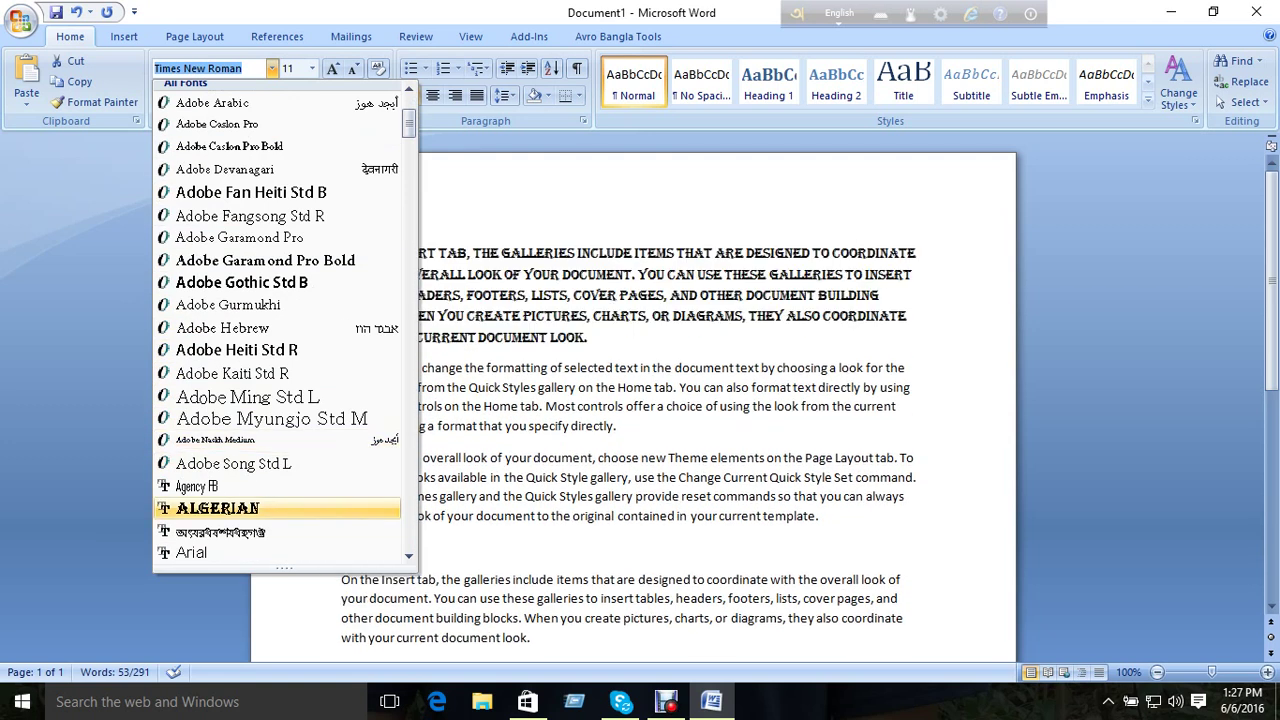
scroll(280, 508, "down", 1)
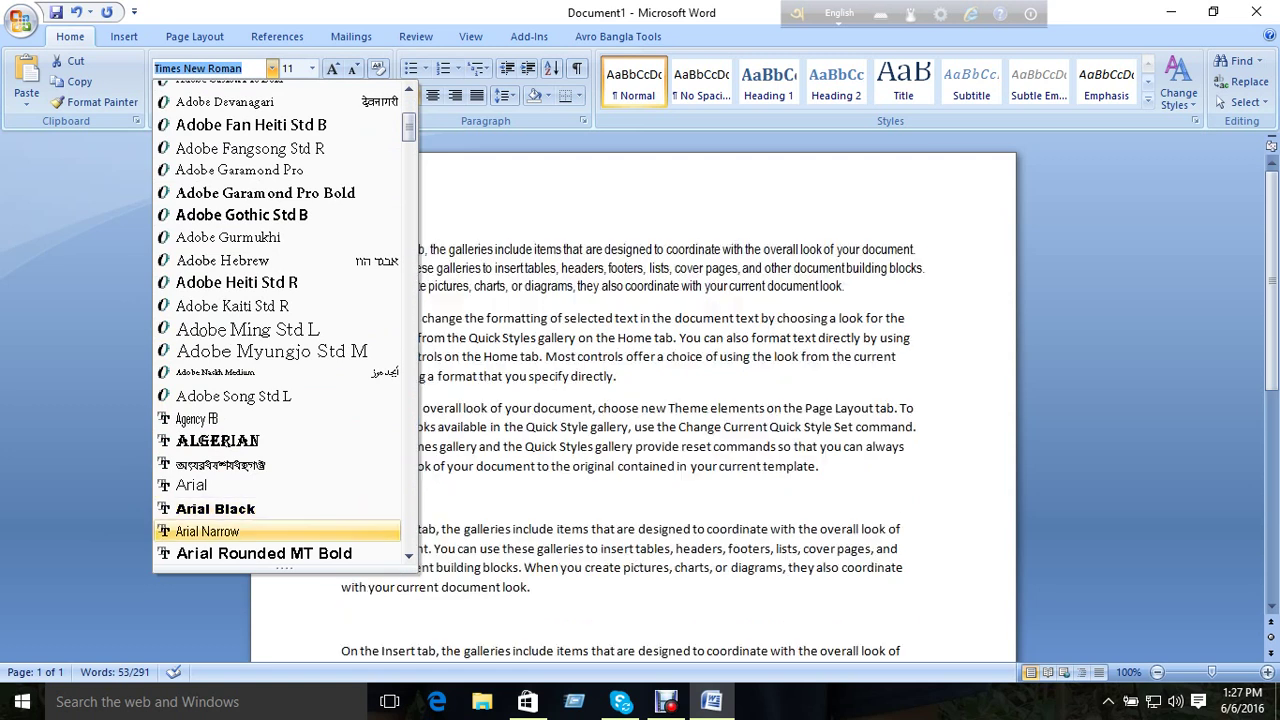
scroll(280, 486, "down", 1)
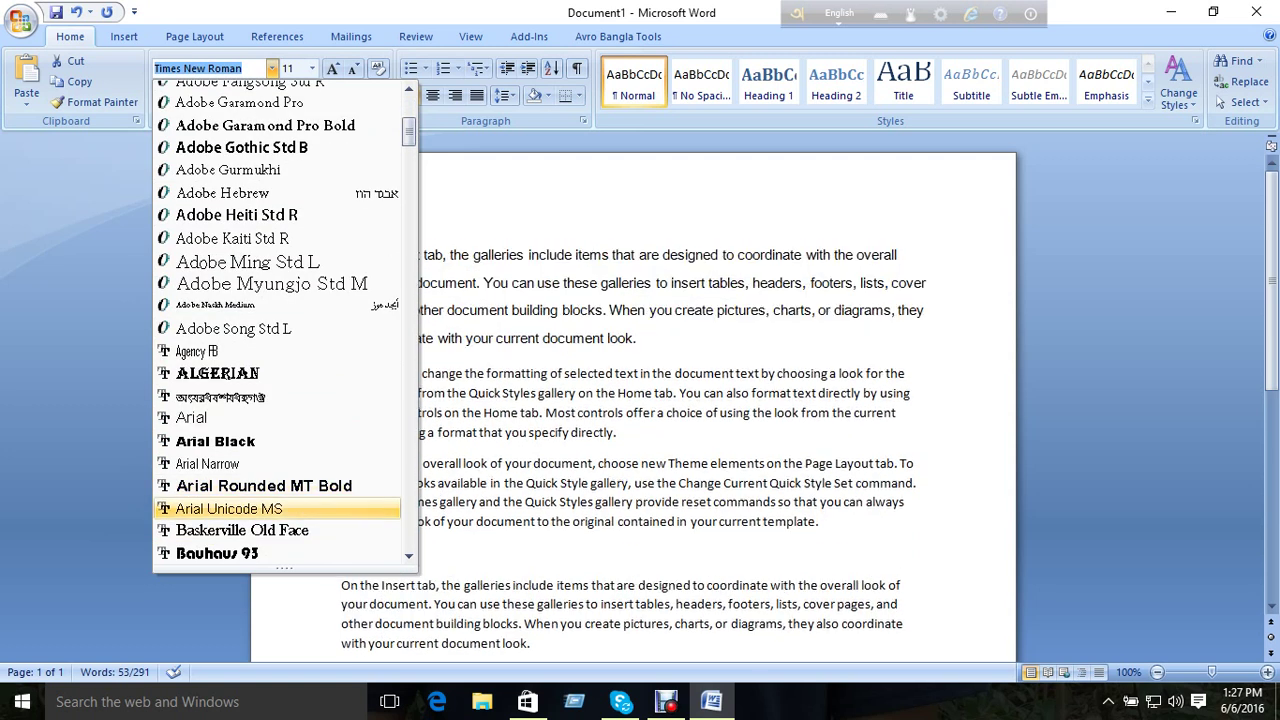
scroll(280, 320, "down", 1)
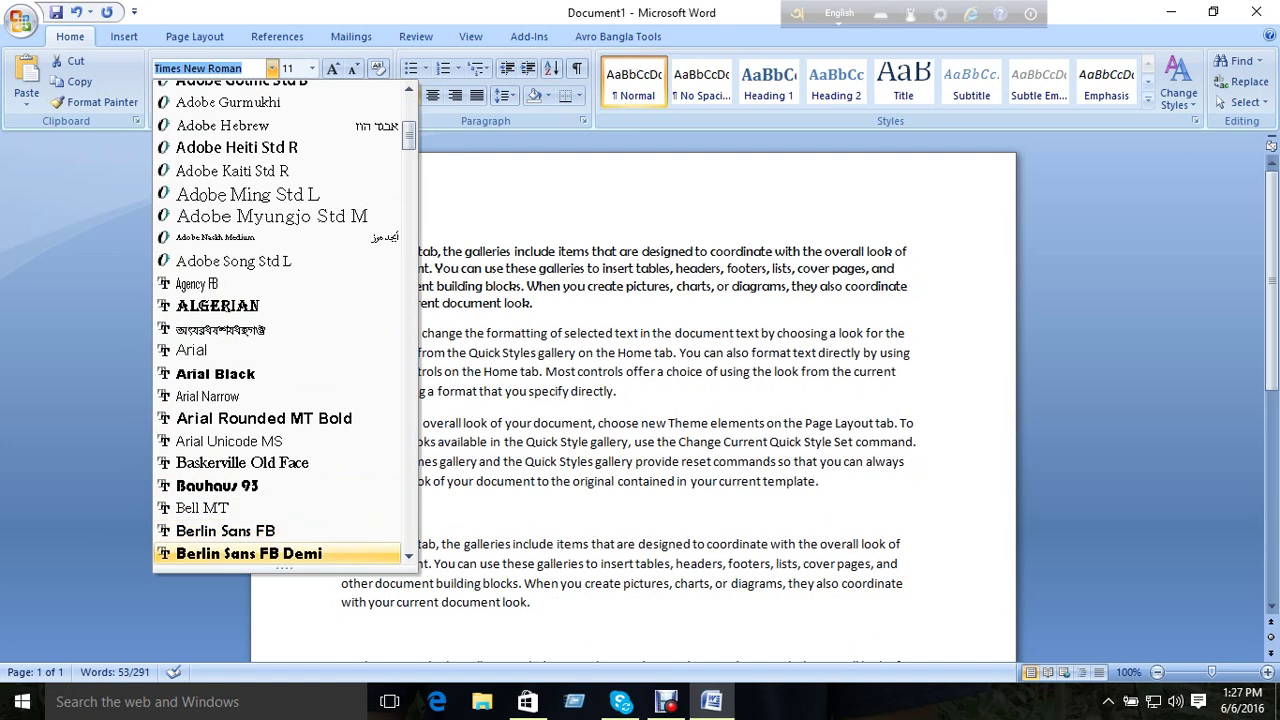
scroll(280, 515, "down", 1)
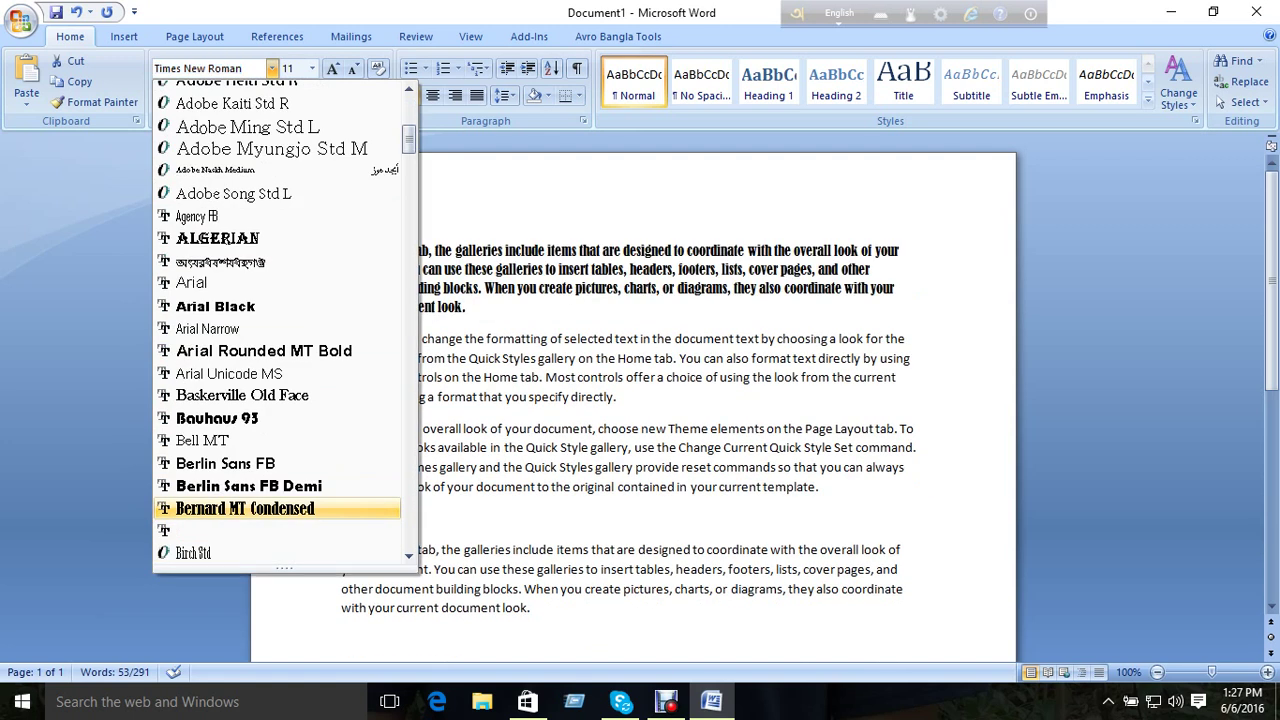
left_click(245, 508)
left_click_drag(618, 398, 340, 335)
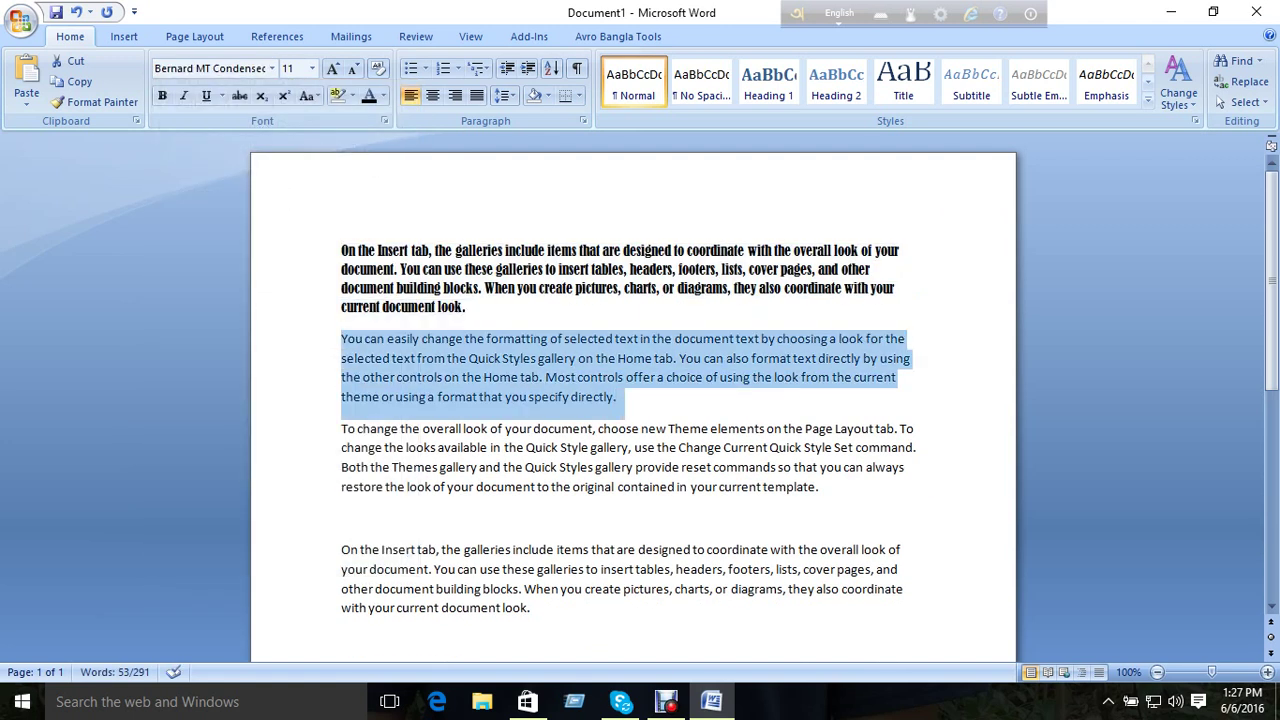
- Apply the Brush Script Std font to the selected second paragraph
left_click(271, 68)
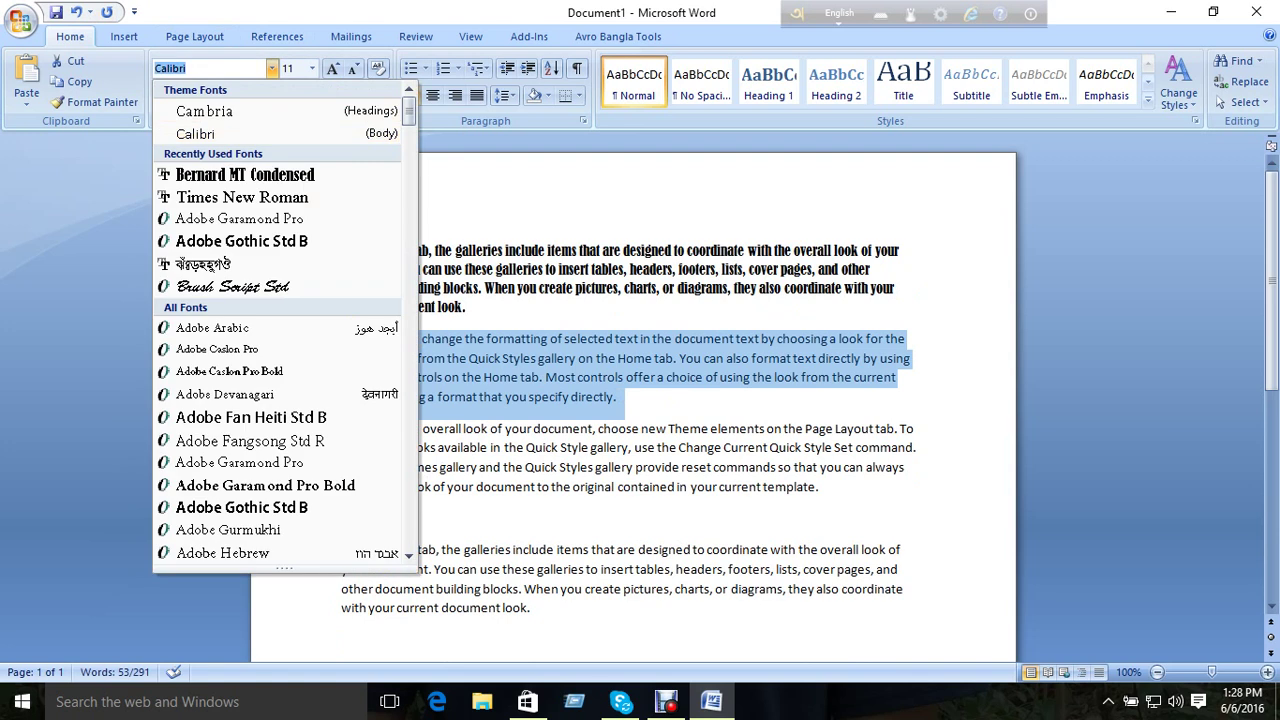
scroll(280, 300, "down", 4)
scroll(280, 287, "up", 4)
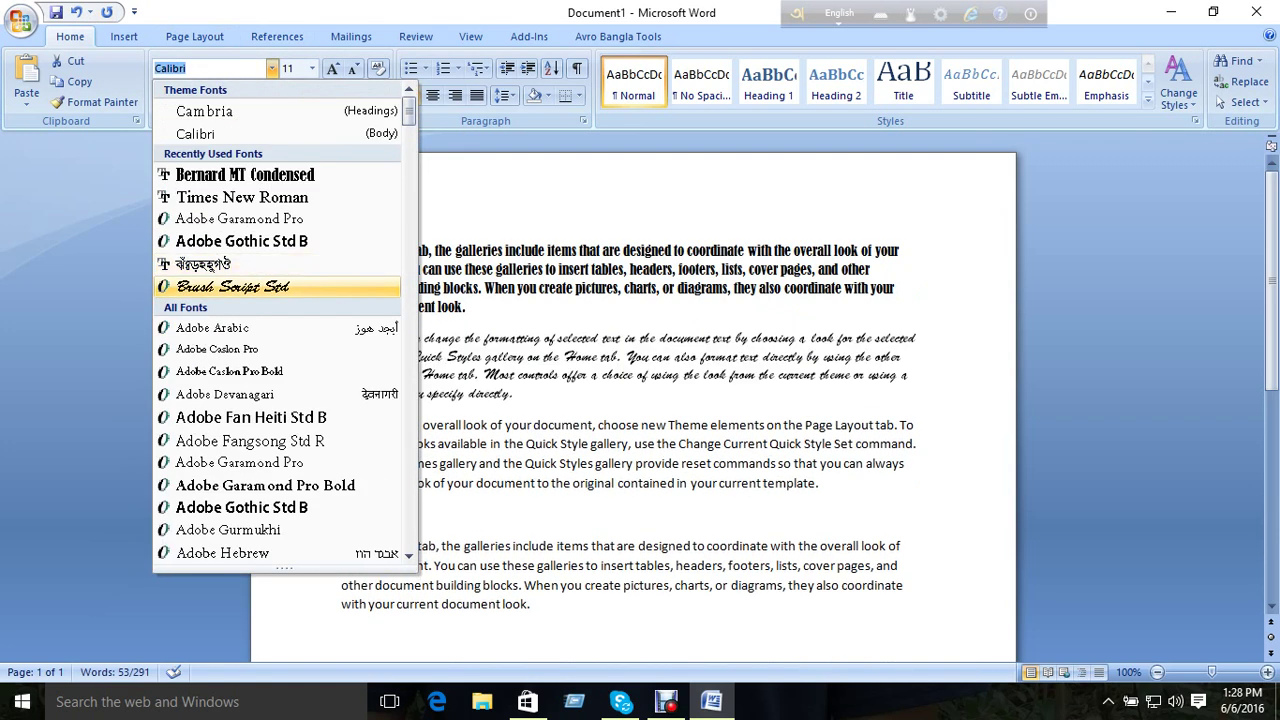
left_click(232, 287)
left_click(506, 375)
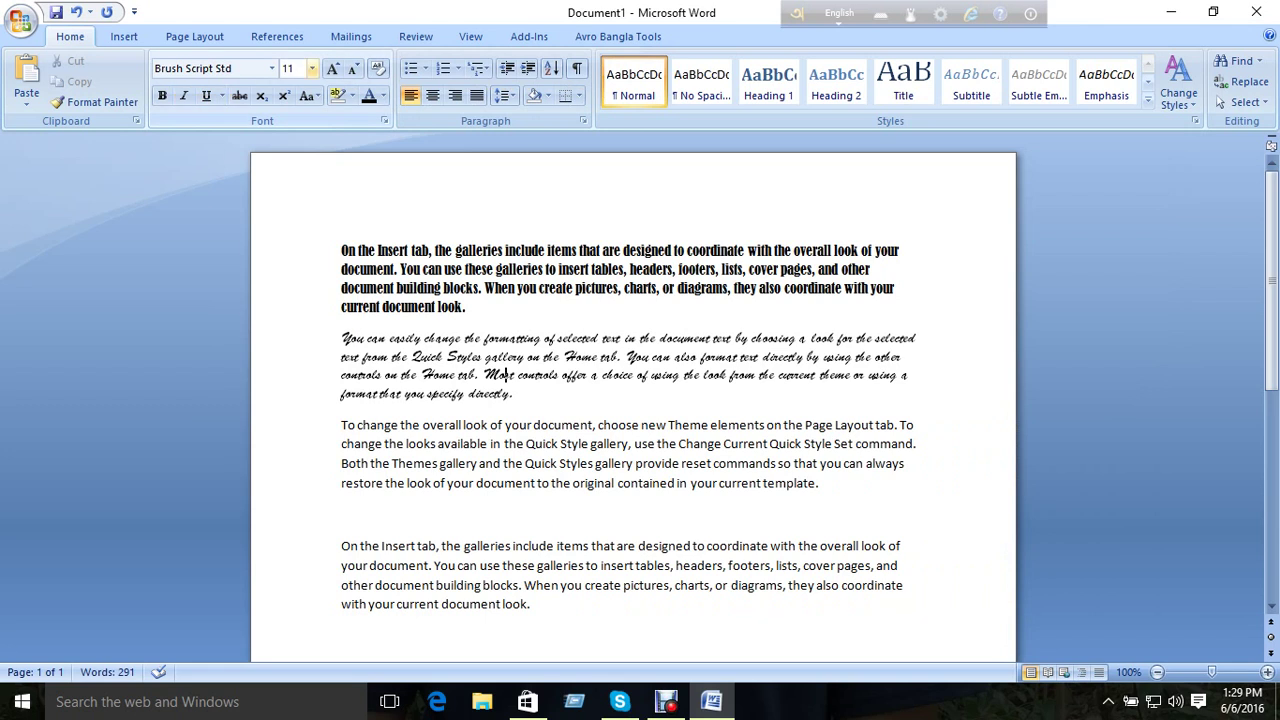
- Select the first paragraph and try the Blackoak Std font on it
left_click(466, 307)
key("shift+Up")
key("ctrl+shift+Up")
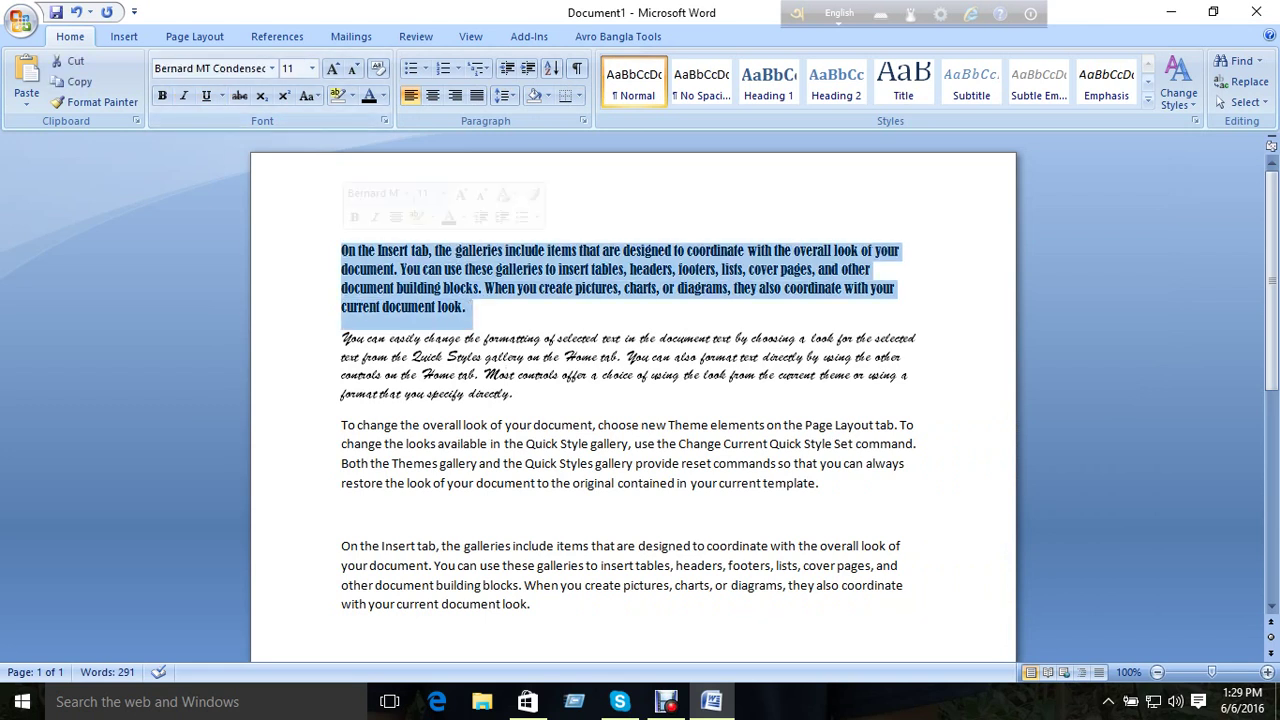
left_click(312, 68)
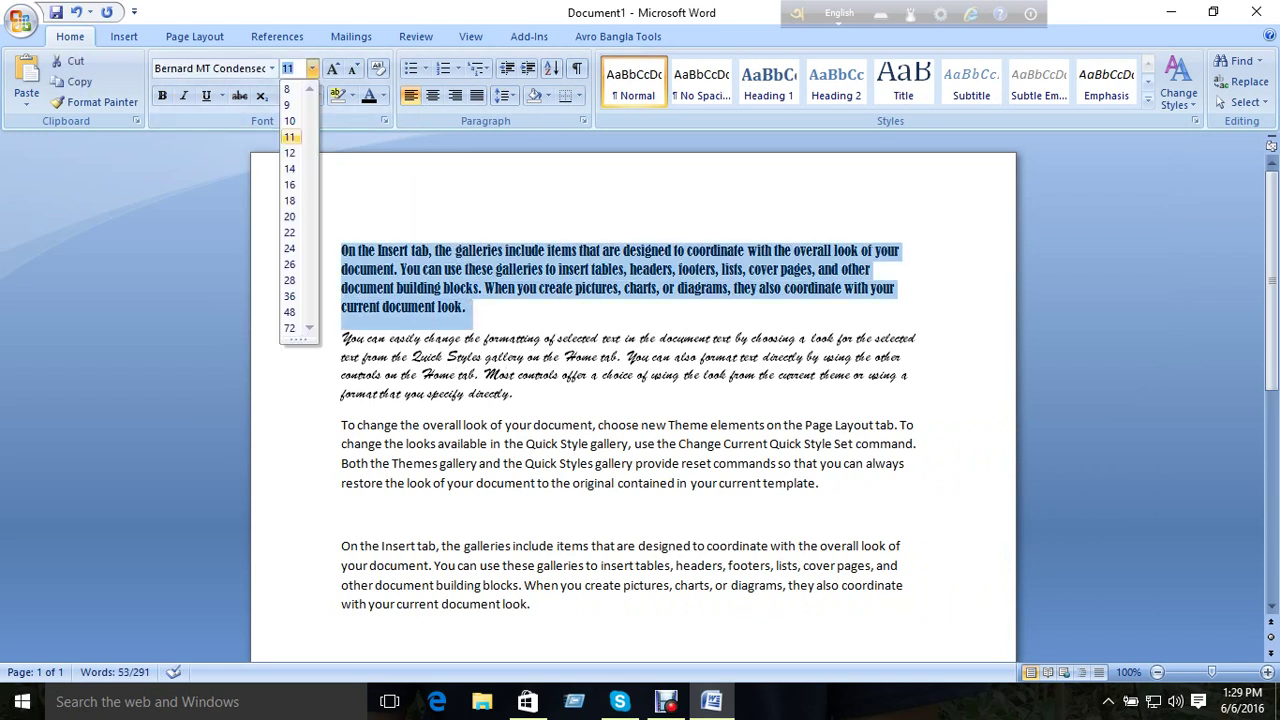
left_click(271, 68)
scroll(250, 508, "down", 5)
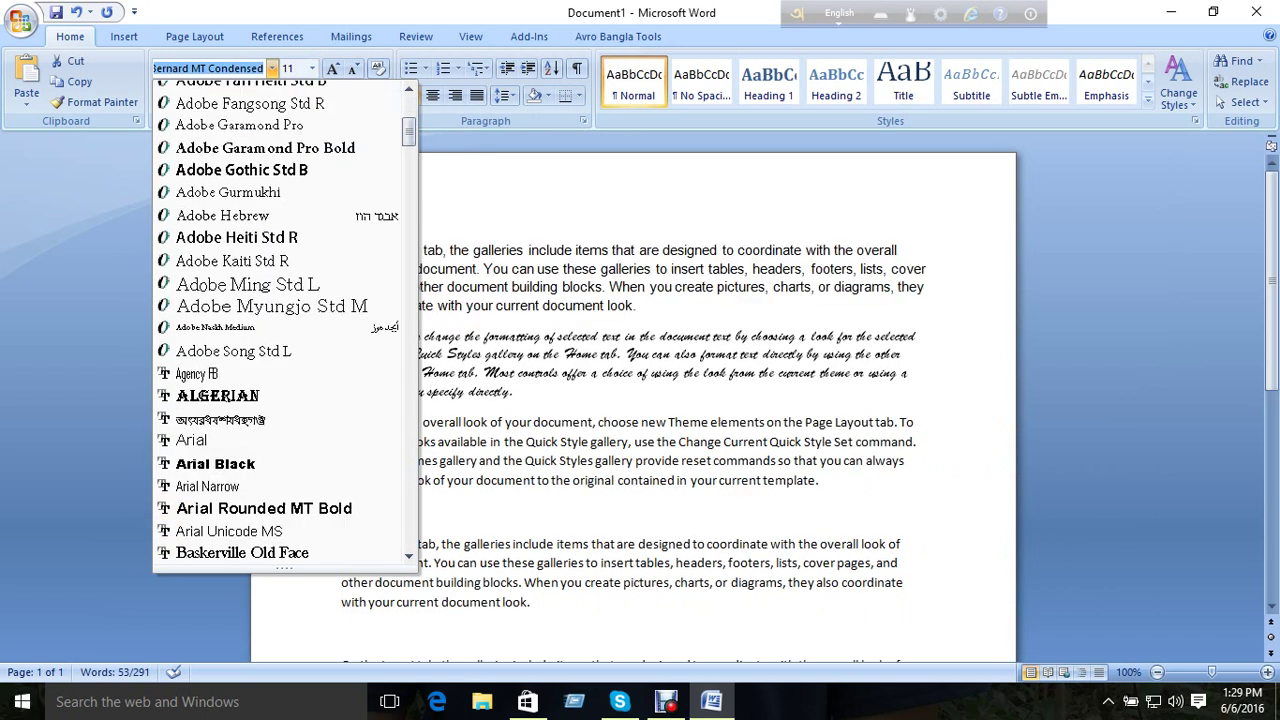
scroll(250, 508, "down", 4)
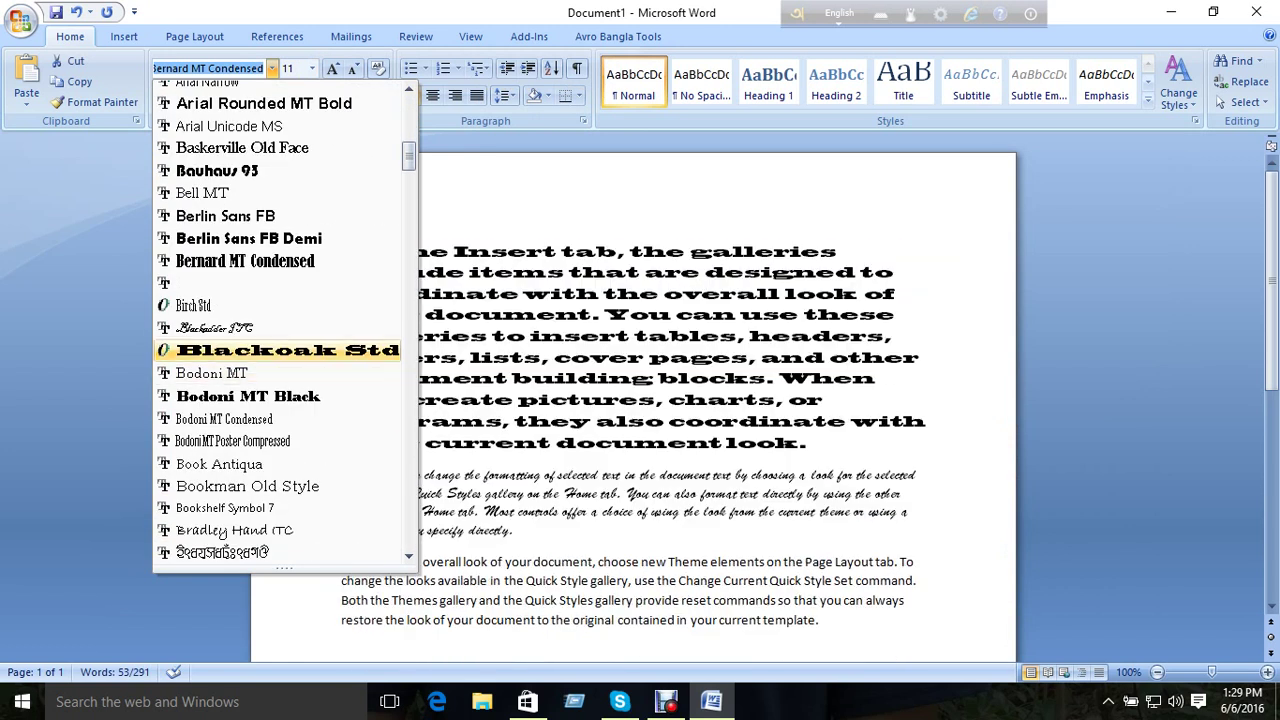
left_click(280, 350)
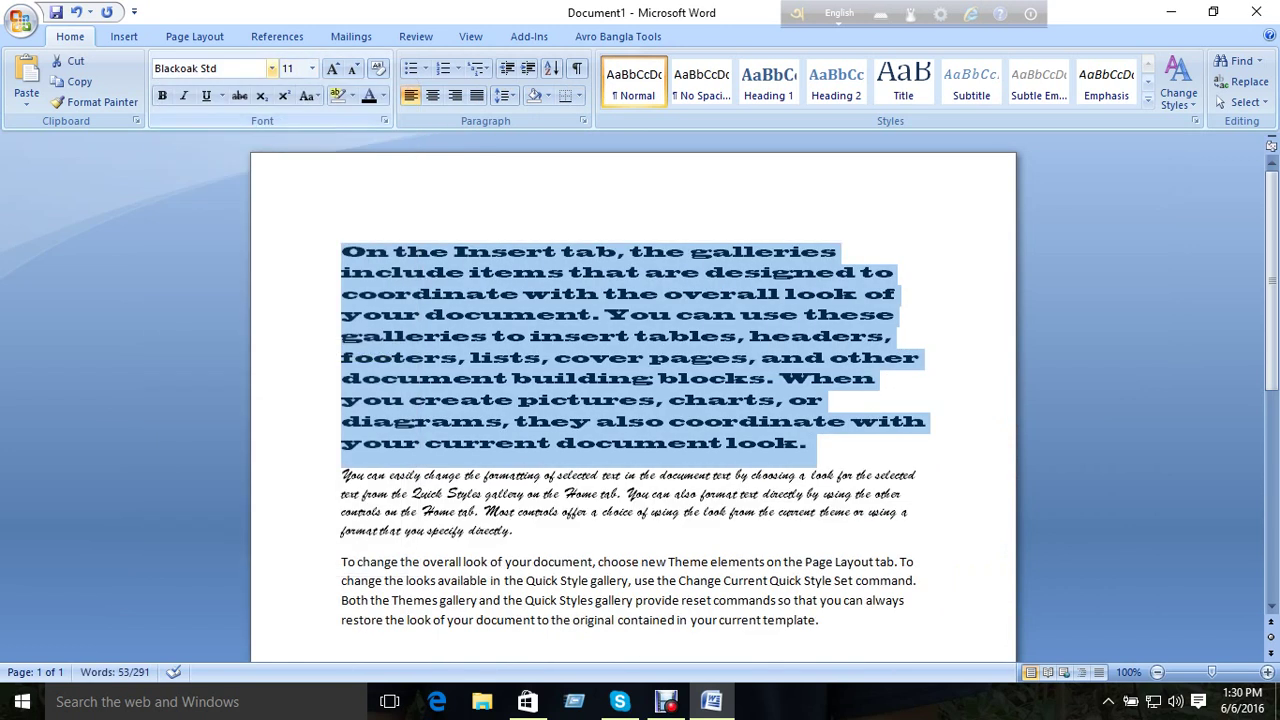
- Switch the first paragraph to Adobe Gothic Std B, leaving size at 11
left_click(271, 68)
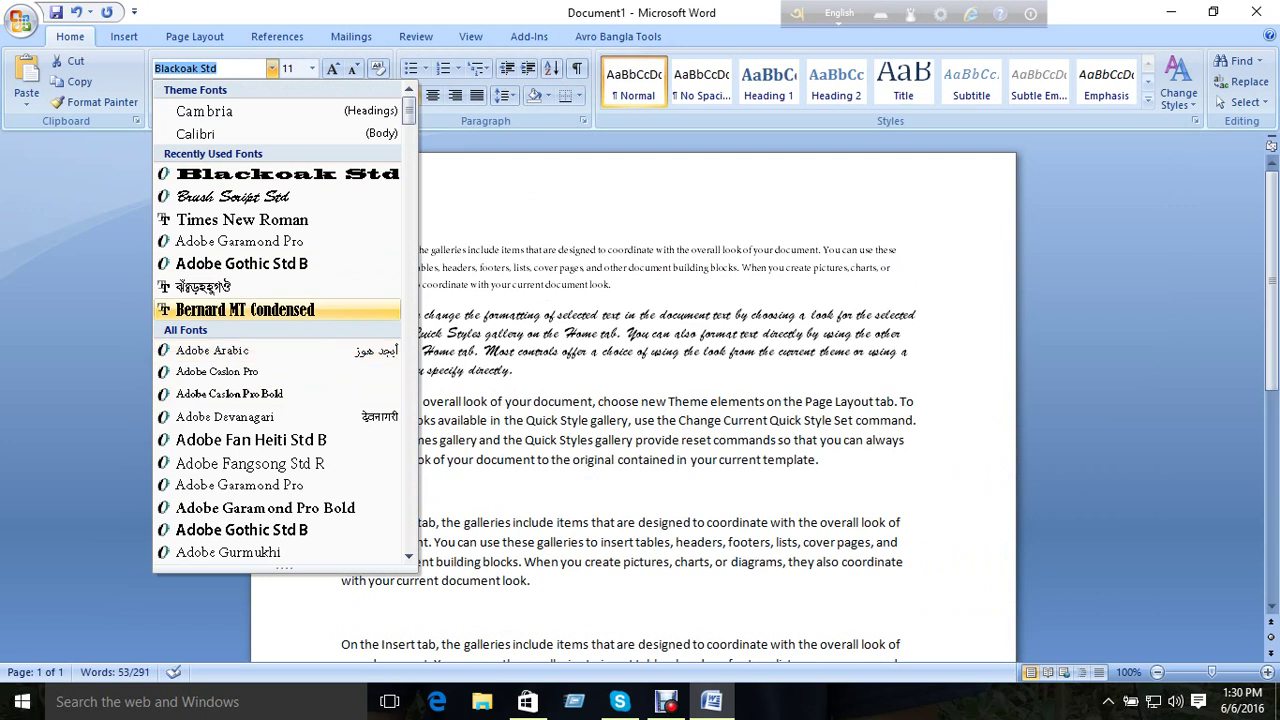
left_click(241, 263)
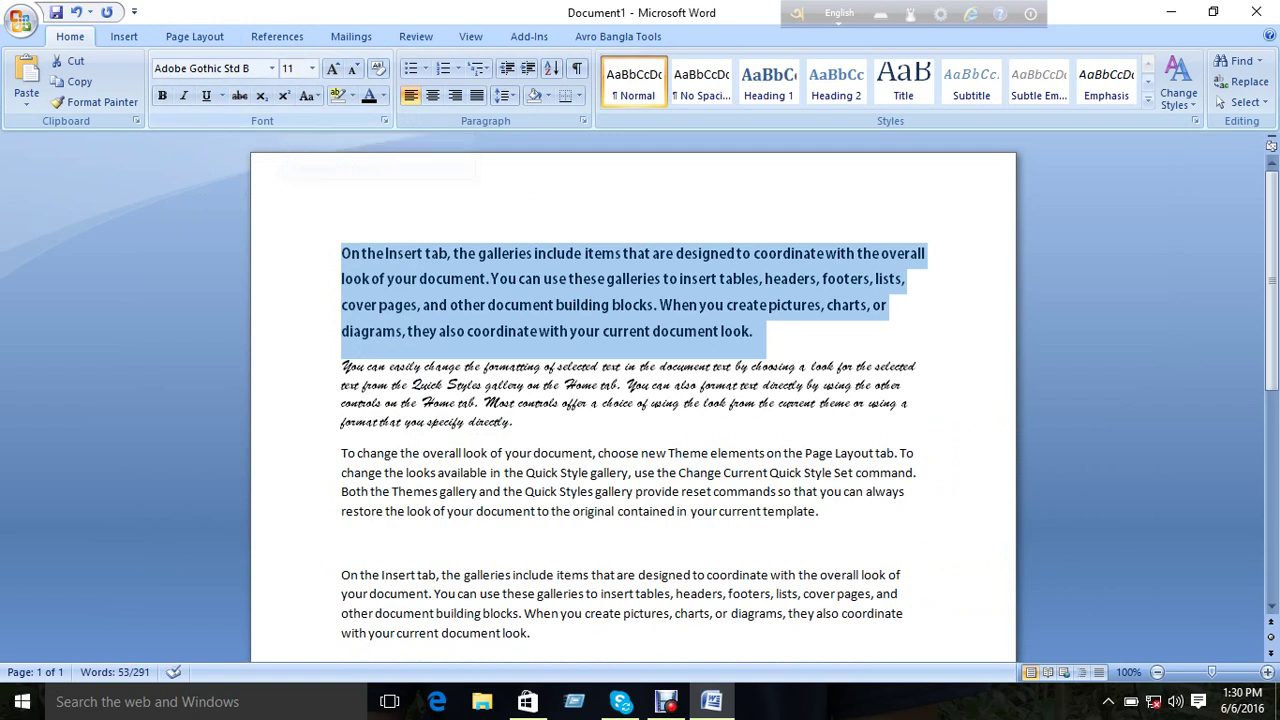
left_click(312, 68)
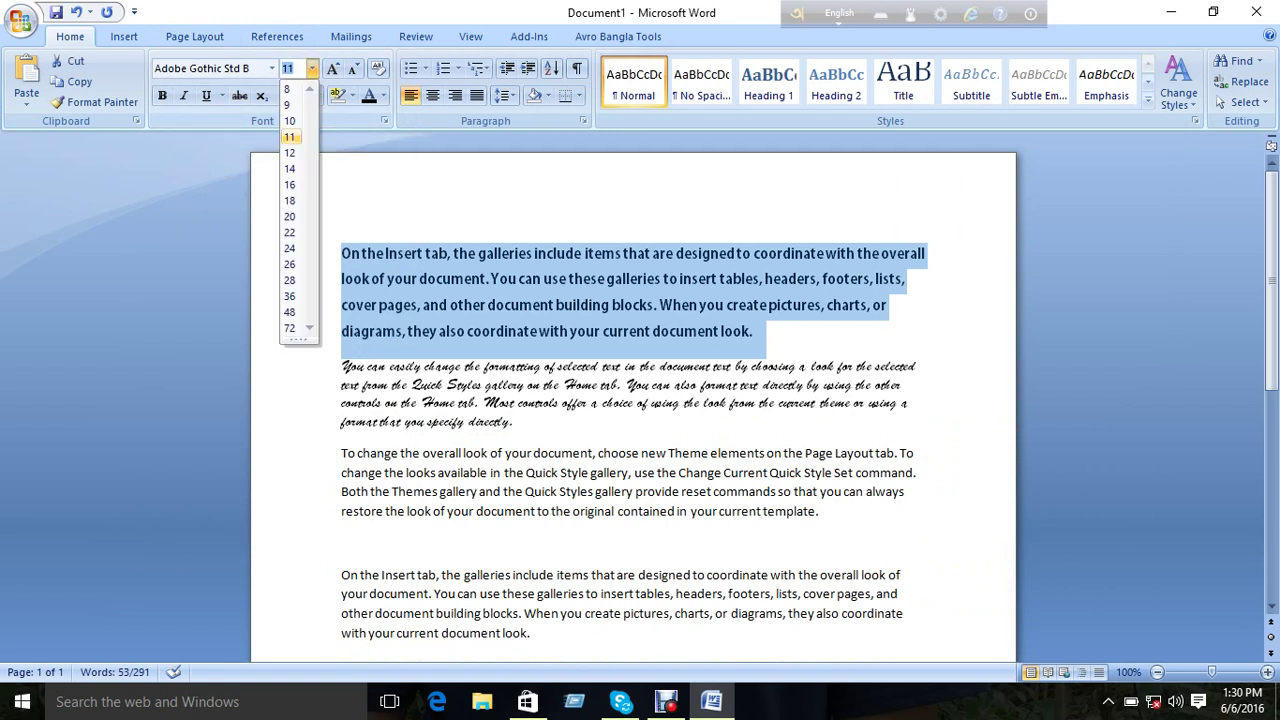
left_click(666, 701)
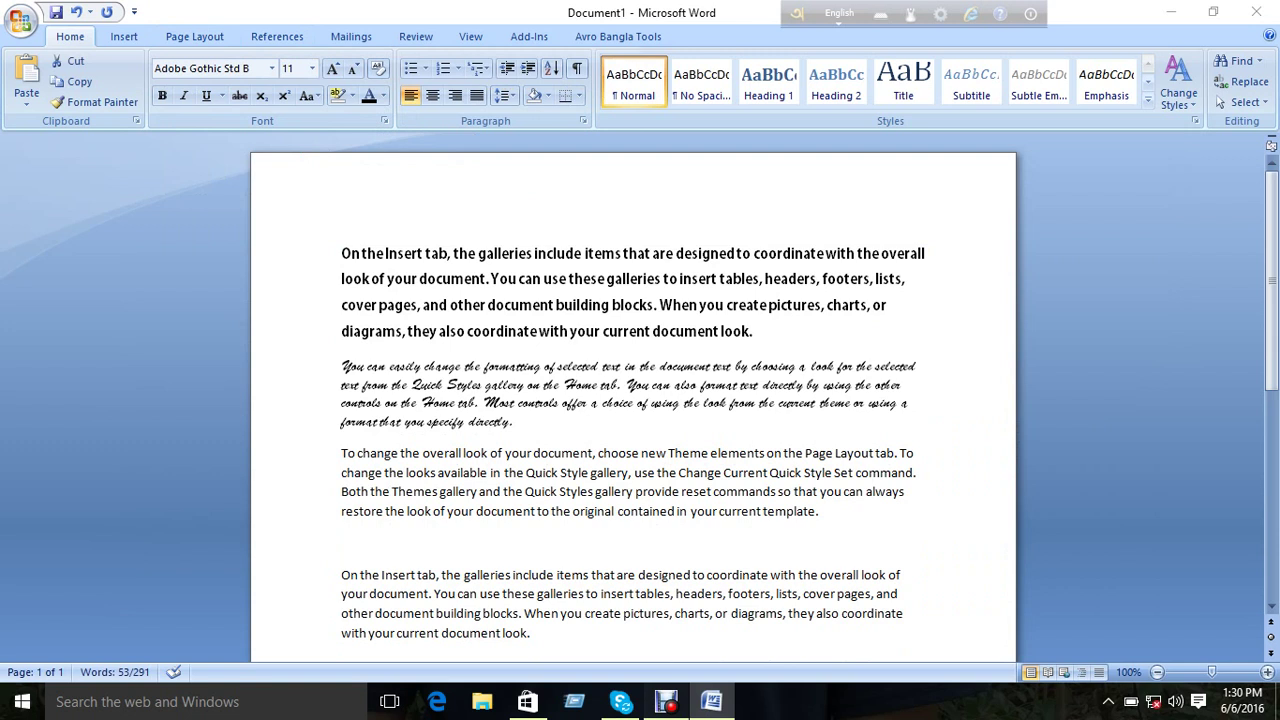
left_click(570, 583)
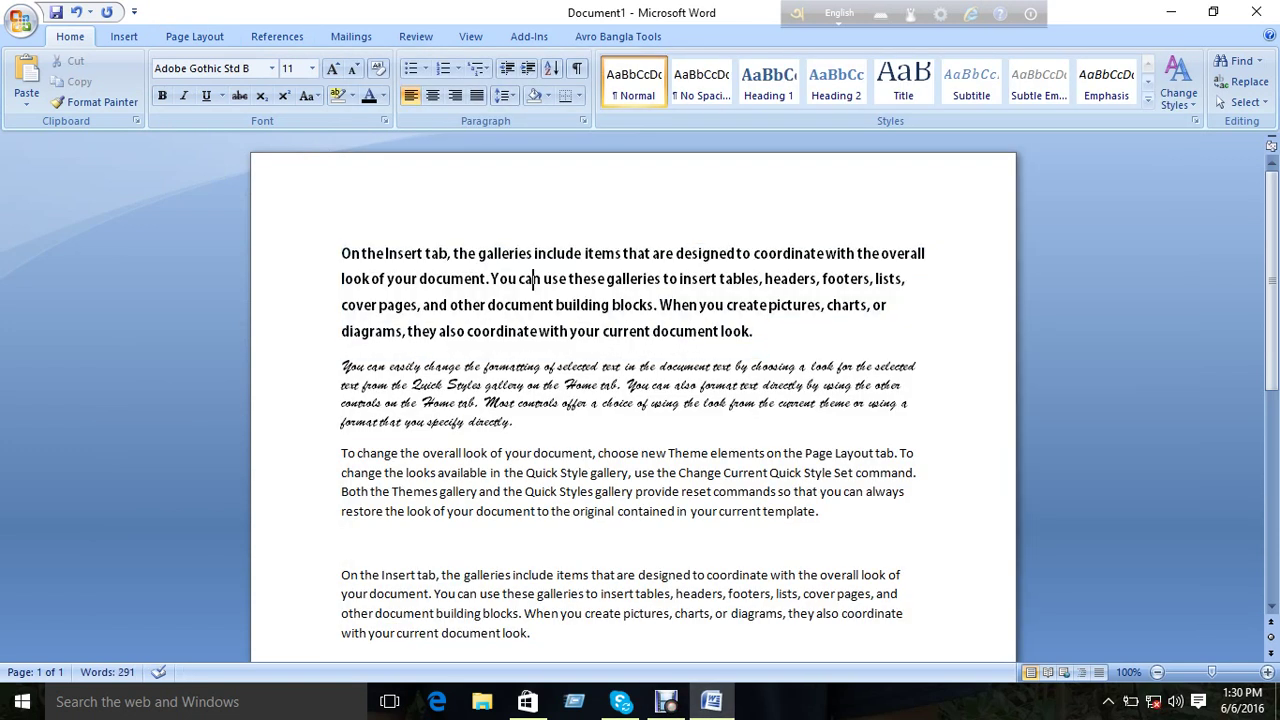
- Enlarge the first paragraph to 72 pt
left_click_drag(760, 331, 341, 253)
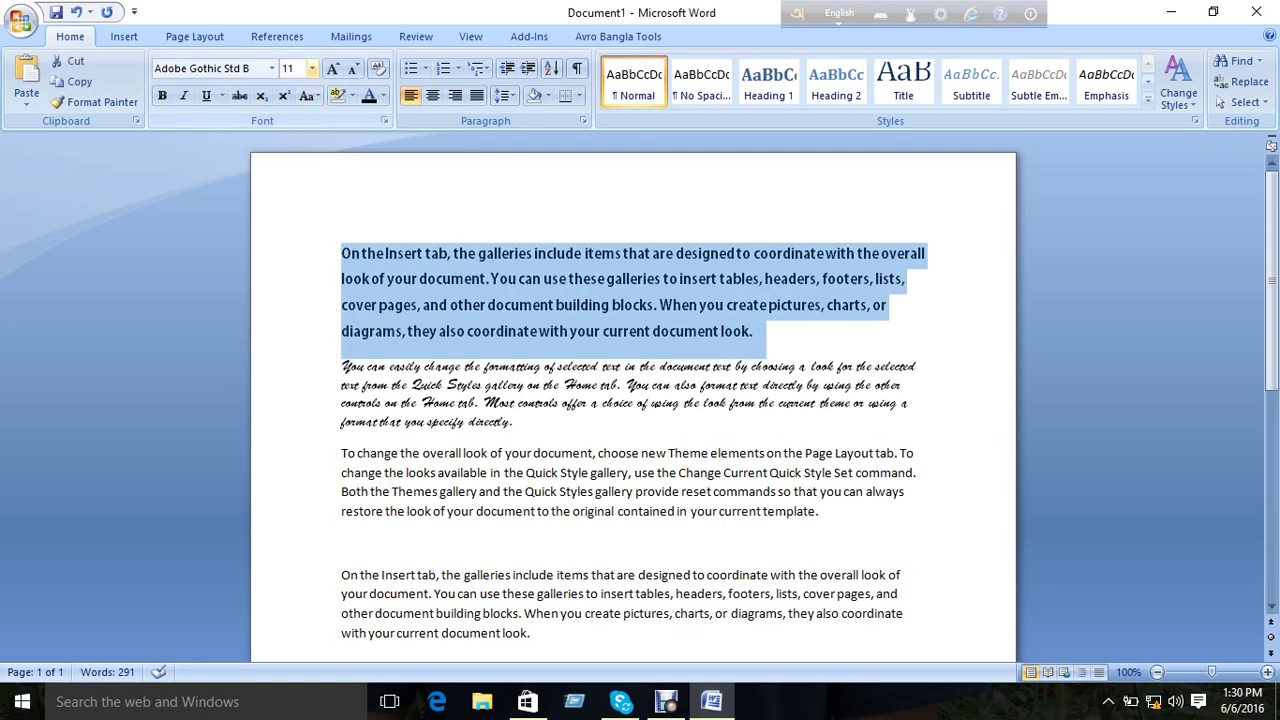
left_click(312, 68)
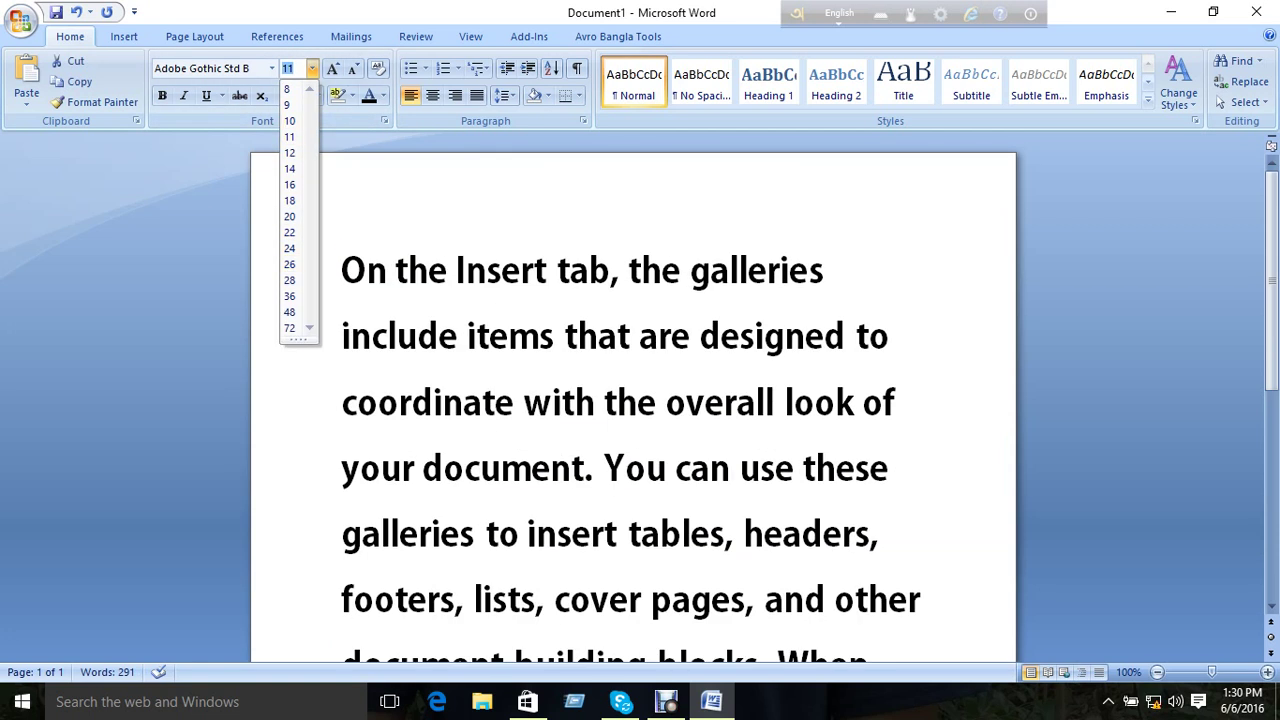
left_click(289, 328)
left_click(514, 270)
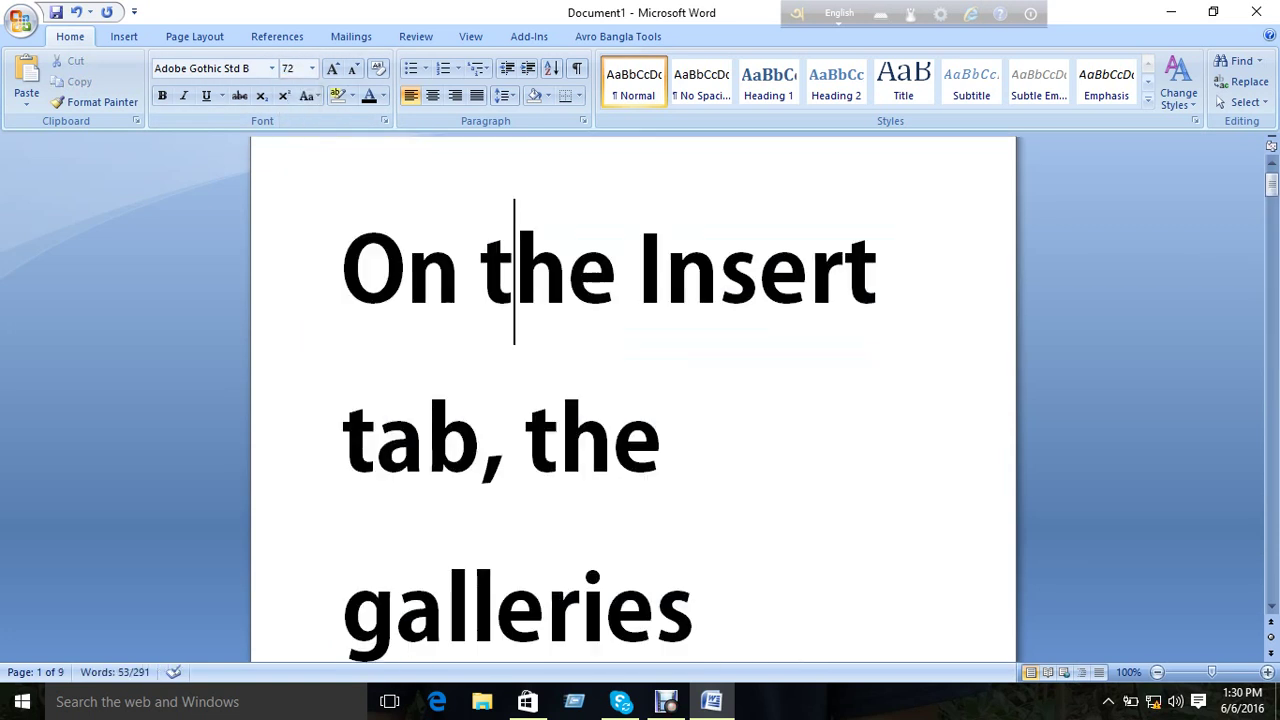
- Select all the document's text, ready to change its font size
left_click(312, 68)
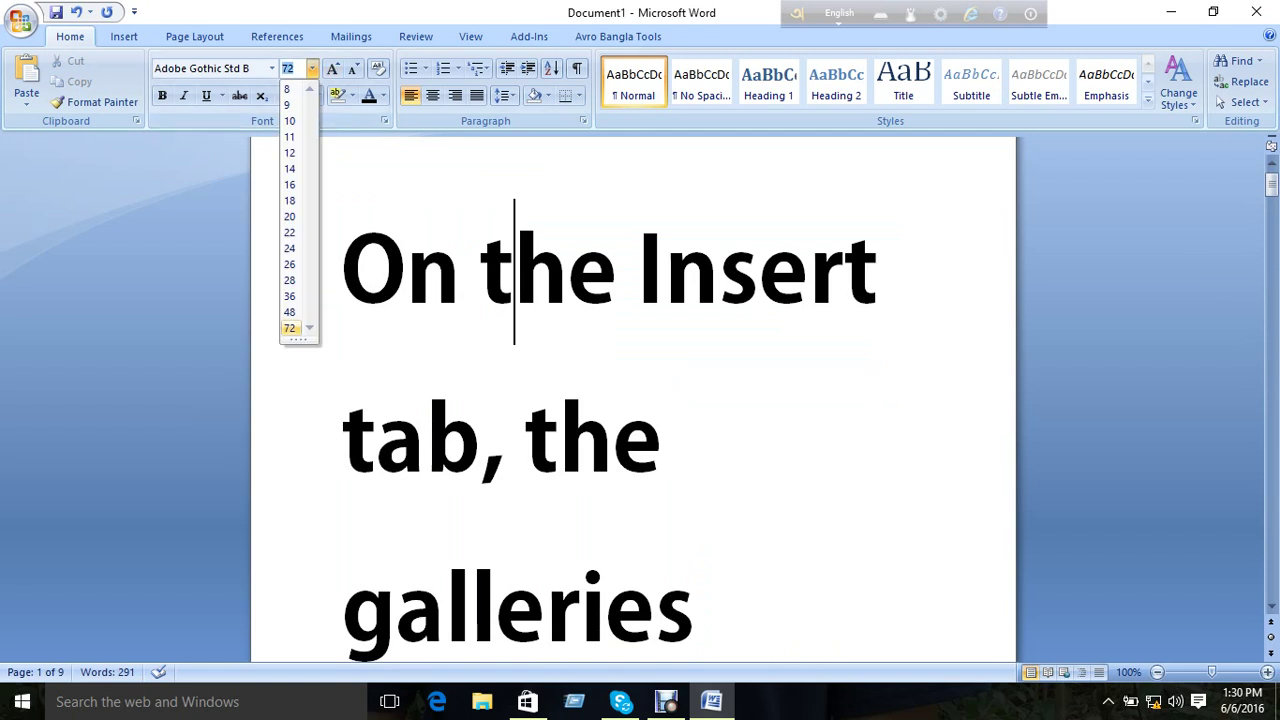
key("Escape")
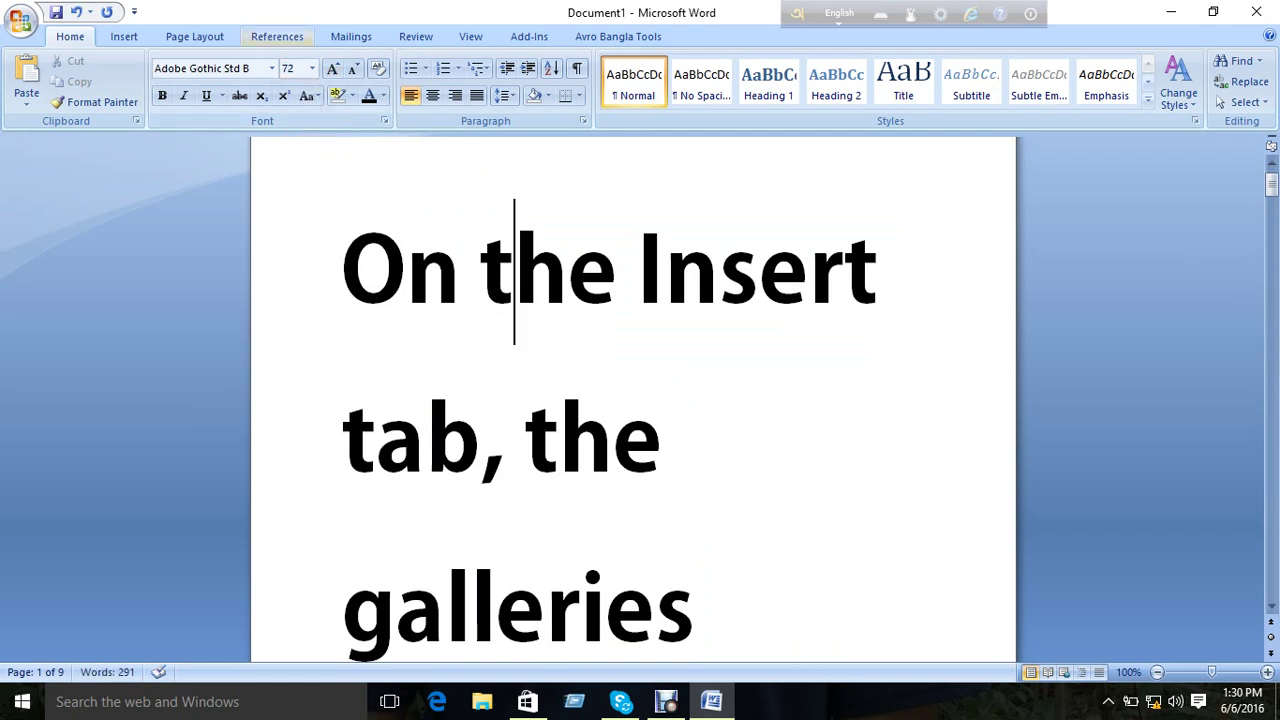
left_click(312, 68)
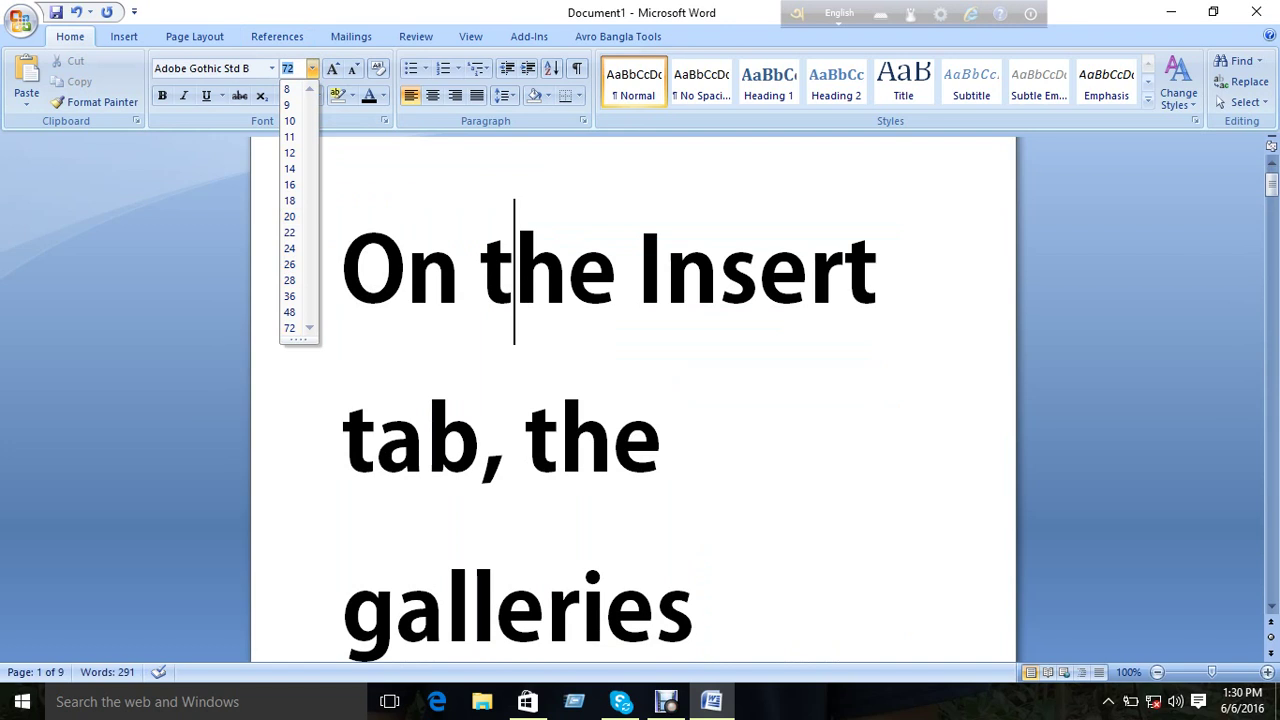
key("Escape")
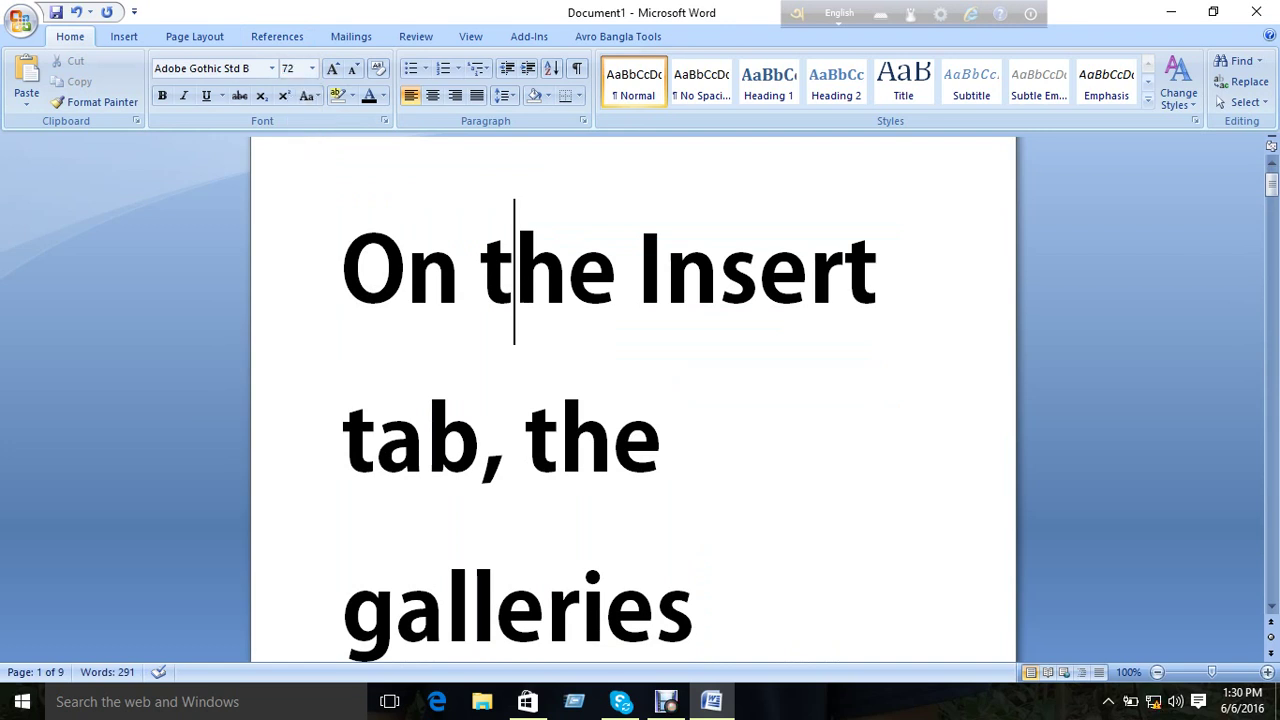
key("ctrl+a")
left_click(312, 68)
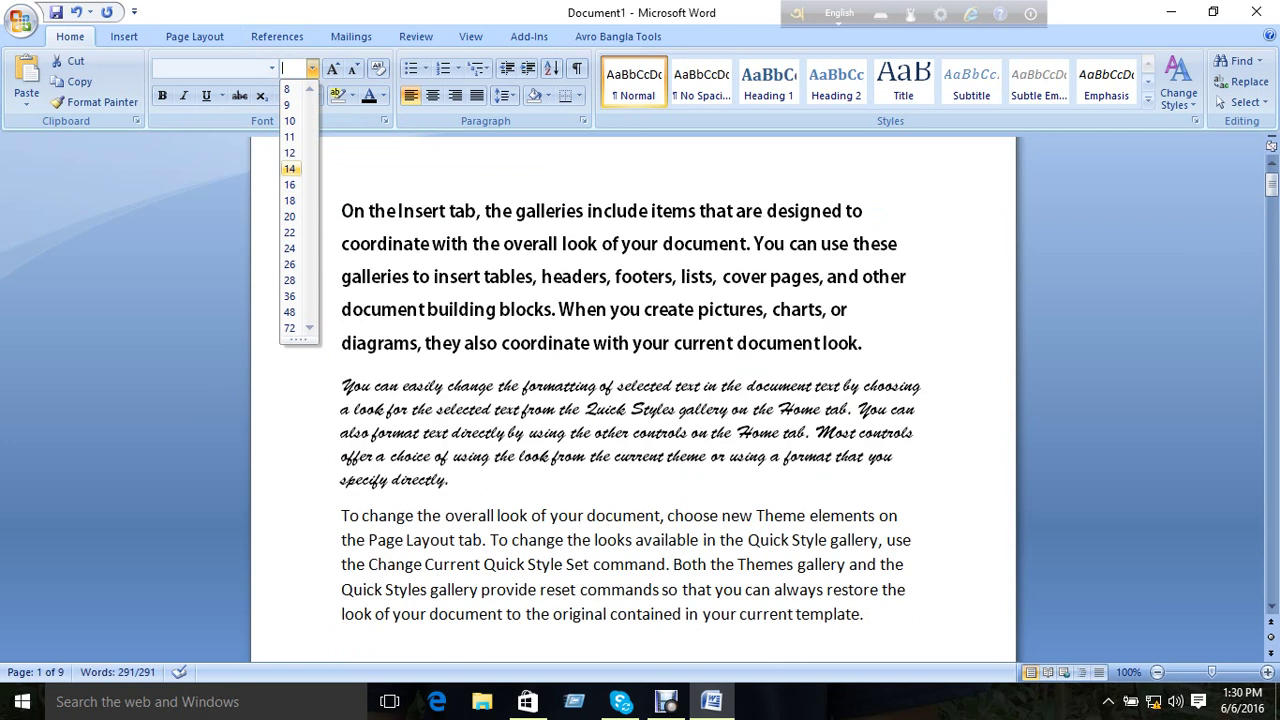
- Set all the document's text to 14 pt
left_click(289, 168)
left_click(596, 432)
scroll(633, 400, "down", 3)
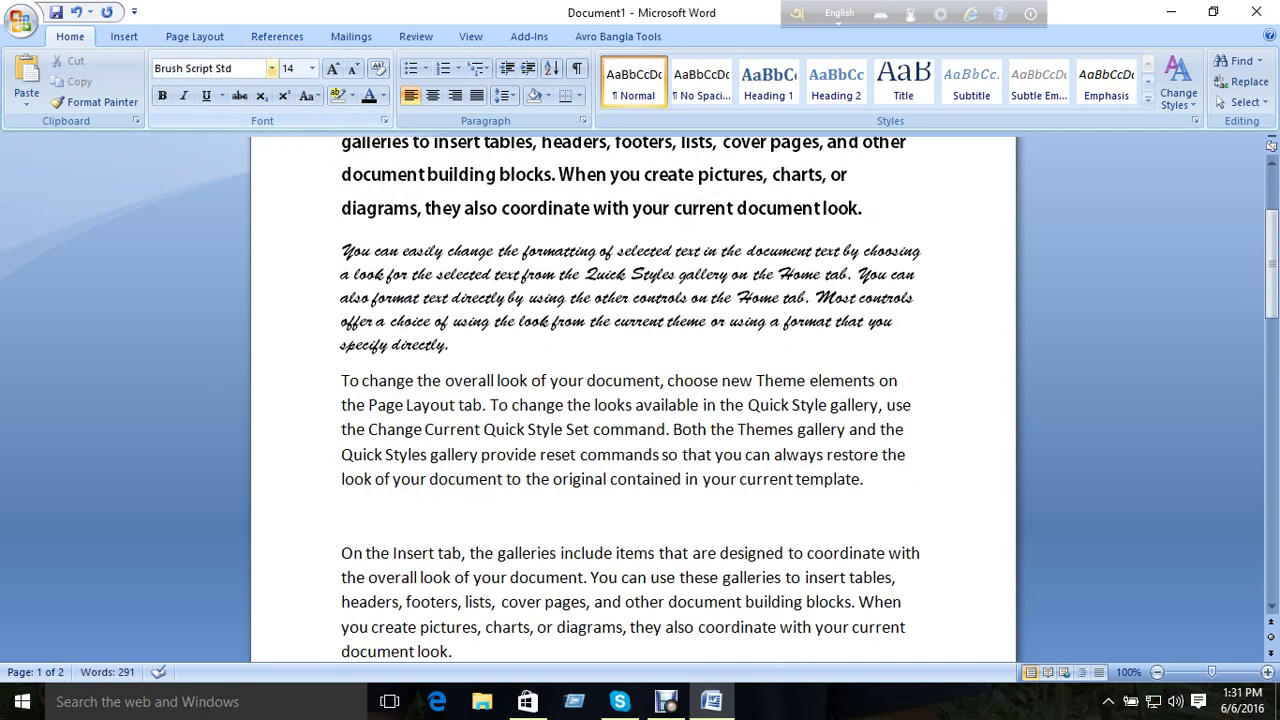
left_click(271, 68)
key("Escape")
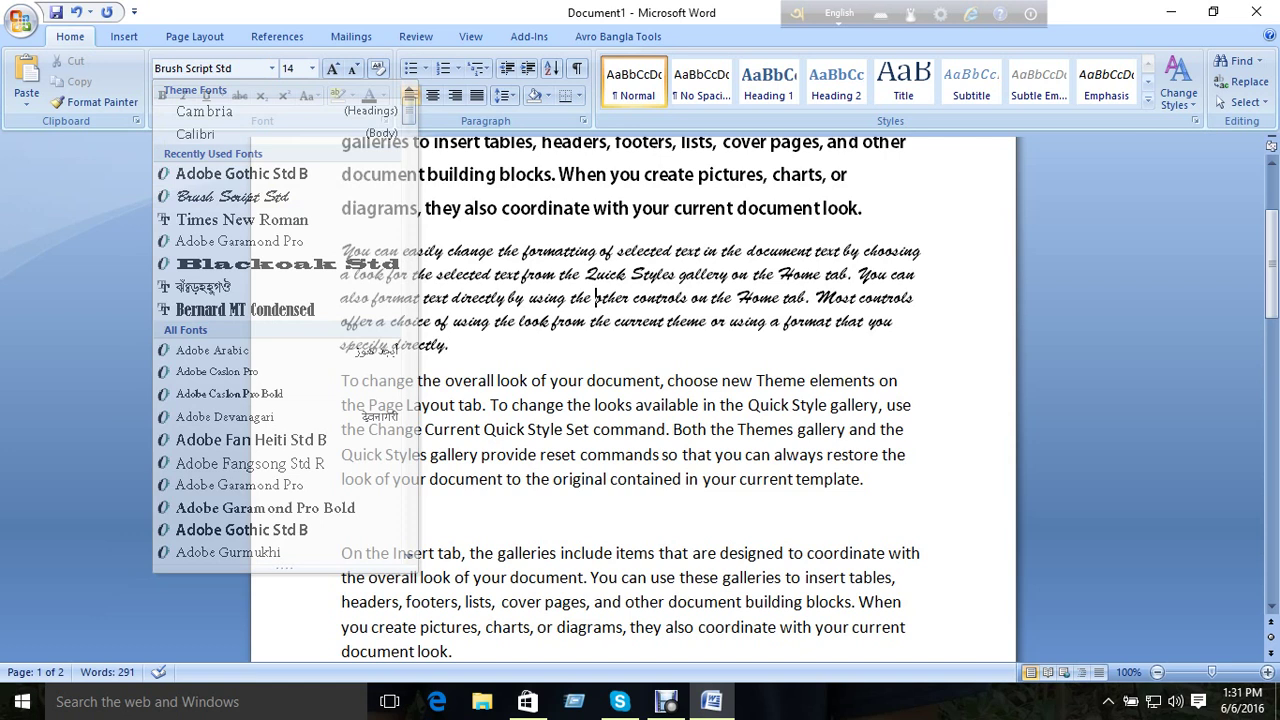
- Apply Times New Roman to the entire document
key("ctrl+a")
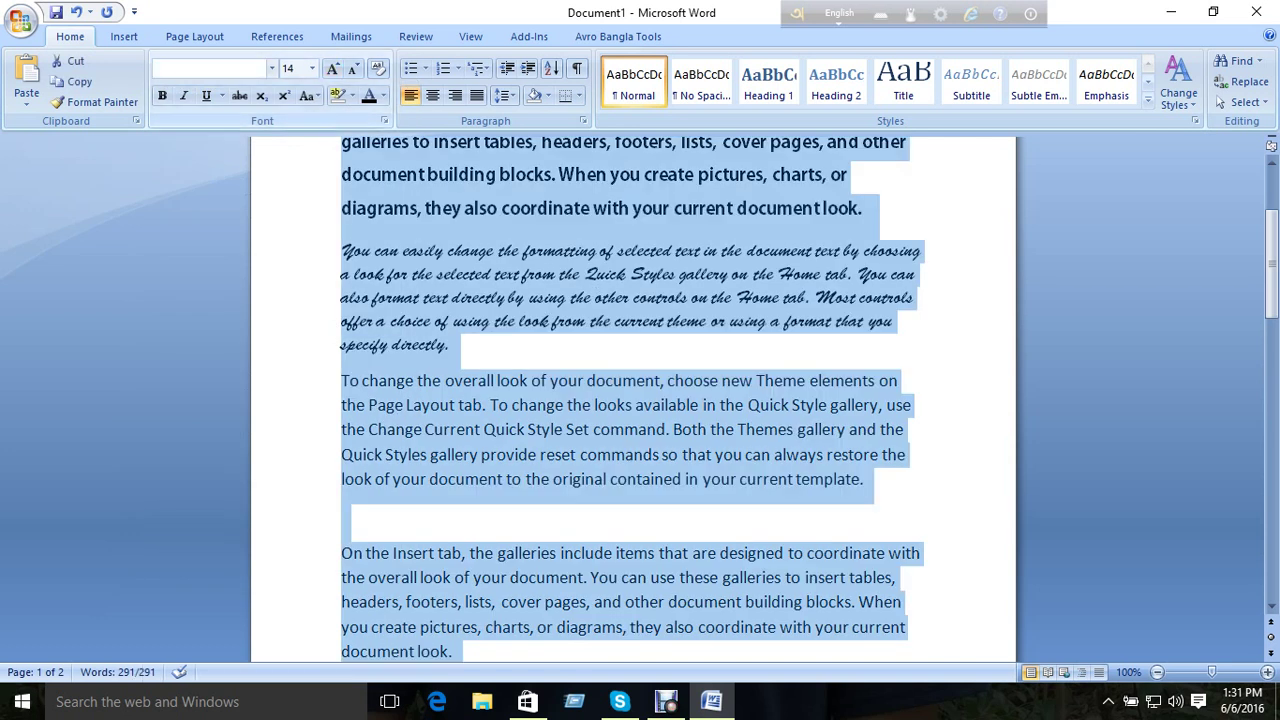
left_click(271, 68)
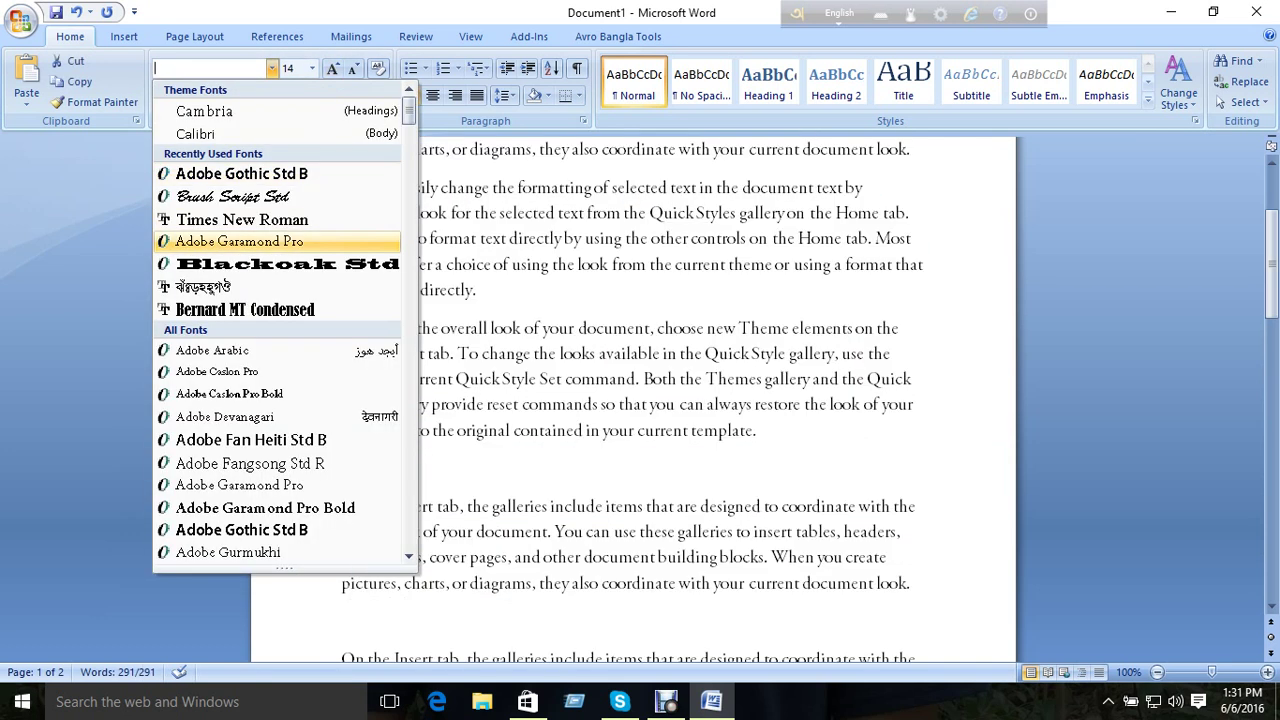
left_click(241, 219)
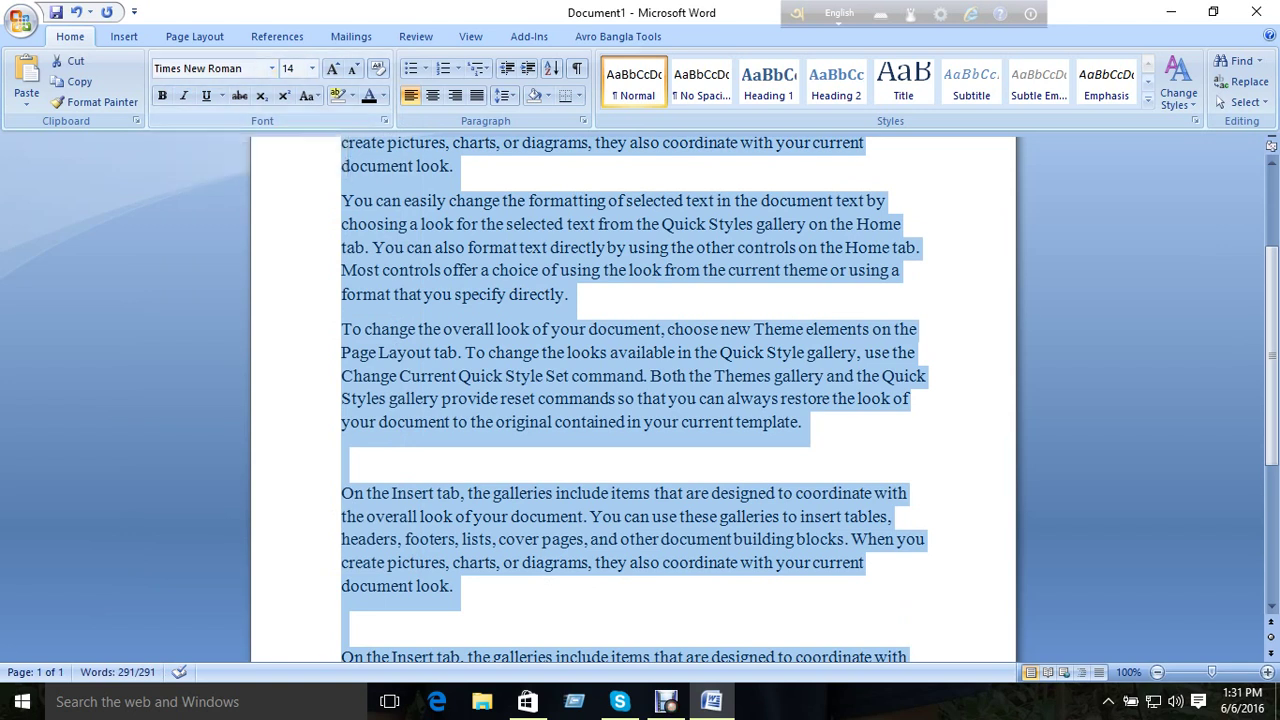
left_click(587, 329)
scroll(633, 400, "up", 3)
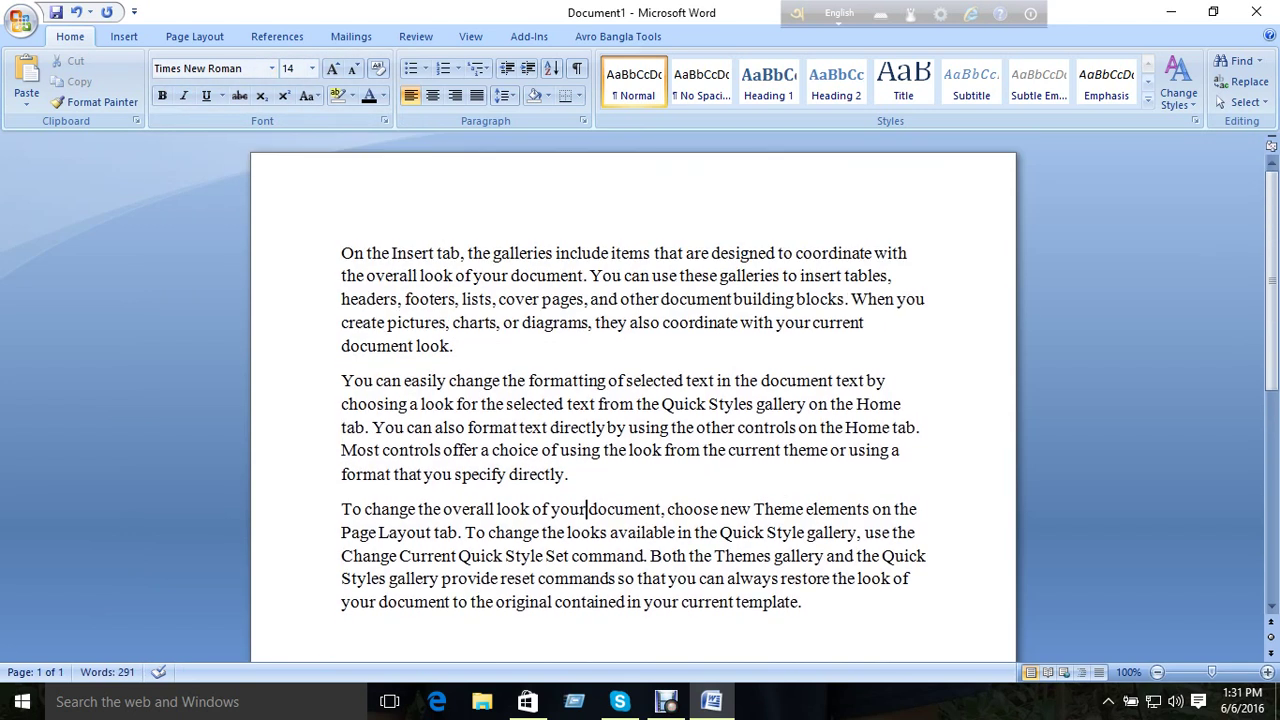
type("On the Insert tab, the galleries include items that are designed to coordinate with the overall look of your document. You can use these galleries to insert tables, headers, footers, lists, cover pages, and other document building blocks. When you create pictures, charts, or diagrams, they also coordinate with your current document look.")
type("On the Insert tab, the galleries include items that are designed to coordinate with the overall look of your document. You can use these galleries to insert tables, headers, footers, lists, cover pages, and other document building blocks. When you create pictures, charts, or diagrams, they also coordinate with your current document look.")
scroll(633, 400, "down", 4)
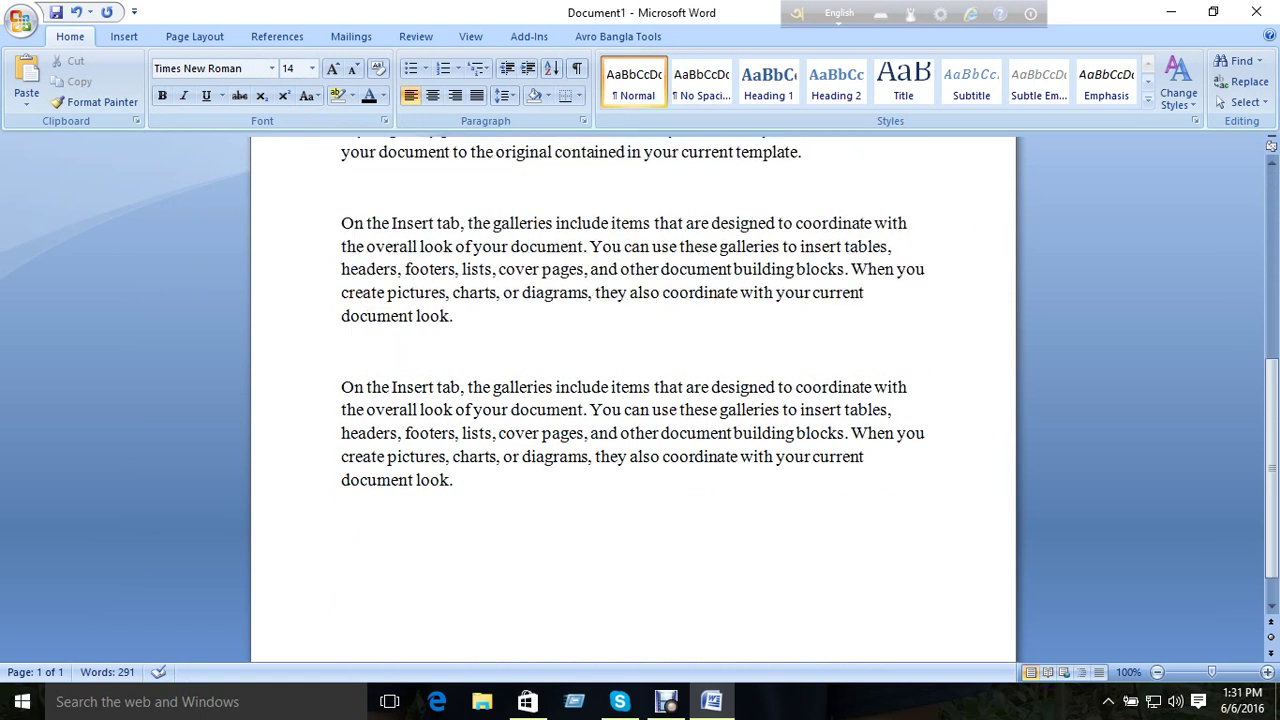
- Delete the two repeated paragraphs at the end of the document
left_click_drag(341, 178, 341, 540)
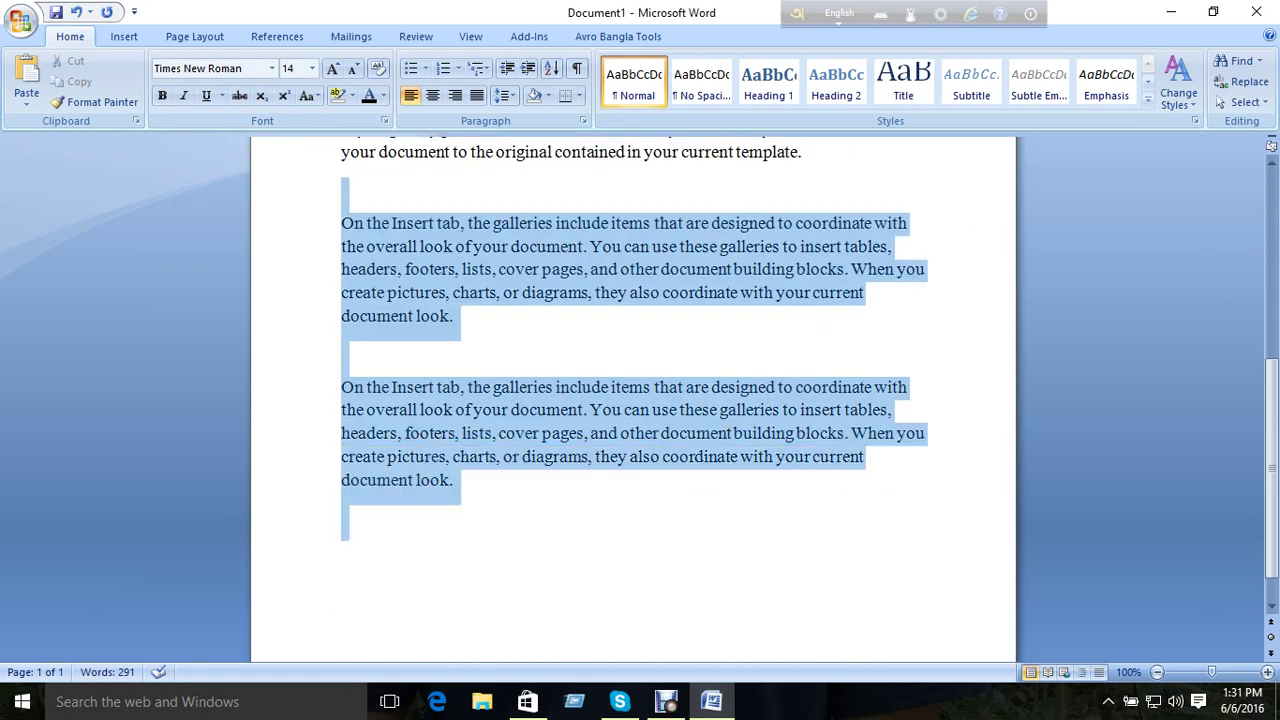
key("Delete")
scroll(633, 400, "up", 3)
scroll(633, 400, "up", 3)
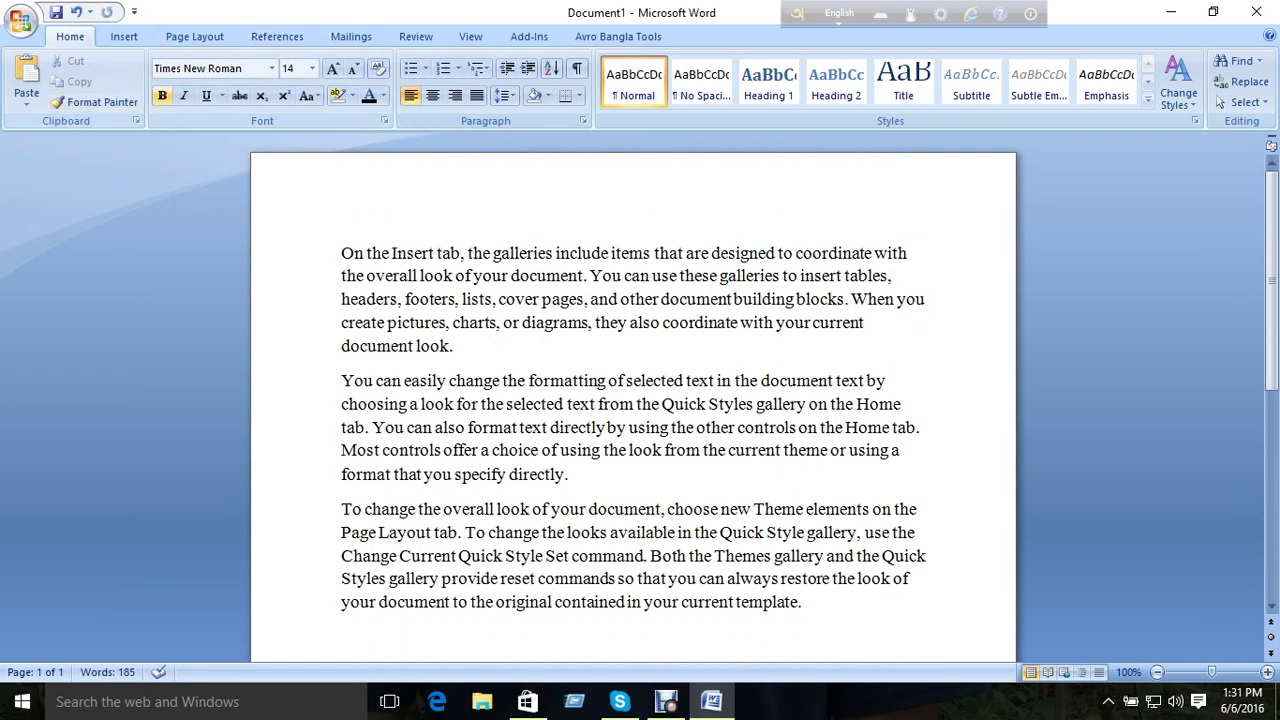
- Make the first paragraph bold
left_click_drag(455, 346, 341, 253)
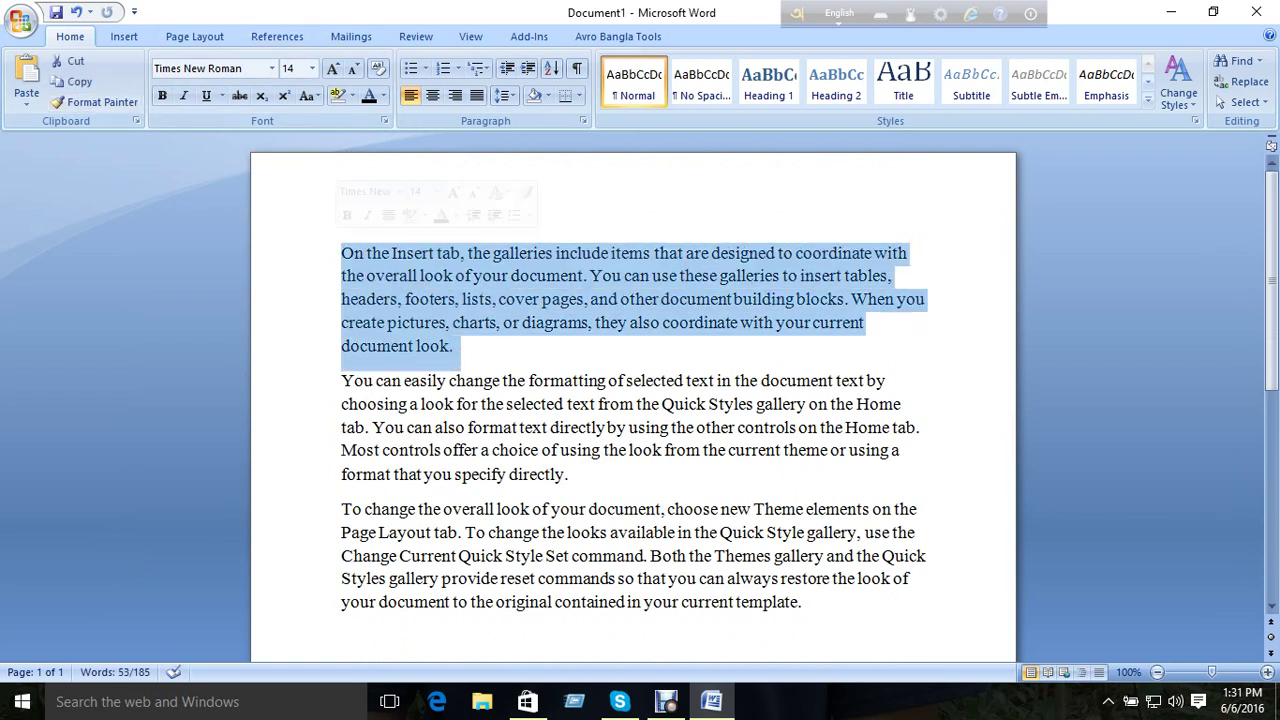
left_click(161, 95)
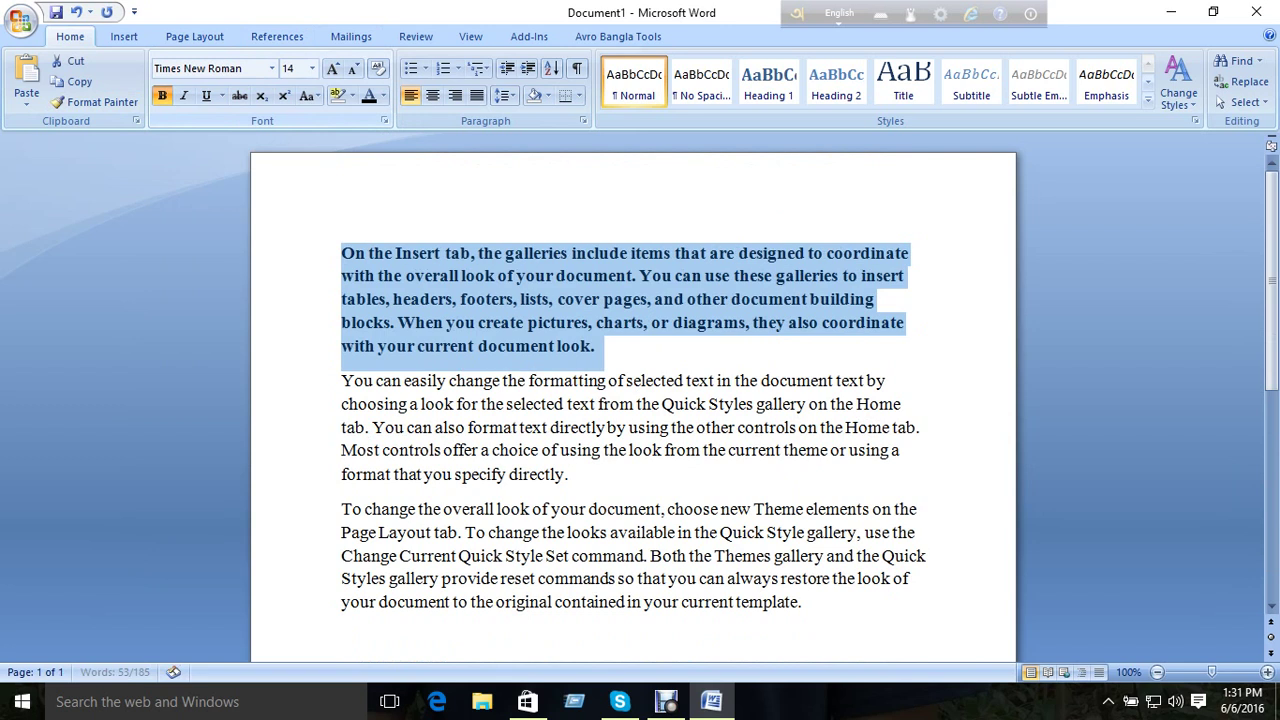
left_click(656, 450)
left_click(570, 474)
key("ctrl+b")
left_click(582, 322)
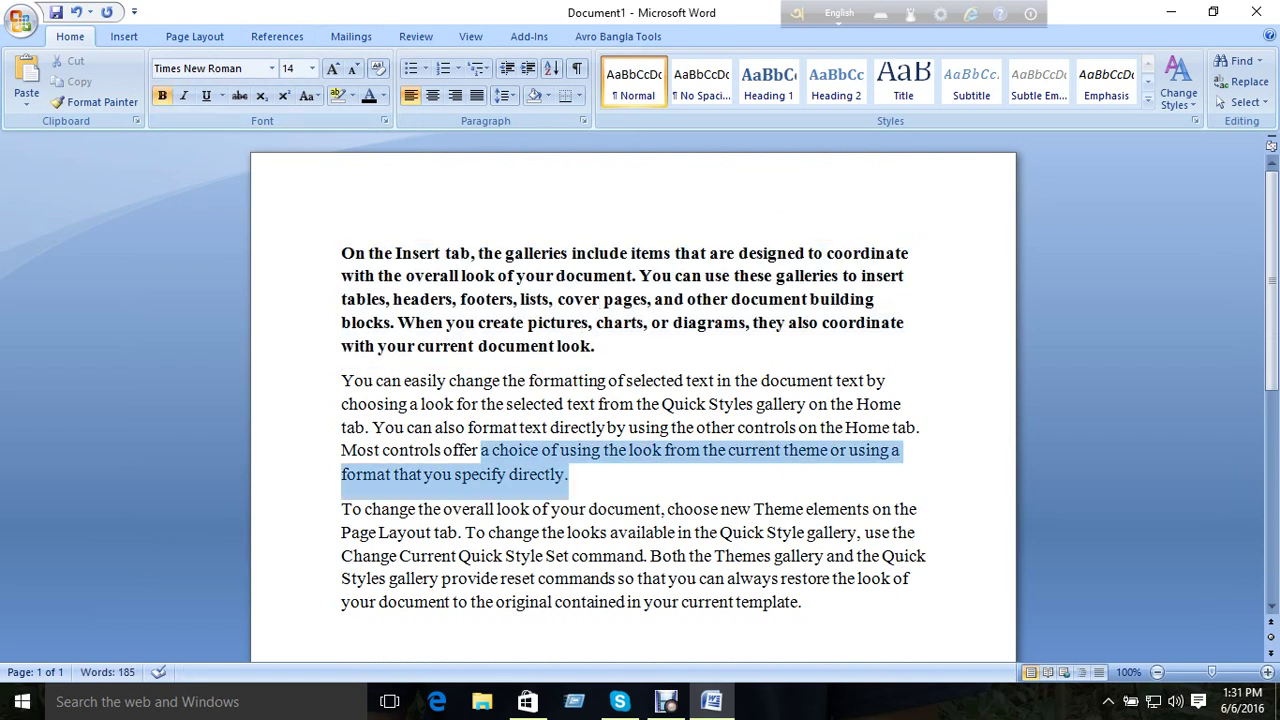
- Make the second paragraph italic with bold turned off
left_click_drag(570, 474, 341, 380)
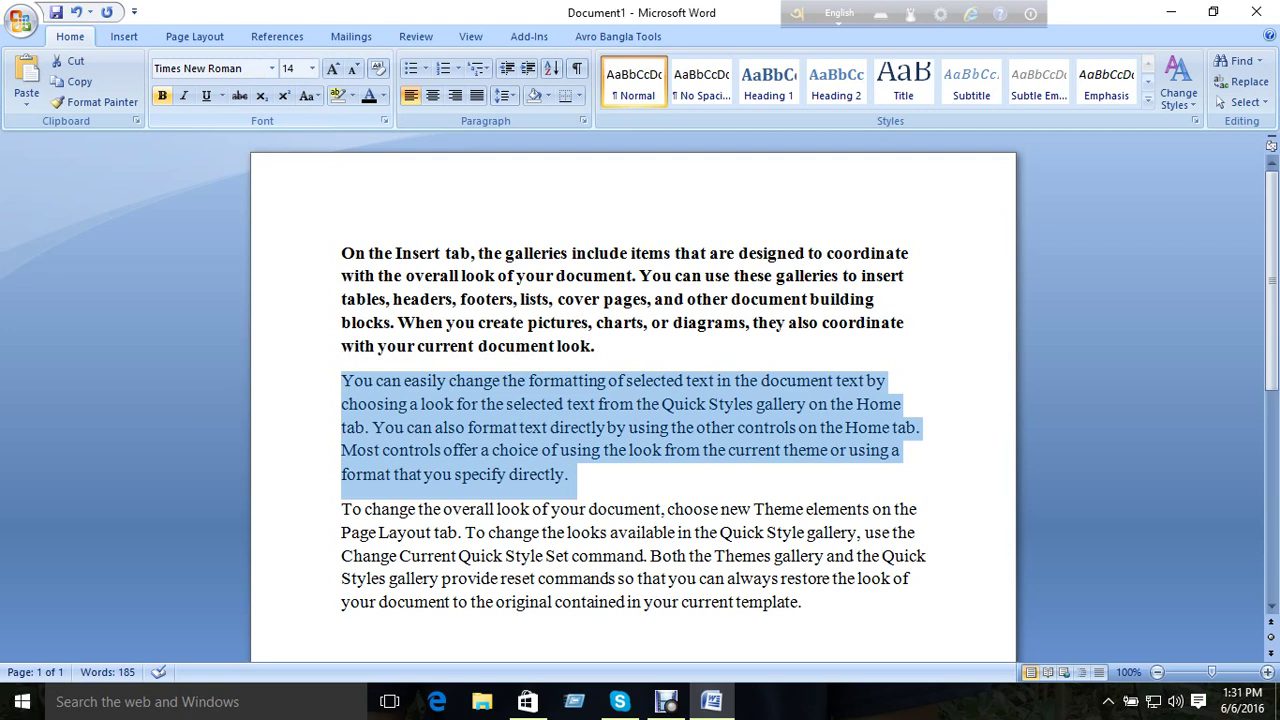
left_click(162, 96)
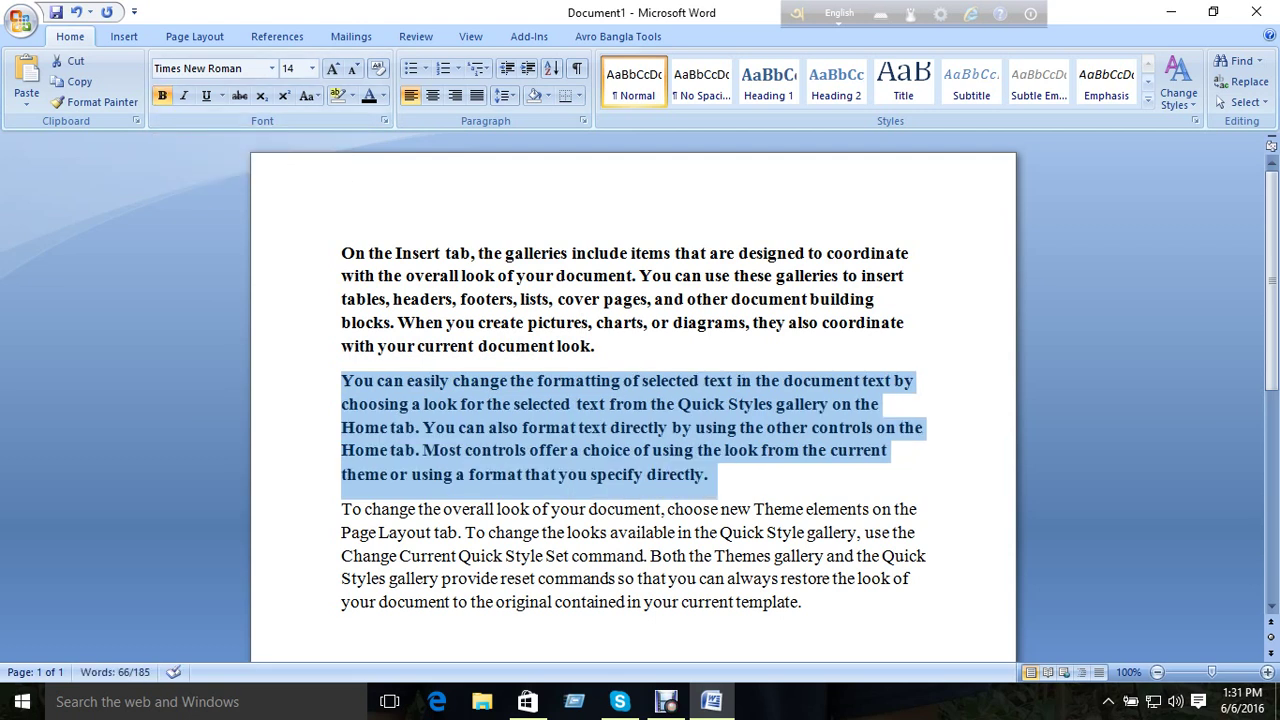
key("ctrl+b")
key("ctrl+b")
key("ctrl+b")
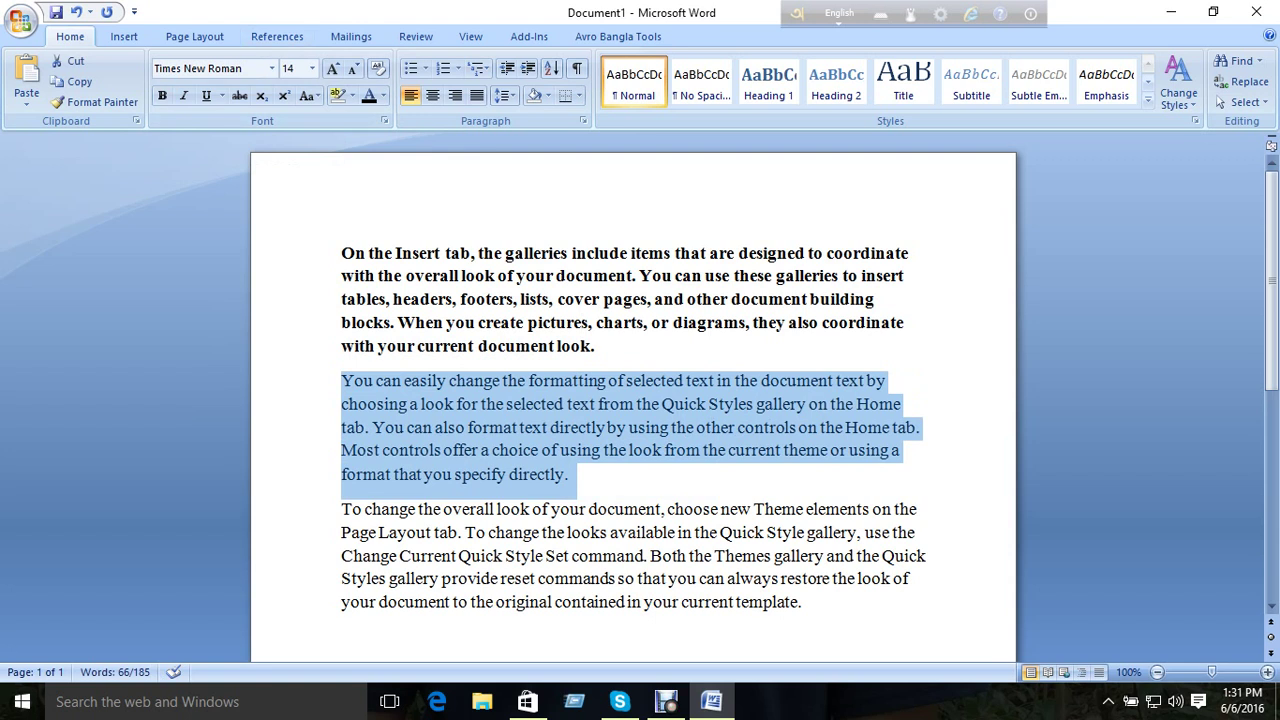
key("ctrl+i")
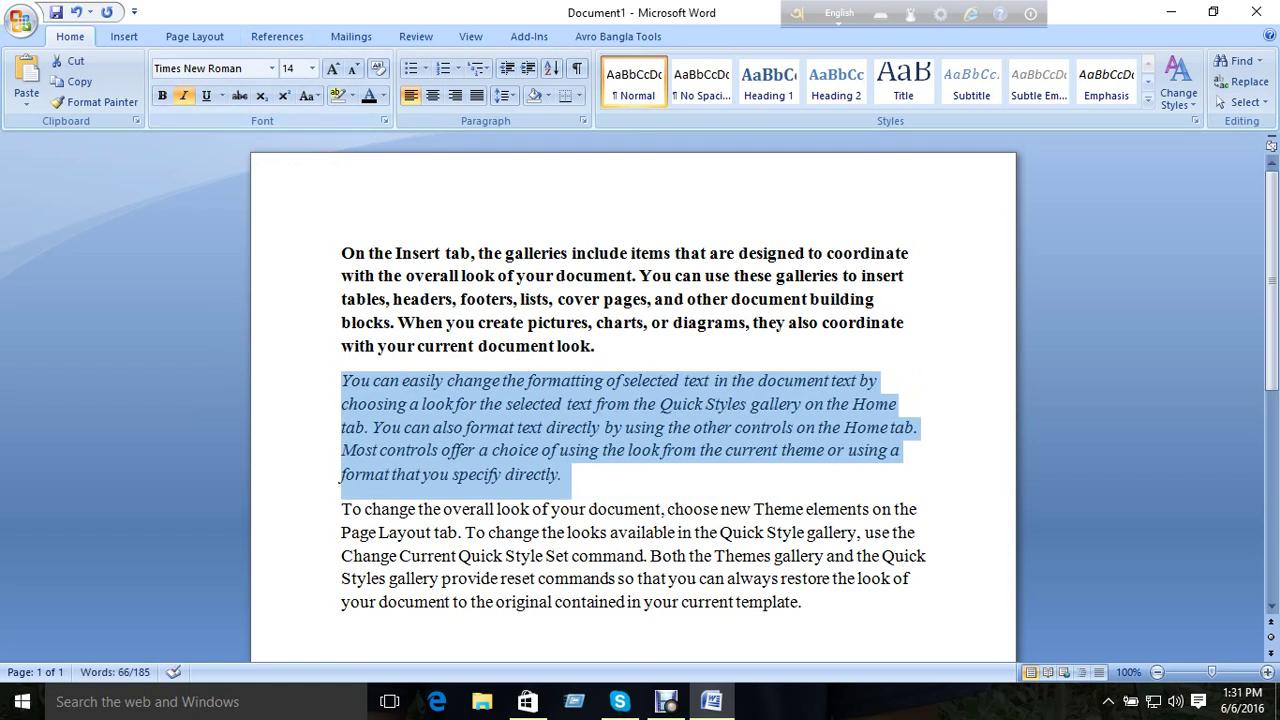
left_click(596, 450)
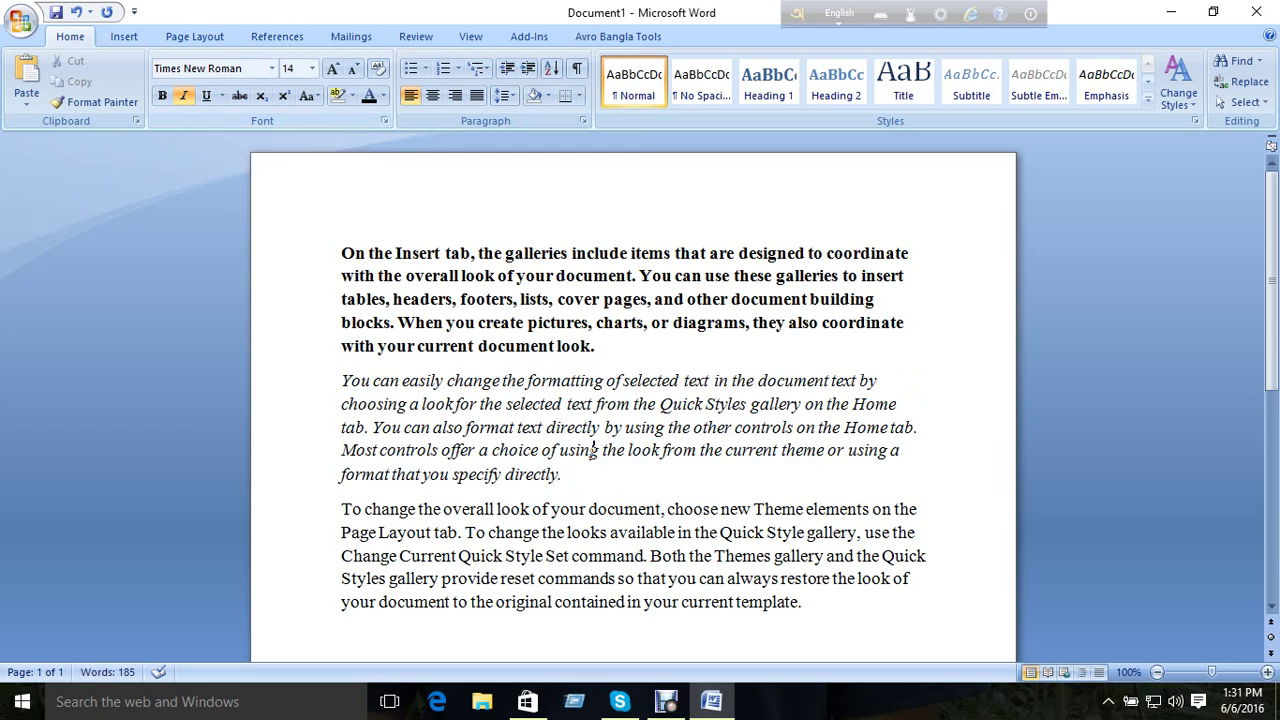
left_click_drag(565, 474, 341, 380)
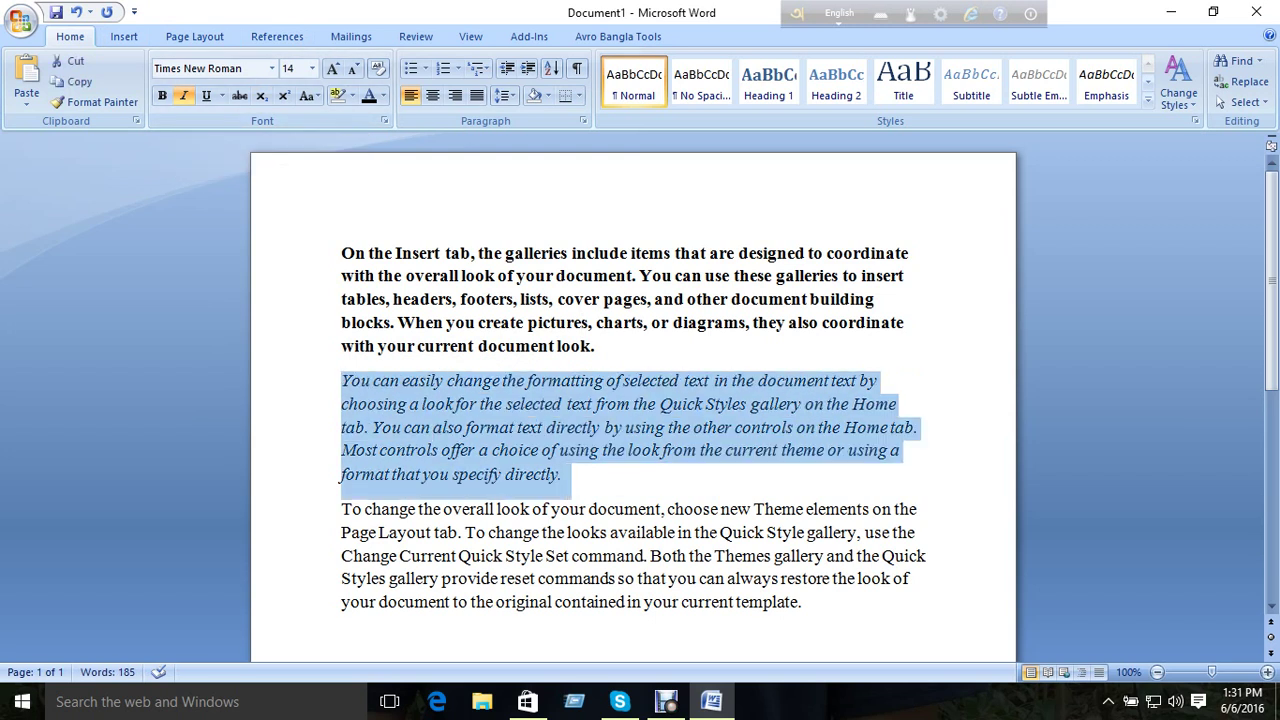
key("ctrl+i")
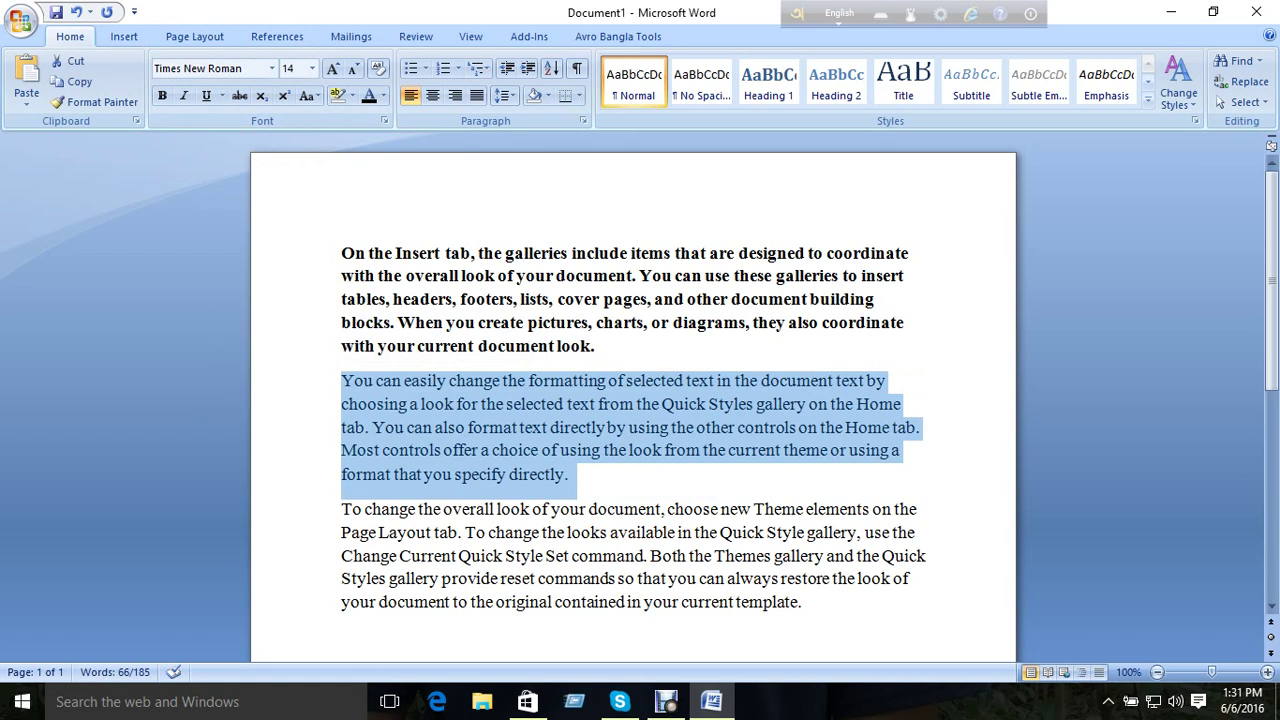
key("ctrl+i")
key("ctrl+i")
key("ctrl+i")
key("ctrl+i")
key("ctrl+i")
key("ctrl+i")
key("ctrl+i")
key("ctrl+i")
key("ctrl+i")
key("ctrl+i")
key("ctrl+i")
- Underline the whole third paragraph
left_click_drag(810, 612, 341, 509)
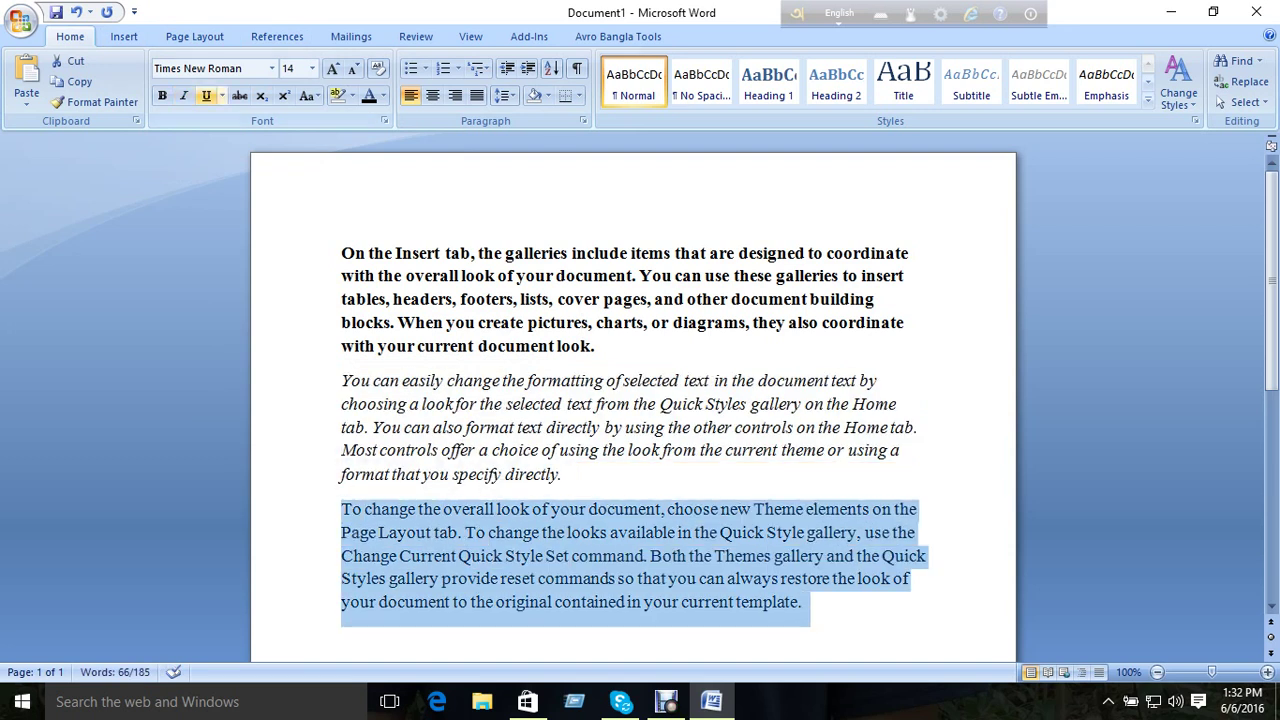
left_click(206, 95)
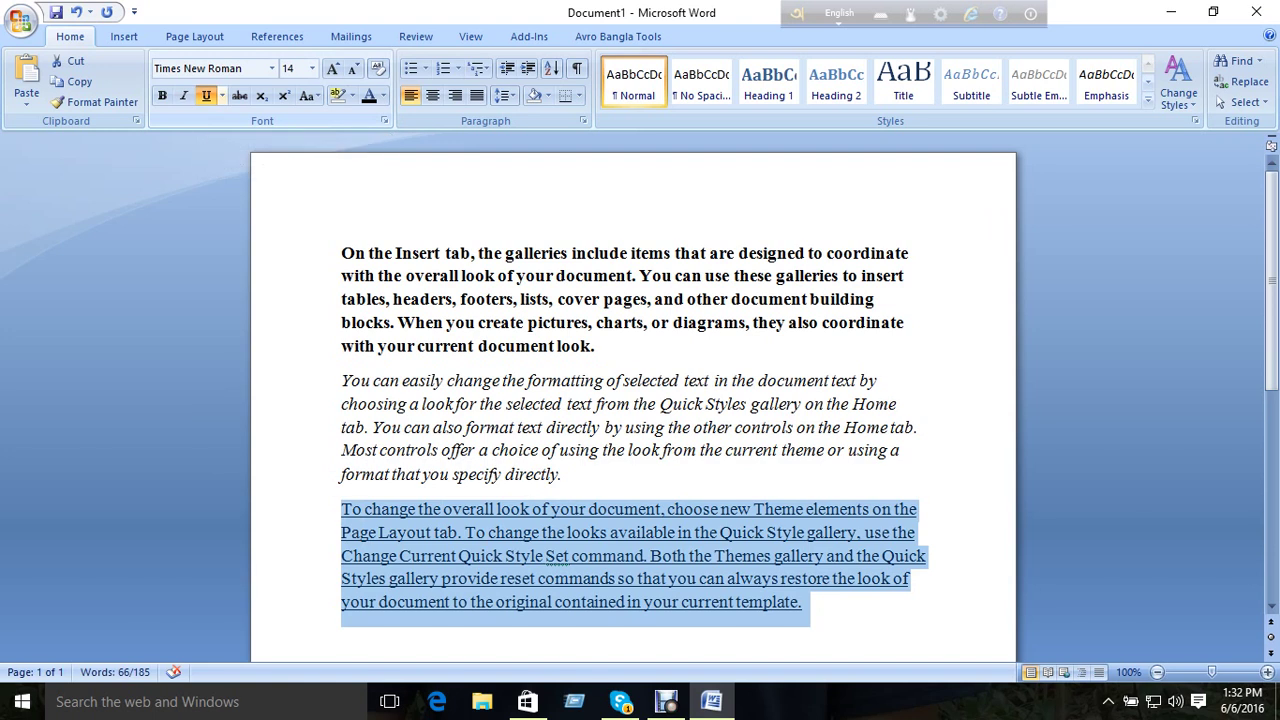
left_click(342, 637)
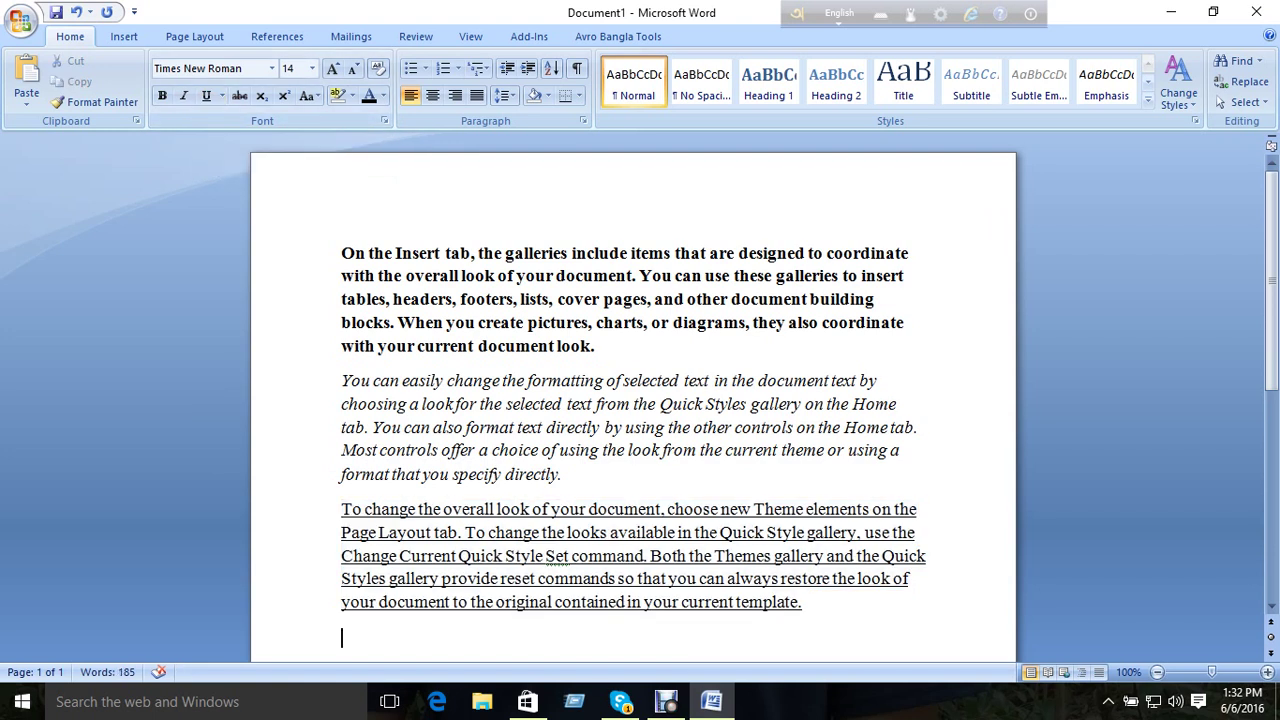
left_click_drag(405, 276, 875, 299)
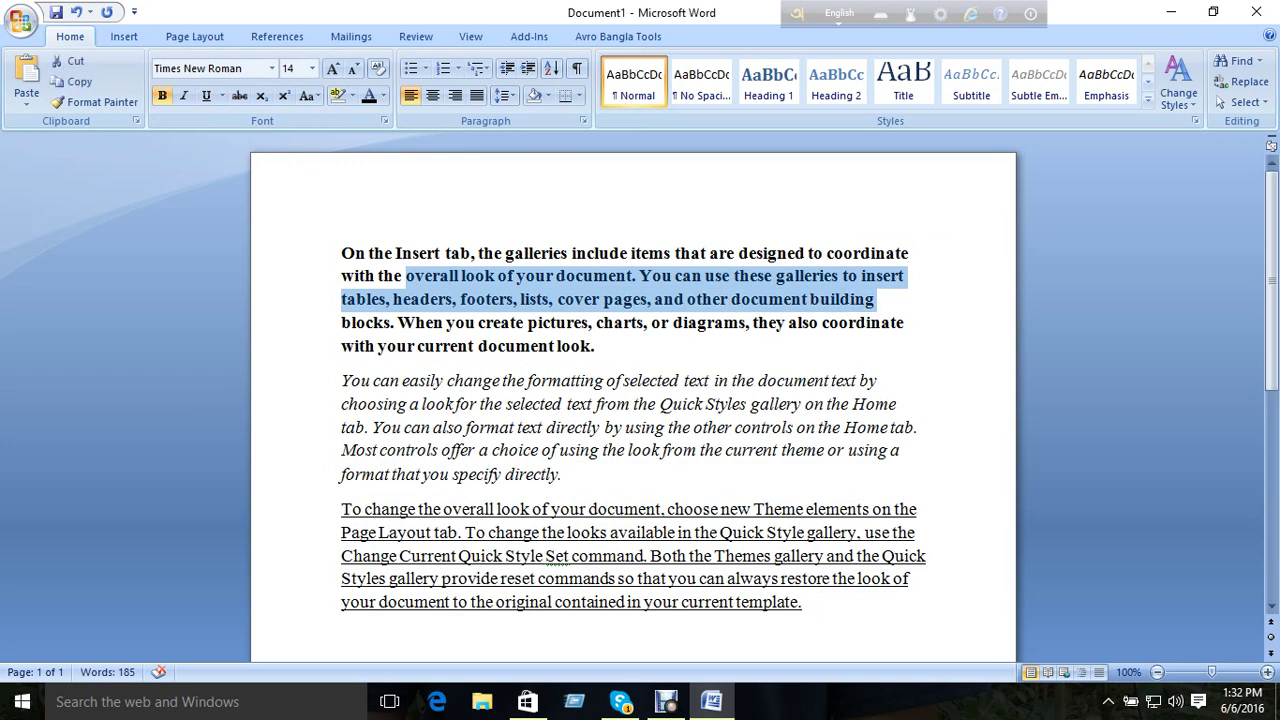
- Select all the text in the document
left_click_drag(342, 403, 829, 450)
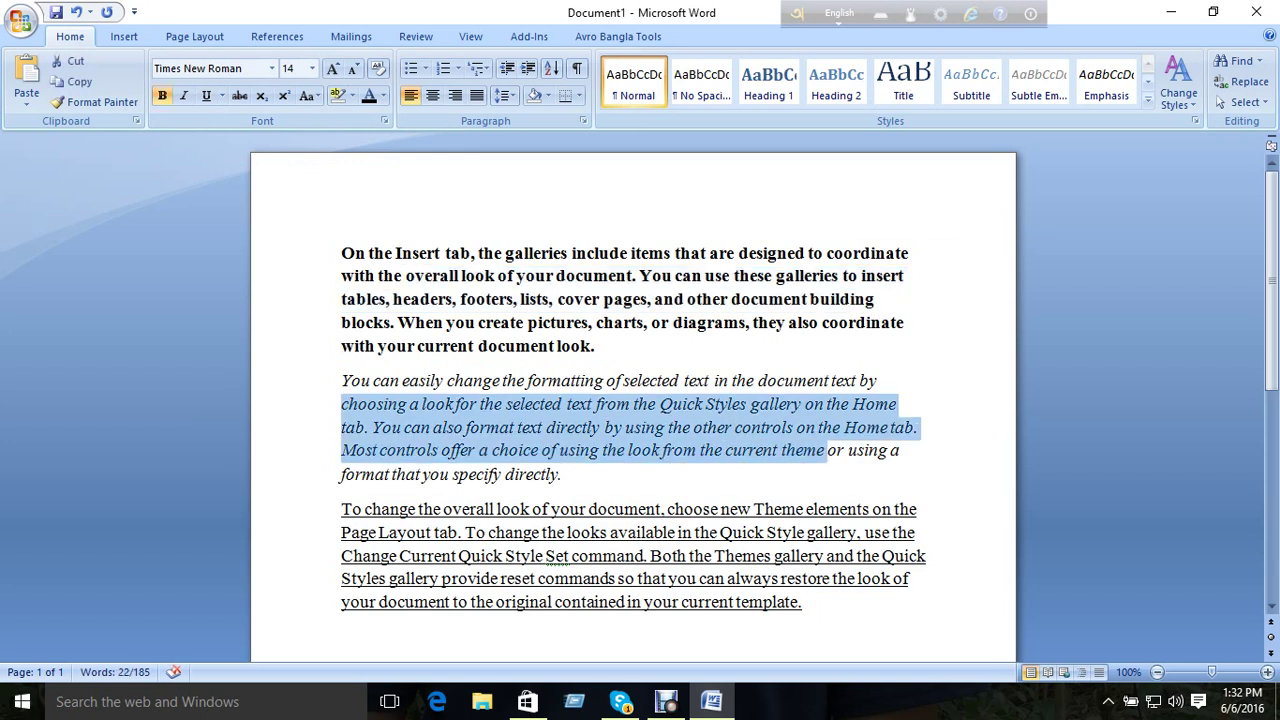
left_click(408, 532)
left_click_drag(408, 532, 810, 614)
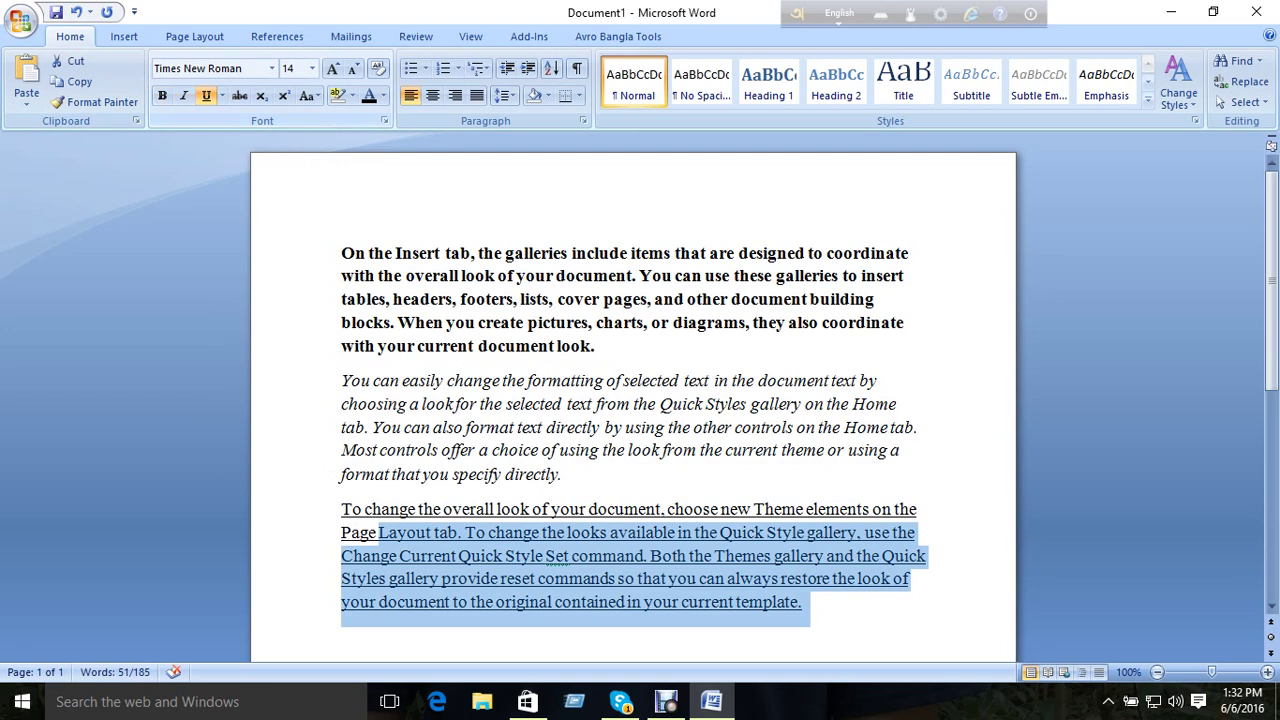
left_click_drag(343, 634, 400, 158)
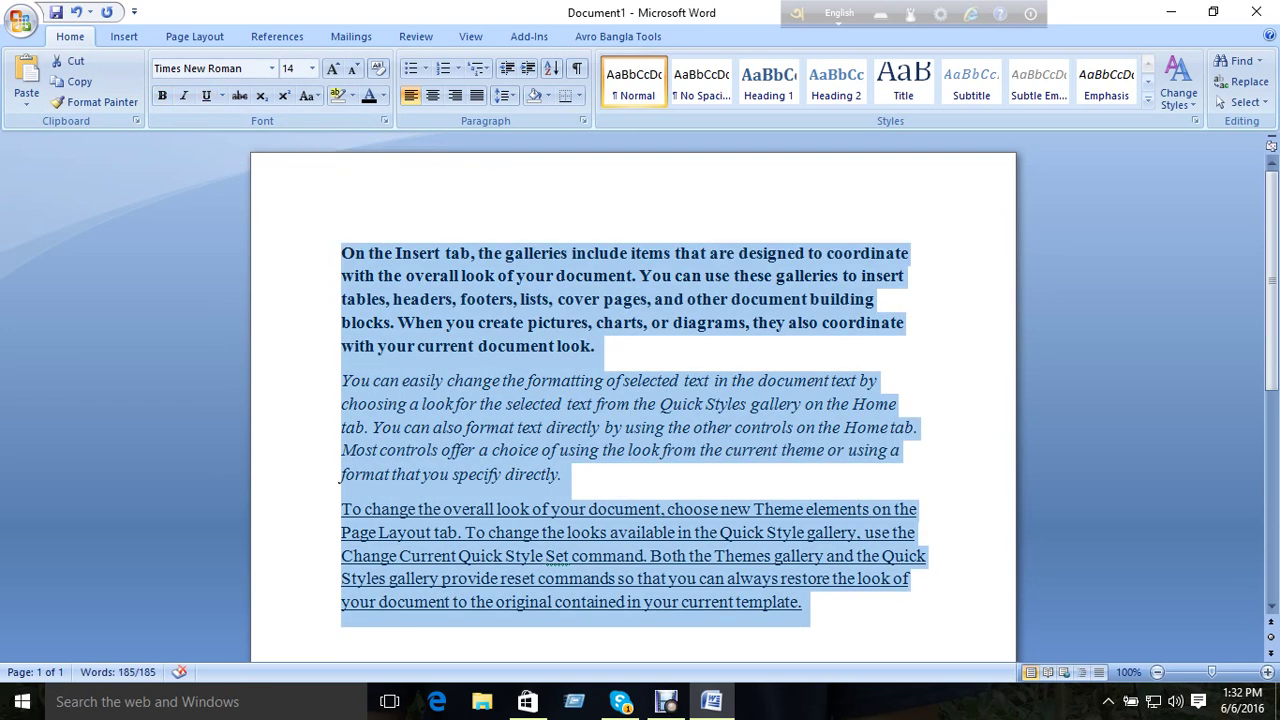
- Turn Bold, Italic and Underline all off across the text
left_click(206, 96)
left_click(183, 96)
left_click(161, 96)
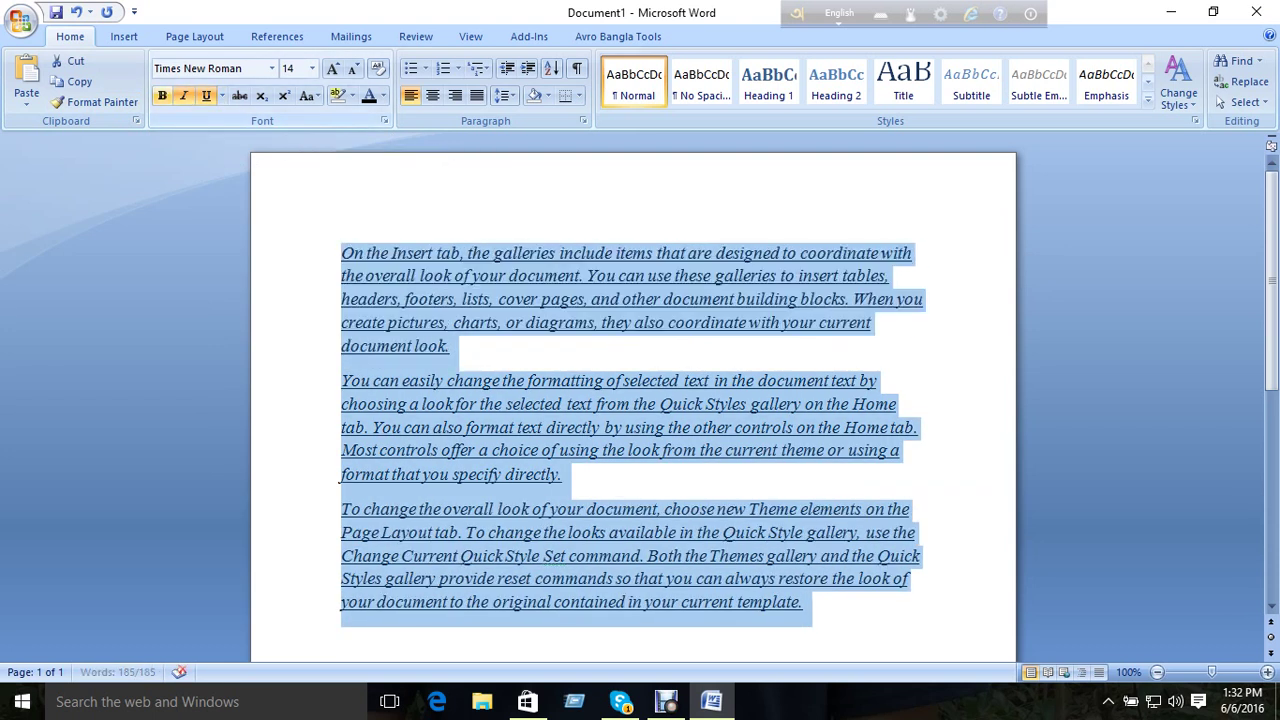
left_click(162, 96)
left_click(162, 96)
left_click(183, 96)
left_click(206, 96)
left_click(468, 383)
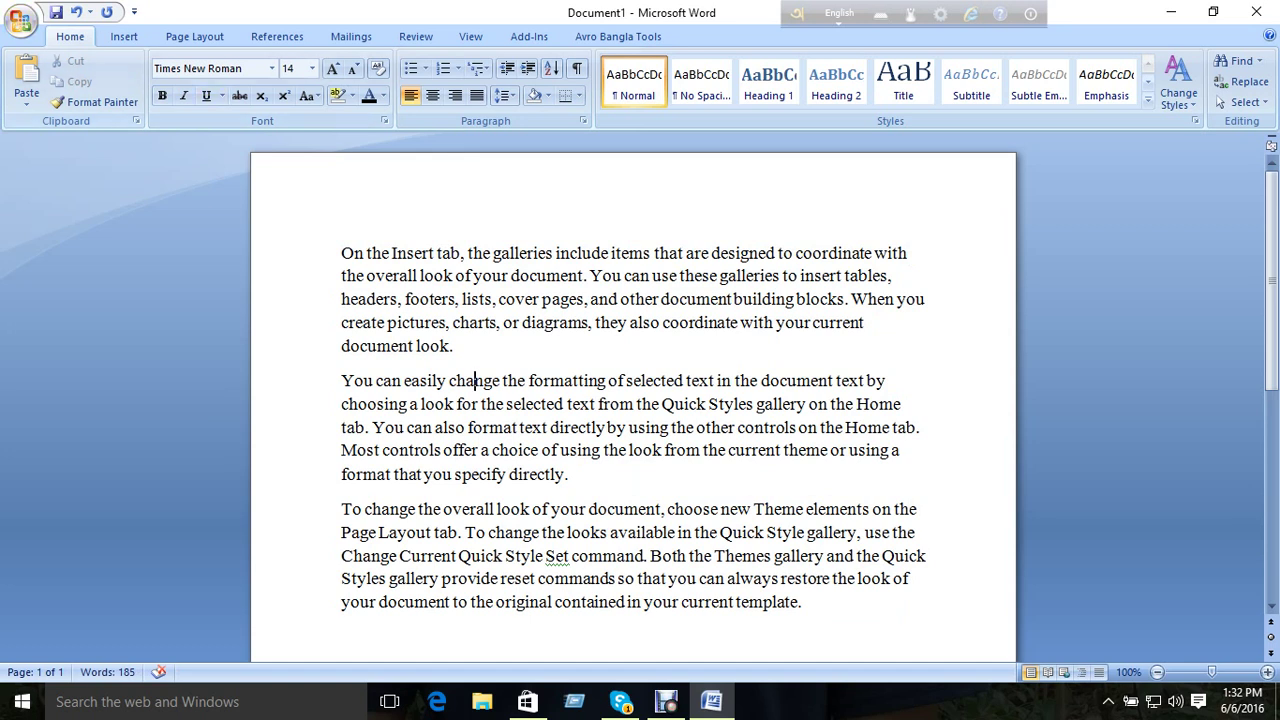
key("ctrl+shift+Up")
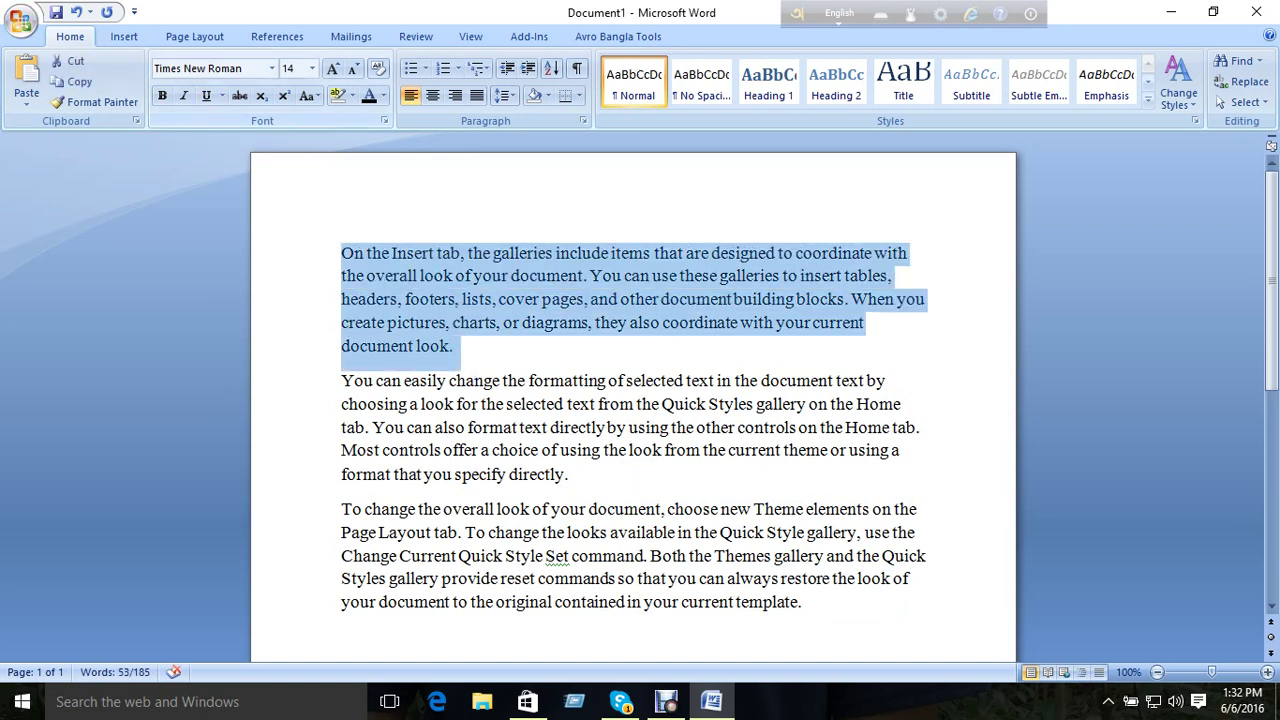
left_click(239, 95)
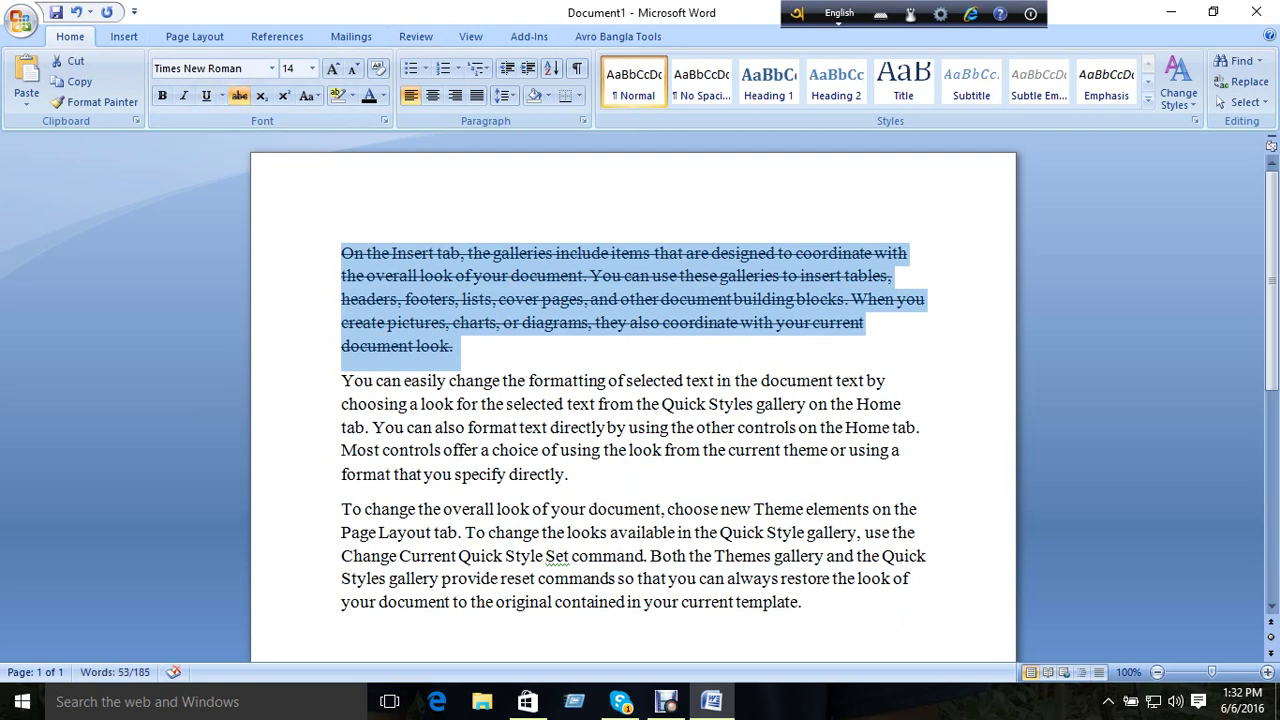
left_click(453, 346)
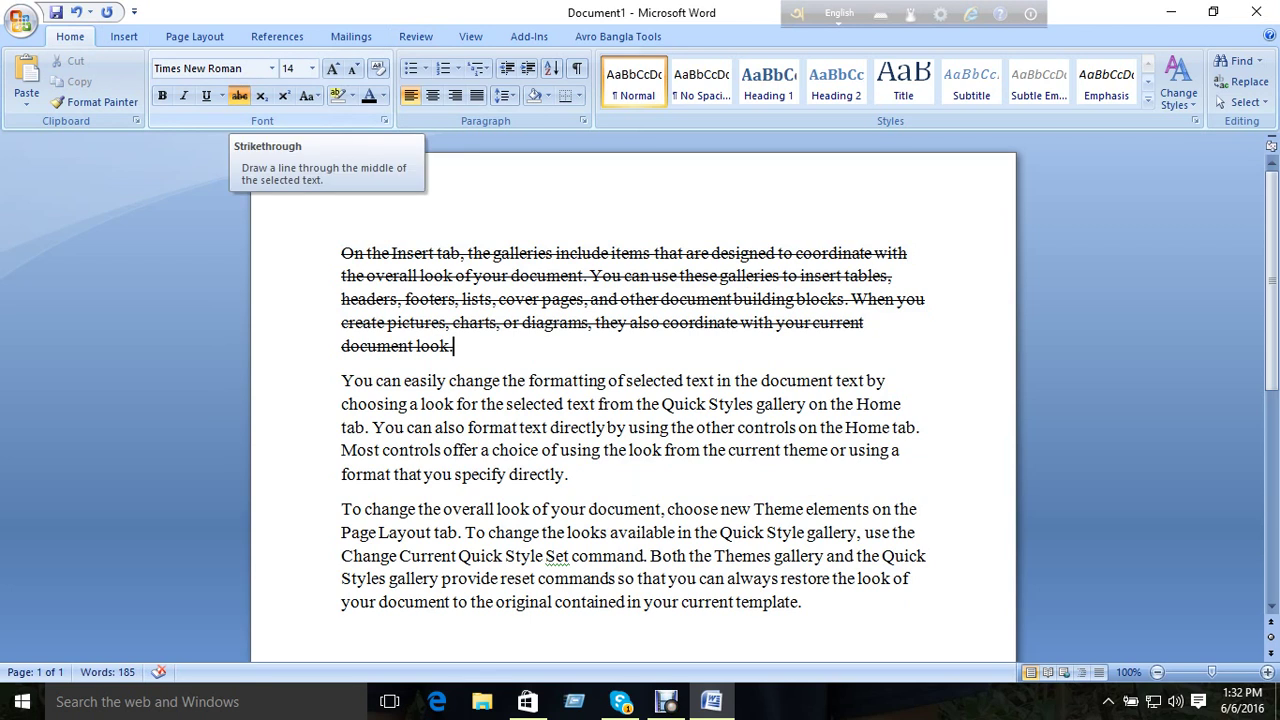
key("ctrl+shift+Up")
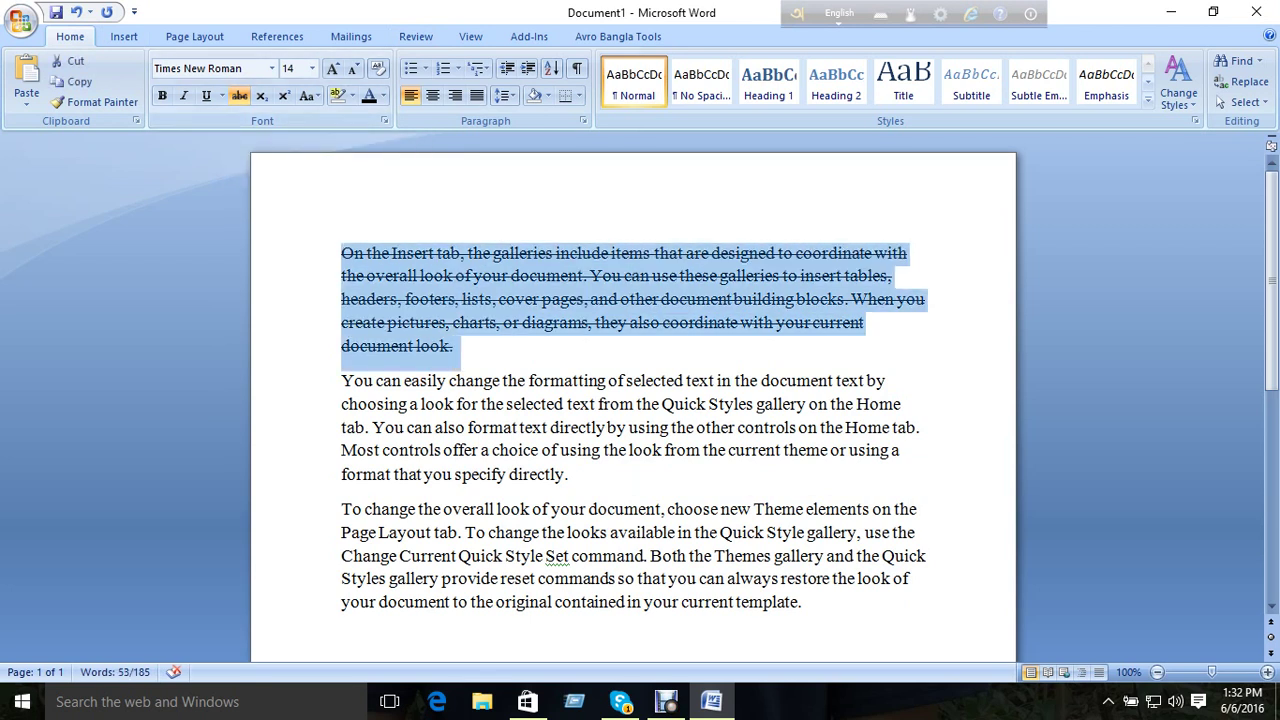
left_click(239, 95)
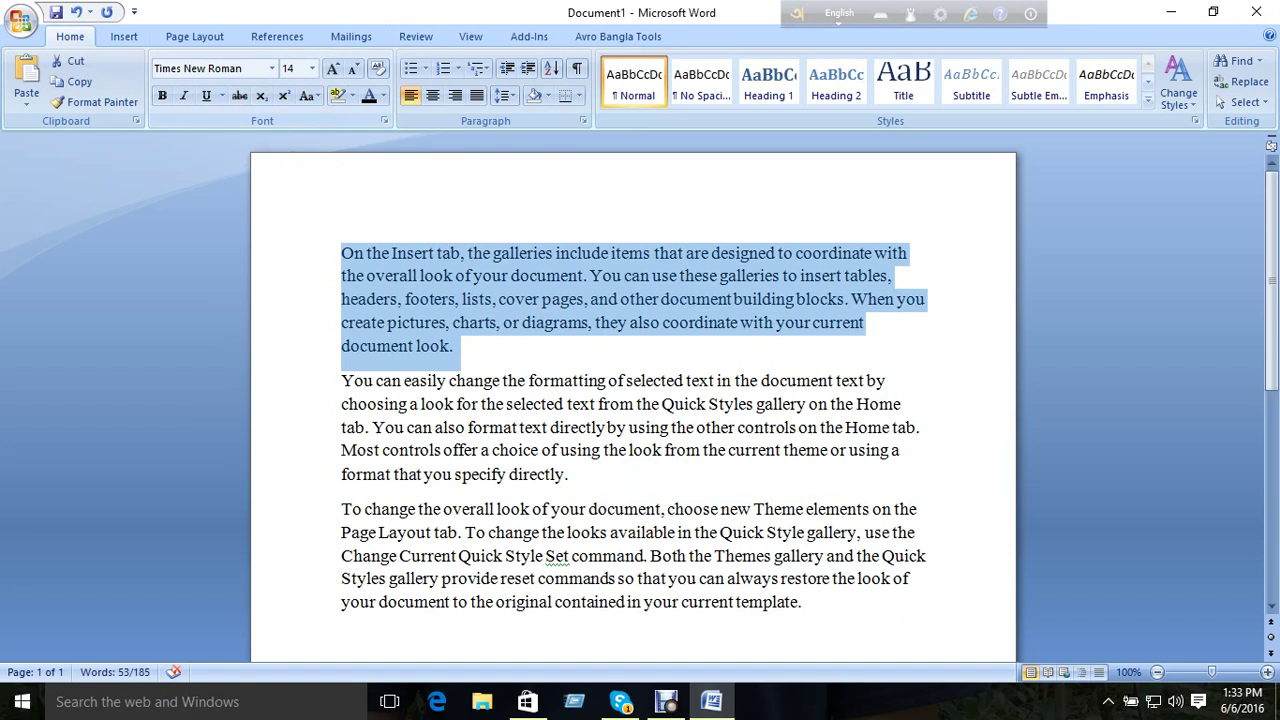
left_click(558, 253)
scroll(633, 400, "down", 3)
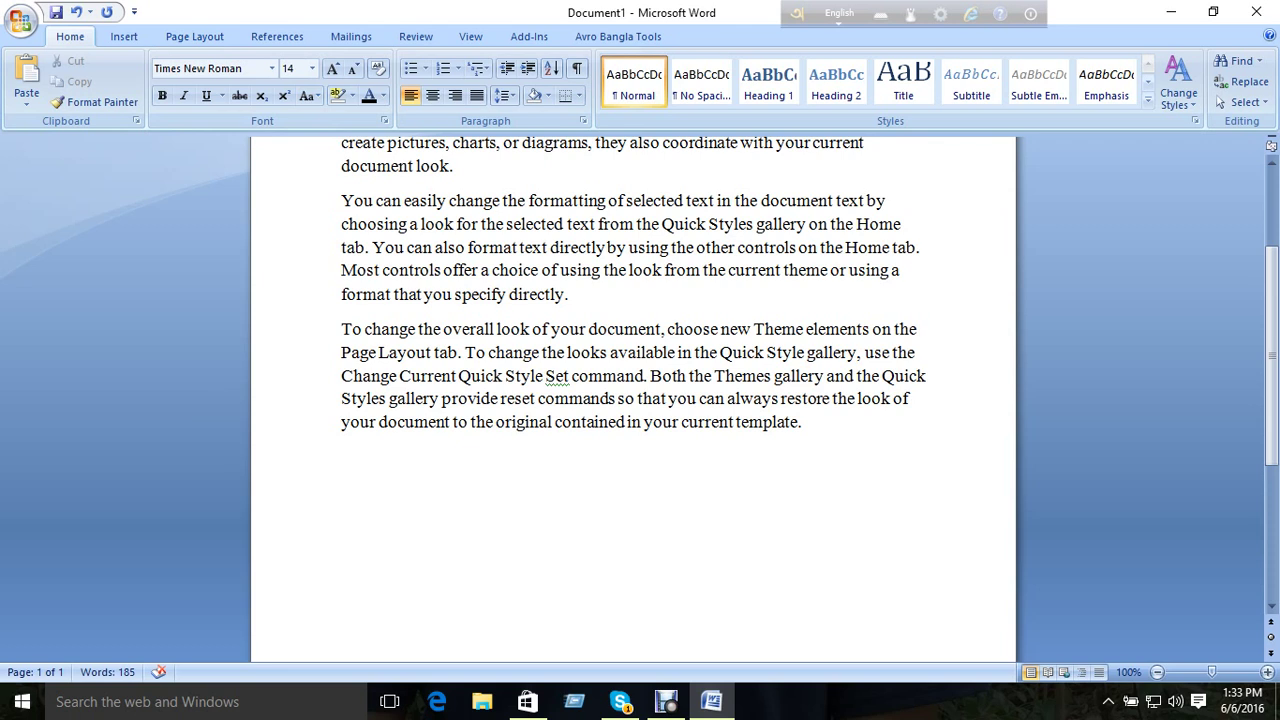
- Make 'directly' subscript and 'your' superscript, then undo both to restore the struck-through first paragraph
left_click_drag(567, 294, 508, 294)
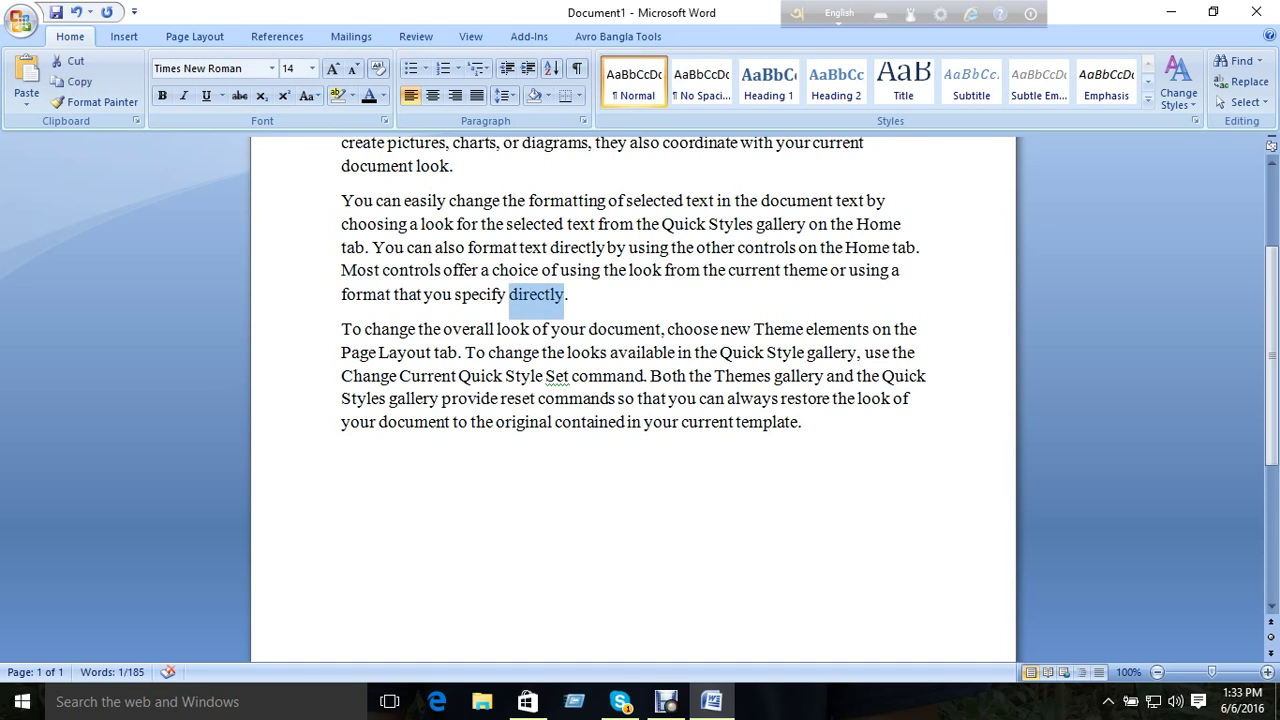
left_click(261, 95)
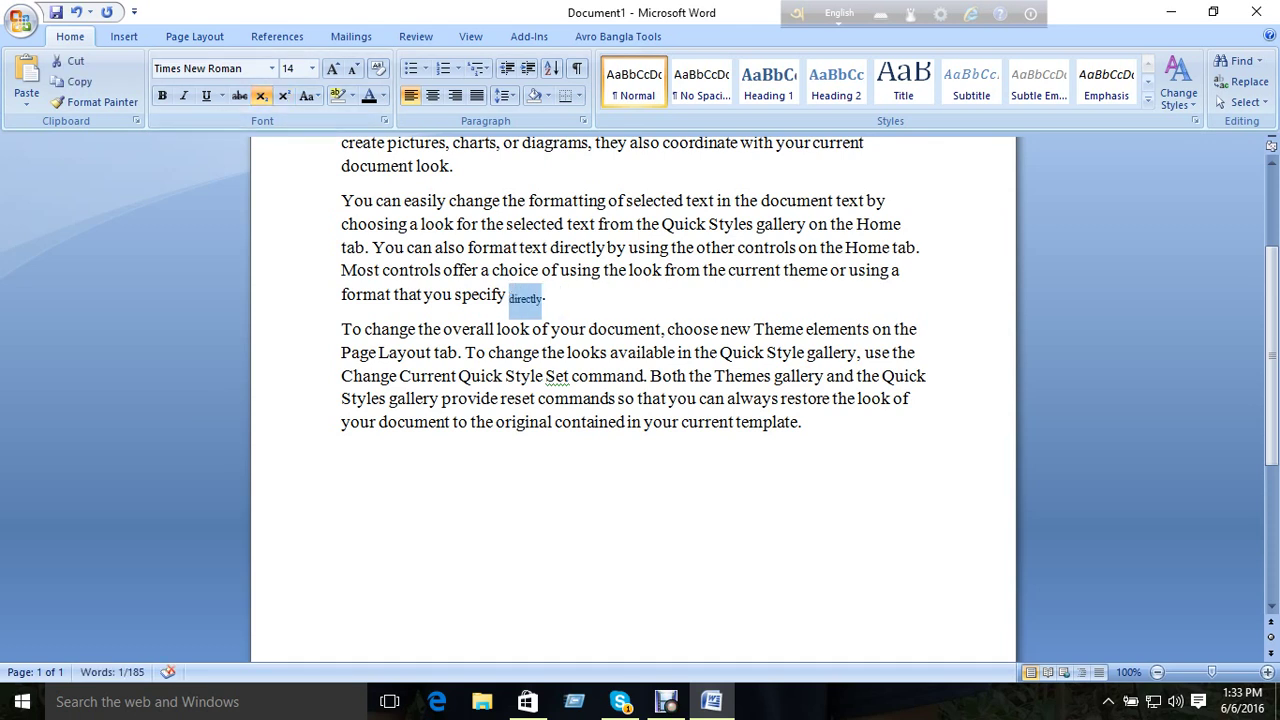
left_click(534, 298)
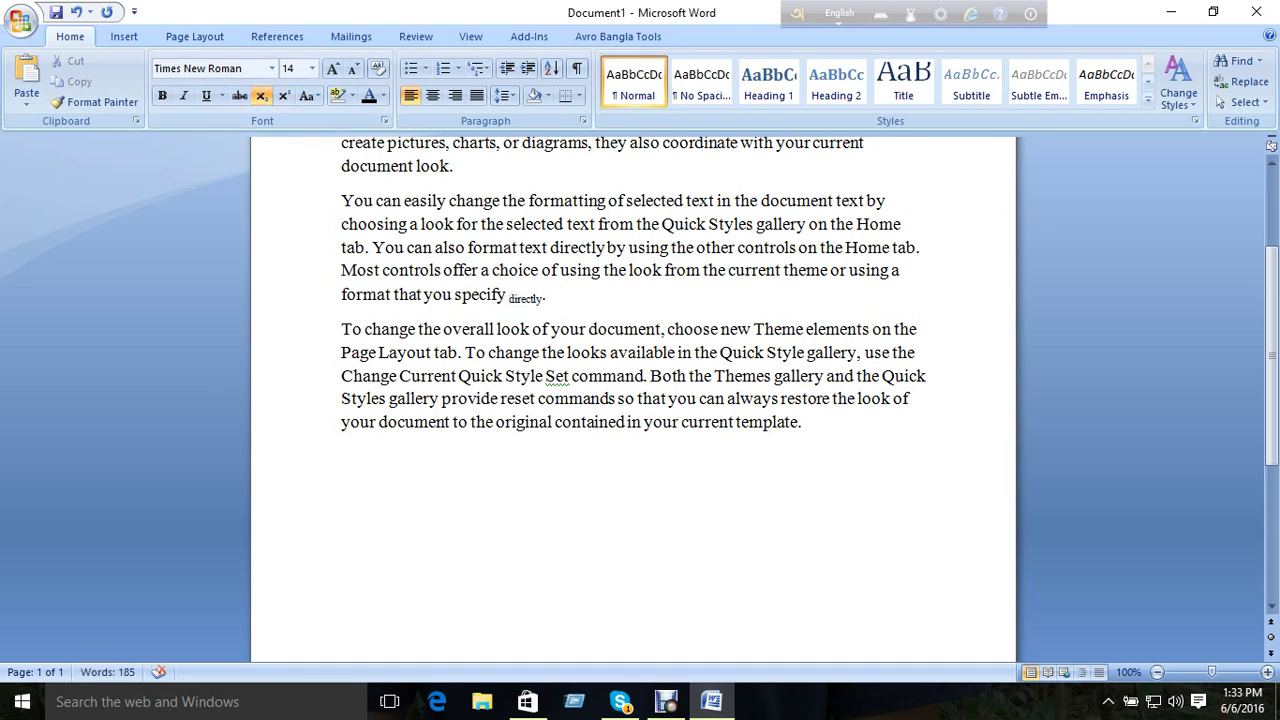
double_click(552, 329)
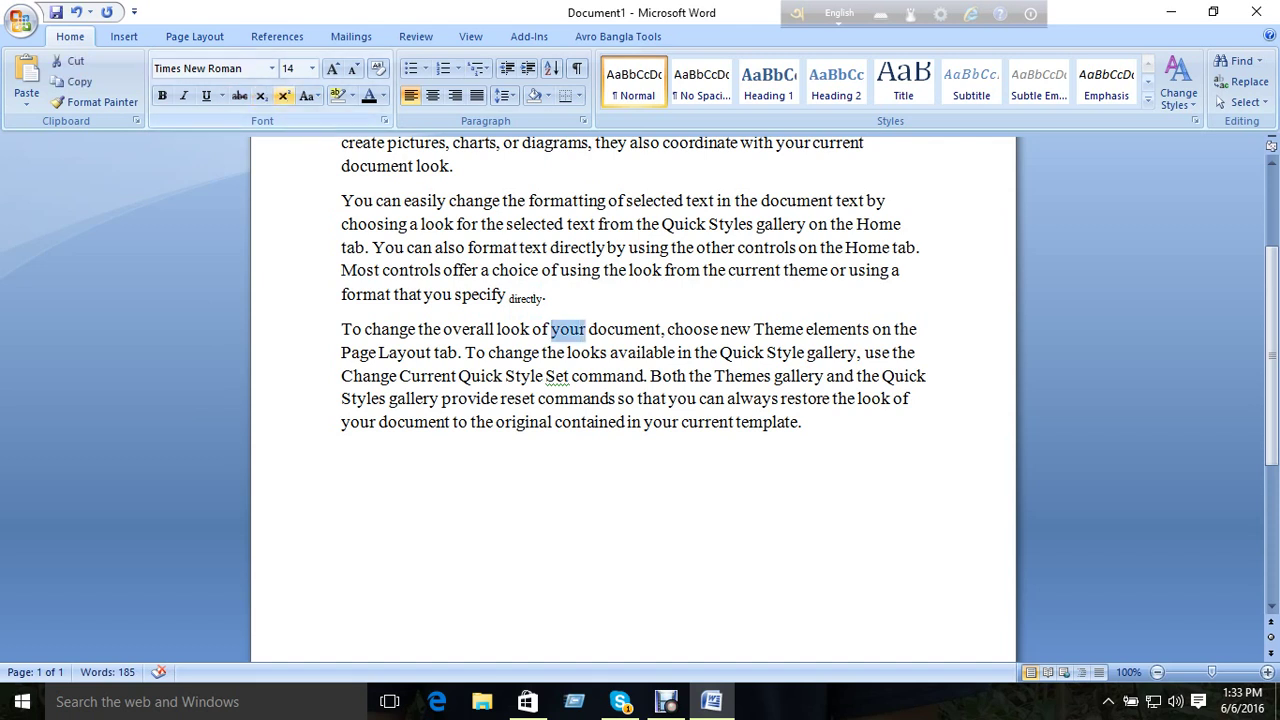
left_click(284, 95)
left_click(342, 458)
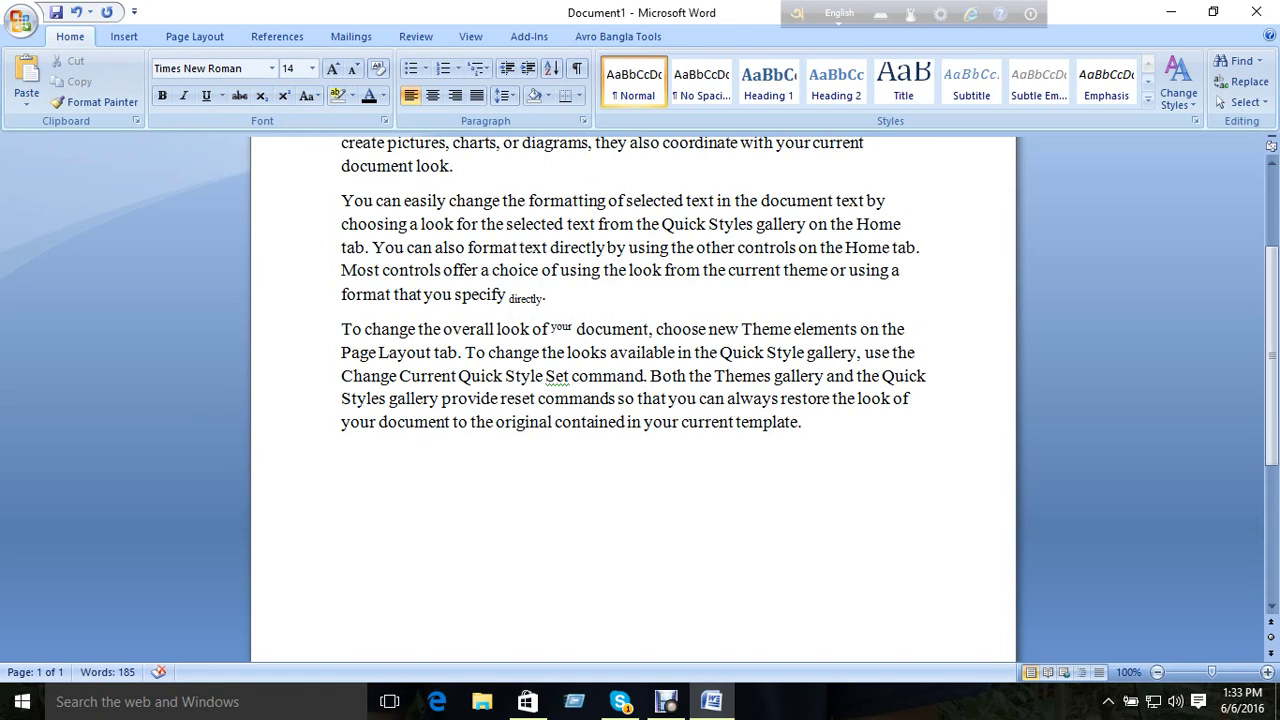
key("ctrl+z")
key("ctrl+z")
key("ctrl+z")
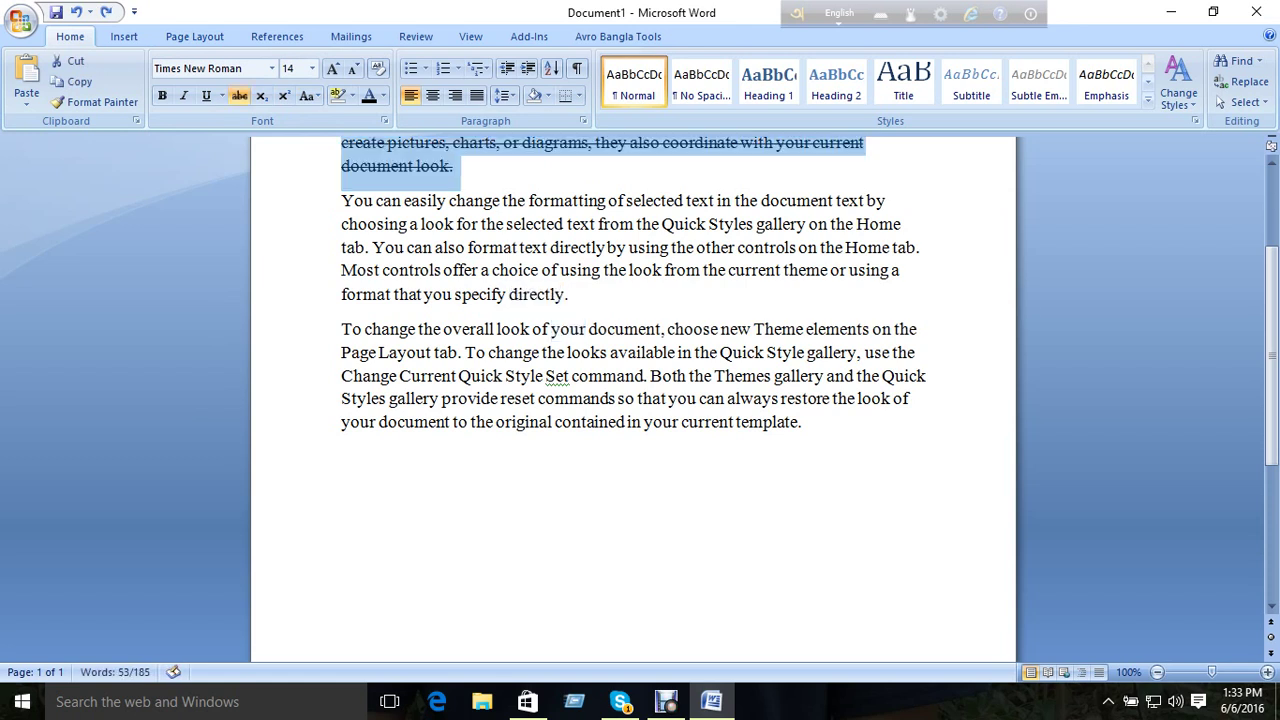
key("ctrl+z")
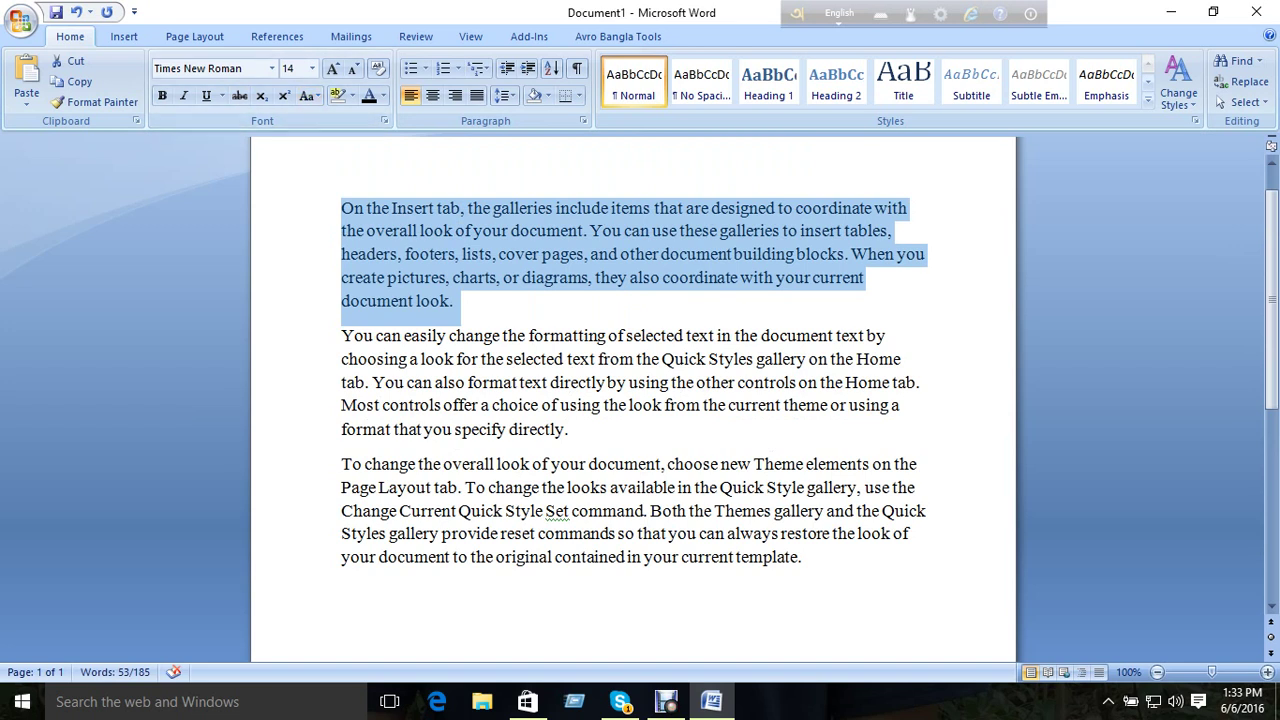
- Apply Sentence case to the first paragraph, then convert it to lowercase
left_click(307, 95)
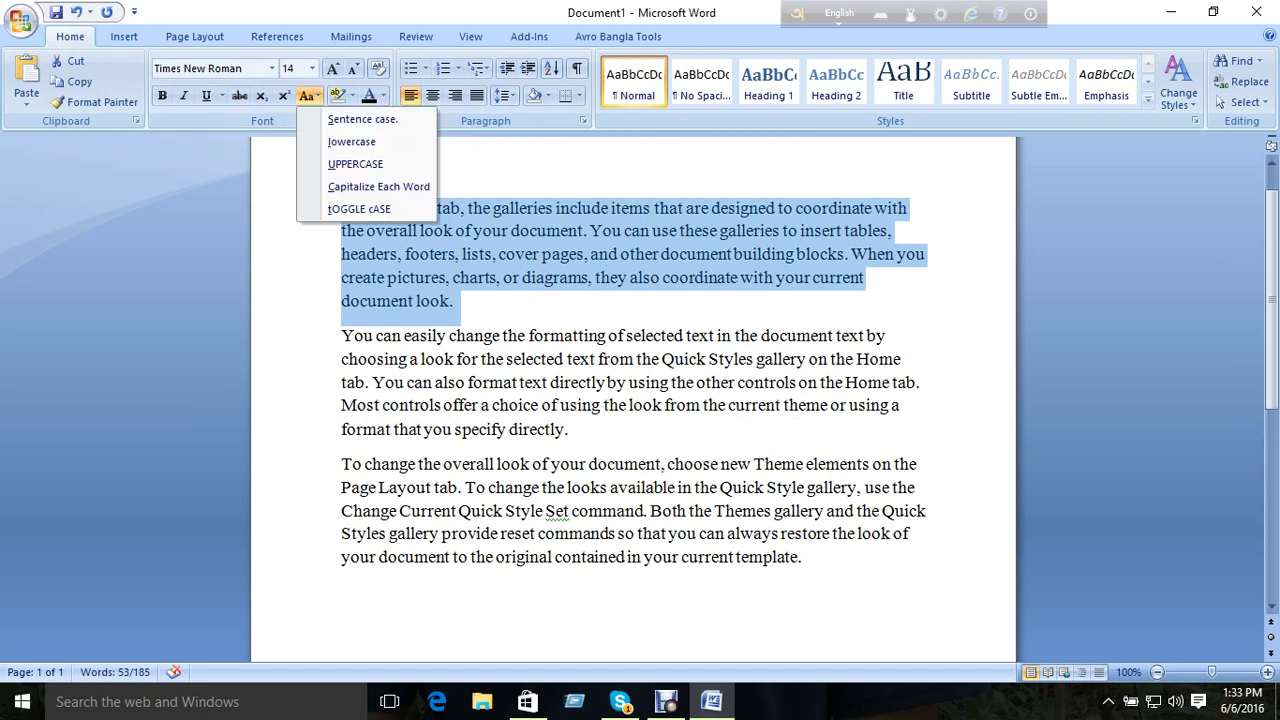
left_click(362, 119)
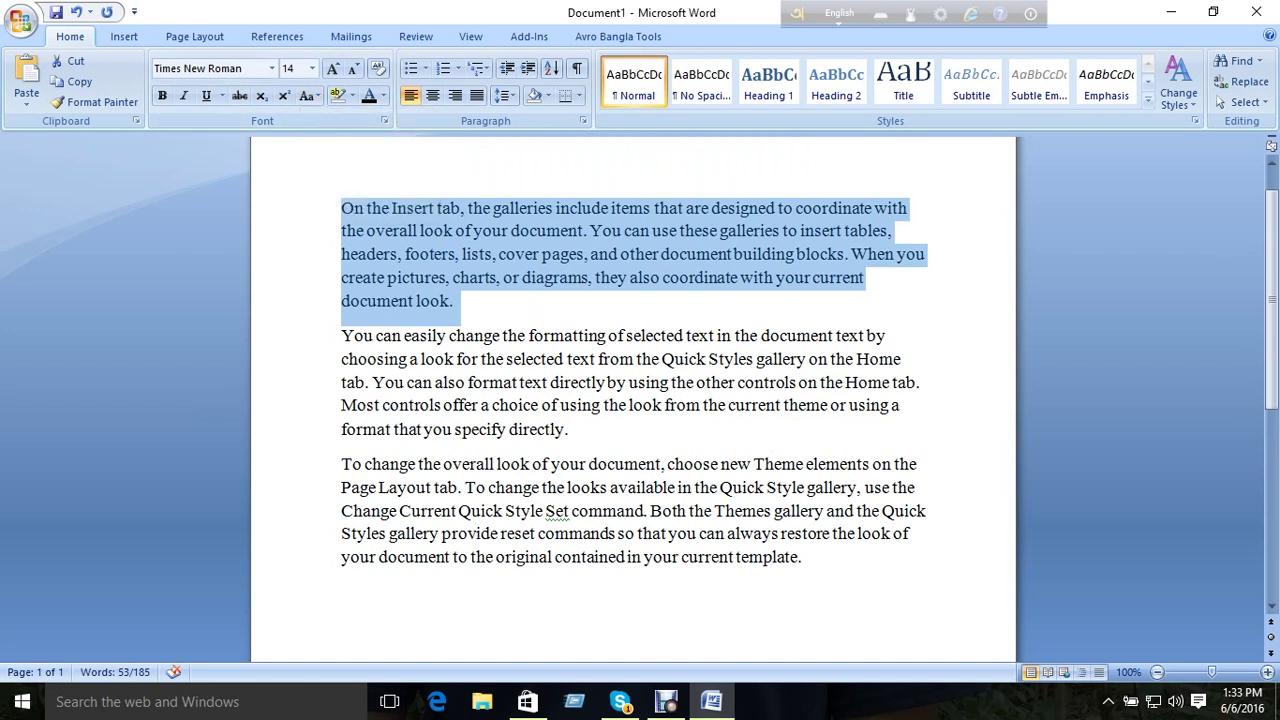
left_click(341, 208)
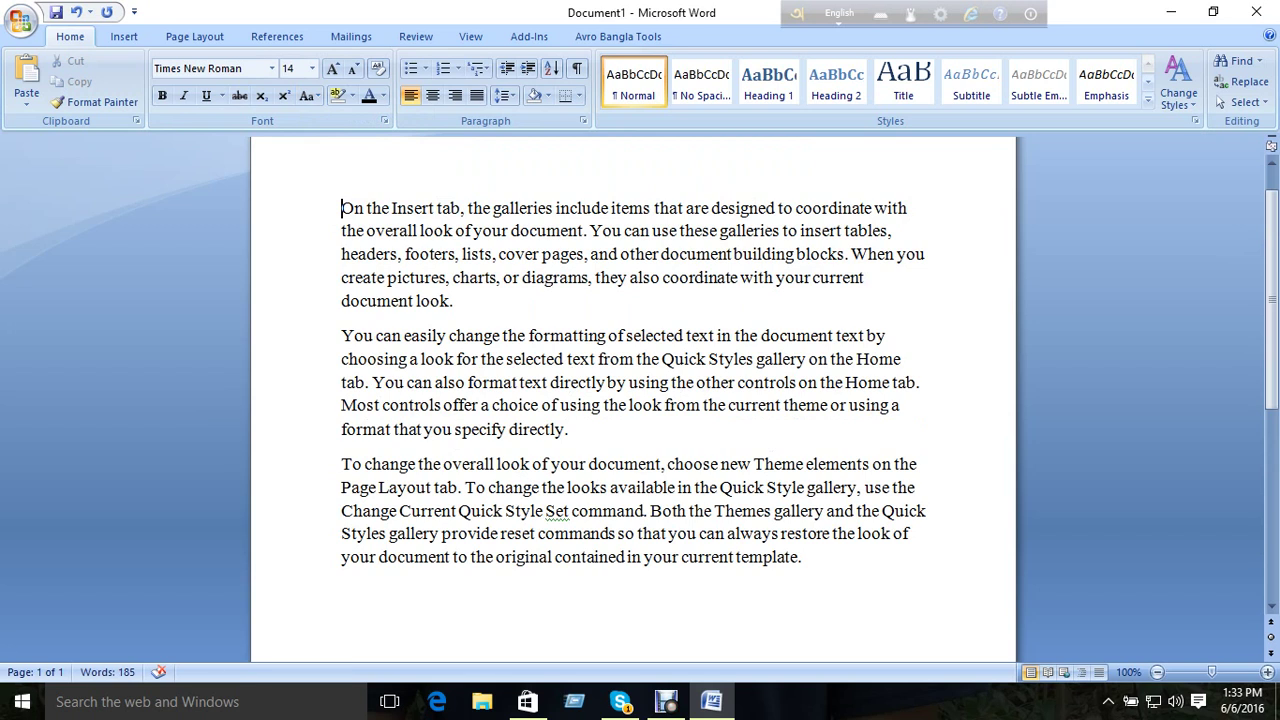
left_click(342, 336)
left_click_drag(456, 301, 341, 208)
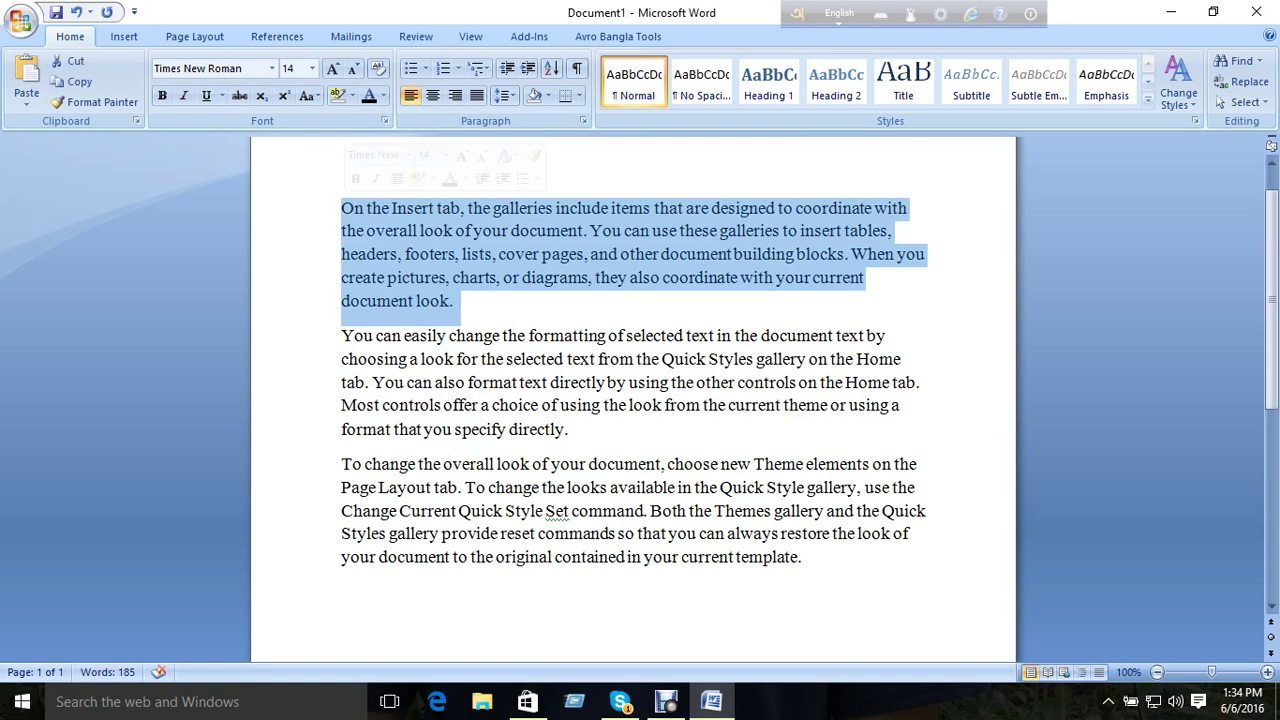
left_click(308, 95)
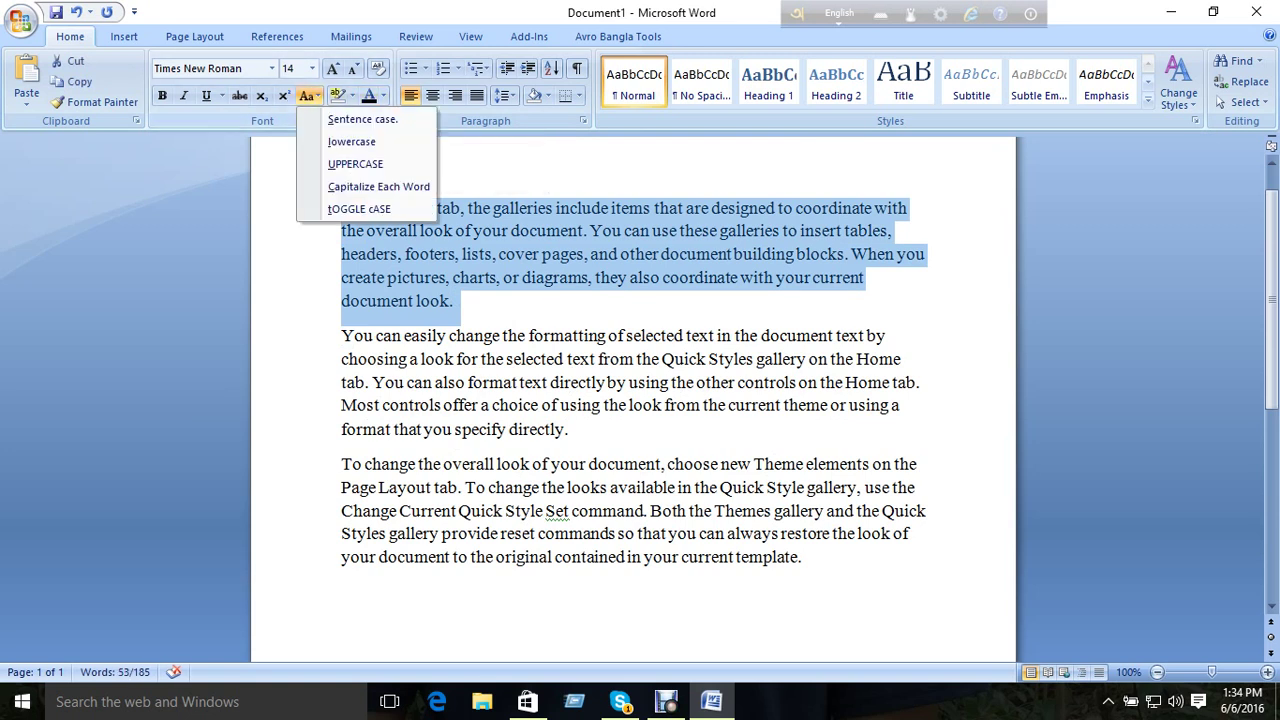
left_click(351, 141)
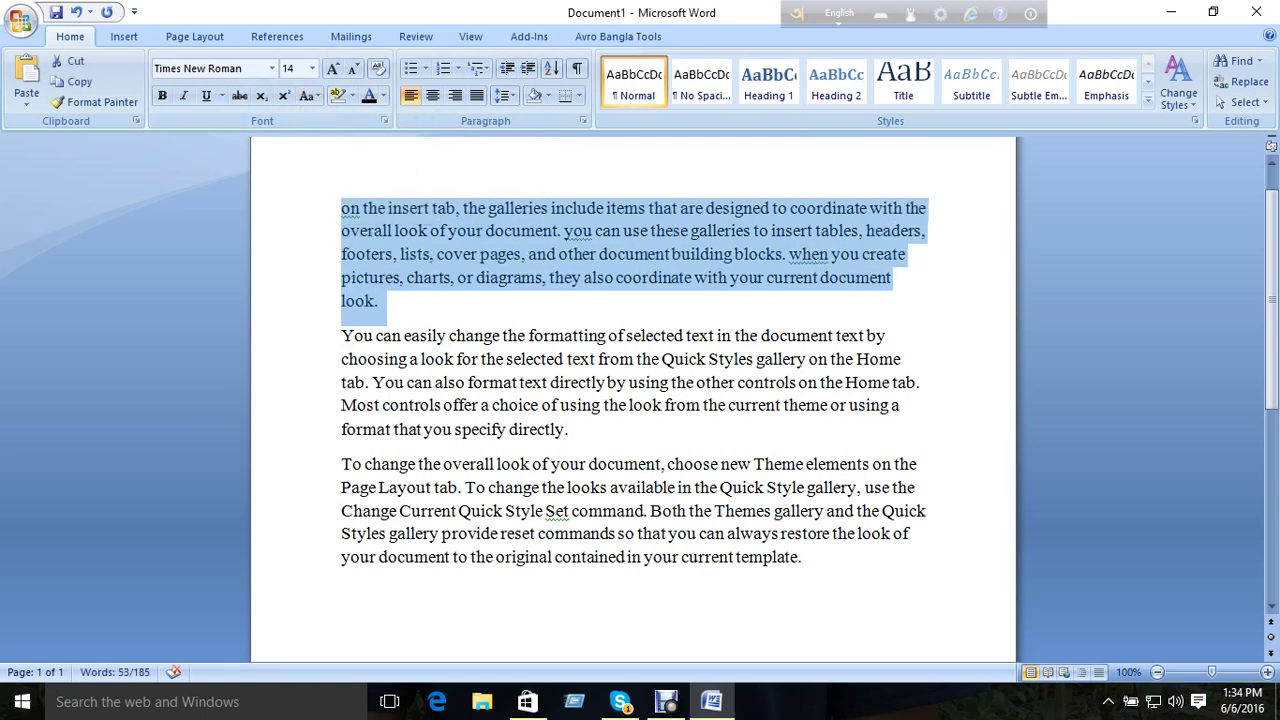
left_click(351, 209)
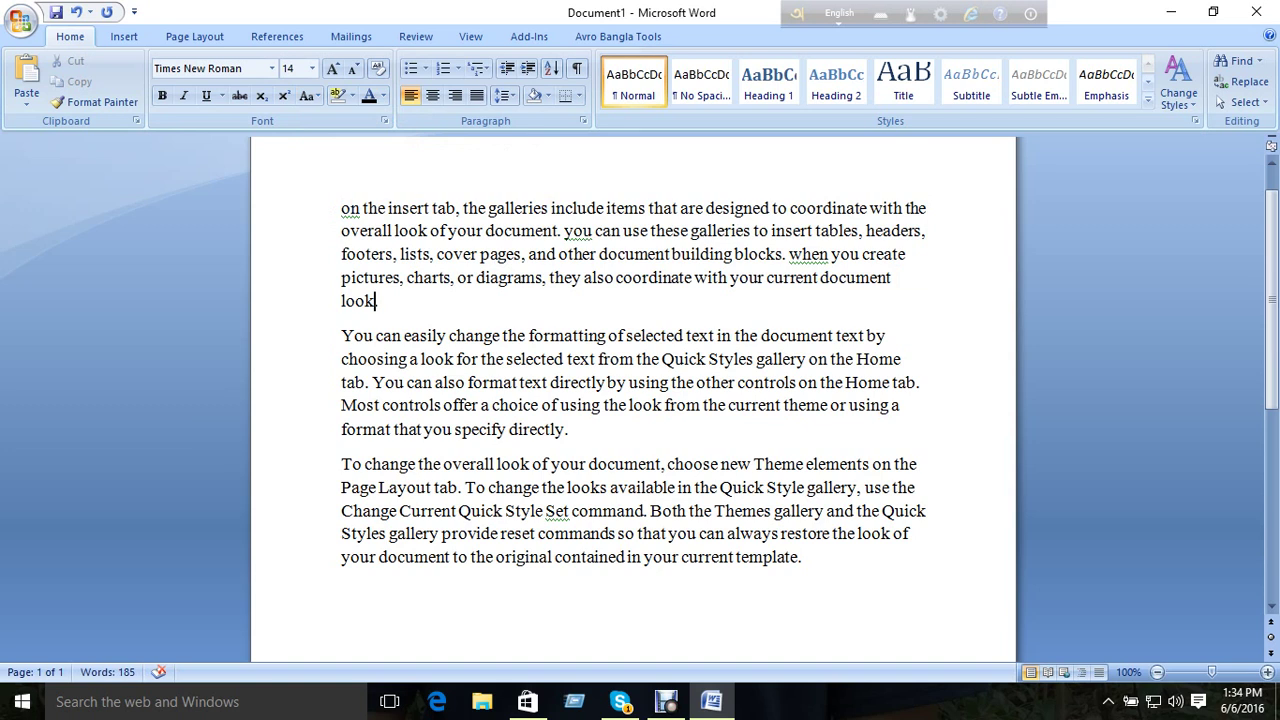
- Switch the first paragraph to UPPERCASE, Capitalize Each Word, tOGGLE cASE, then back to Sentence case
left_click(374, 301, "shift")
left_click(307, 95)
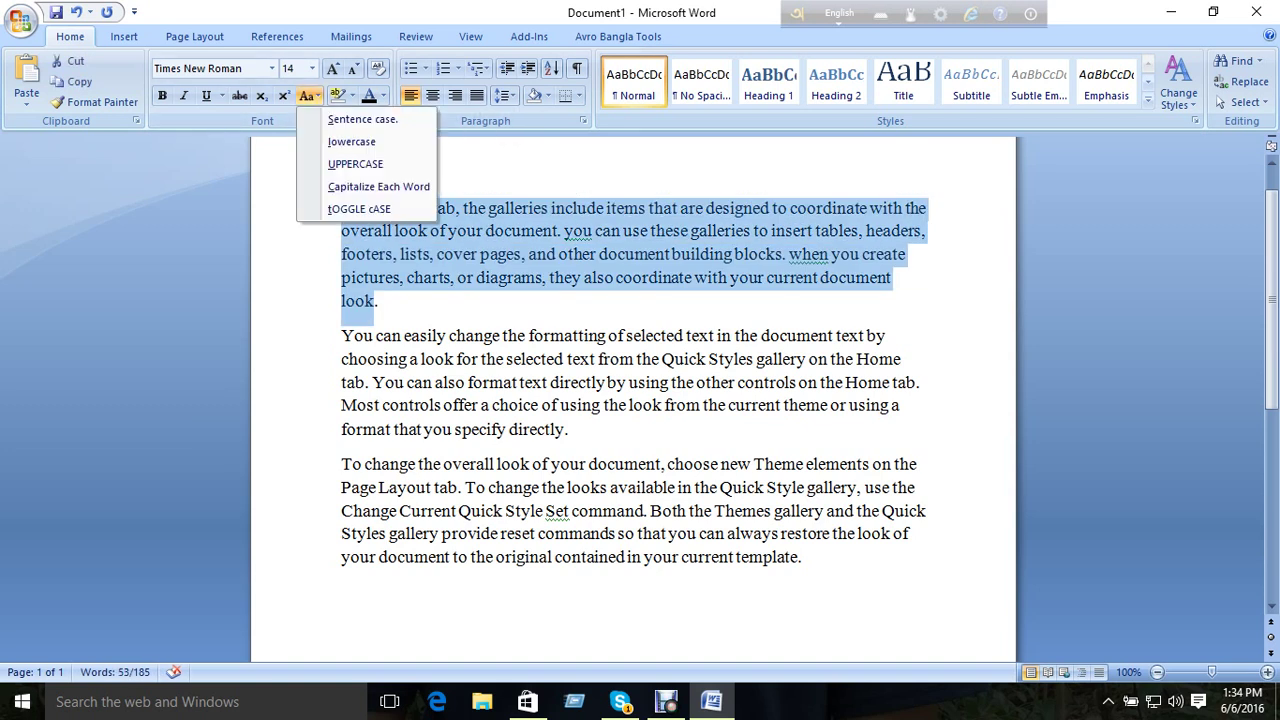
left_click(355, 164)
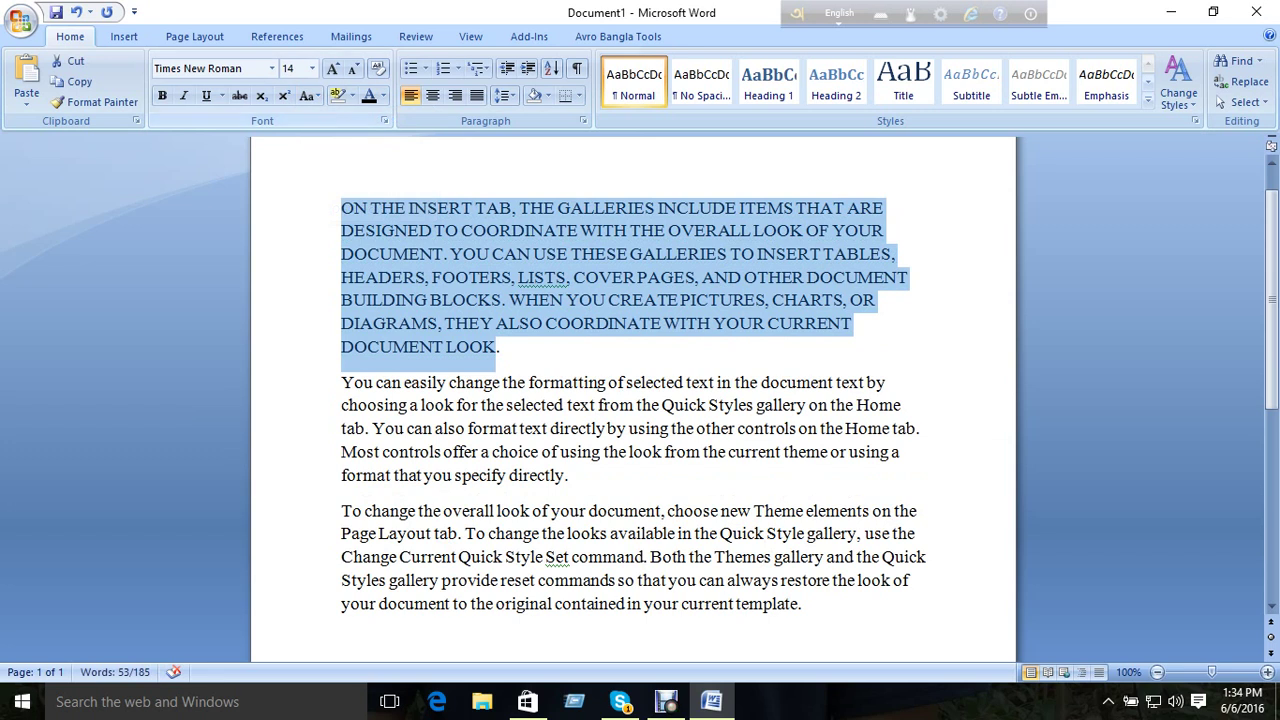
left_click(307, 95)
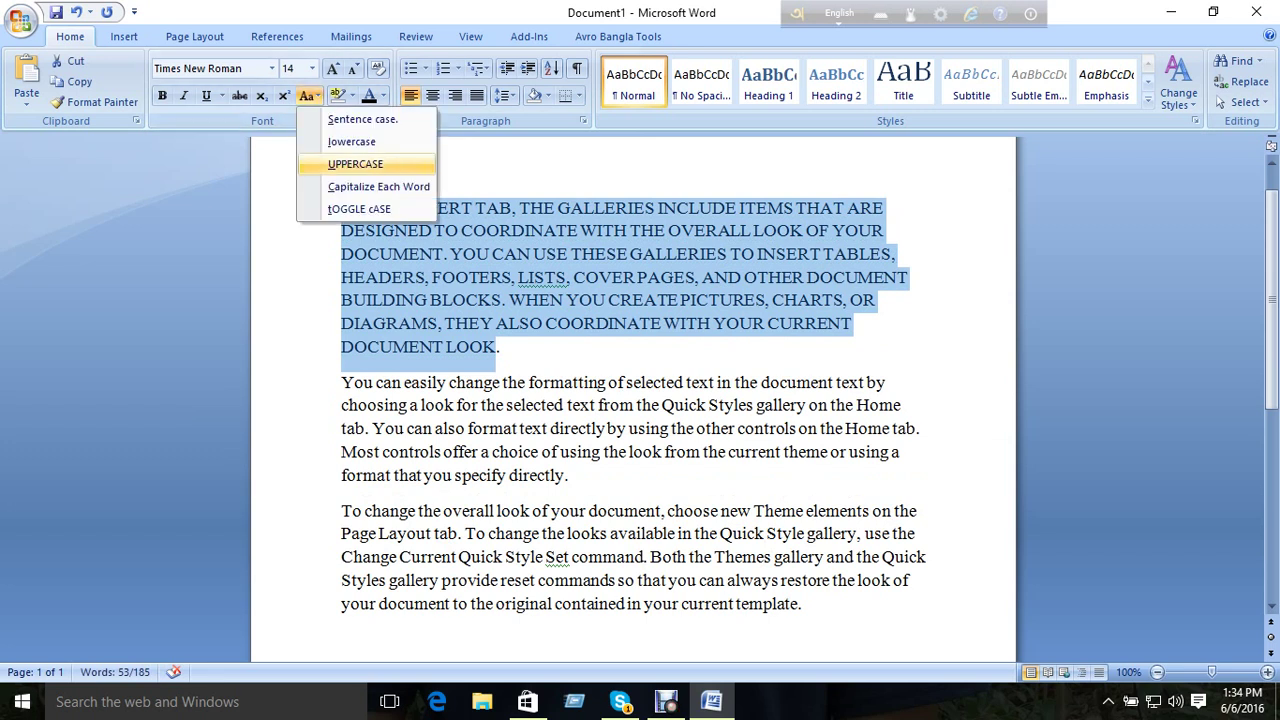
left_click(378, 186)
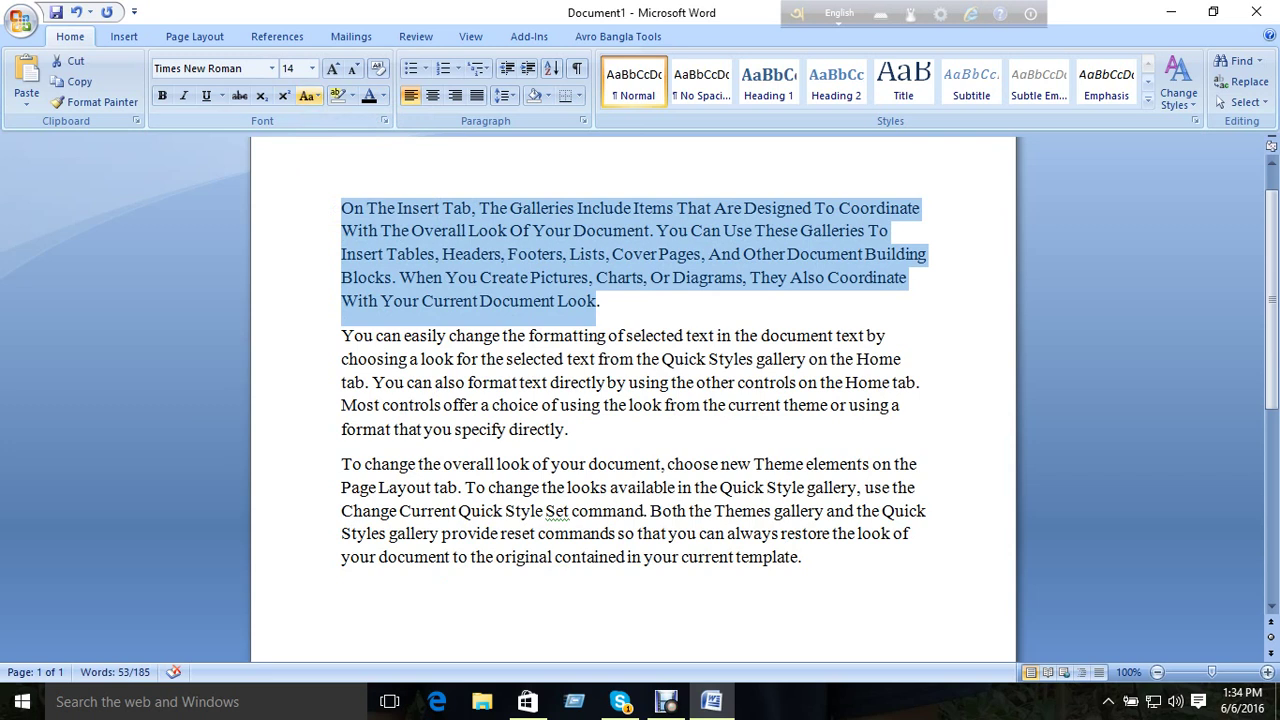
left_click(307, 95)
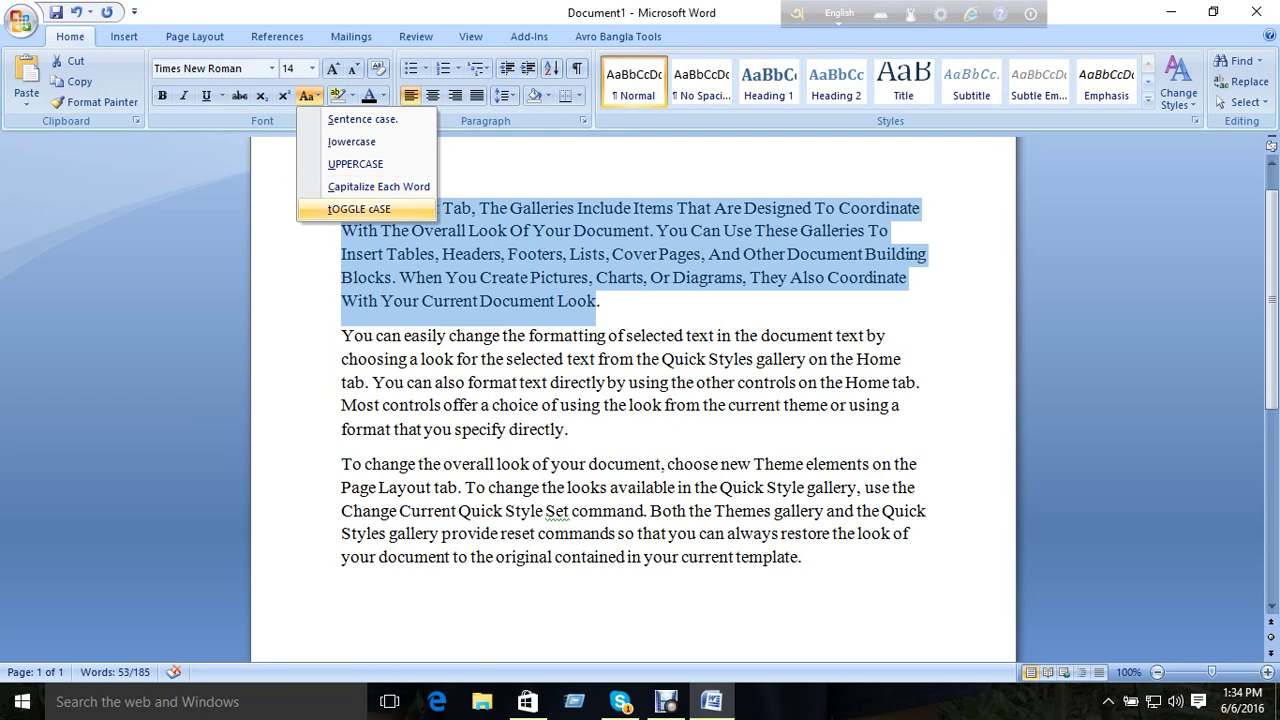
left_click(359, 209)
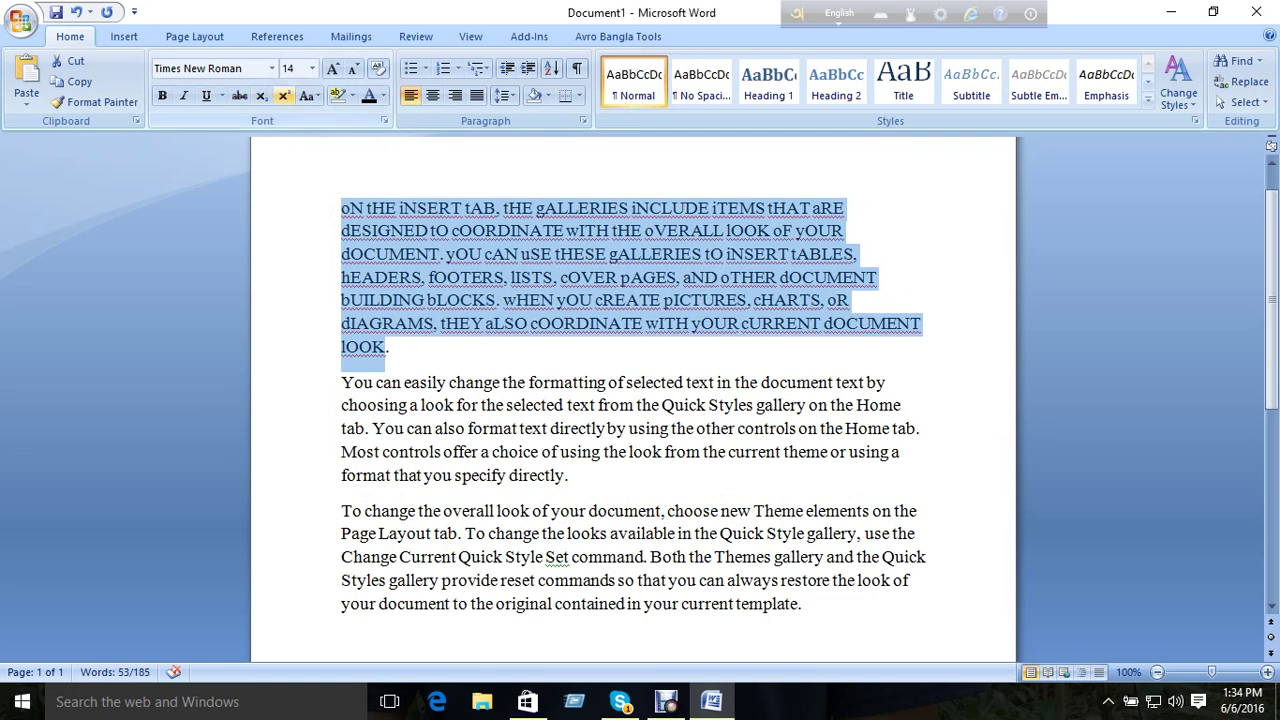
left_click(308, 95)
left_click(362, 119)
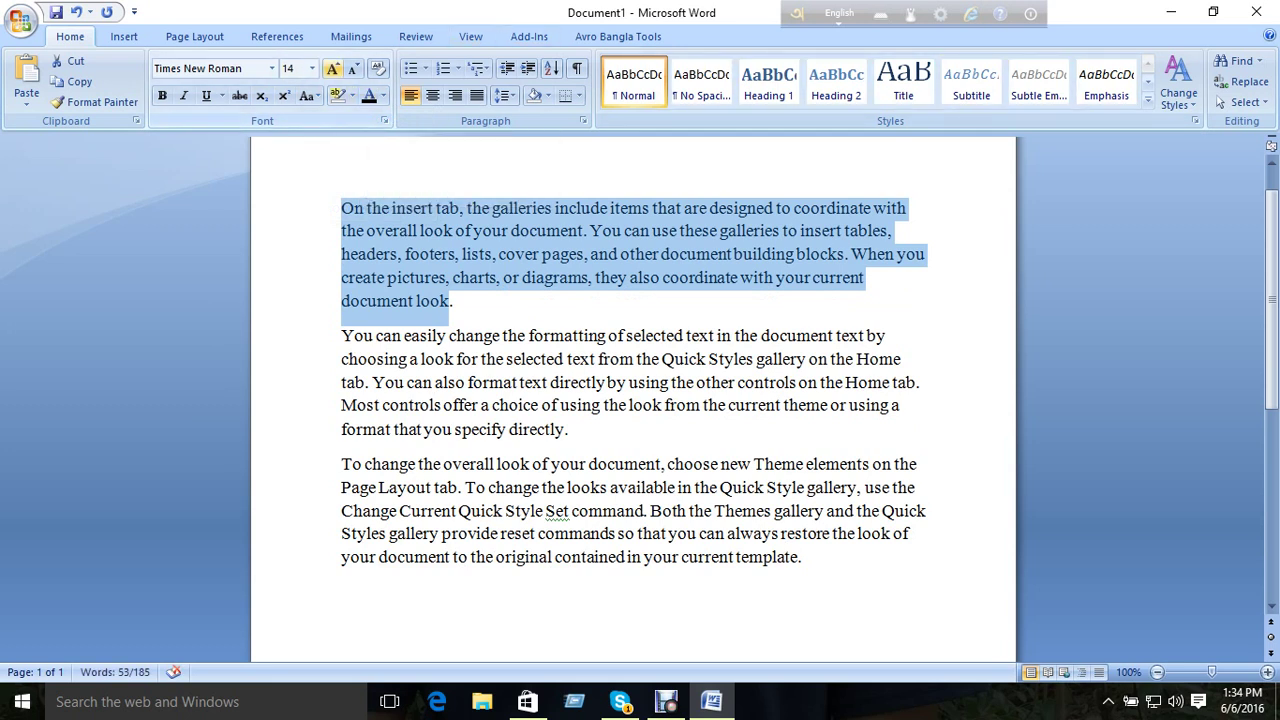
left_click(333, 68)
left_click(333, 68)
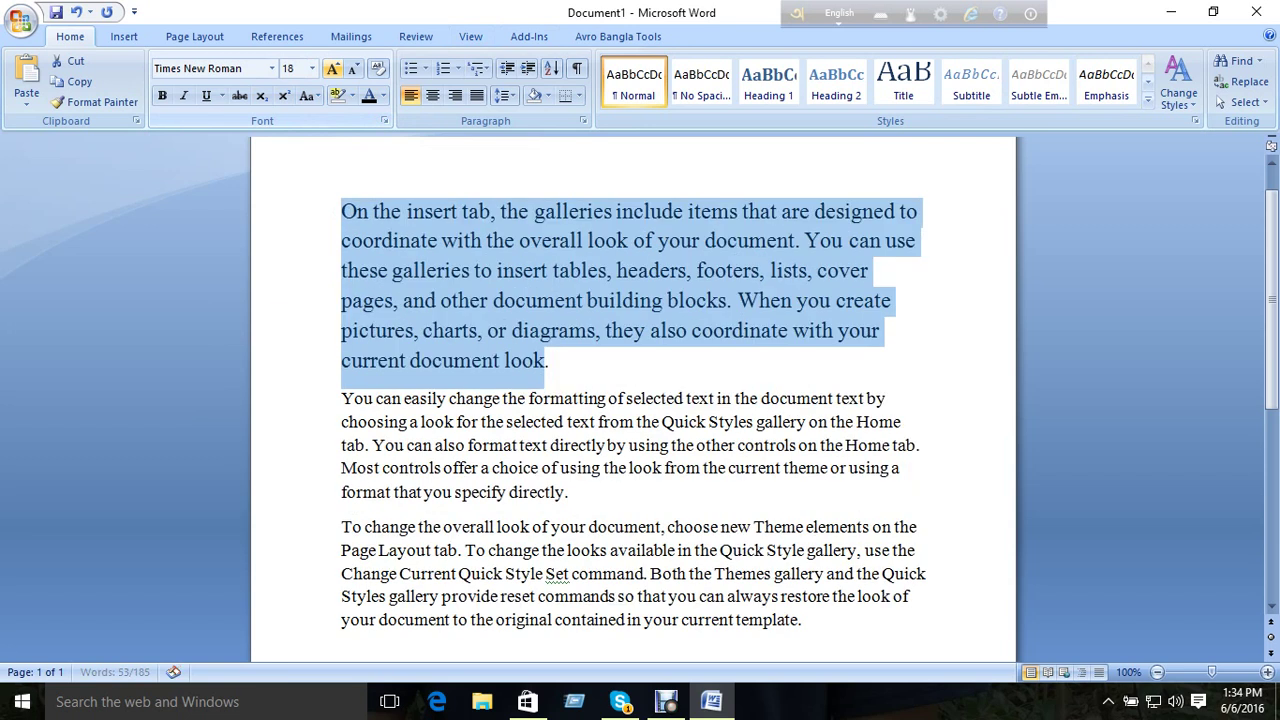
left_click(333, 68)
left_click(333, 68)
left_click(333, 68)
left_click(333, 68)
left_click(333, 68)
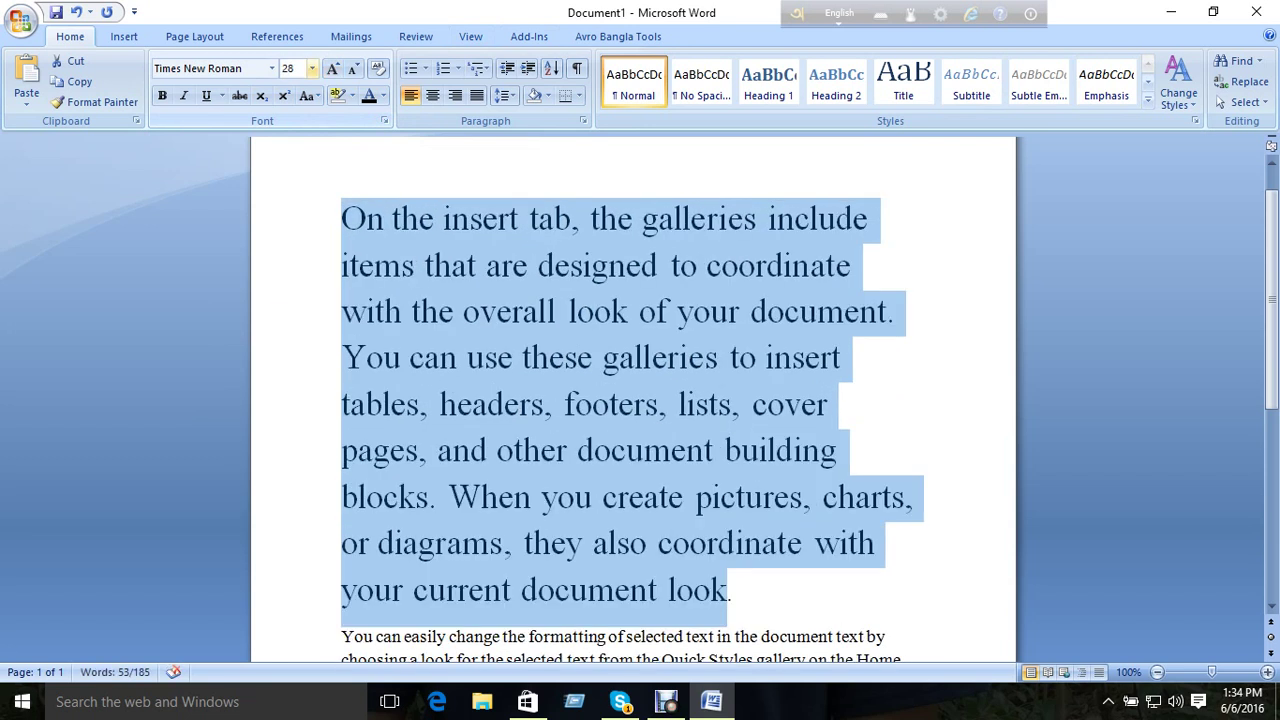
left_click(353, 68)
left_click(353, 68)
left_click(353, 68)
left_click(353, 68)
left_click(353, 68)
left_click(353, 68)
left_click(353, 68)
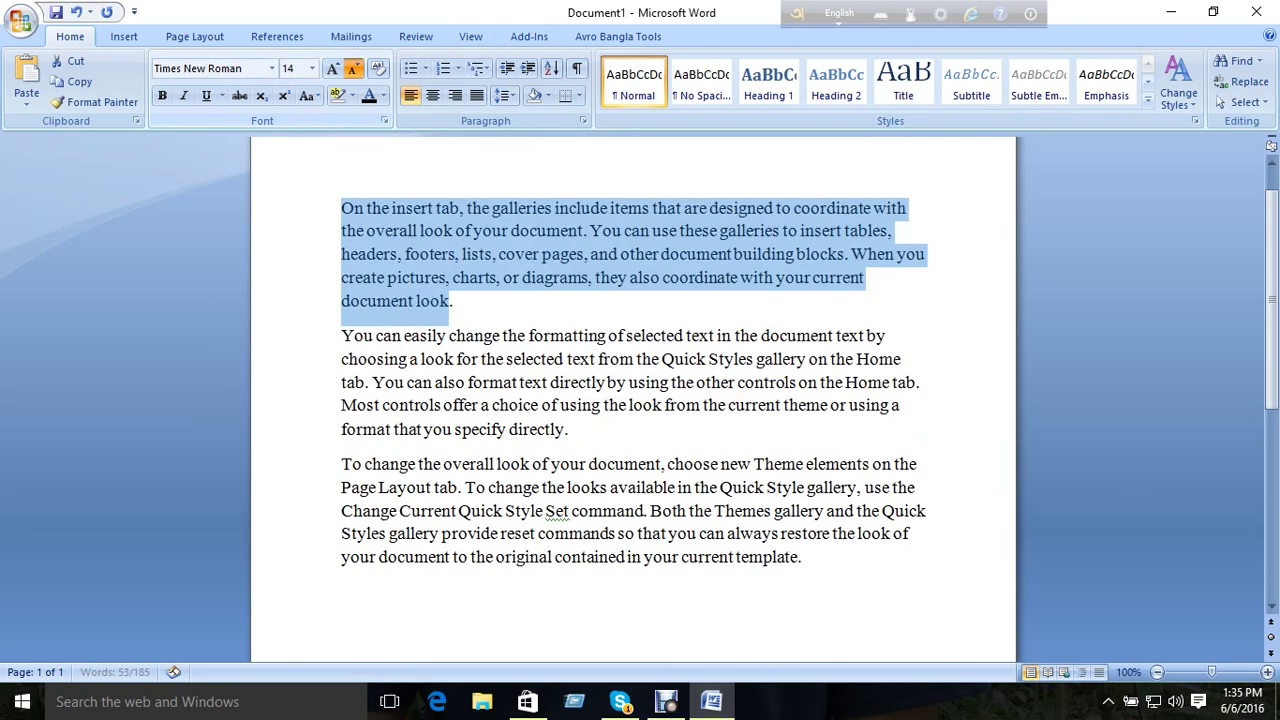
left_click(353, 68)
left_click(353, 68)
left_click(353, 68)
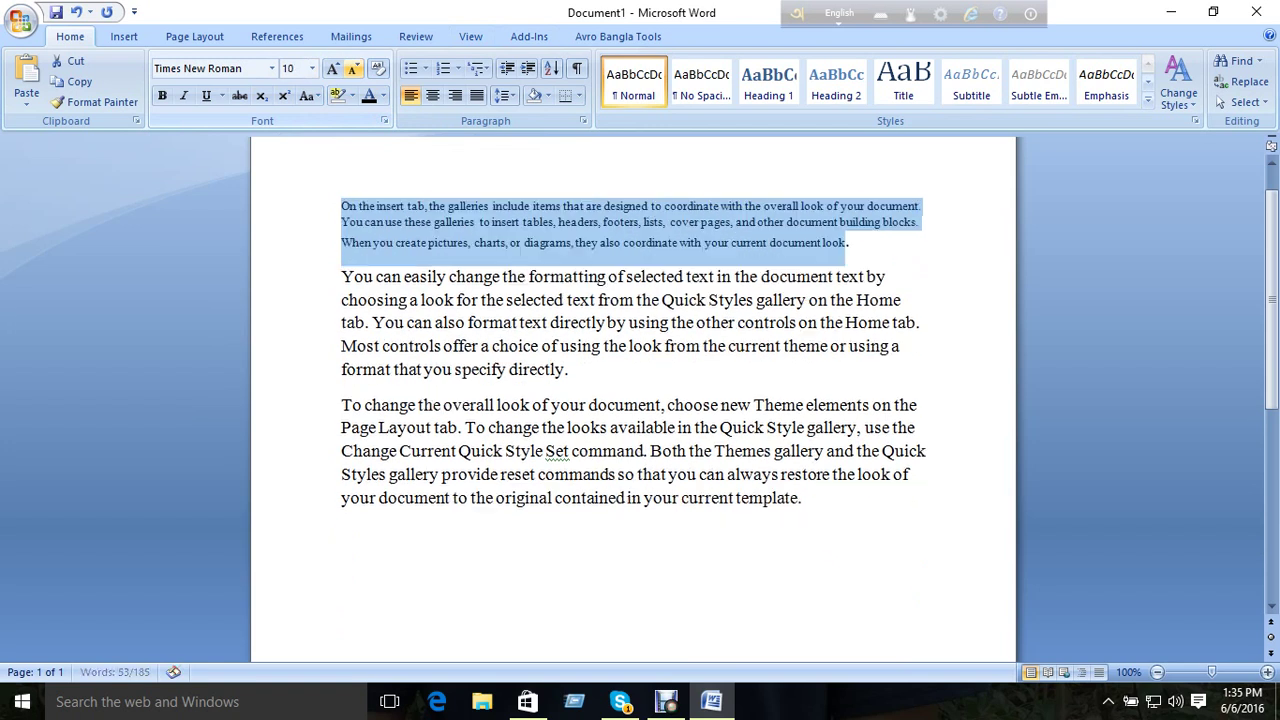
left_click(333, 68)
left_click(333, 68)
left_click(333, 68)
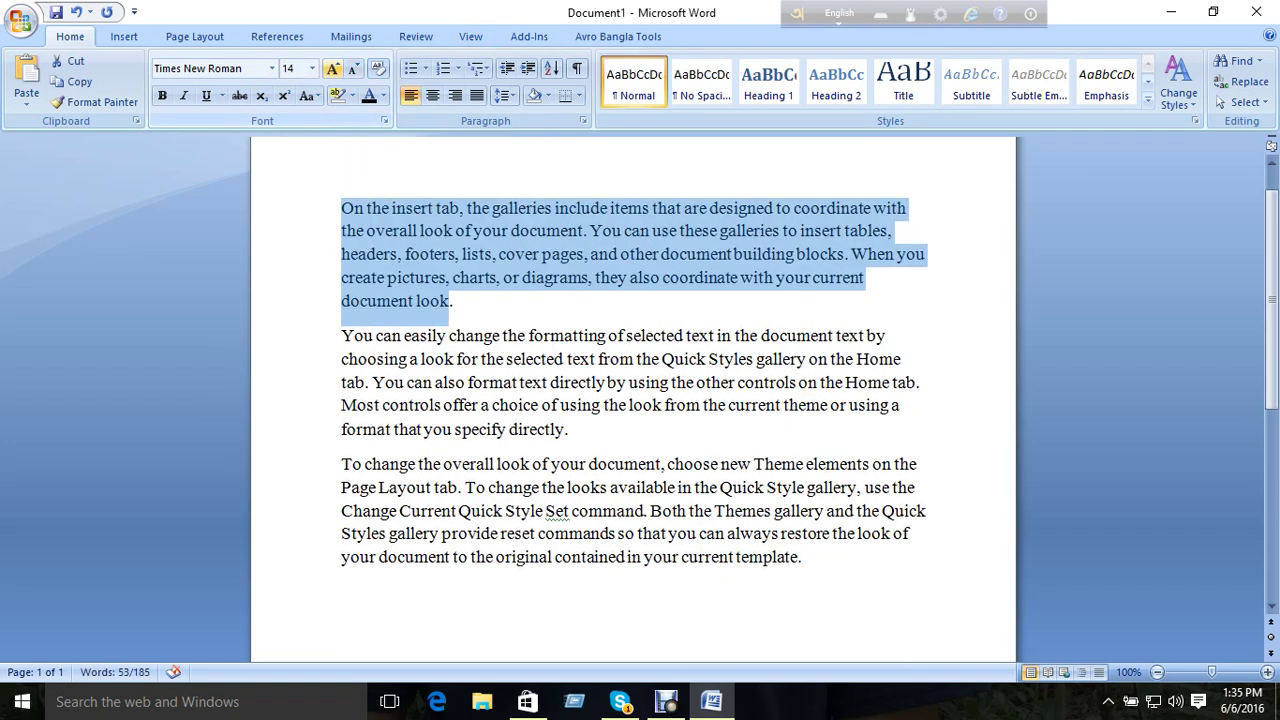
left_click(455, 301)
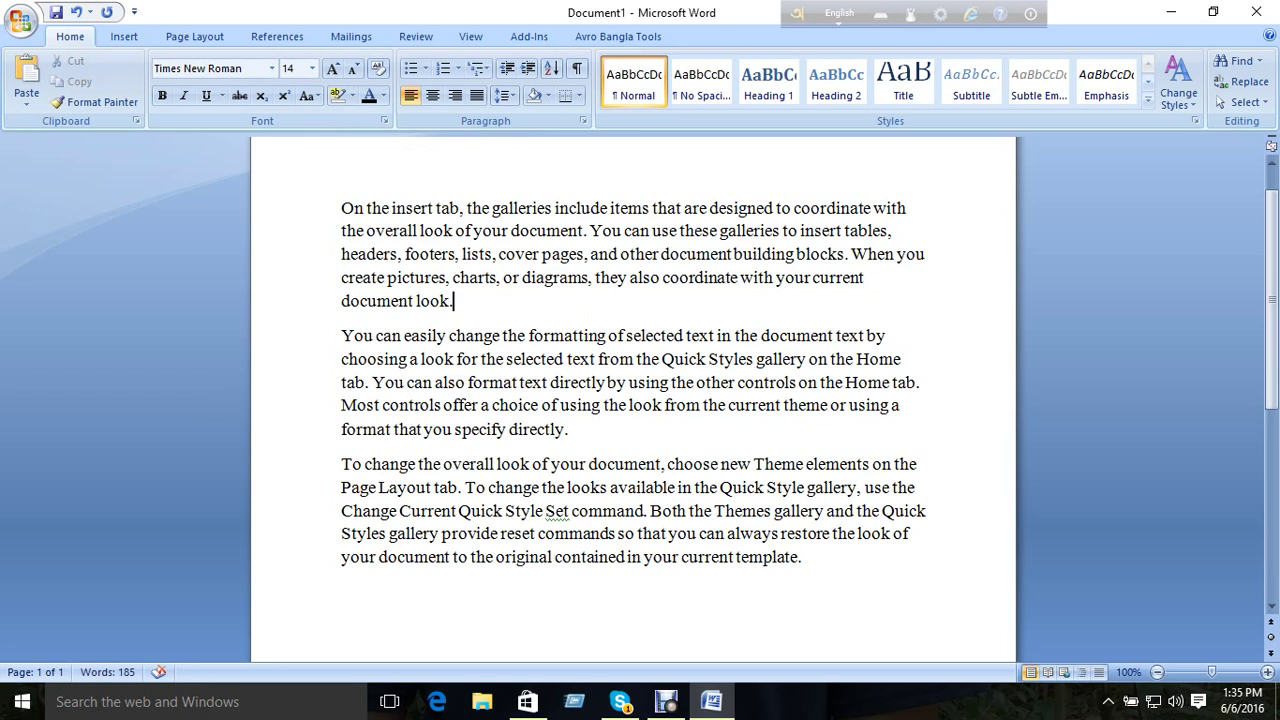
left_click_drag(458, 301, 341, 208)
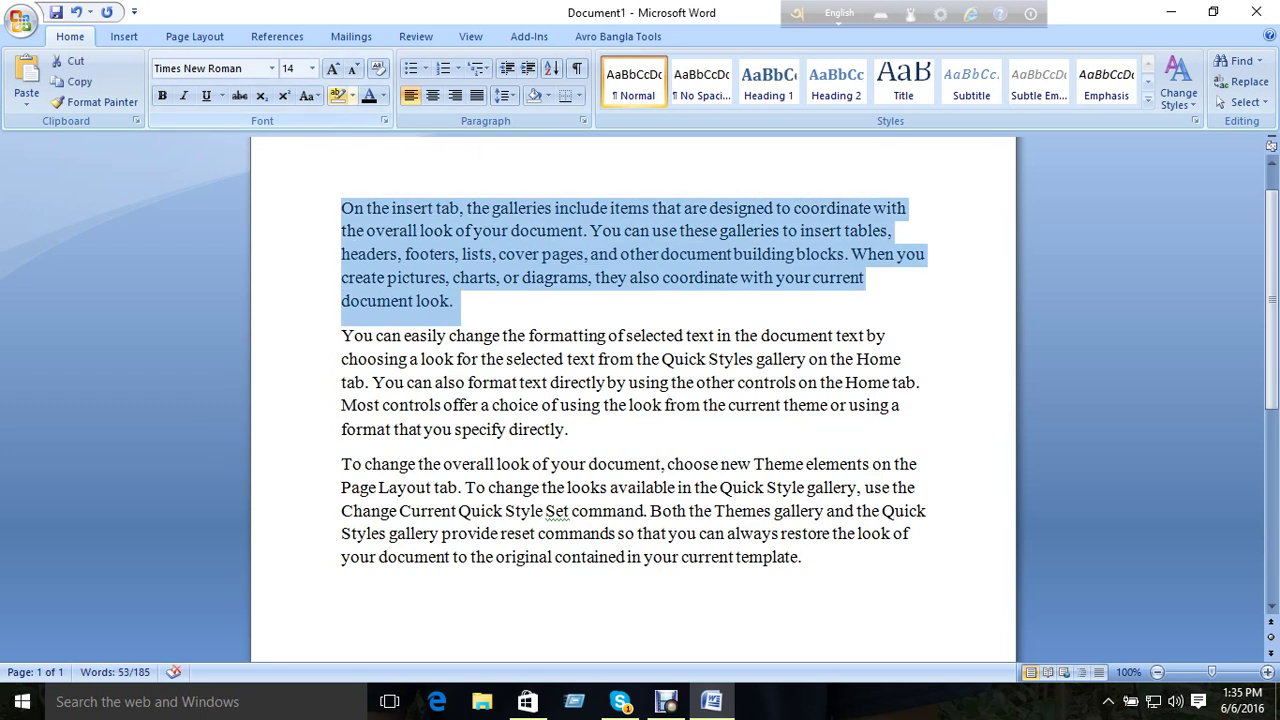
left_click(352, 95)
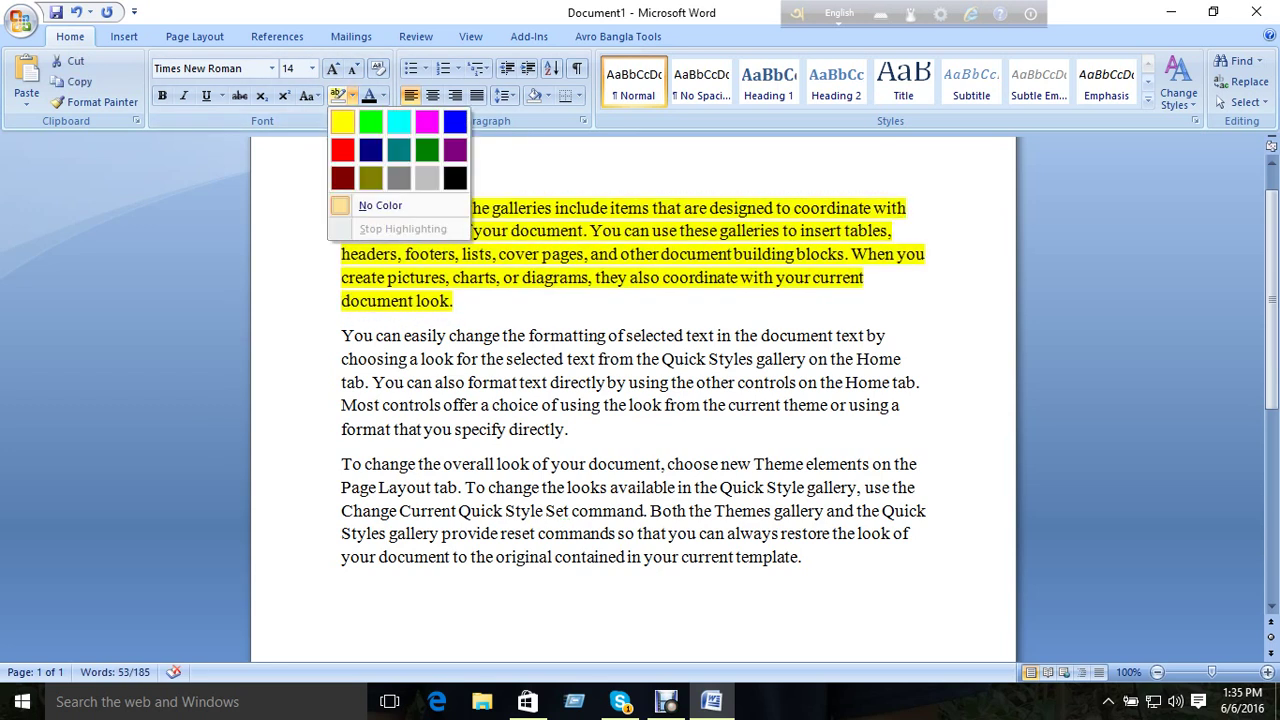
left_click(342, 121)
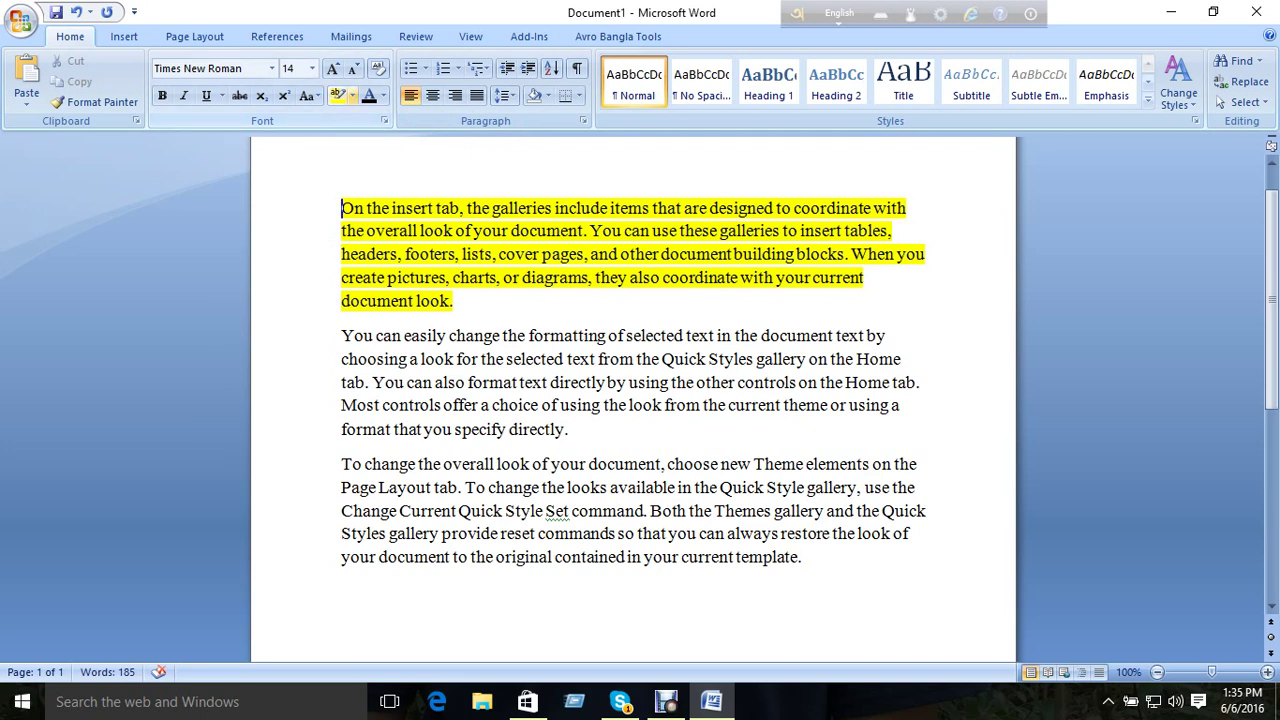
left_click(352, 95)
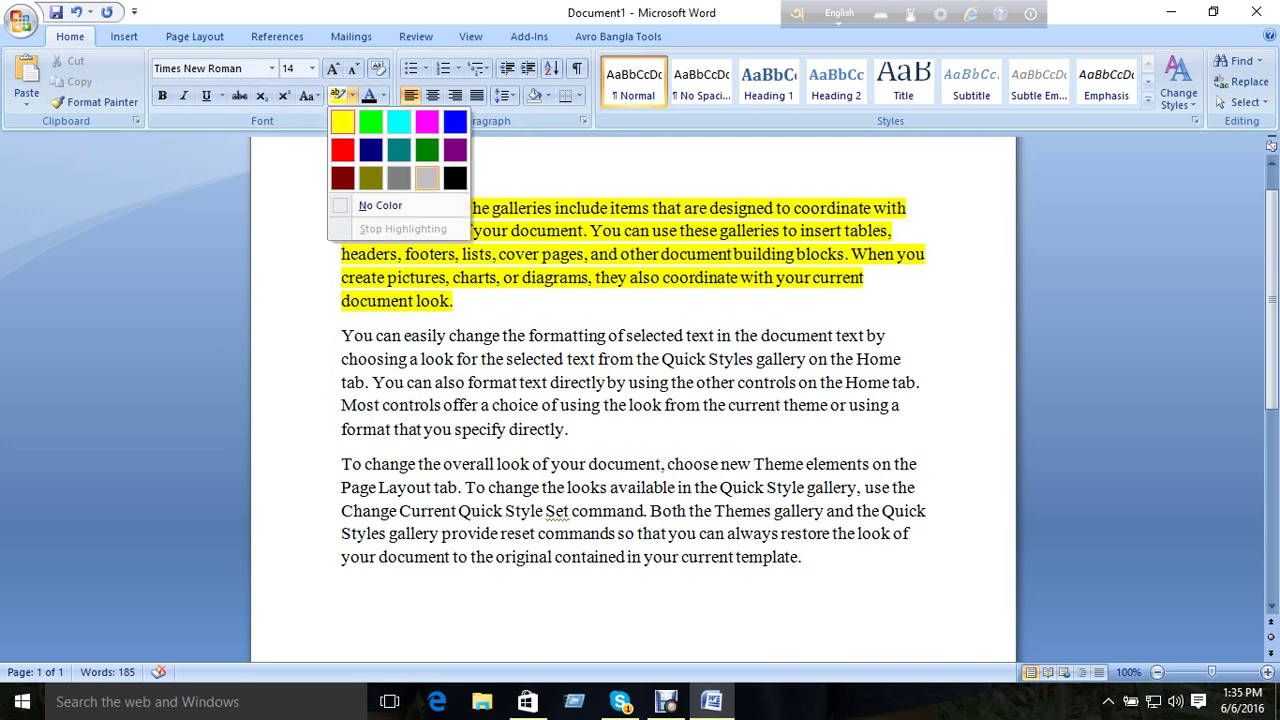
key("Escape")
key("ctrl+shift+Down")
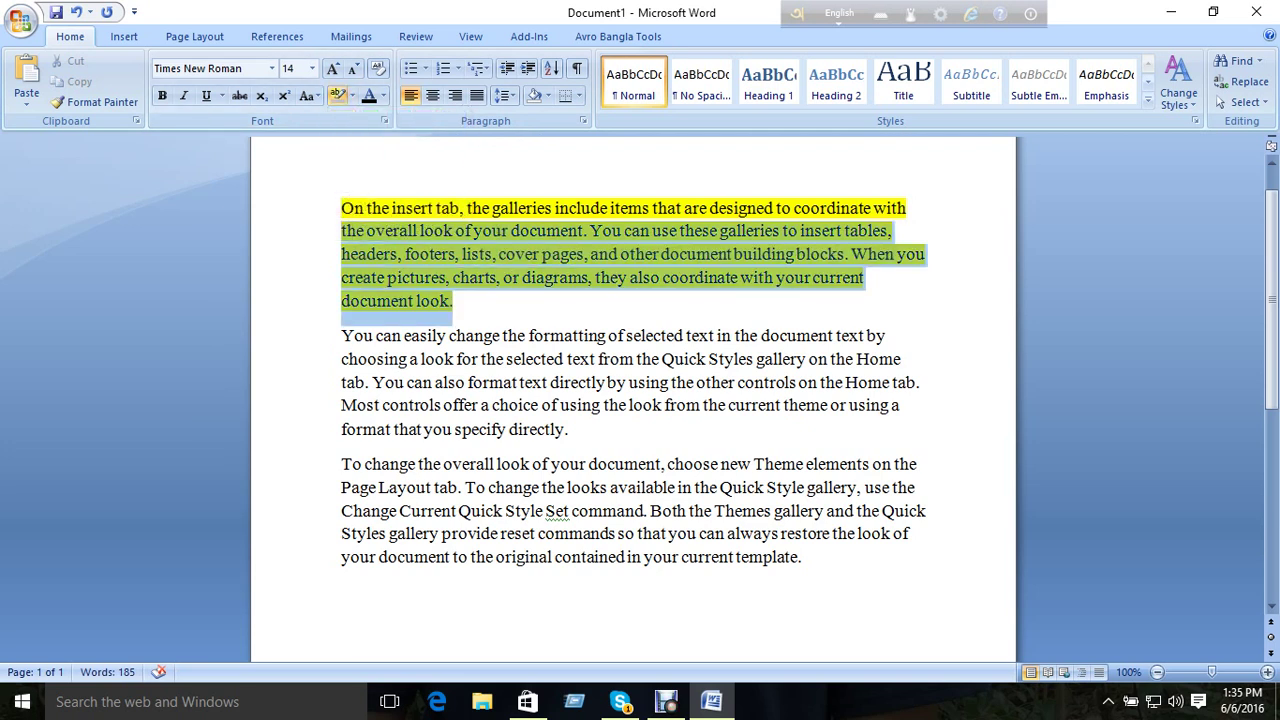
key("ctrl+z")
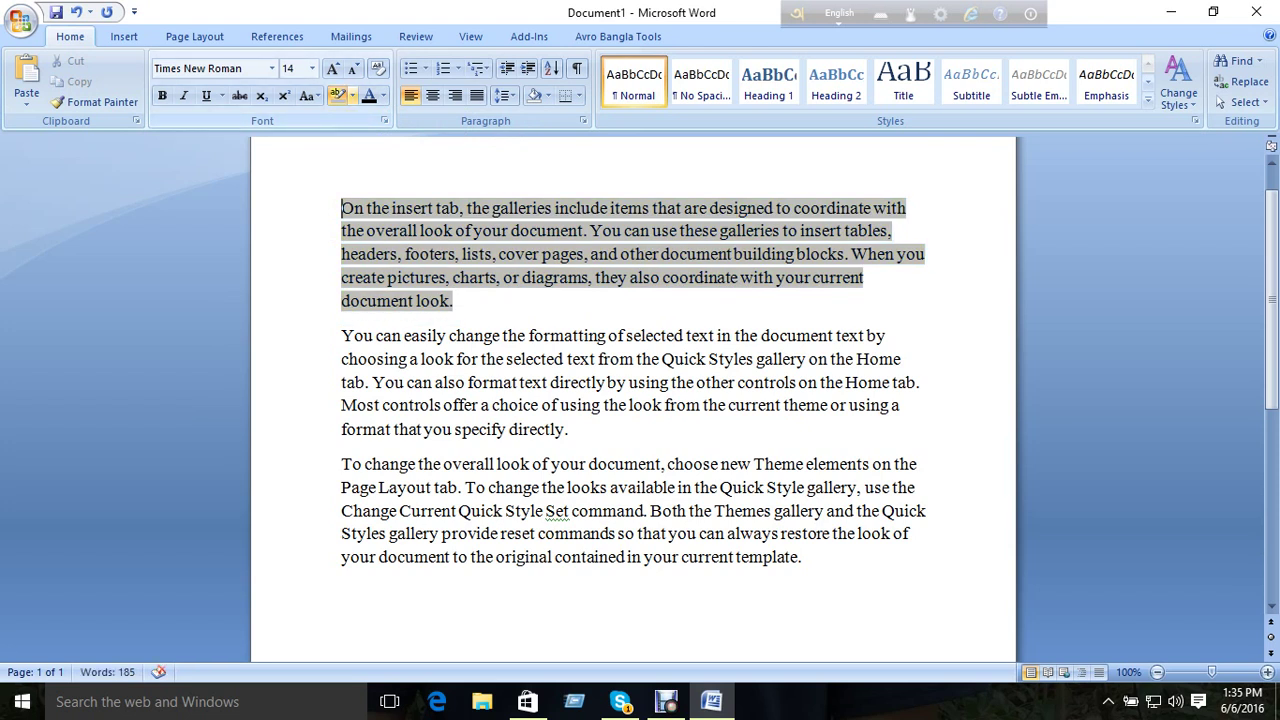
left_click(352, 95)
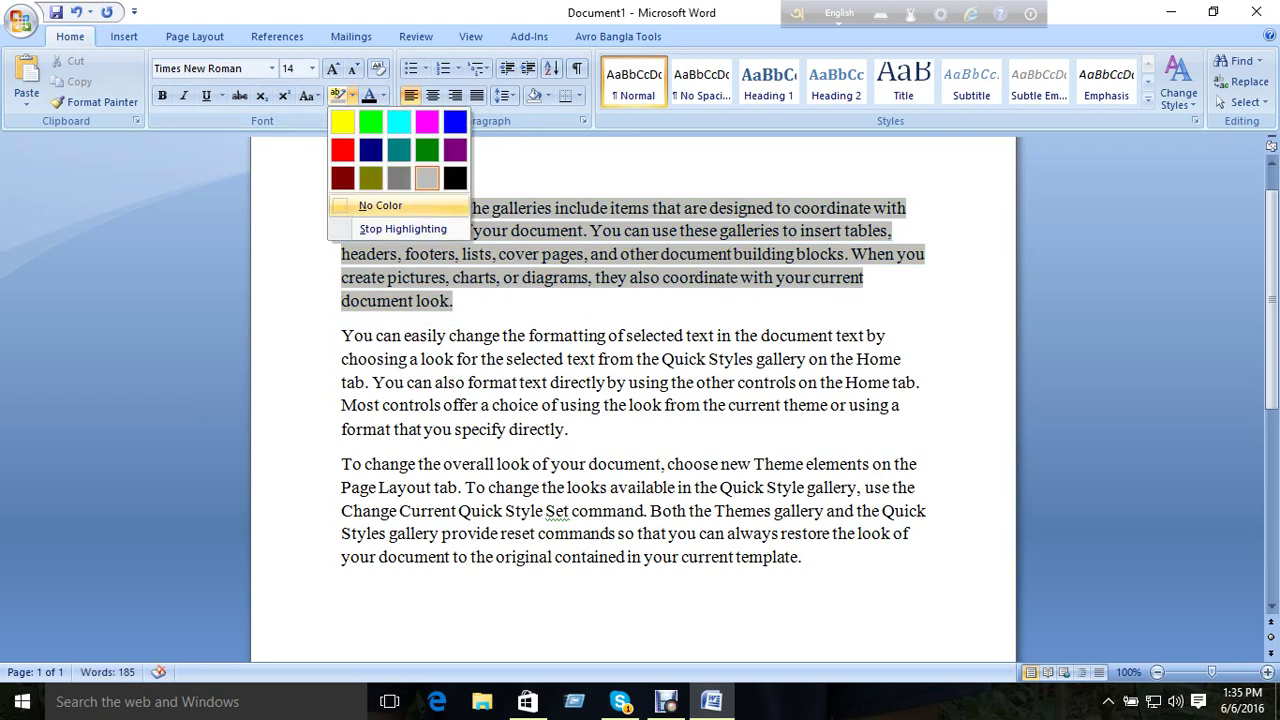
left_click(380, 205)
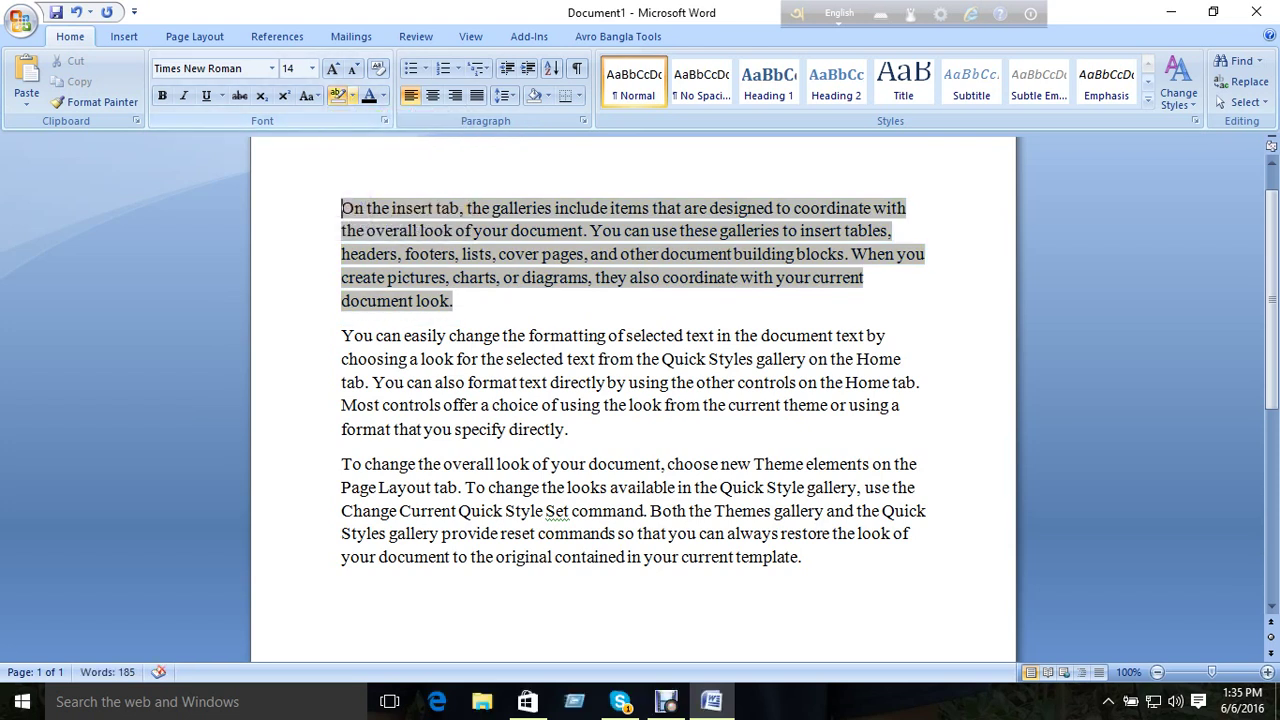
left_click(352, 95)
left_click(342, 207)
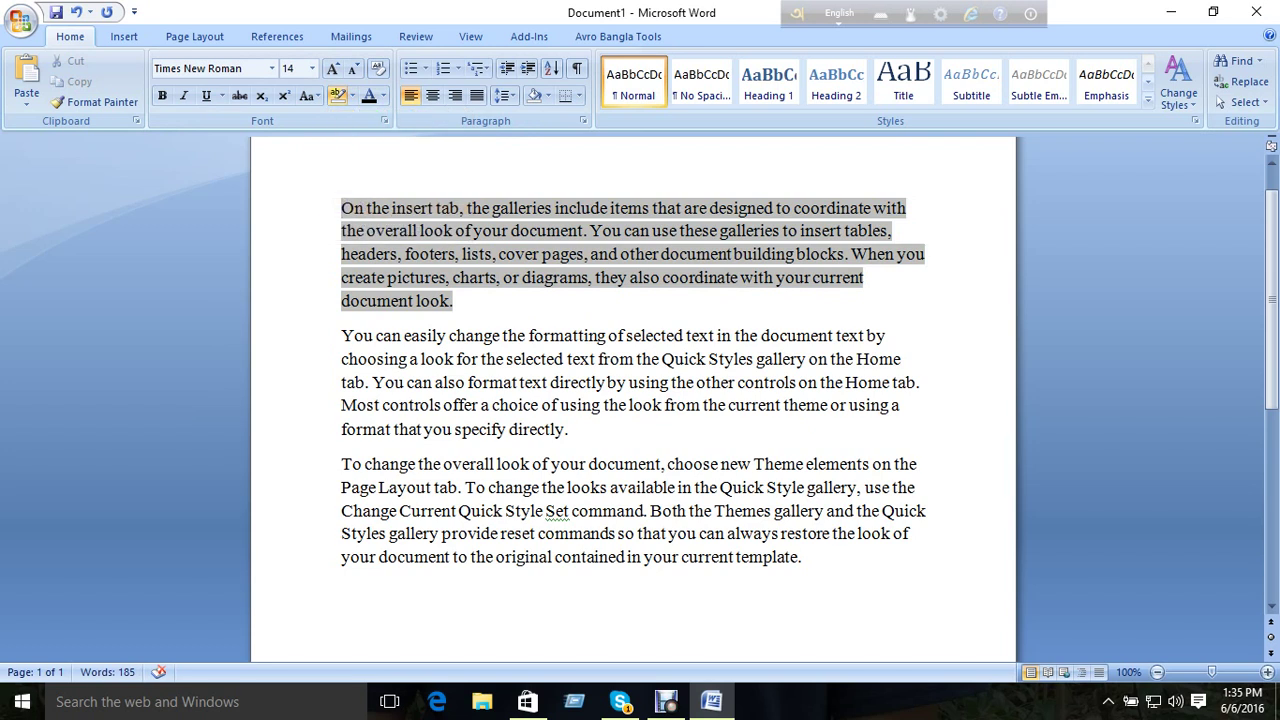
left_click_drag(455, 300, 341, 208)
left_click(341, 208)
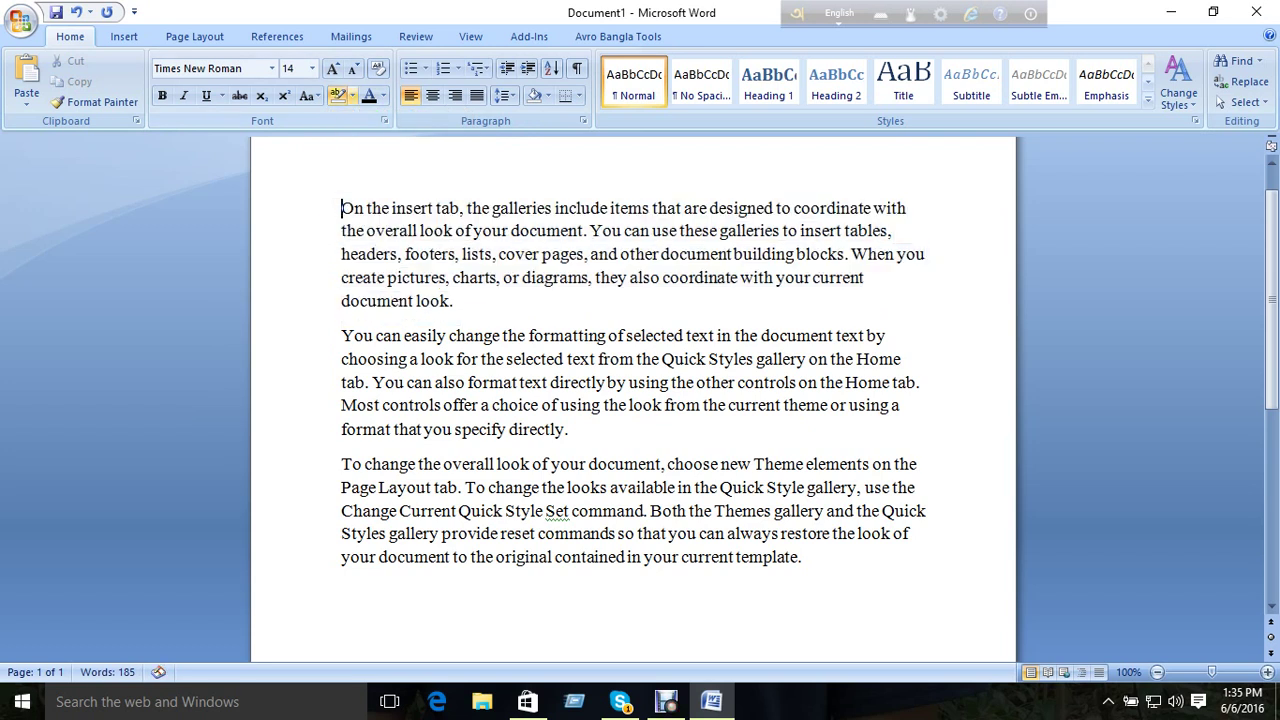
left_click(352, 95)
left_click(380, 205)
mouse_move(455, 300)
left_mouse_down()
mouse_move(366, 208)
mouse_move(341, 208)
left_mouse_up()
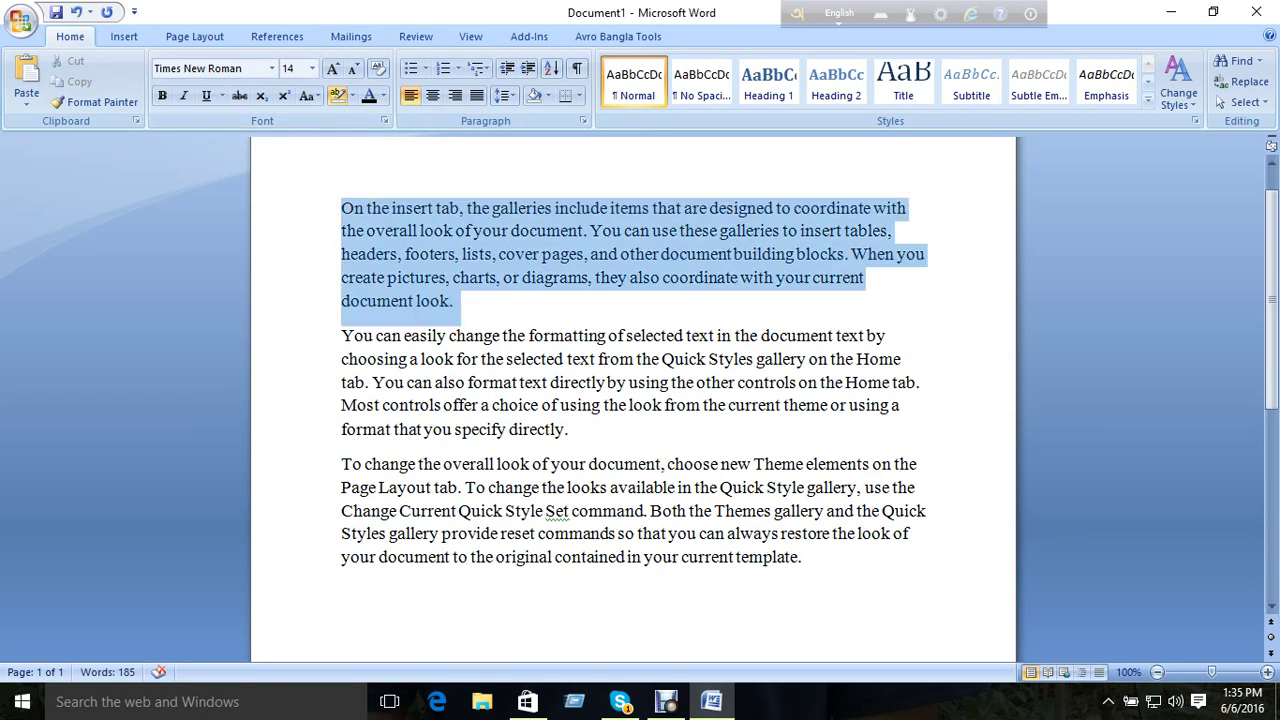
- Select the first paragraph and highlight it in yellow
left_click(341, 208)
left_click(383, 95)
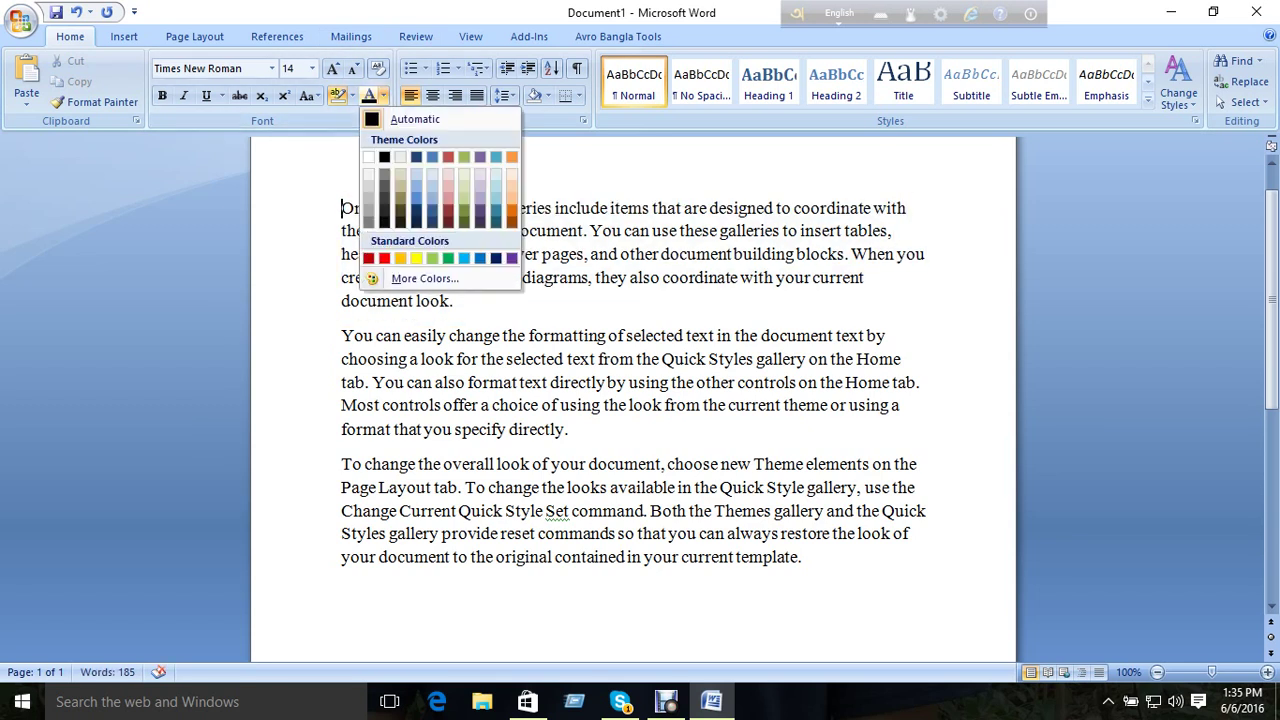
key("Escape")
key("ctrl+shift+Down")
key("Left")
key("ctrl+shift+Right")
key("ctrl+shift+Down")
key("Right")
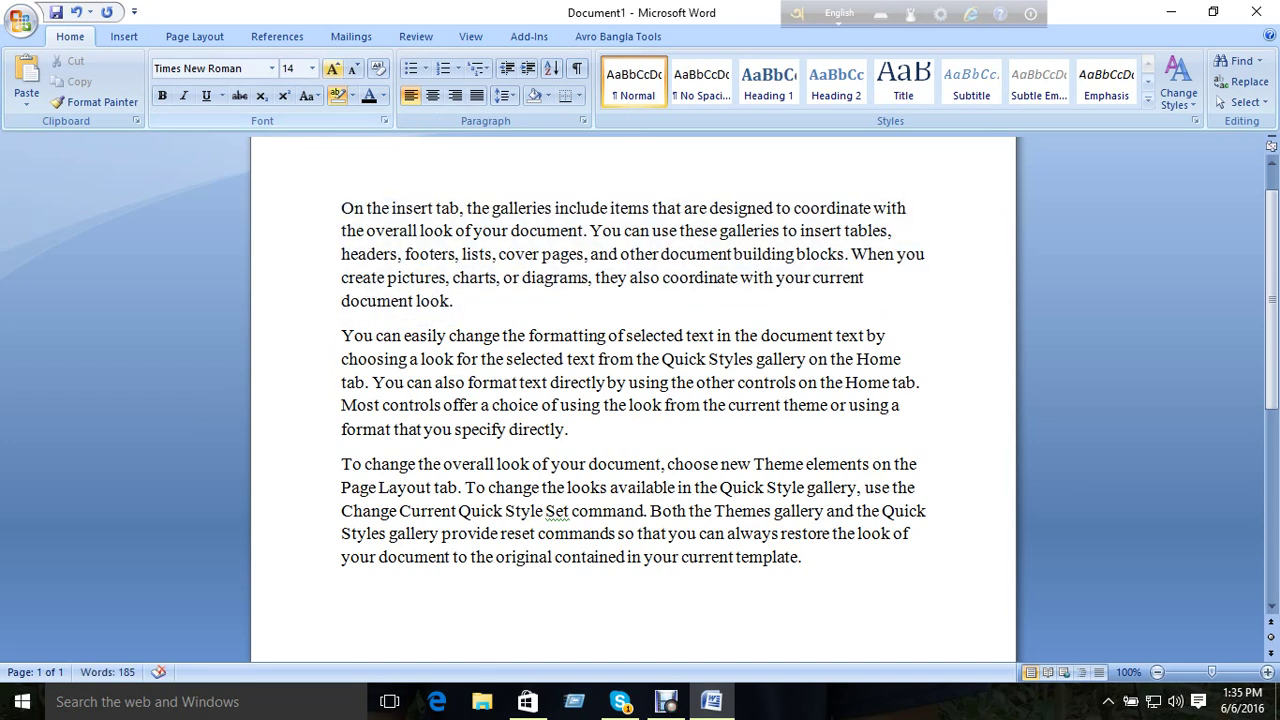
key("alt+h")
key("i")
key("Escape")
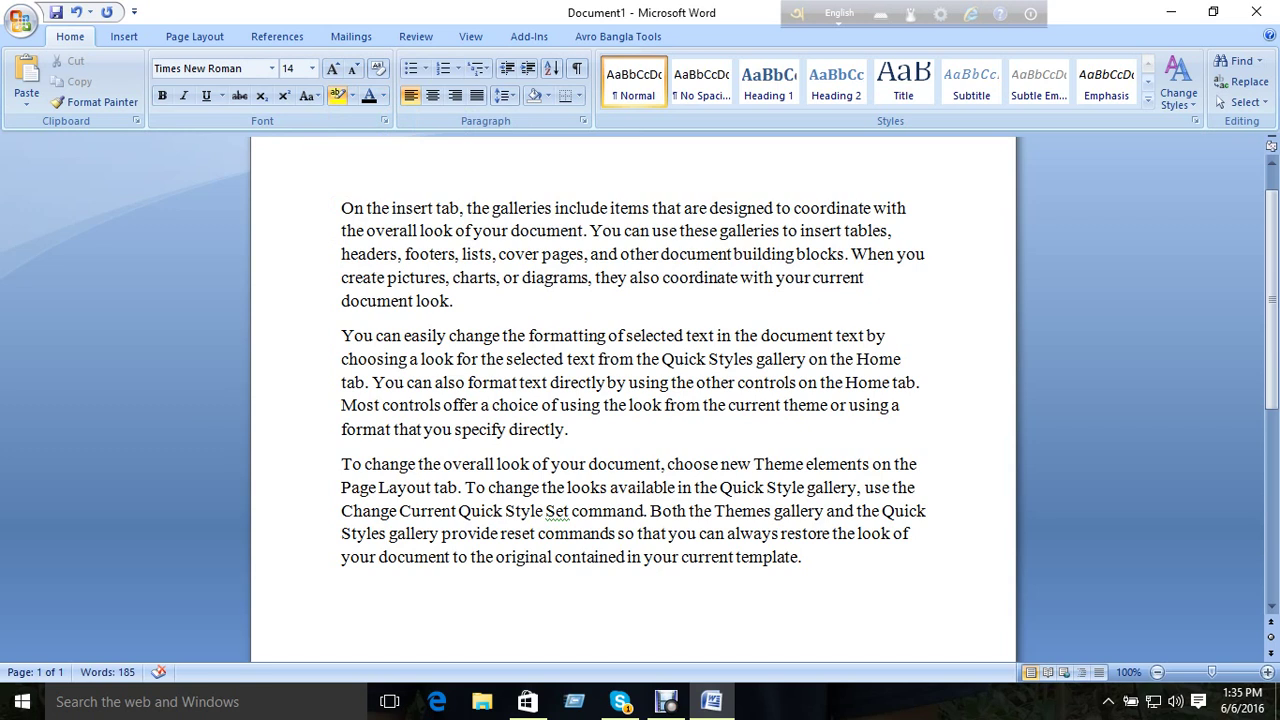
key("shift+Down")
key("shift+Down")
key("shift+Down")
key("shift+End")
key("ctrl+alt+h")
key("Right")
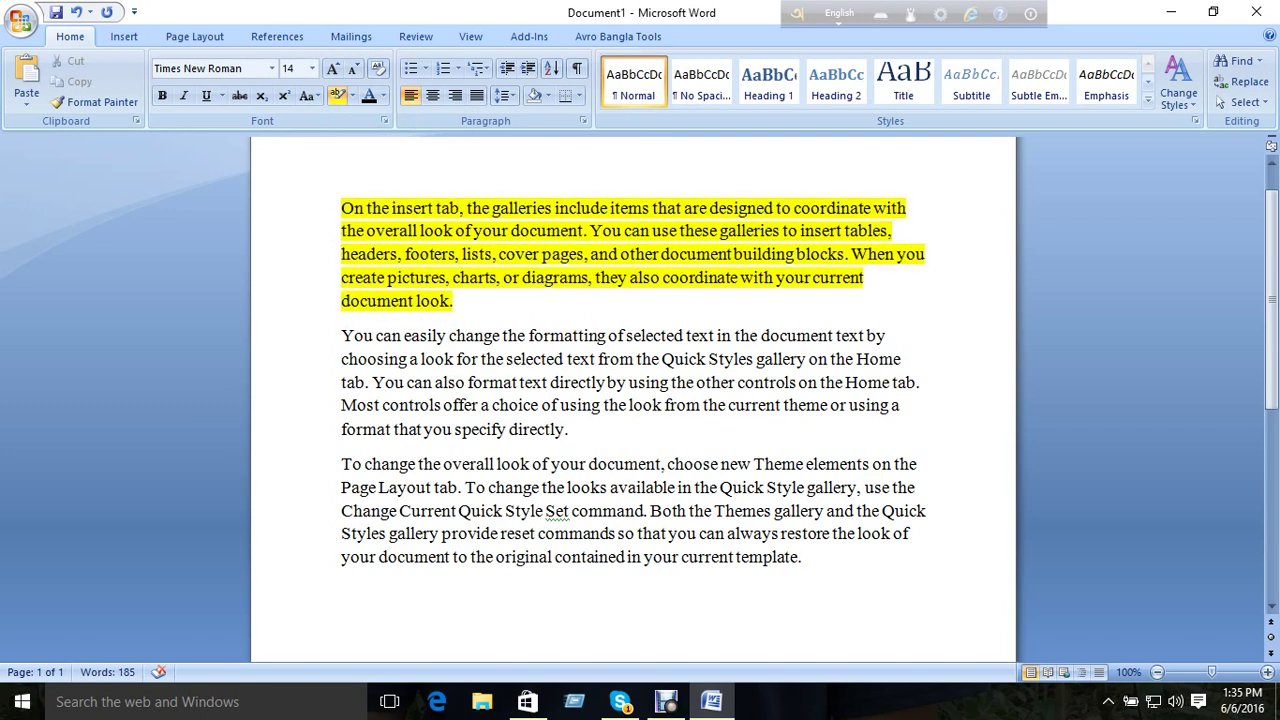
- Look at the font colour and highlight choices in the second paragraph without changing anything
key("alt+h")
key("f")
key("c")
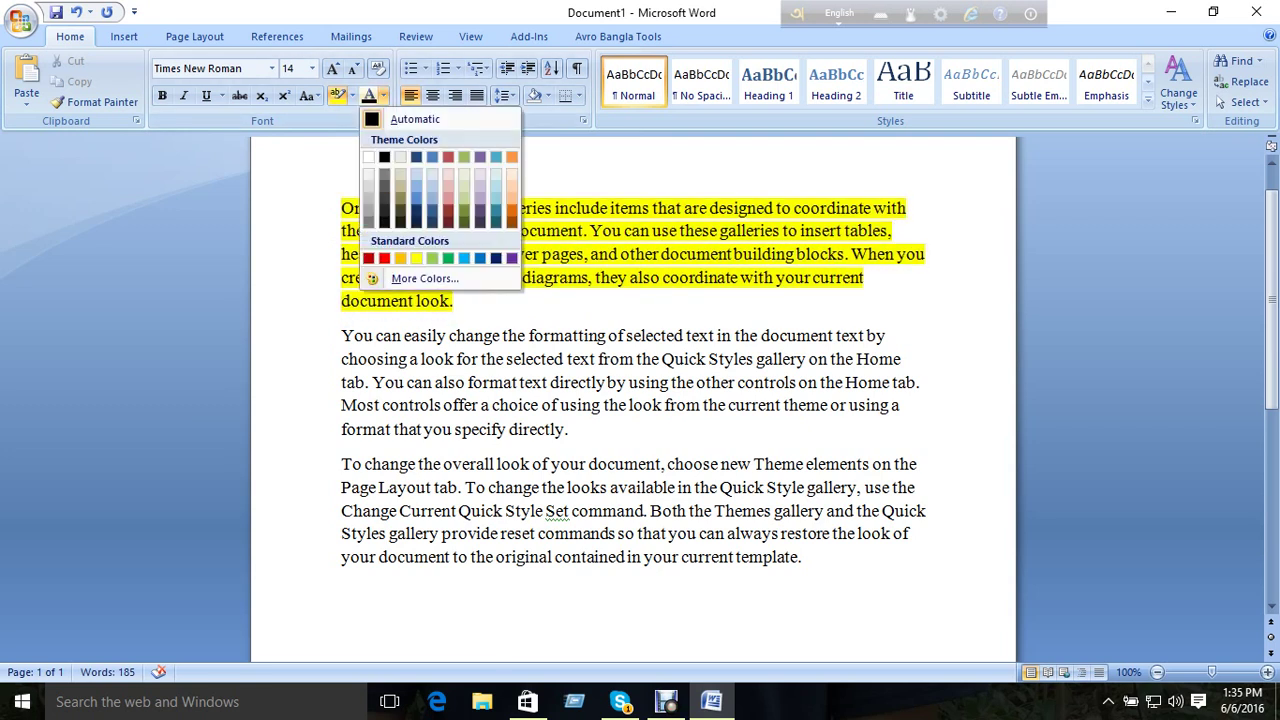
key("Escape")
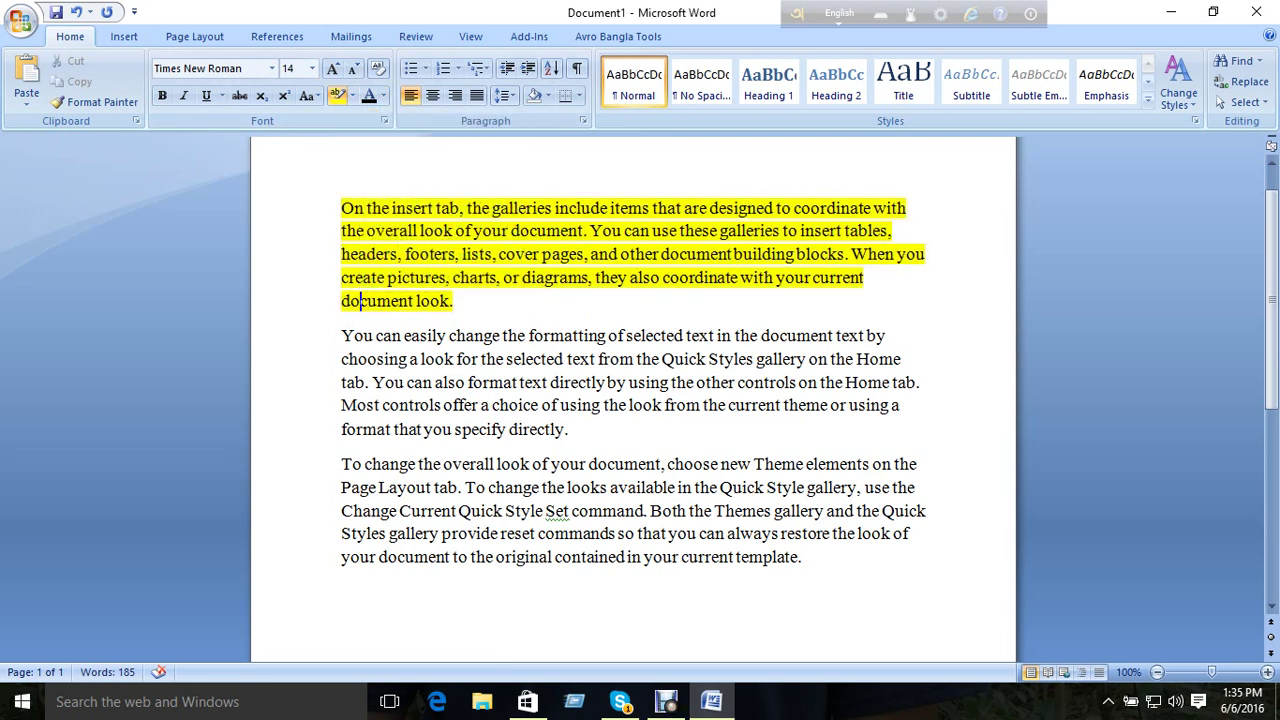
key("End")
left_click(474, 335)
key("alt+h")
key("i")
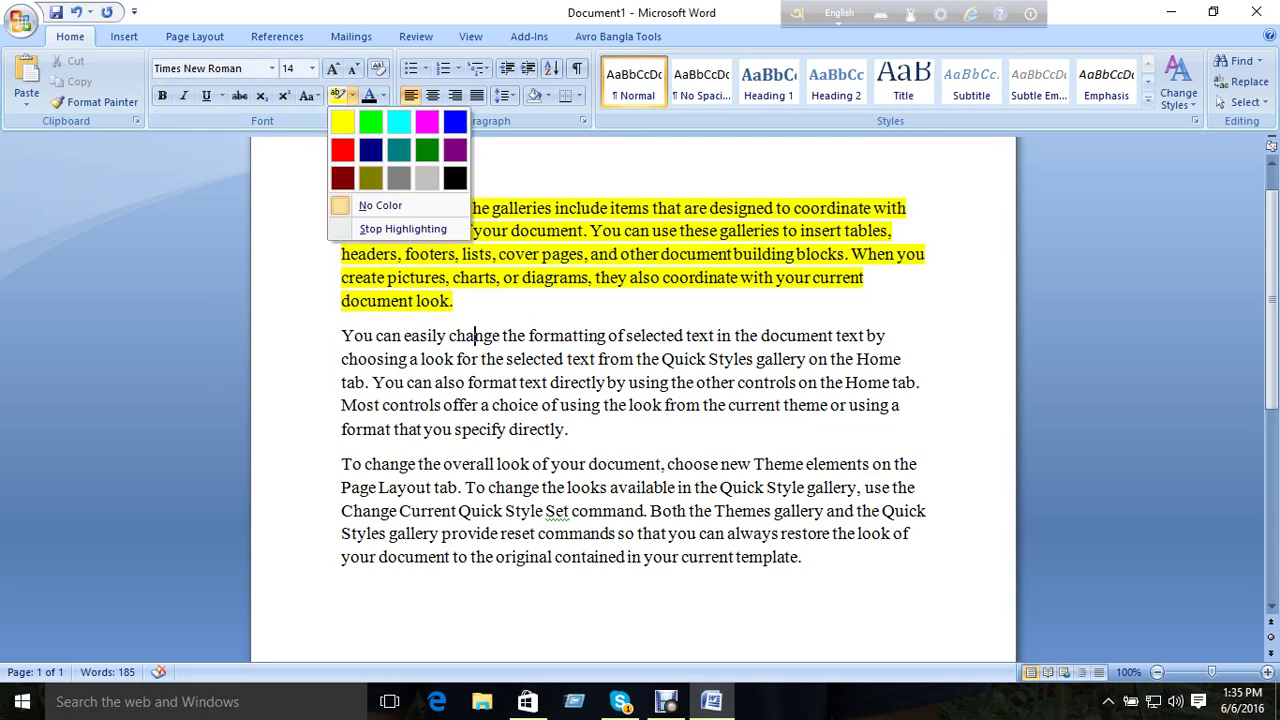
key("Escape")
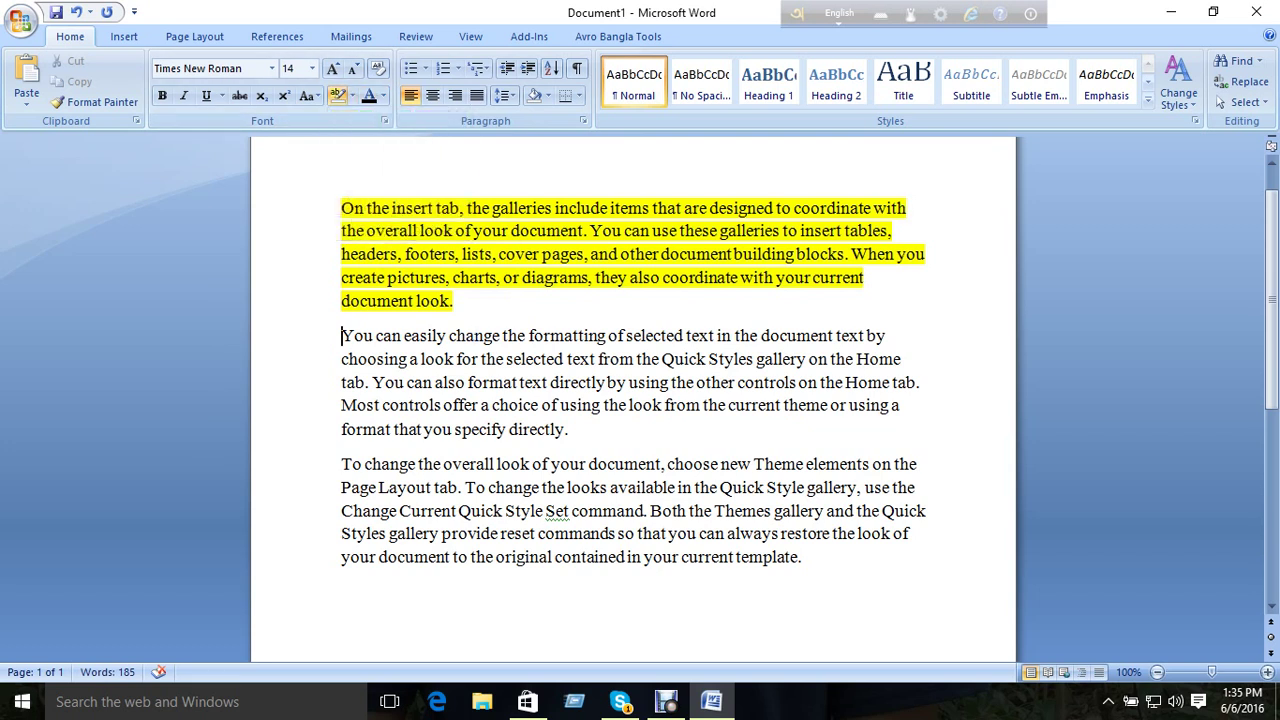
- Select the second paragraph, then select the whole document with Ctrl+A
key("shift+Down")
key("shift+Down")
key("shift+Down")
left_click(568, 429)
key("shift+Up")
key("shift+Up")
key("shift+Up")
key("ctrl+shift+Up")
key("Left")
key("ctrl+a")
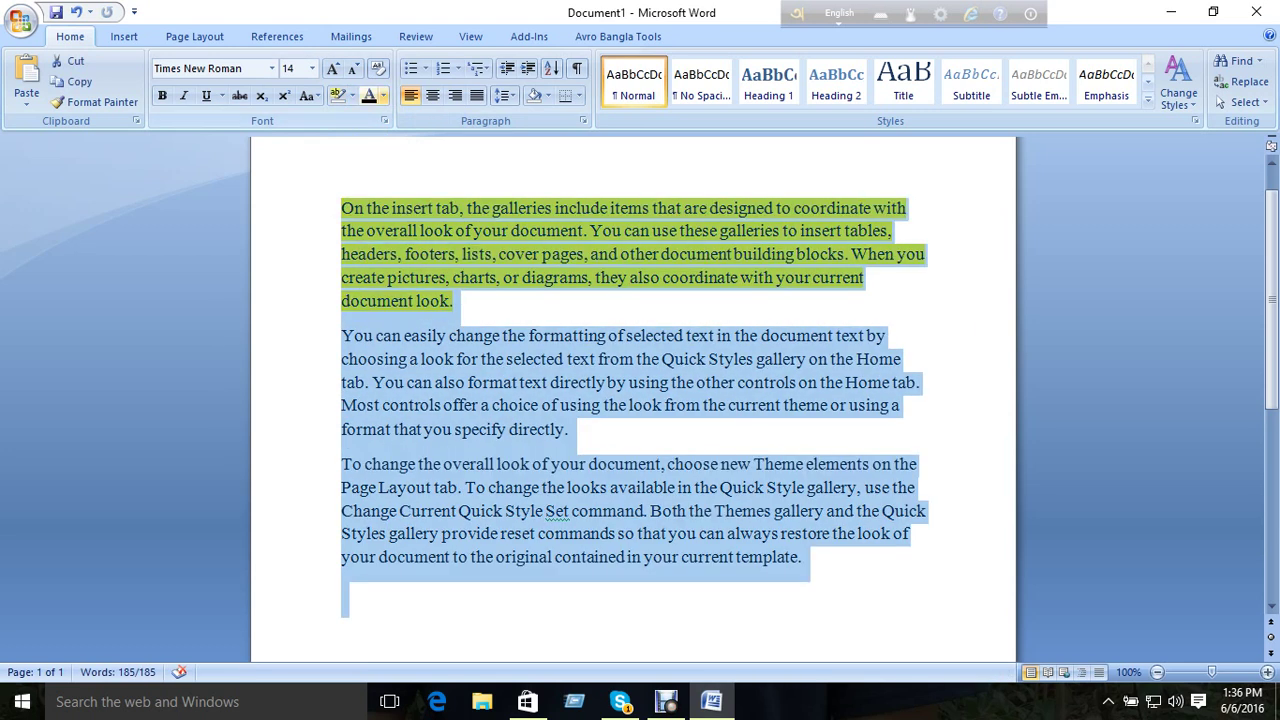
- Turn all the document text red
left_click(383, 95)
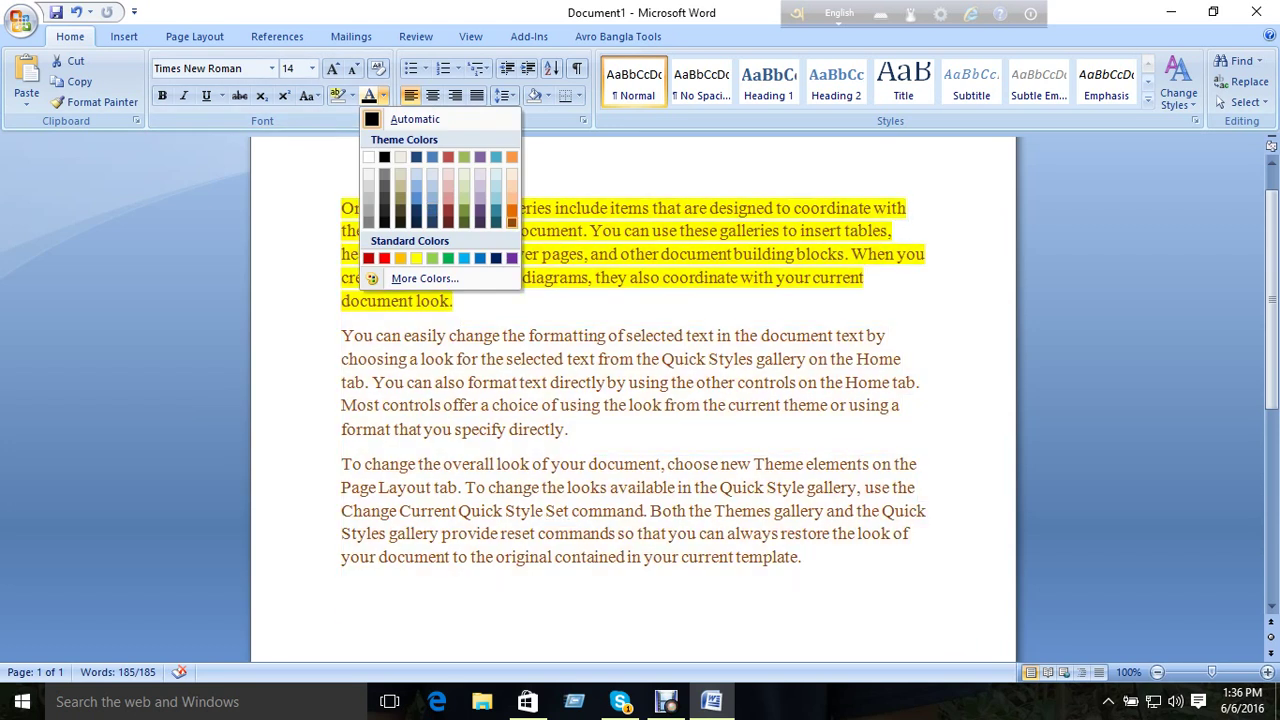
left_click(384, 258)
left_click(453, 301)
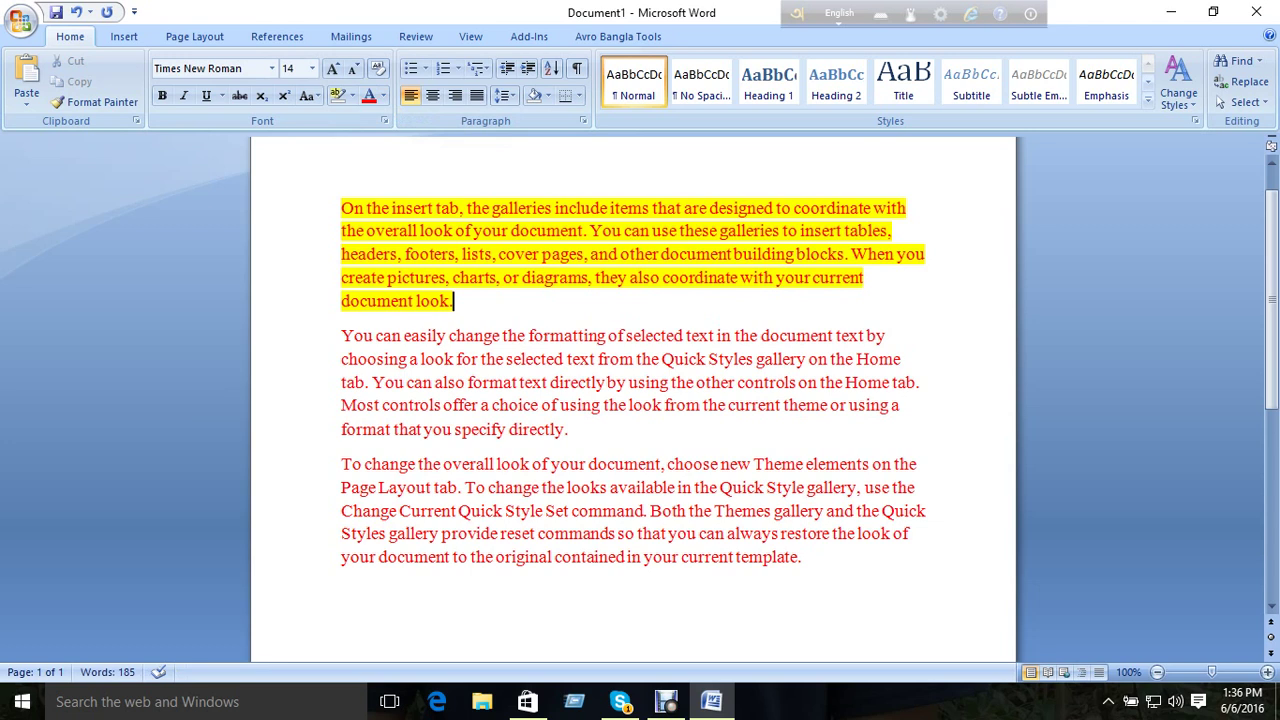
left_click(581, 359)
- Set all text back to Automatic black, remove all highlighting, and clear the last paragraph's formatting
left_click(383, 96)
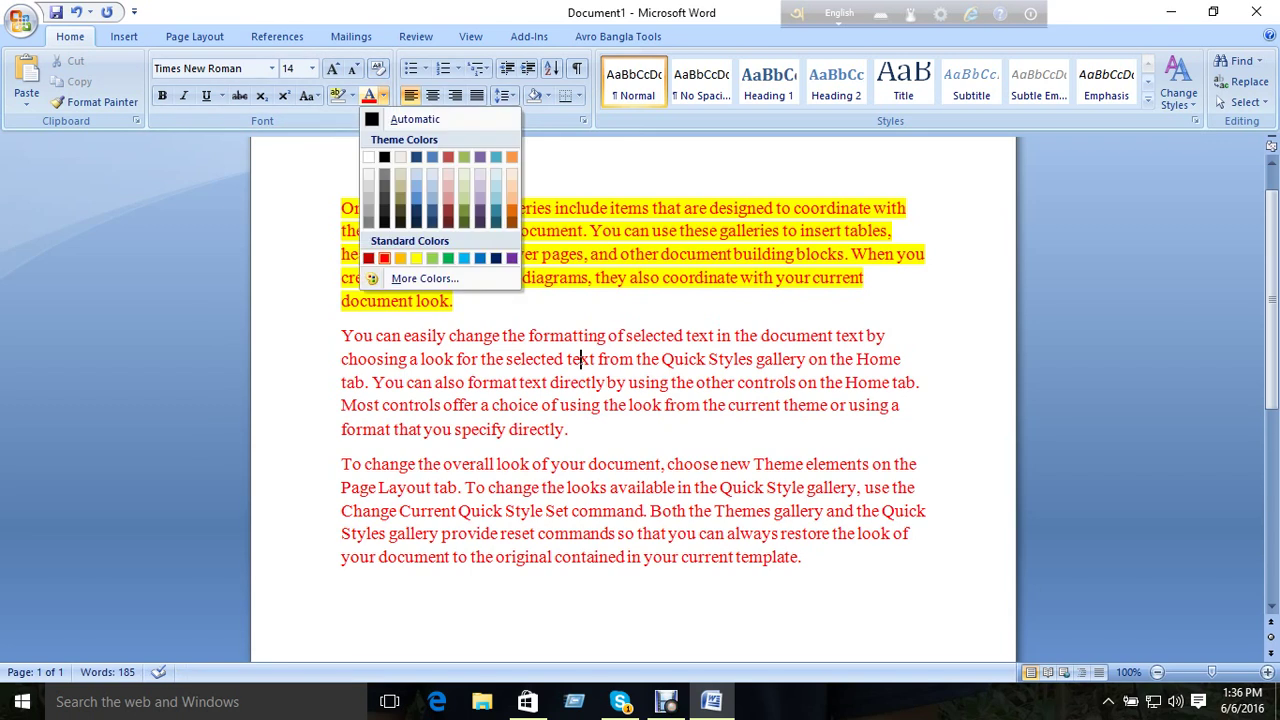
left_click(414, 119)
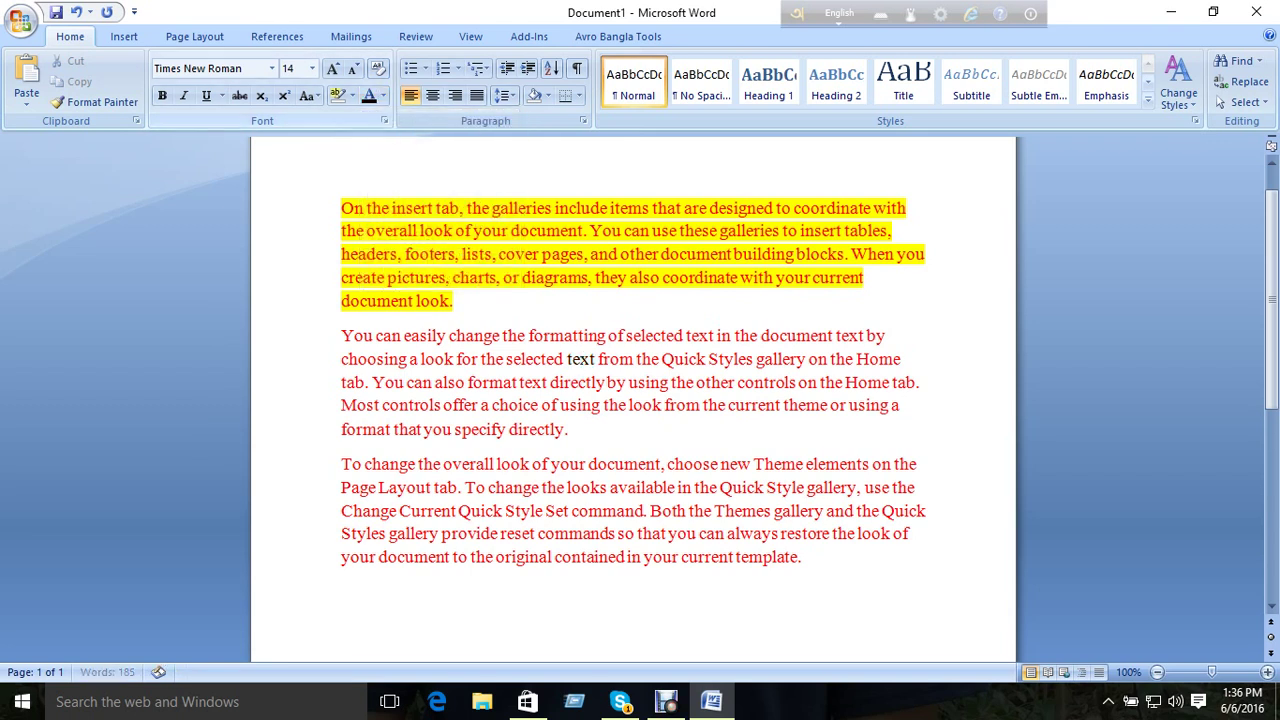
key("ctrl+a")
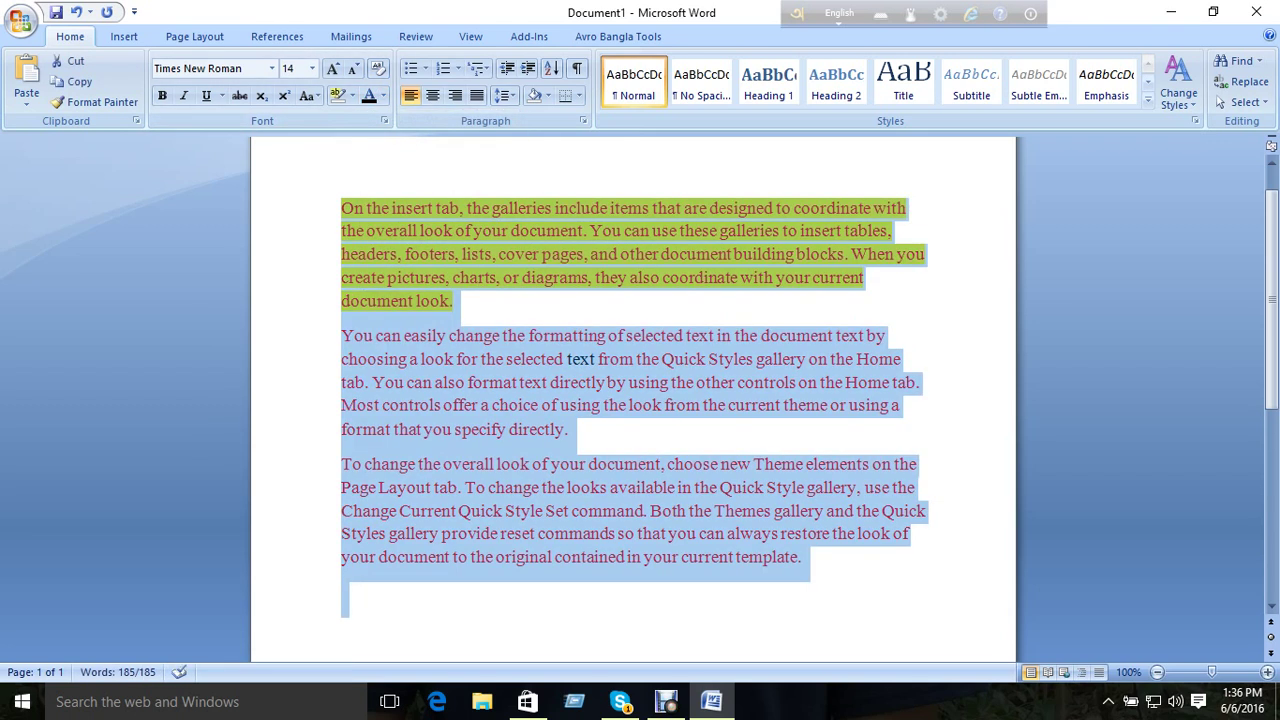
left_click(383, 96)
left_click(383, 96)
left_click(352, 96)
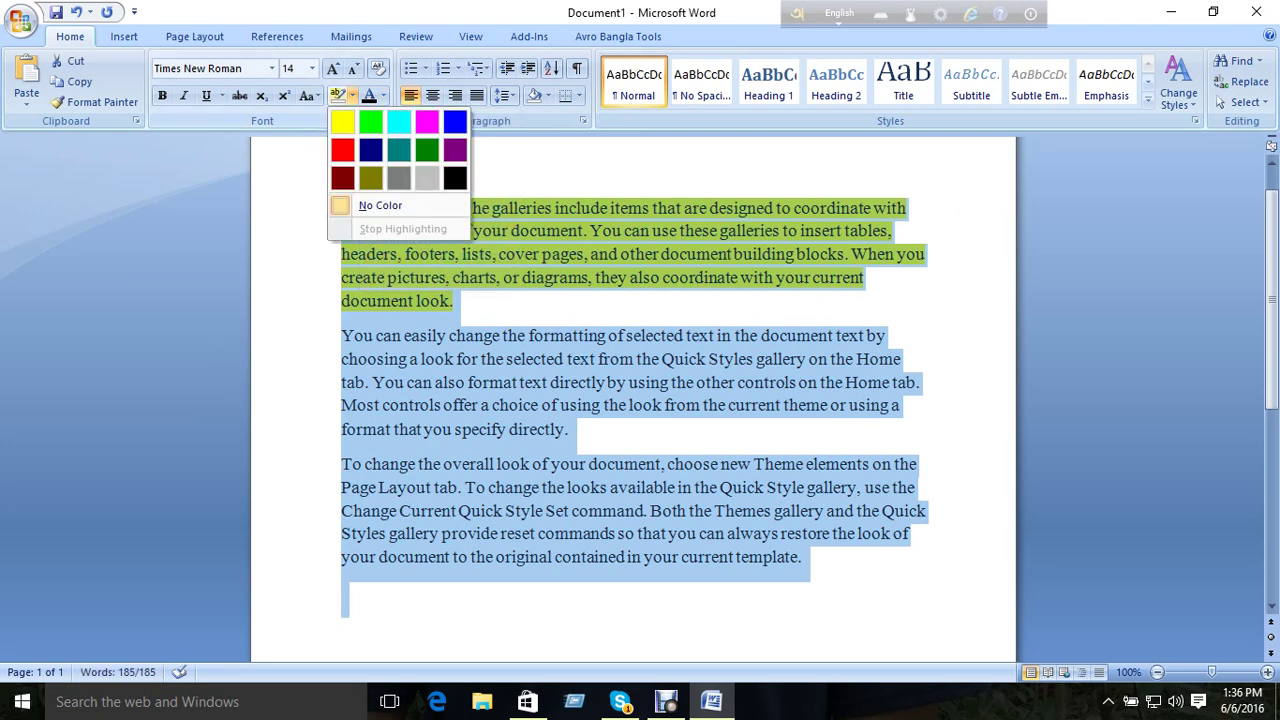
left_click(380, 205)
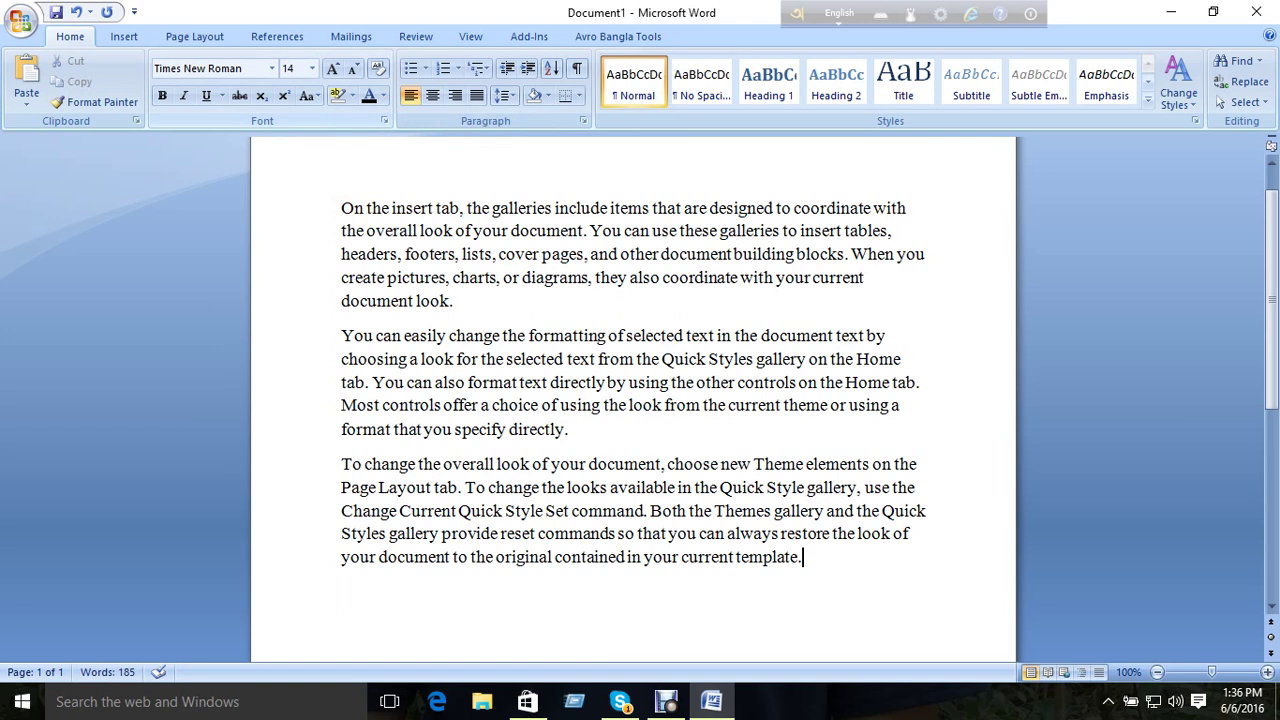
left_click(378, 68)
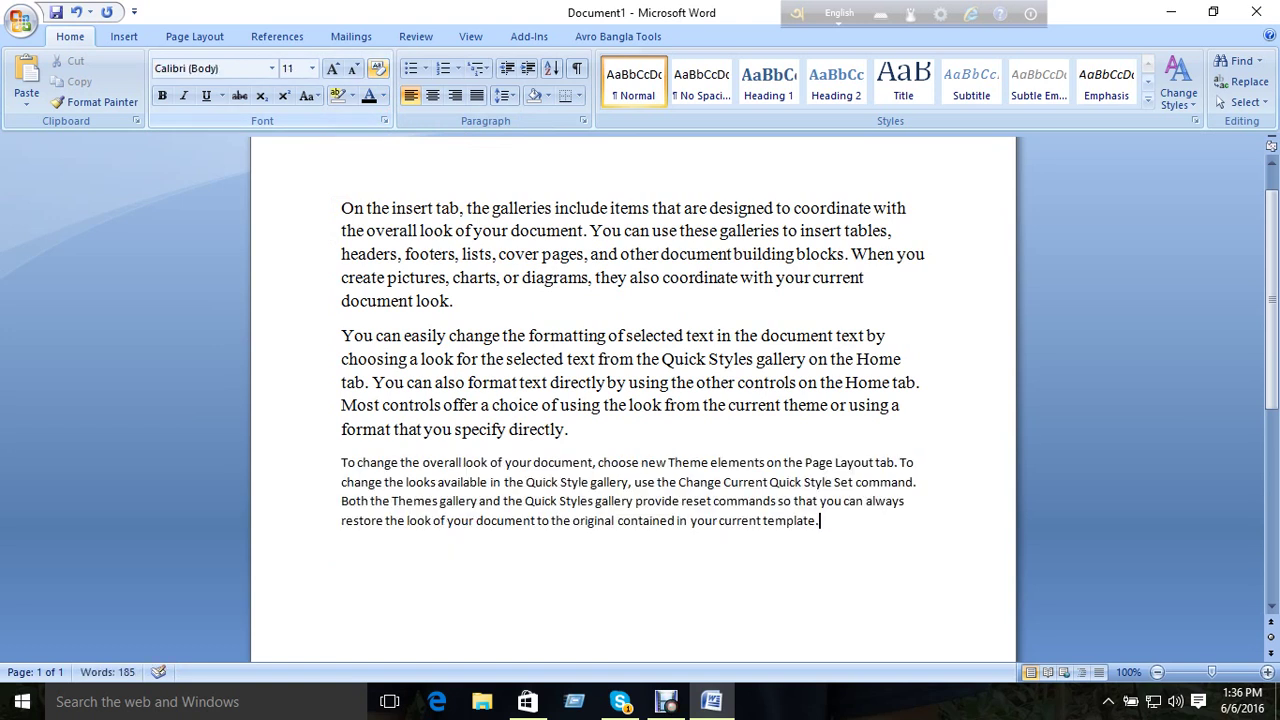
- Restore Times New Roman 14 on the last paragraph and bring up the bullet styles
left_click_drag(820, 524, 341, 462)
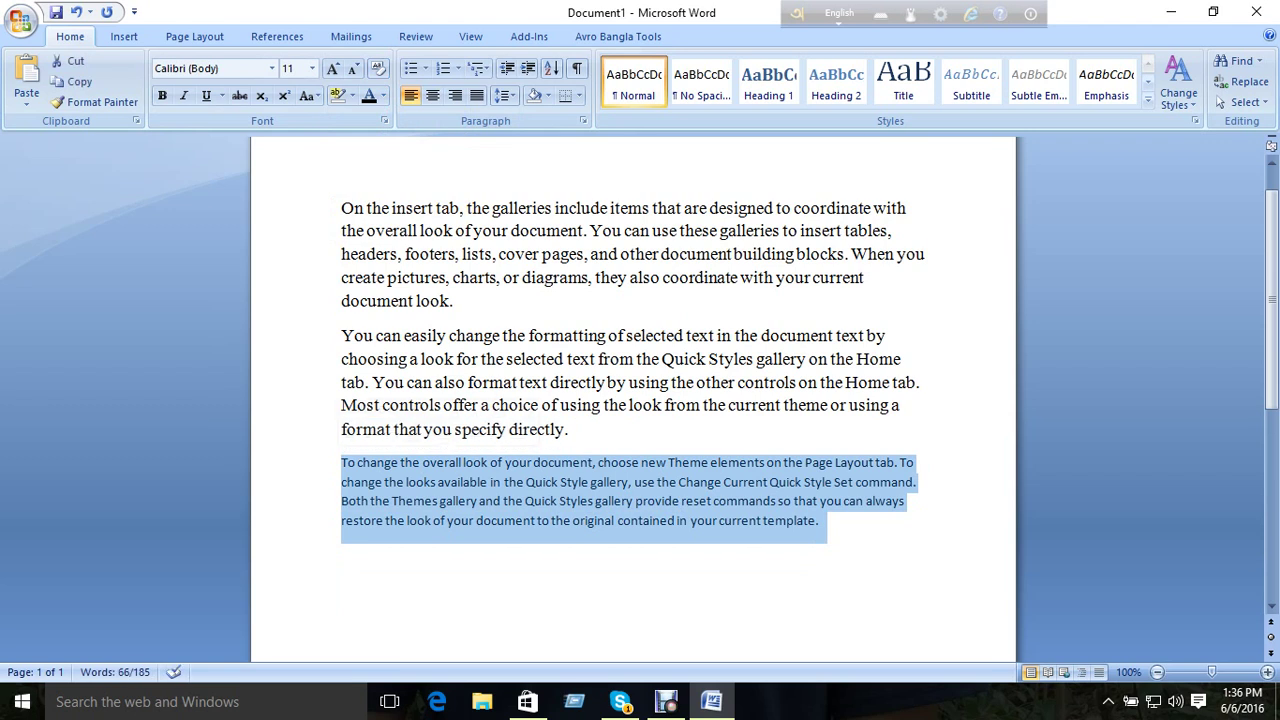
left_click(820, 520)
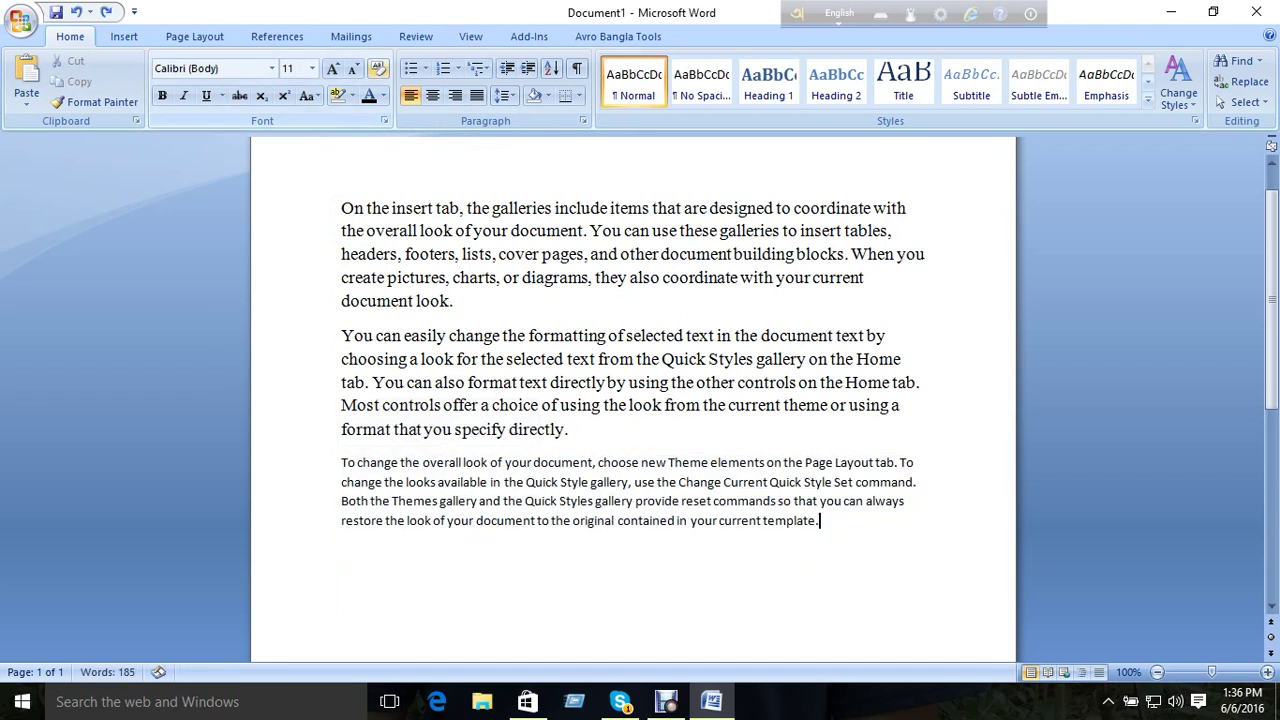
left_click(378, 68)
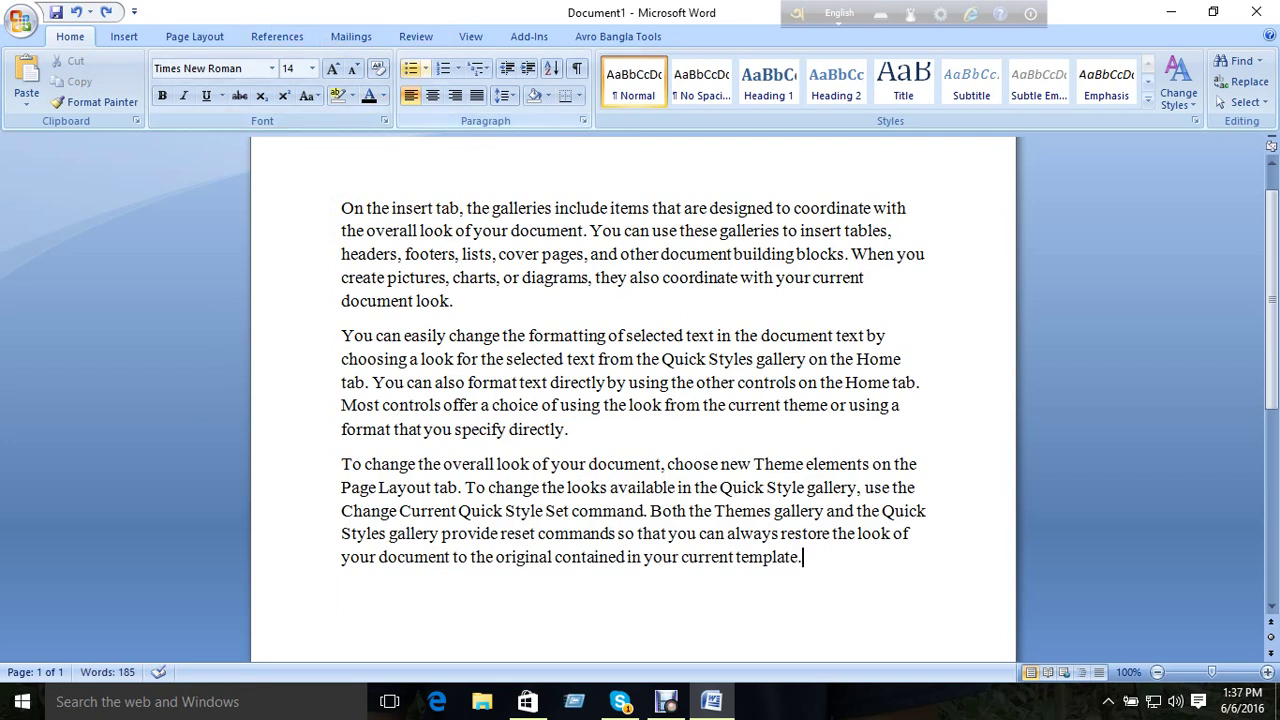
left_click(426, 68)
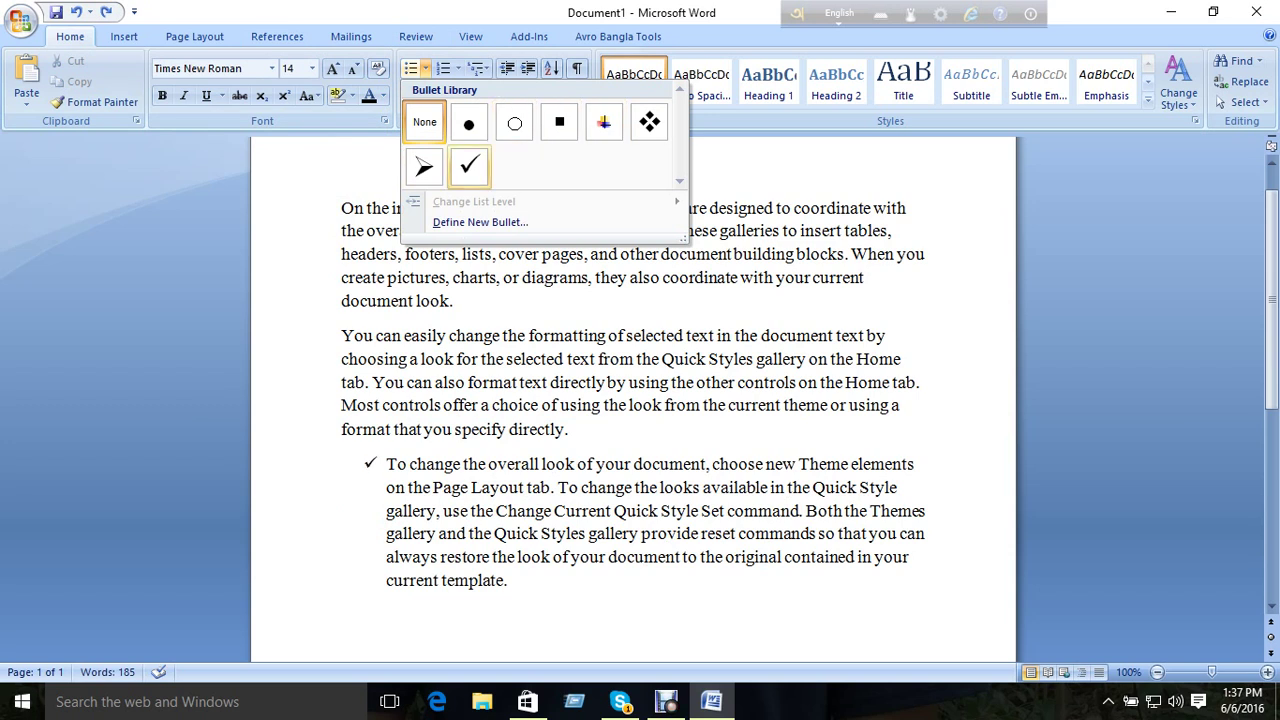
- Give the last paragraph an arrow bullet and the second paragraph a checkmark bullet
left_click(424, 167)
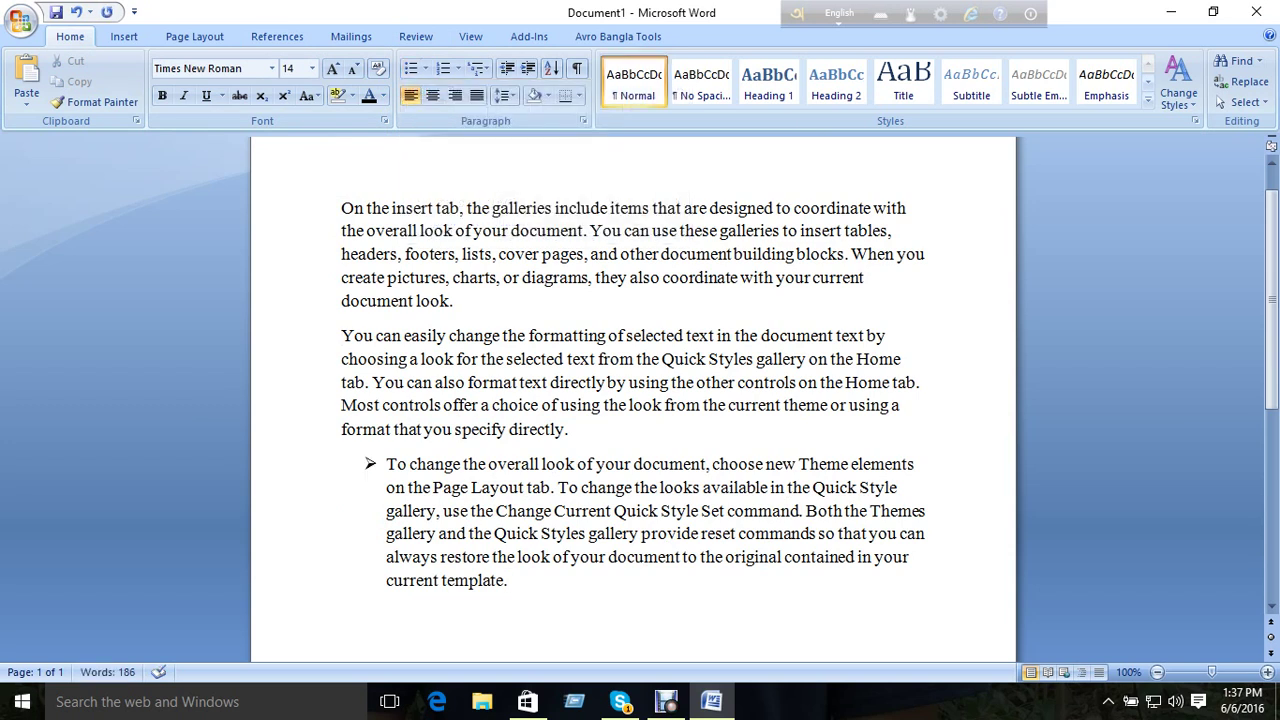
left_click(425, 68)
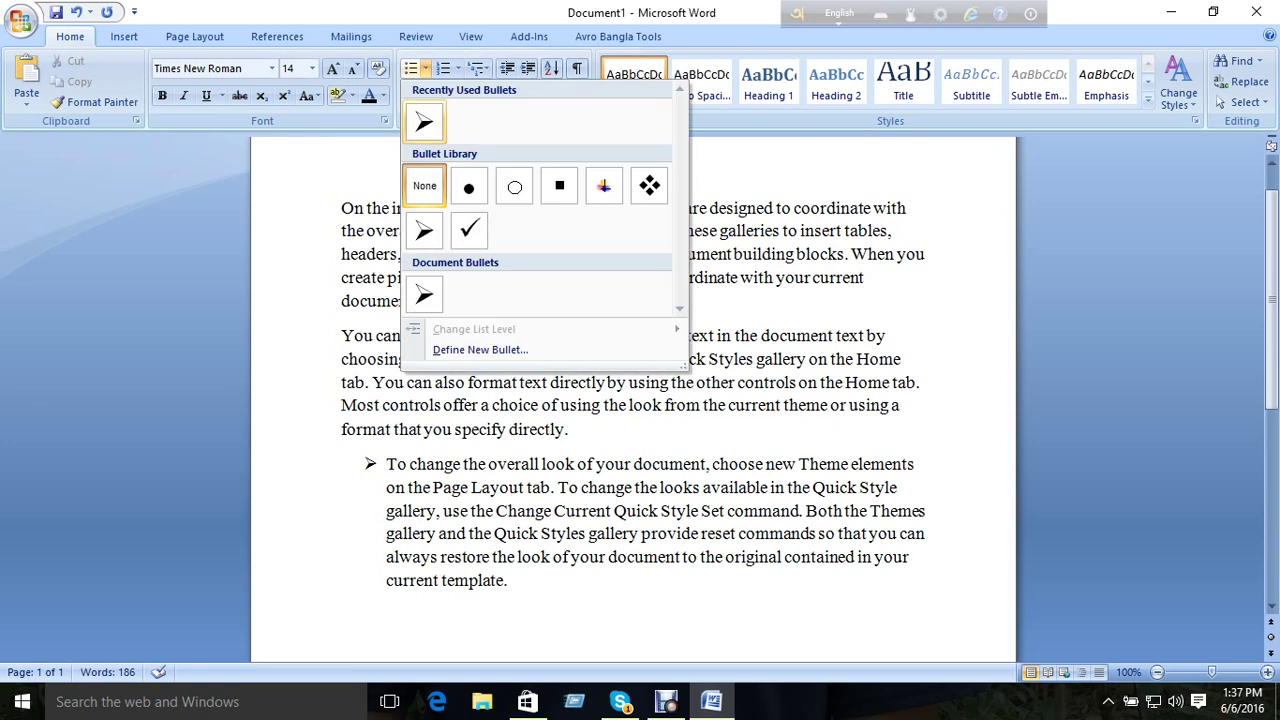
left_click(469, 230)
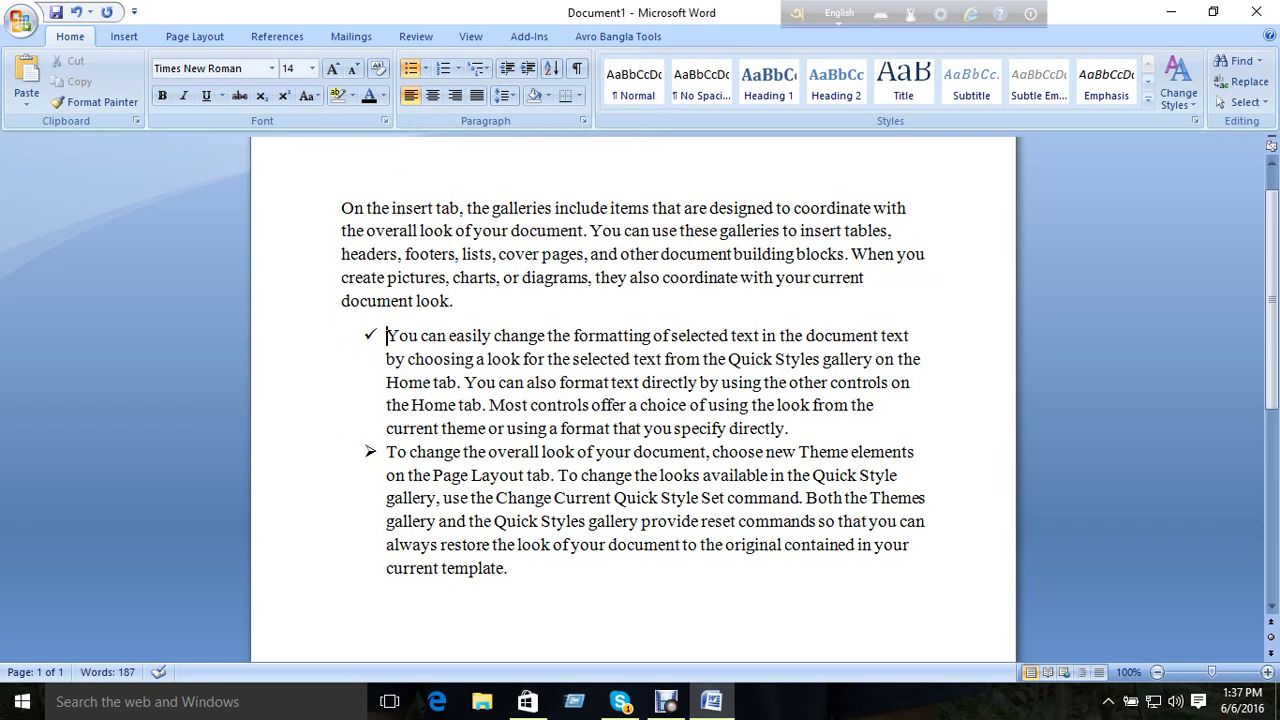
- Split the second paragraph before 'You can also' and 'Most controls', then apply Bullets to all paragraphs
key("Return")
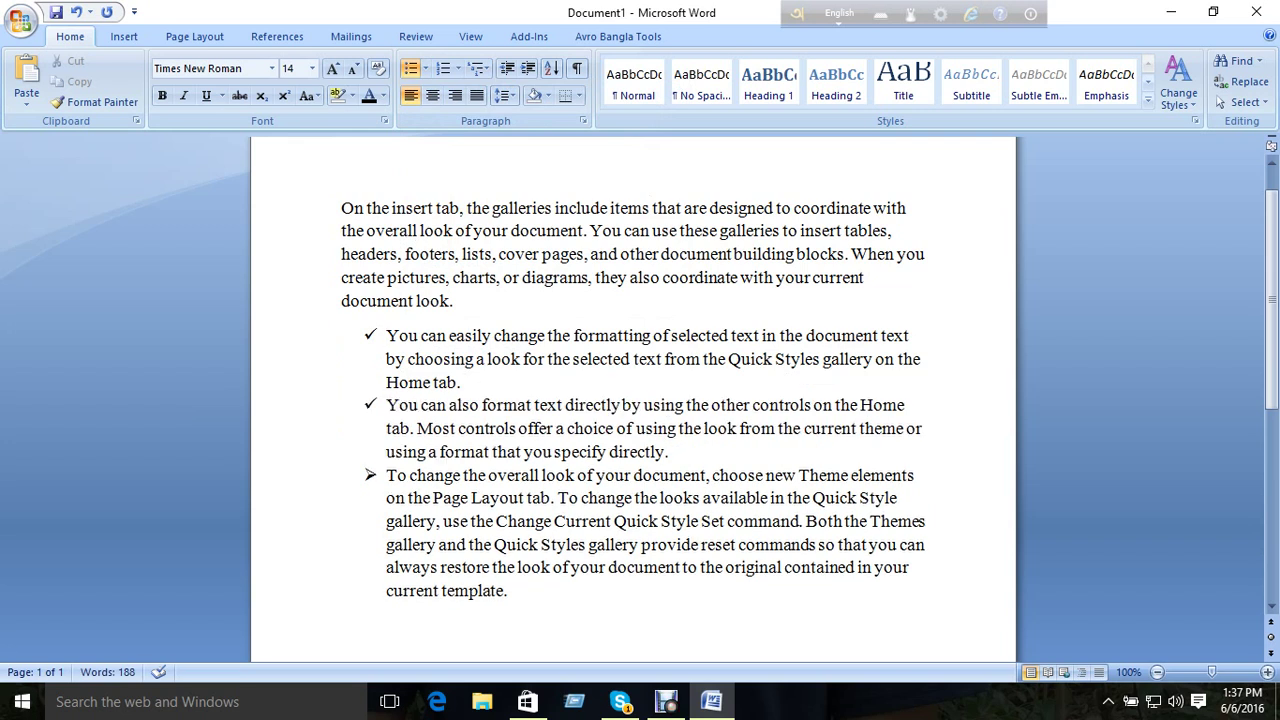
left_click(416, 428)
key("Return")
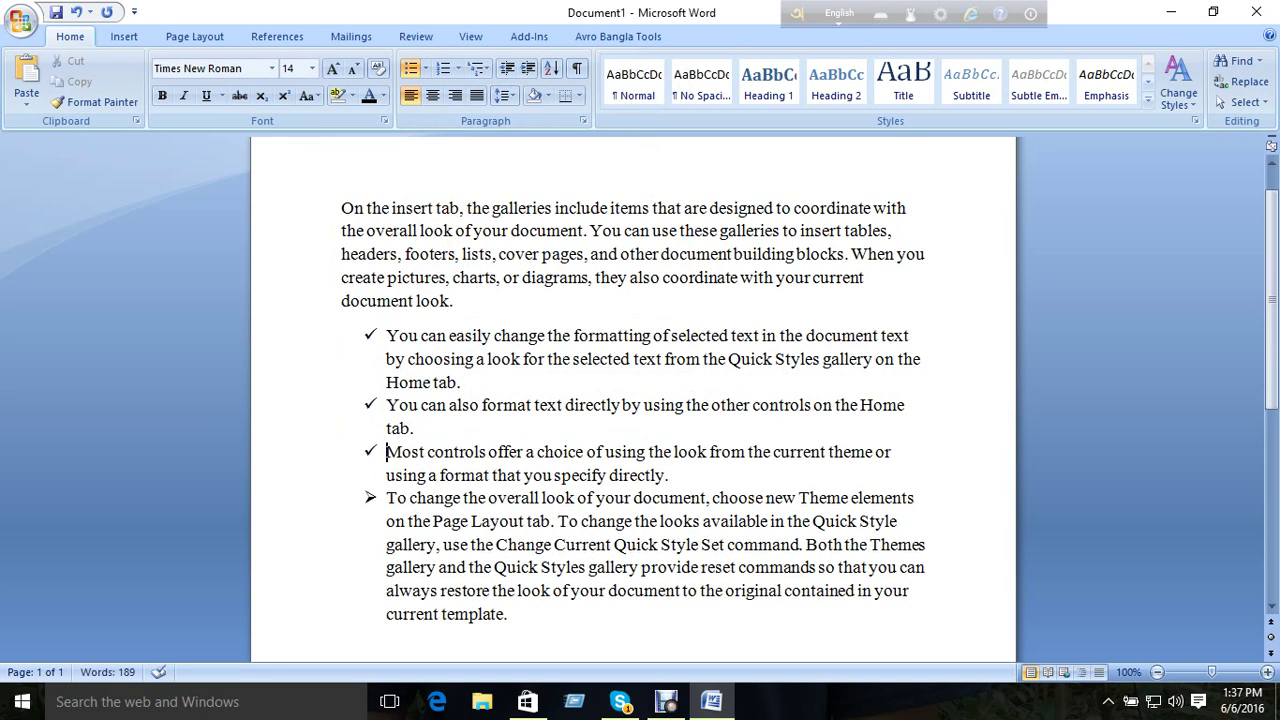
left_click(425, 68)
left_click(469, 230)
key("ctrl+a")
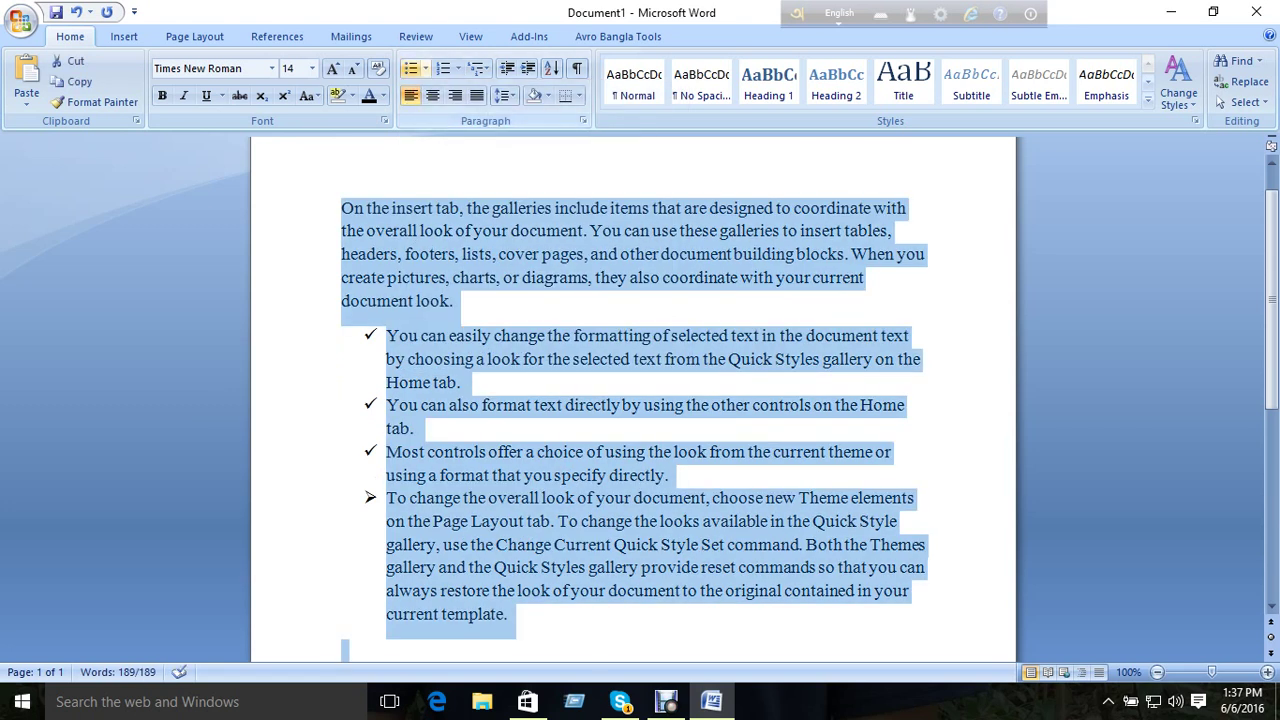
left_click(410, 68)
- Remove the bullets, try a multicolour arrow bullet on every paragraph, then remove bullets again
left_click(425, 68)
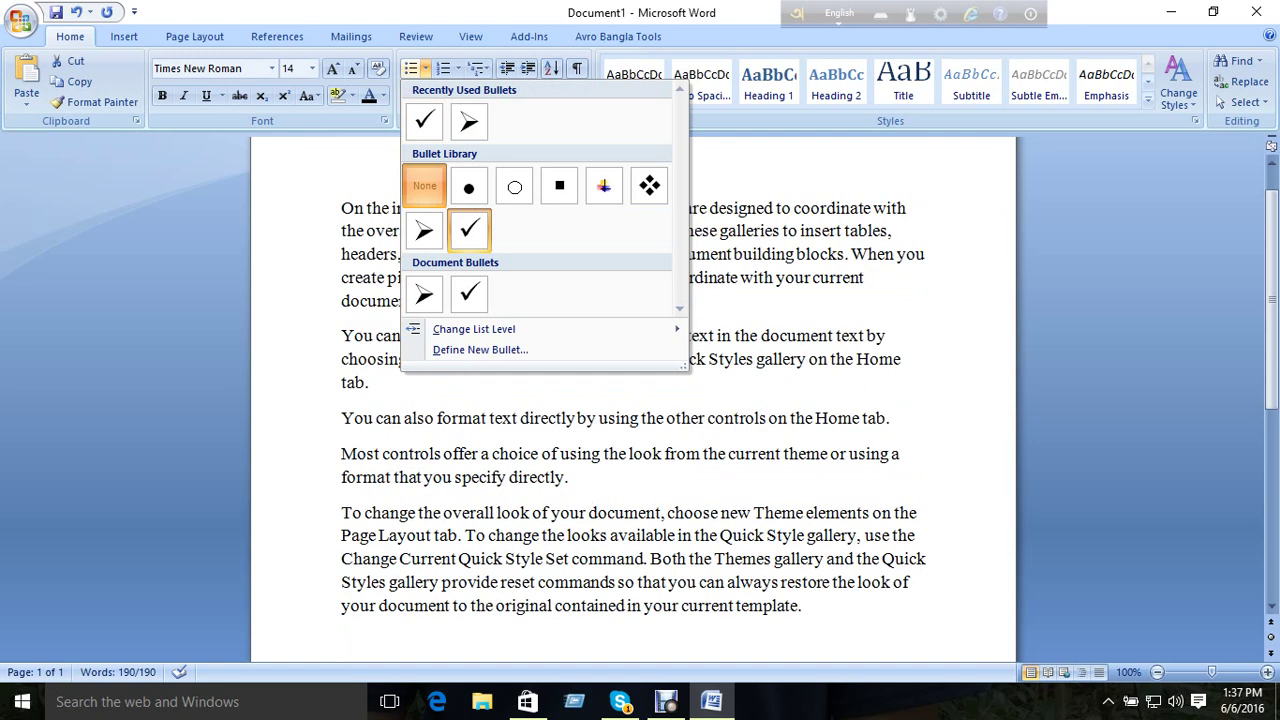
left_click(424, 185)
left_click(425, 68)
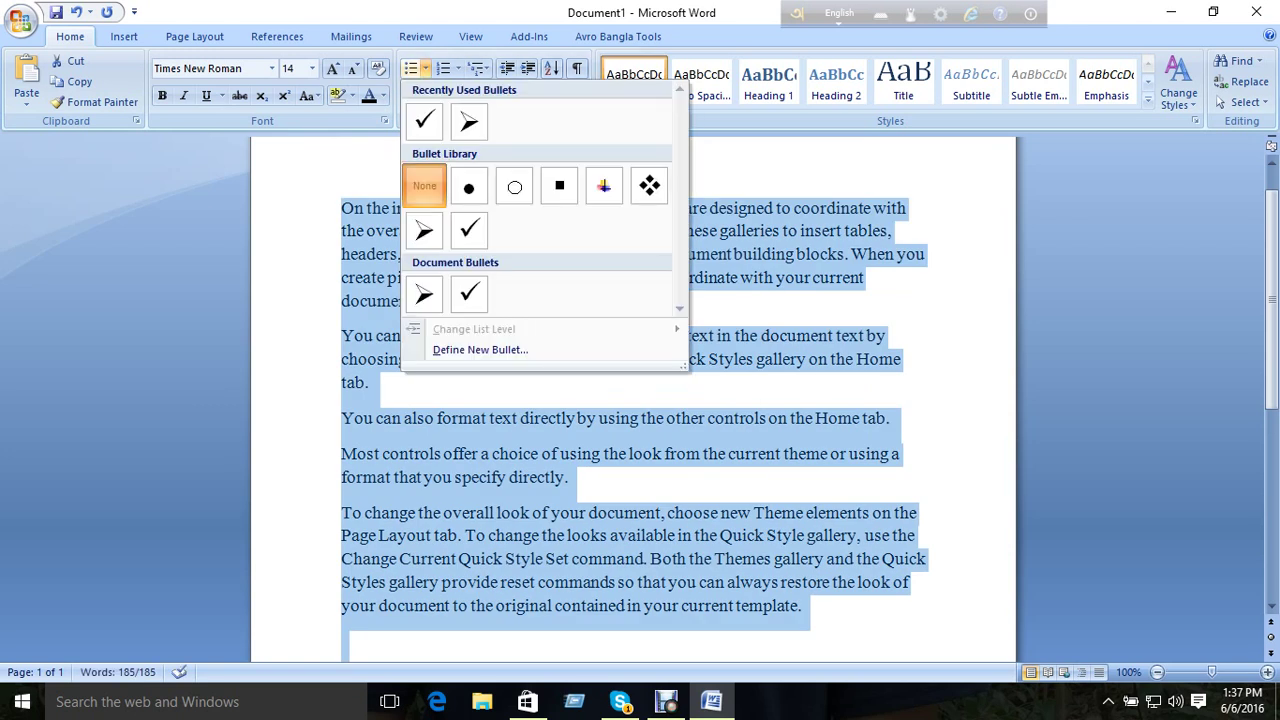
left_click(424, 185)
left_click(425, 68)
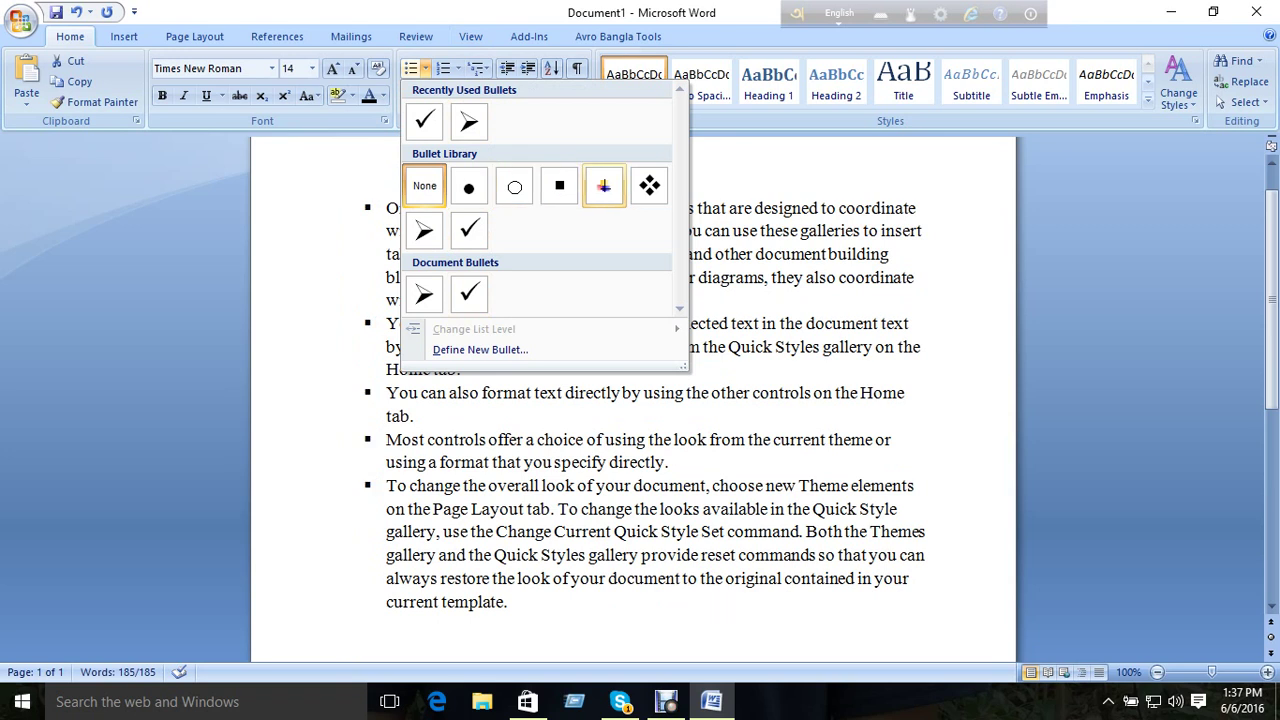
left_click(604, 185)
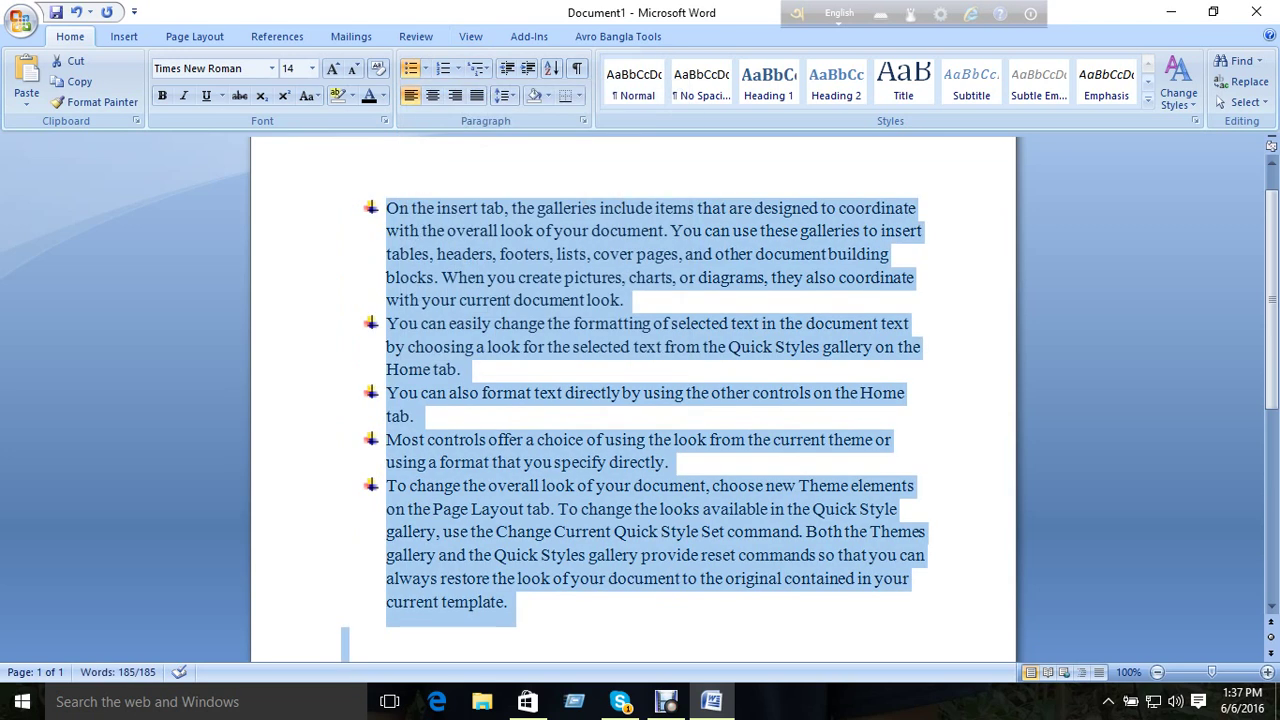
left_click(425, 68)
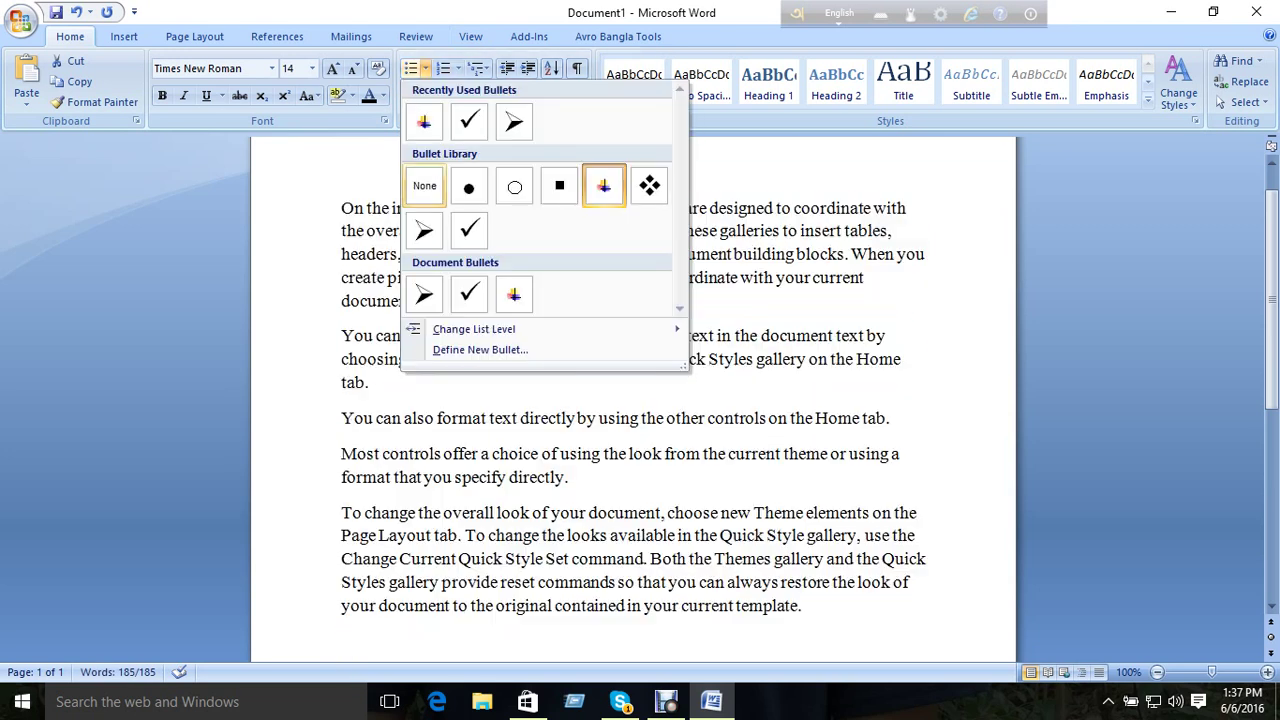
left_click(424, 185)
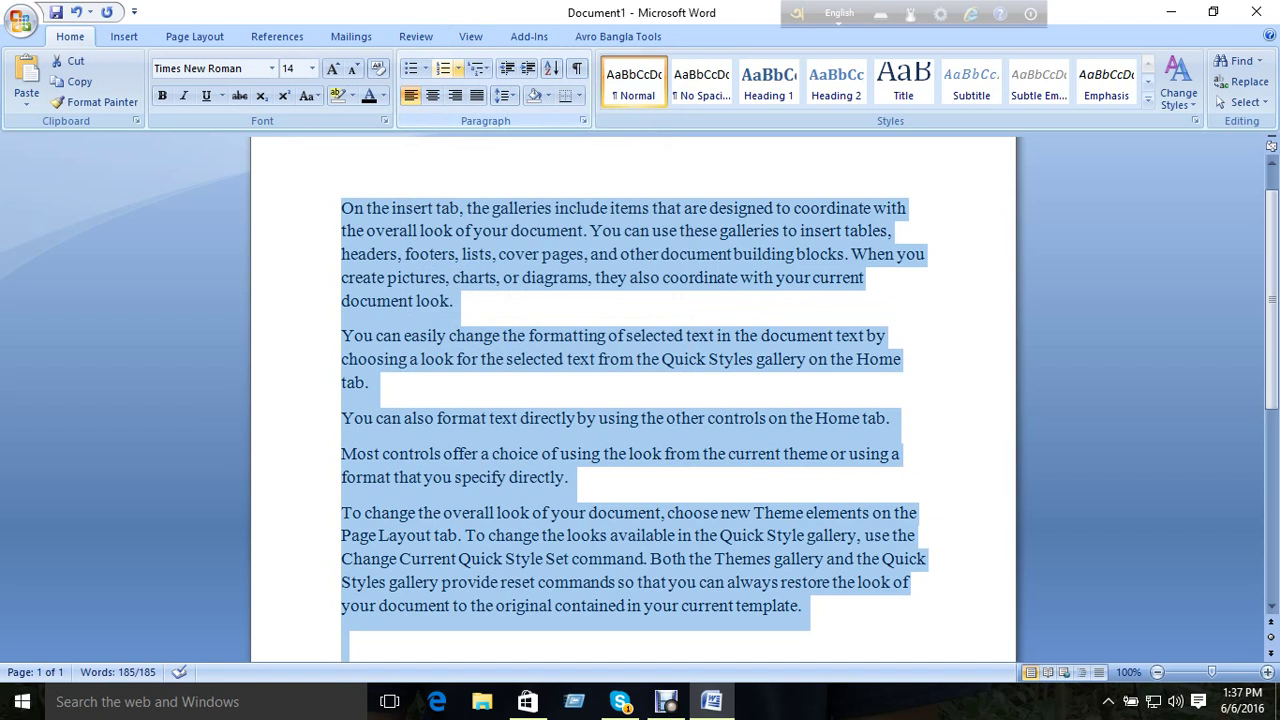
- Number the paragraphs A. through E., then set numbering to None
left_click(457, 68)
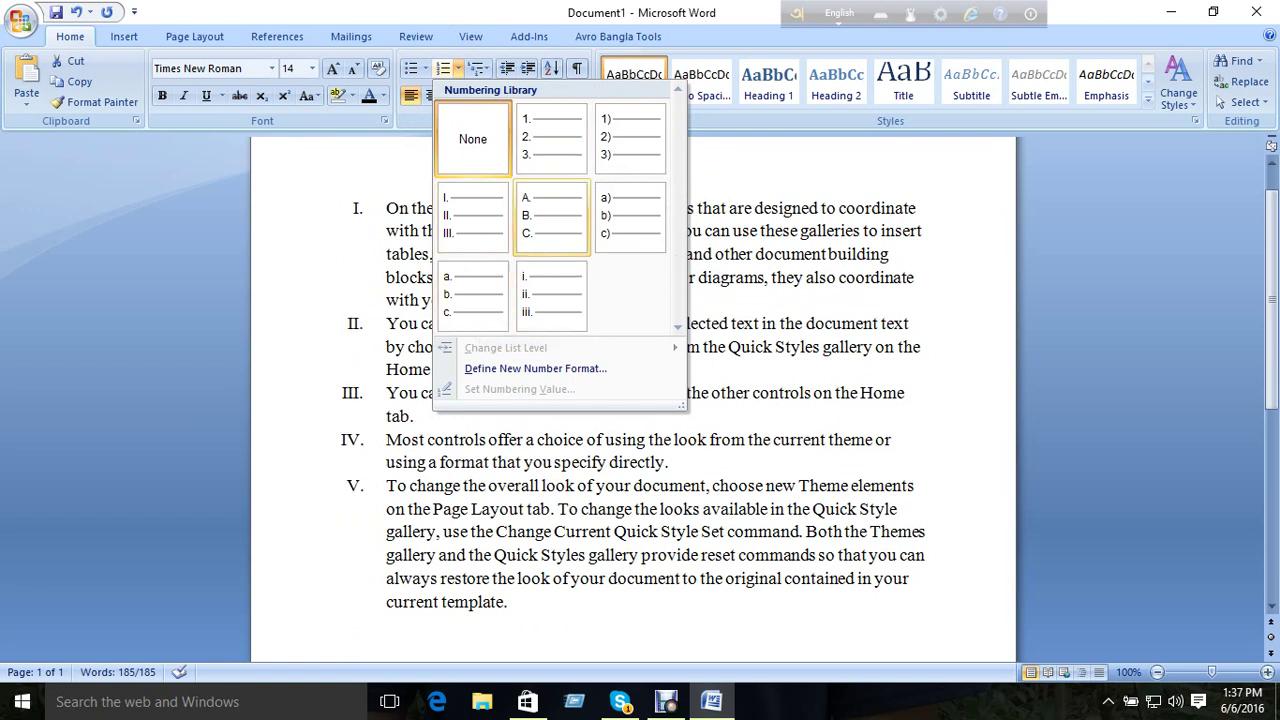
left_click(551, 215)
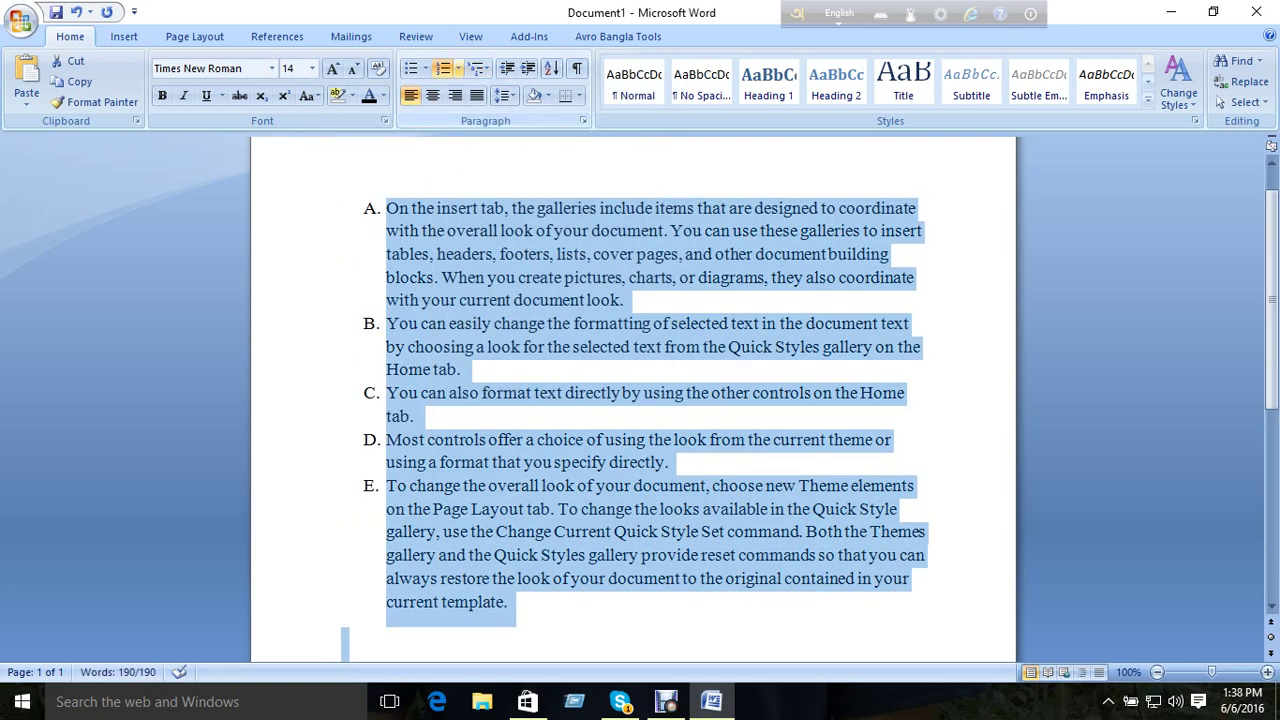
left_click(457, 68)
left_click(473, 236)
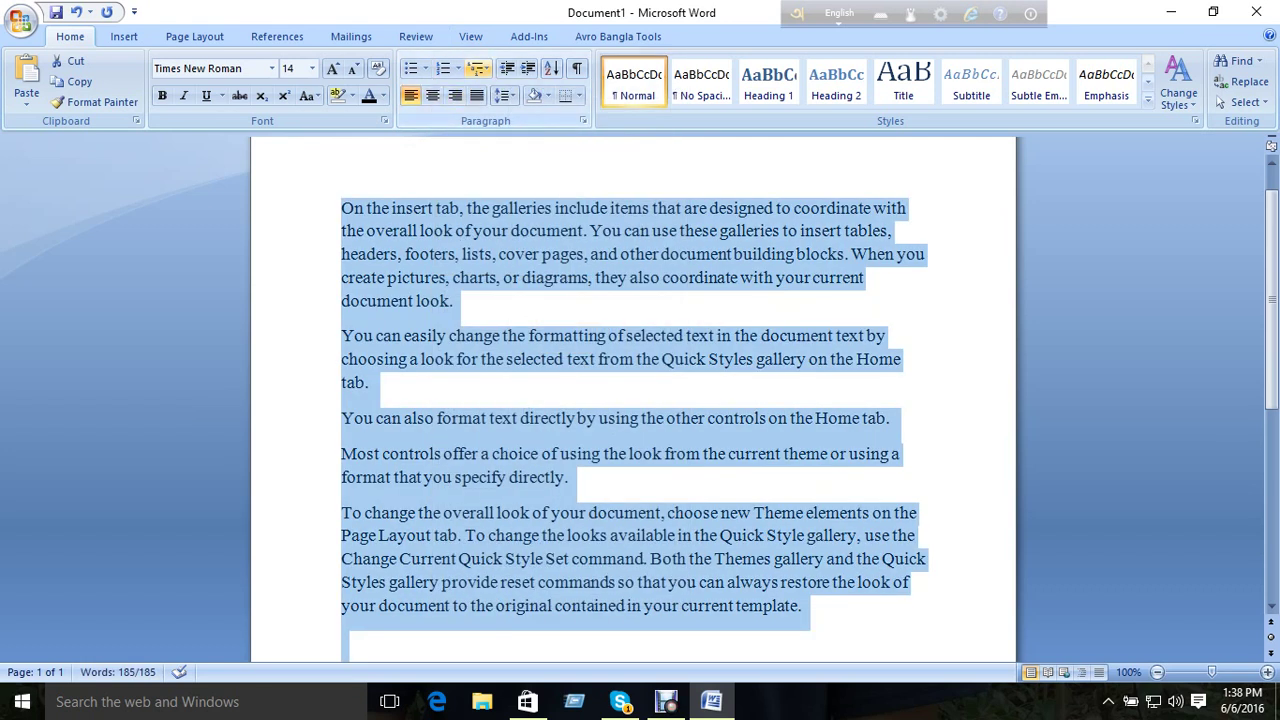
- Apply the 1) a) i) multilevel list, then the Chapter 1 style, to the paragraphs
left_click(480, 68)
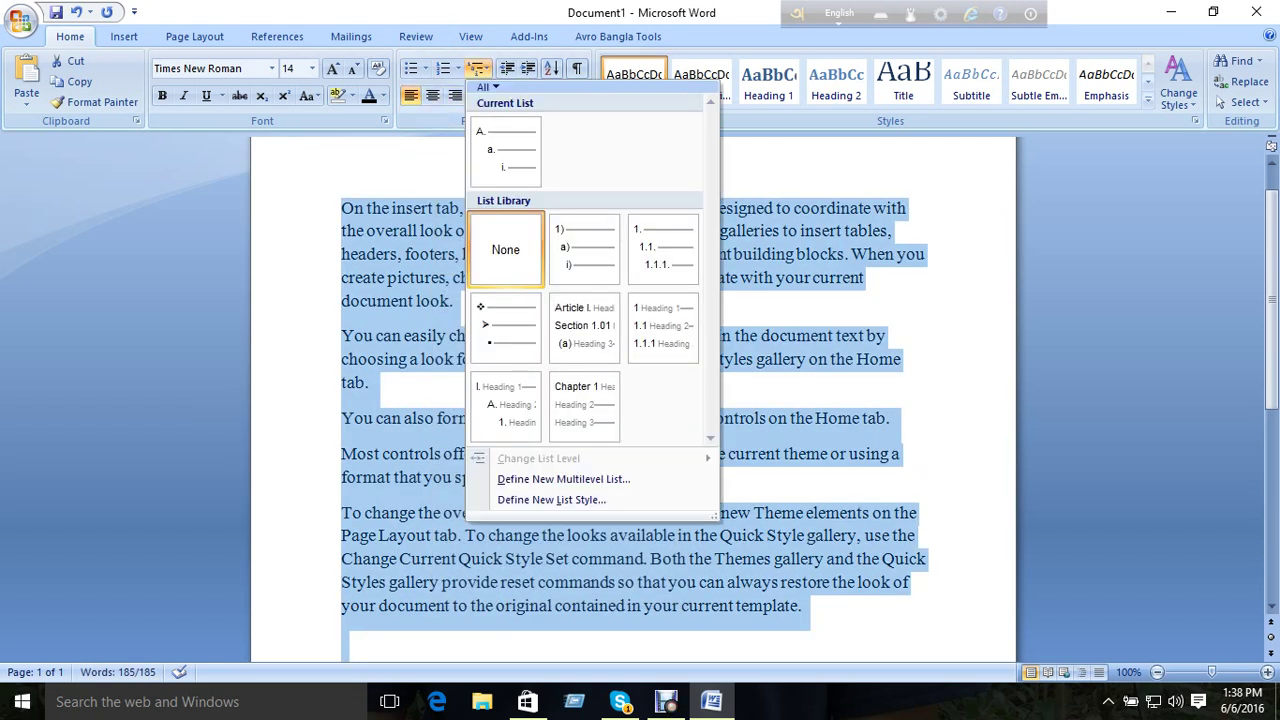
mouse_move(584, 250)
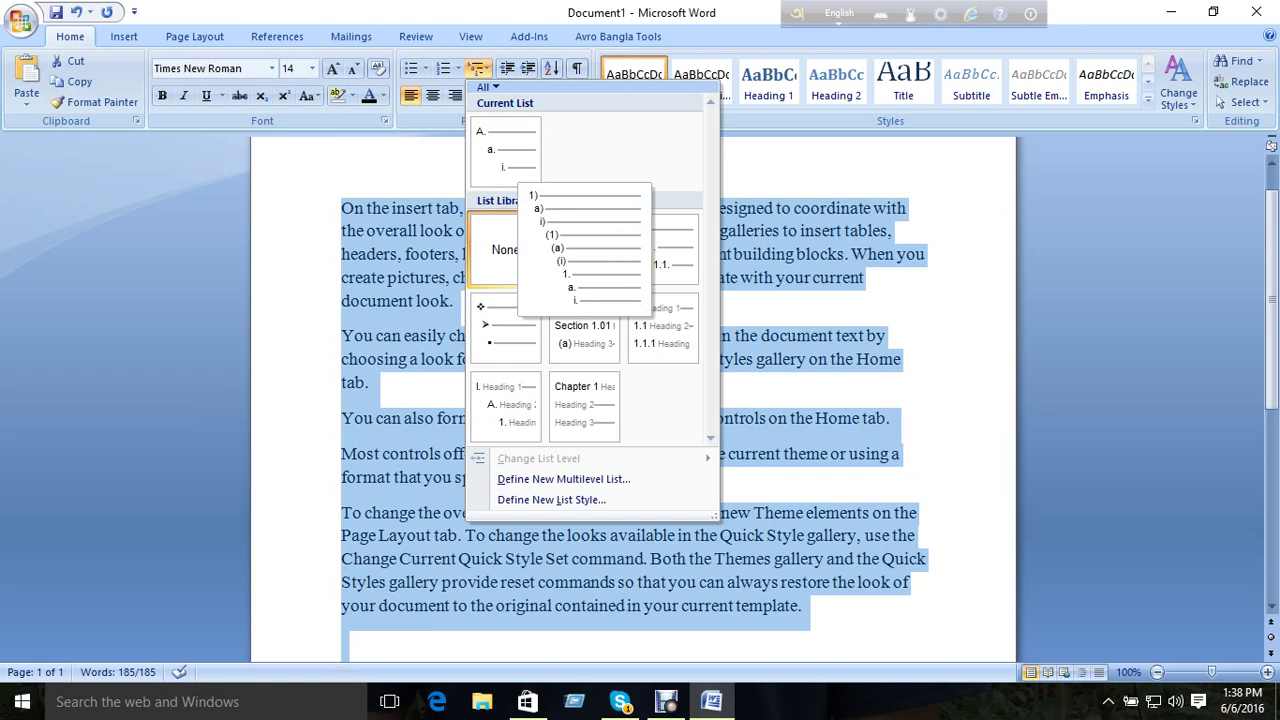
left_click(584, 250)
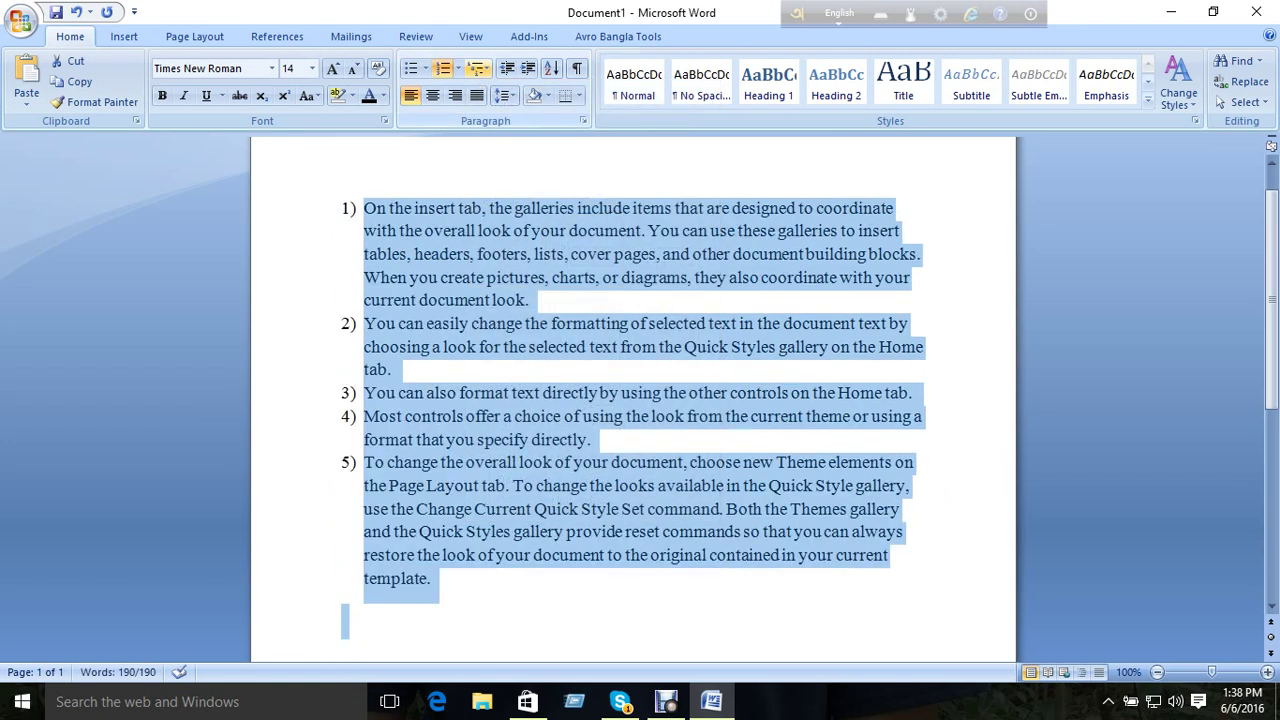
left_click(480, 68)
left_click(586, 400)
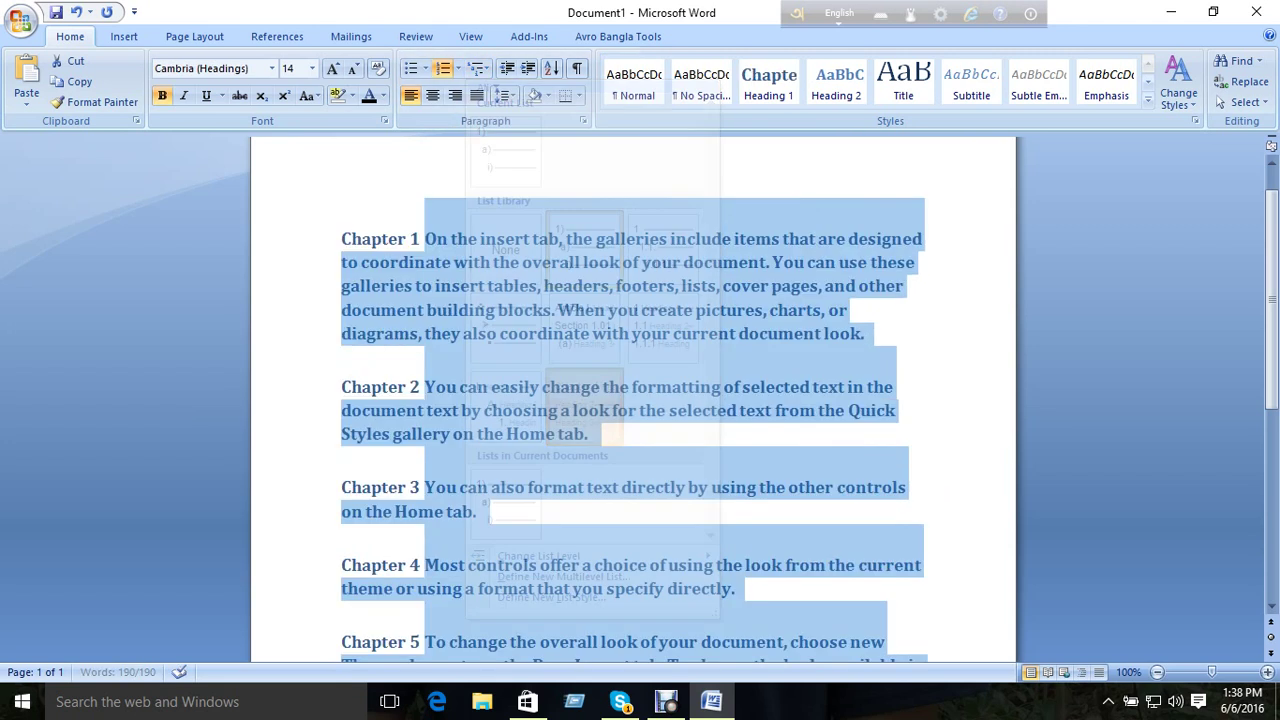
scroll(633, 400, "down", 3)
scroll(633, 400, "up", 2)
scroll(633, 400, "up", 2)
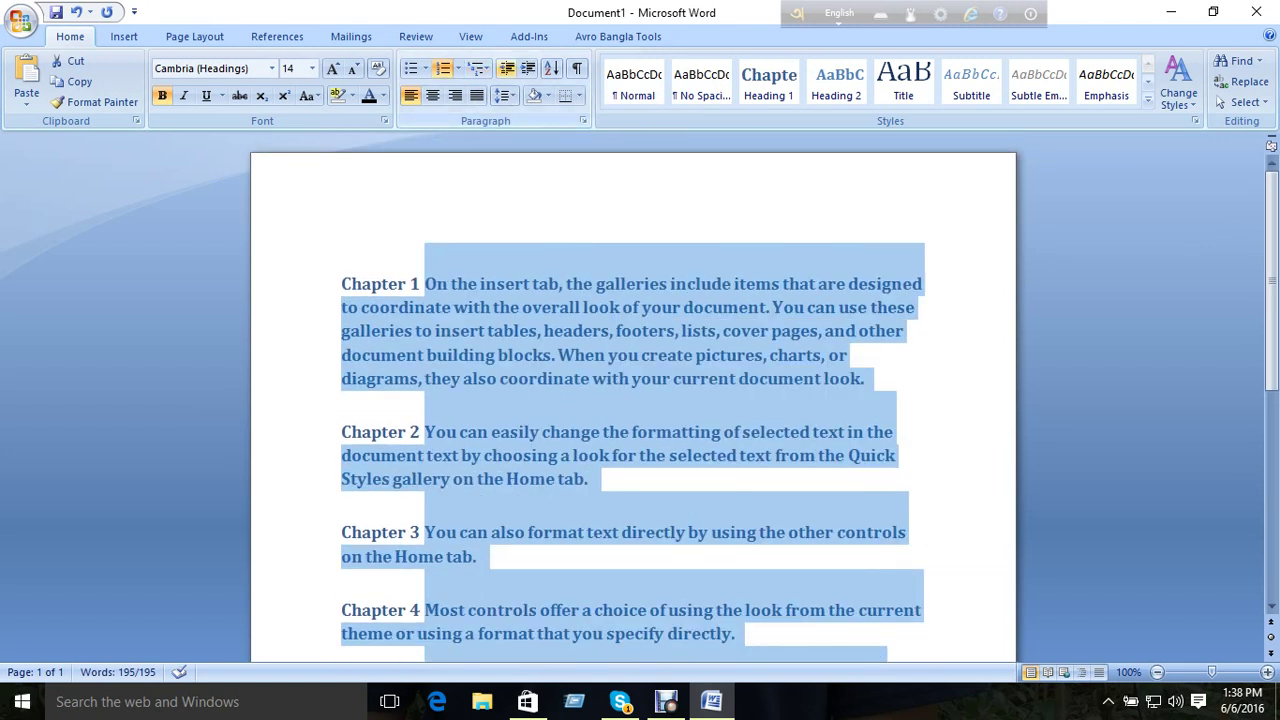
- Switch to a diamond bullet multilevel list, then set the list to None
left_click(478, 68)
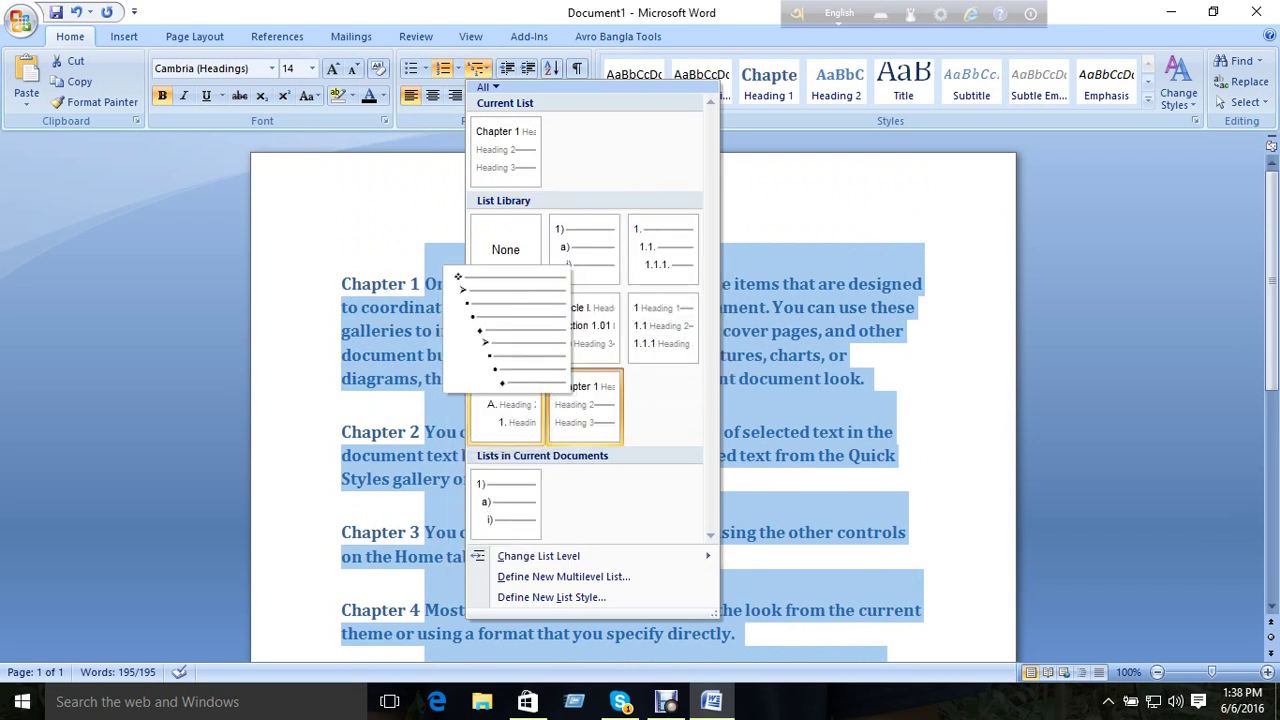
left_click(505, 327)
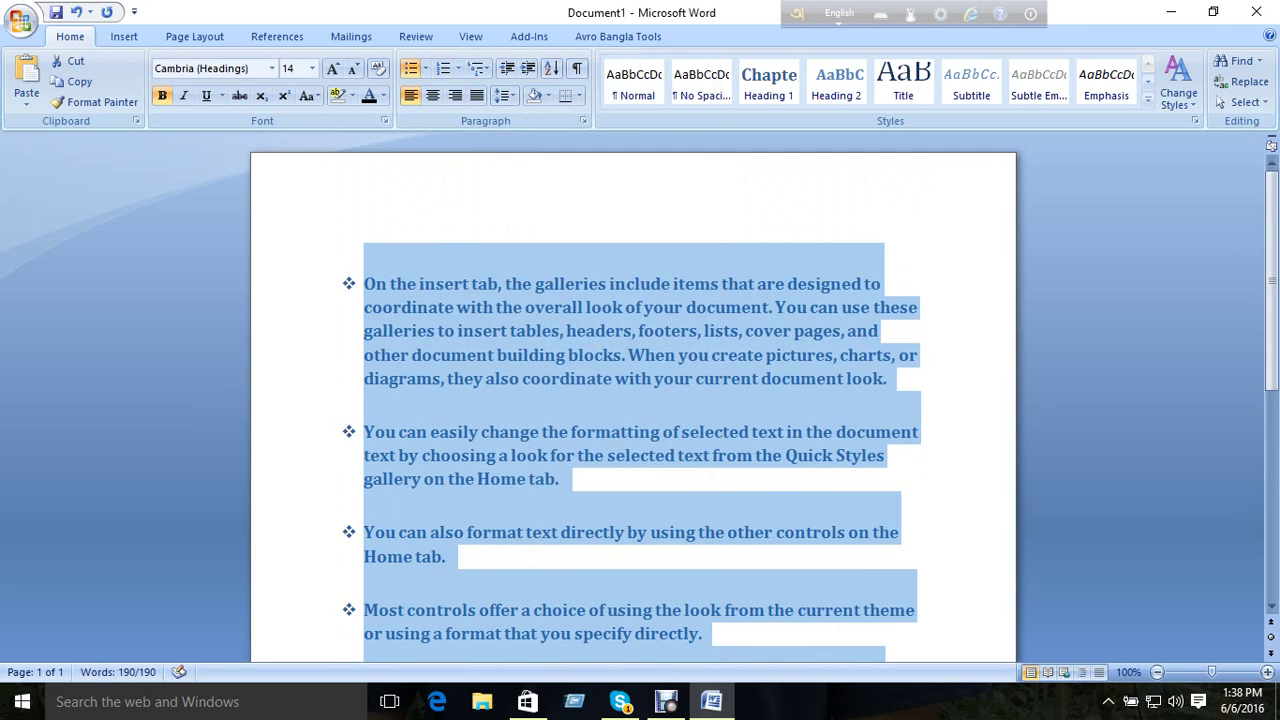
left_click(478, 68)
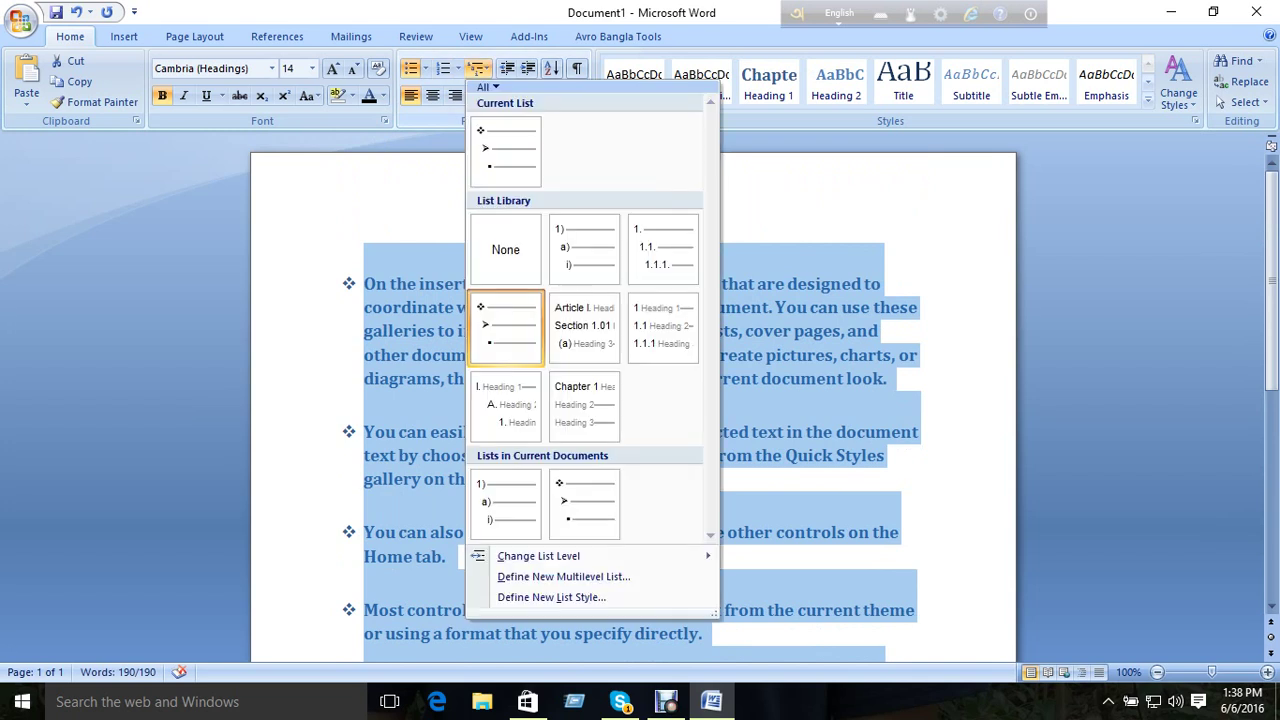
left_click(505, 250)
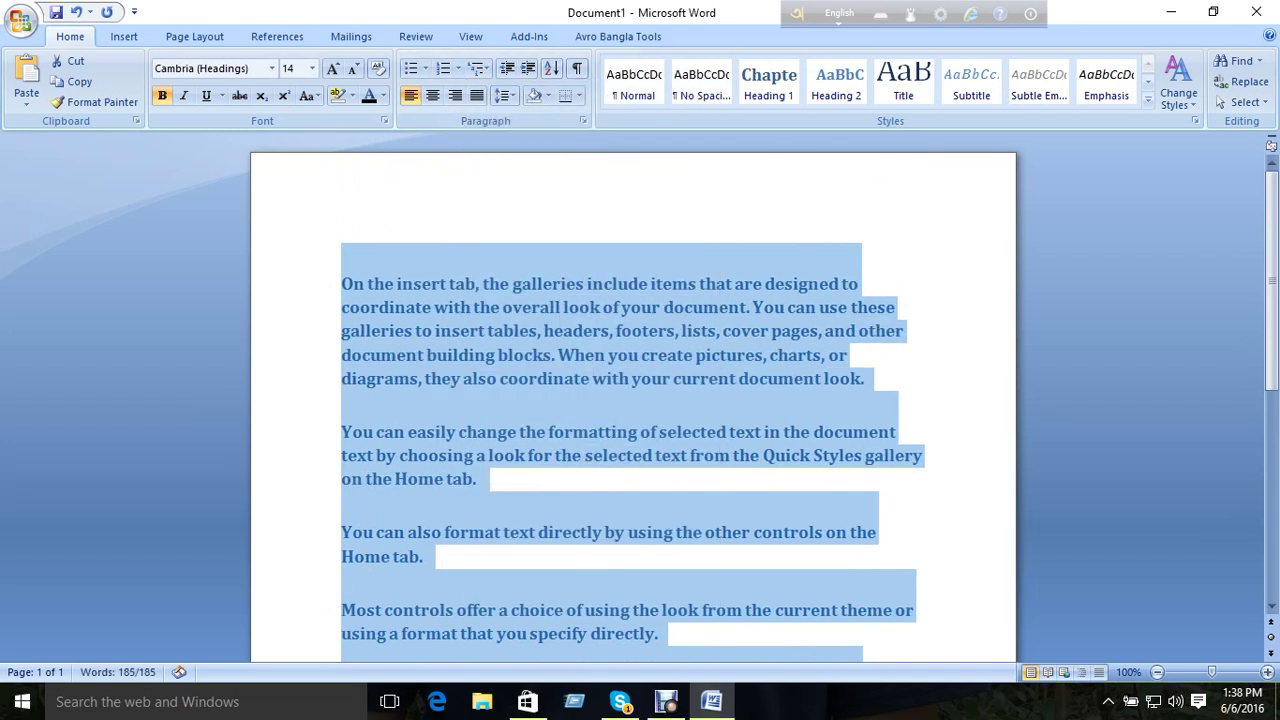
left_click(454, 284)
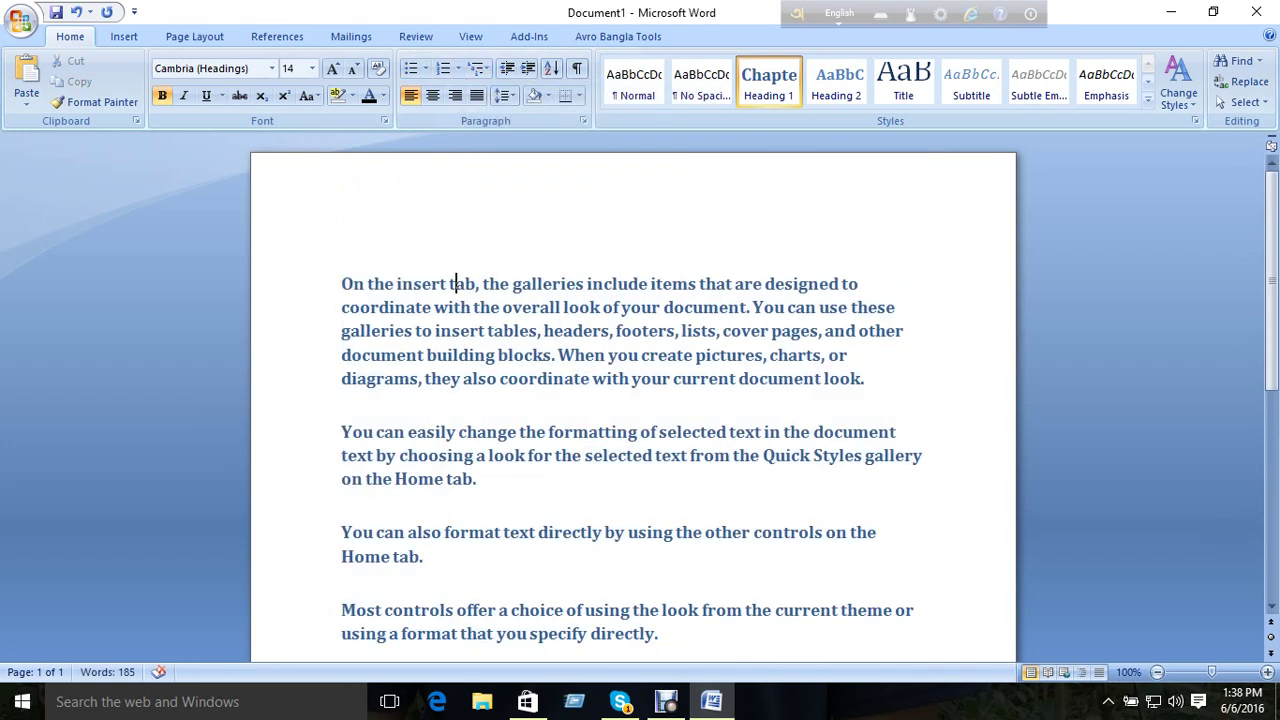
scroll(454, 284, "down", 3)
scroll(632, 400, "up", 2)
scroll(632, 400, "down", 2)
key("ctrl+a")
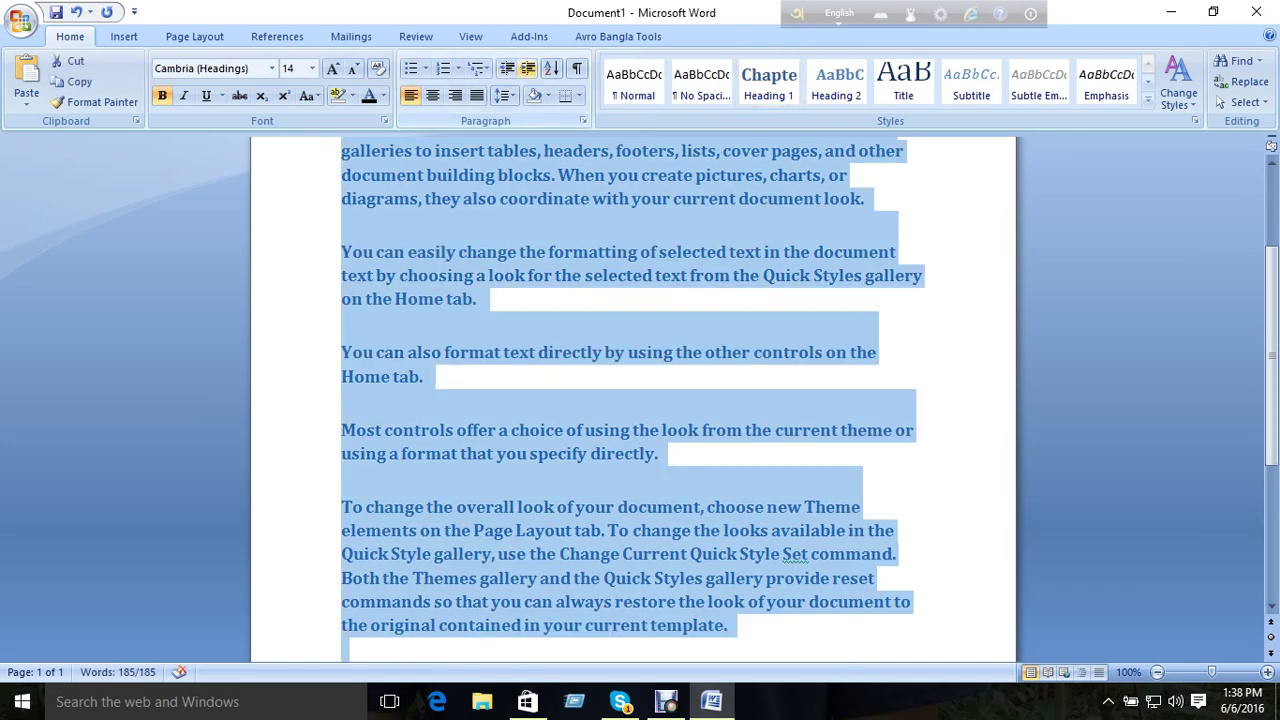
left_click(527, 68)
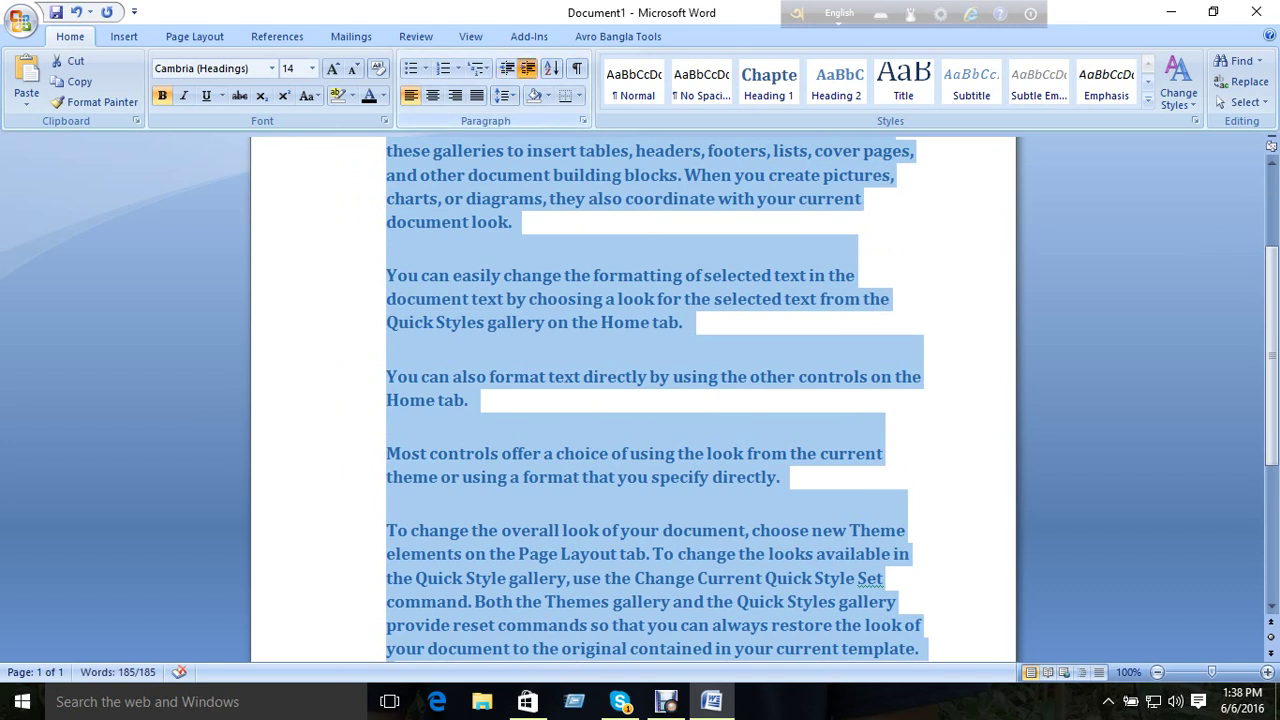
left_click(527, 68)
left_click(527, 68)
left_click(527, 68)
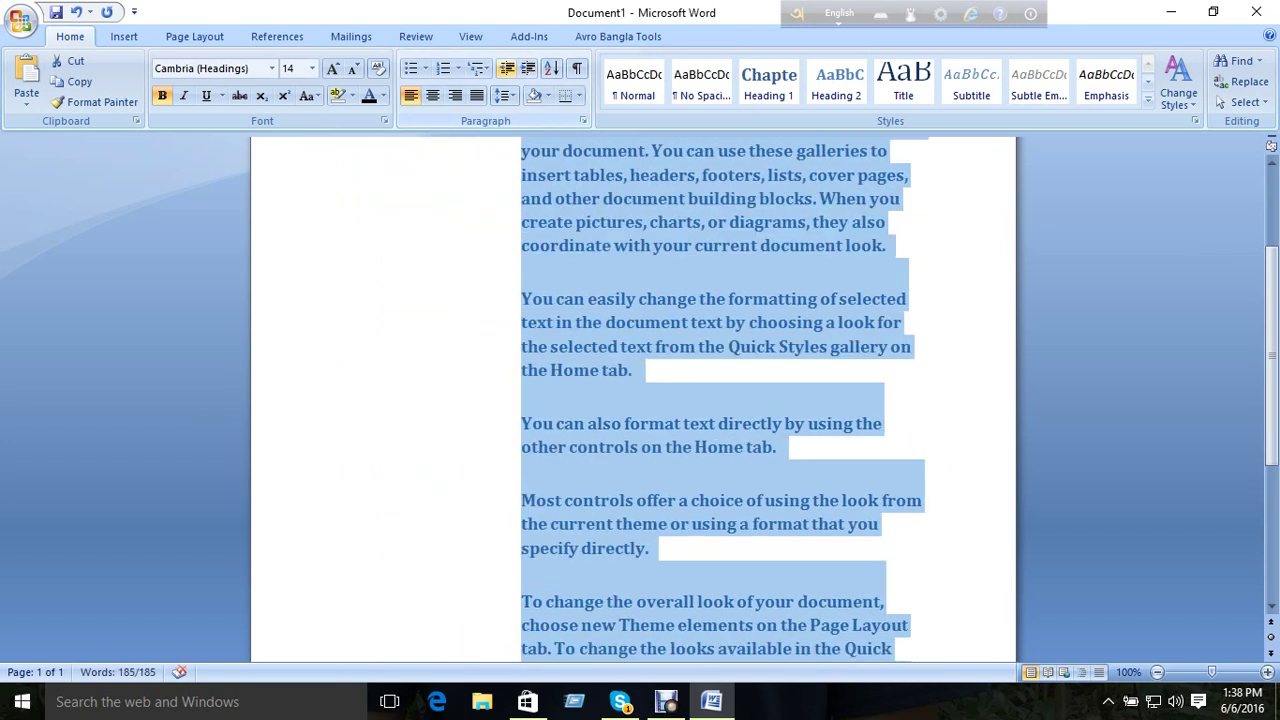
left_click(506, 68)
left_click(506, 68)
left_click(506, 68)
left_click(506, 68)
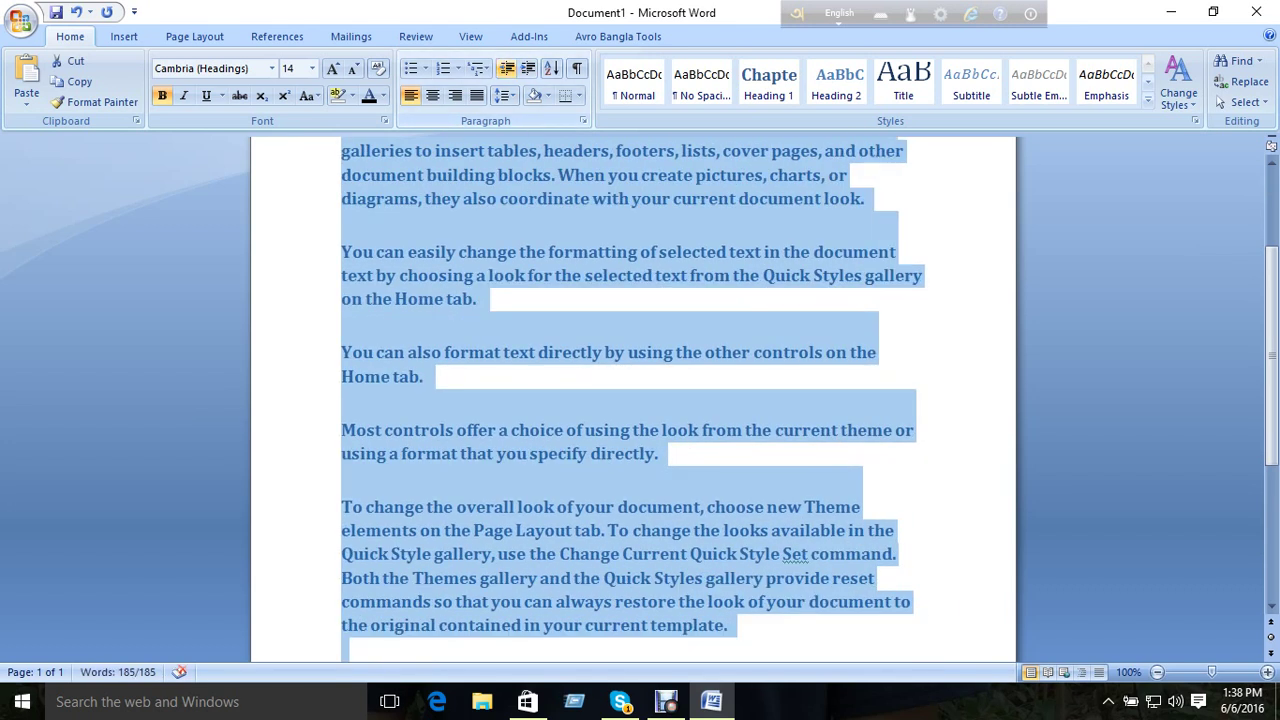
left_click(551, 68)
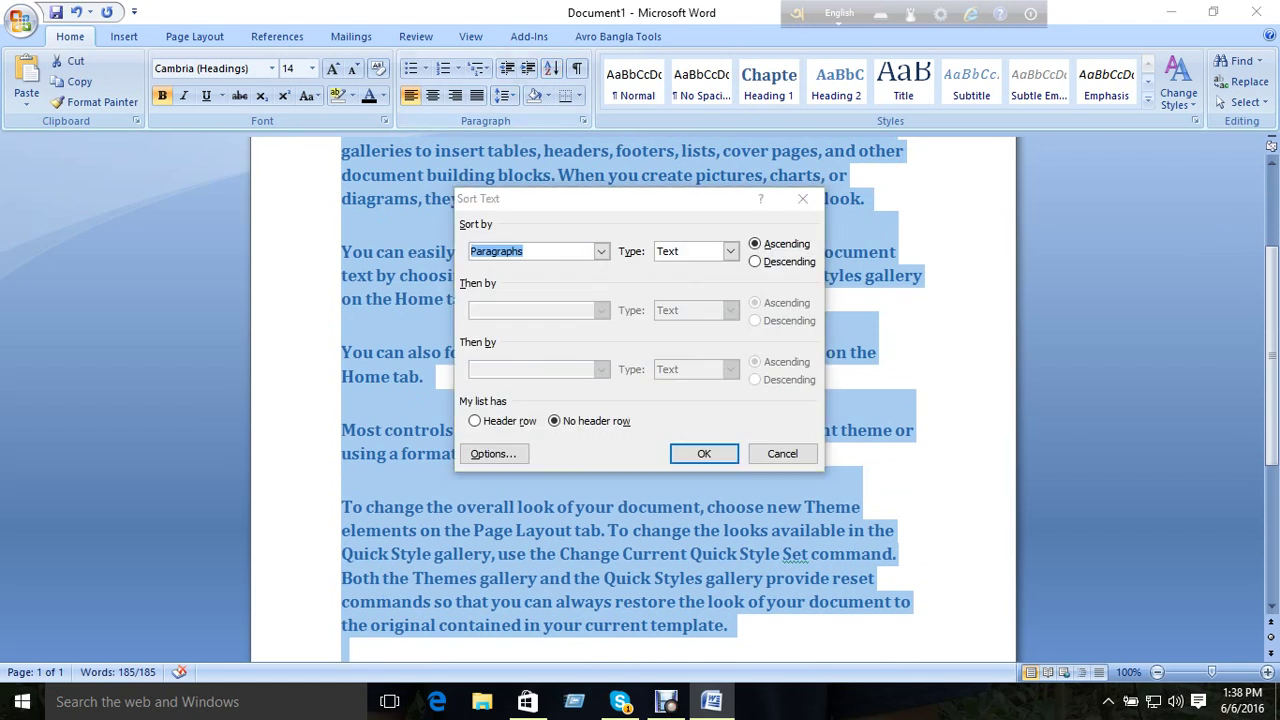
left_click(802, 198)
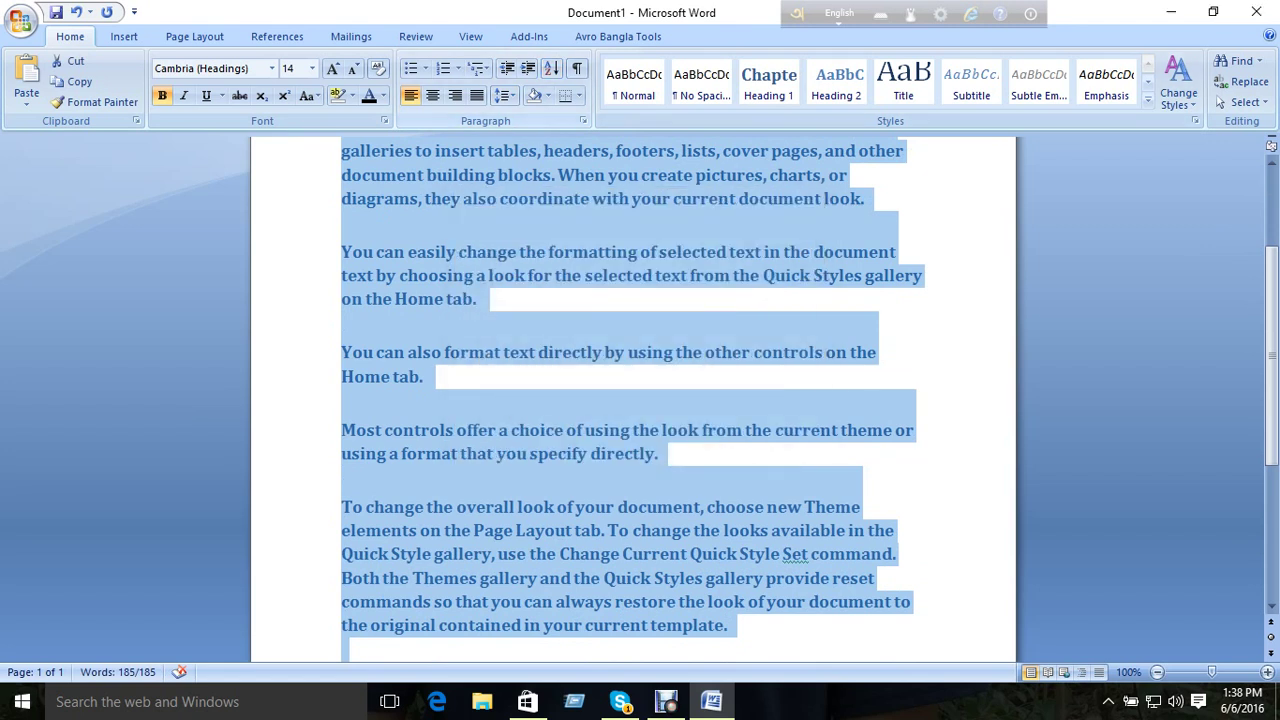
left_click(577, 68)
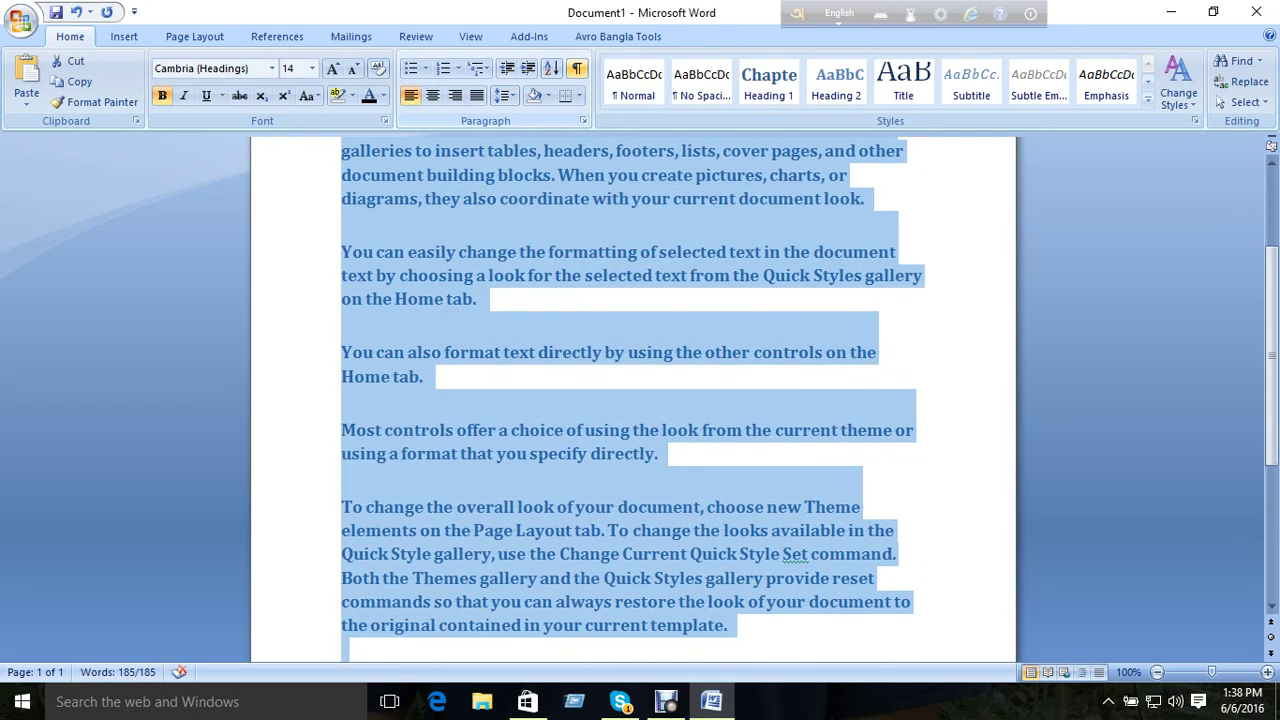
left_click(577, 68)
left_click(577, 68)
left_click(577, 68)
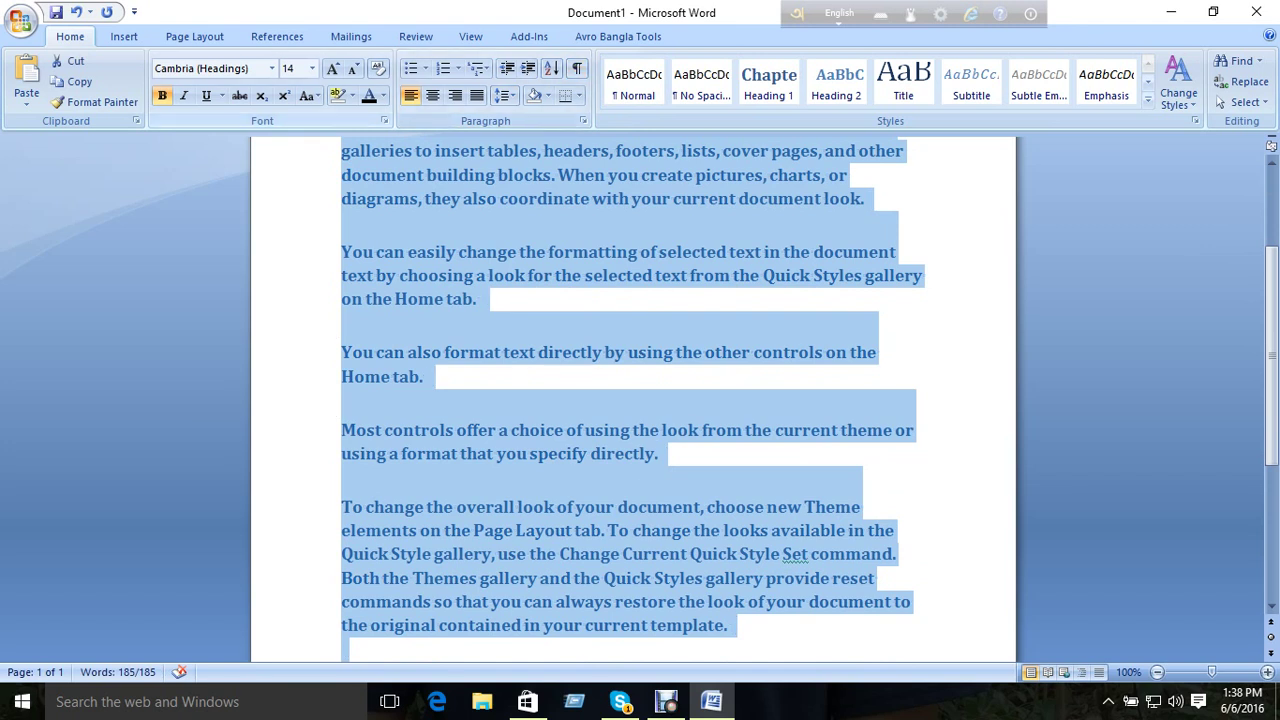
scroll(633, 400, "up", 2)
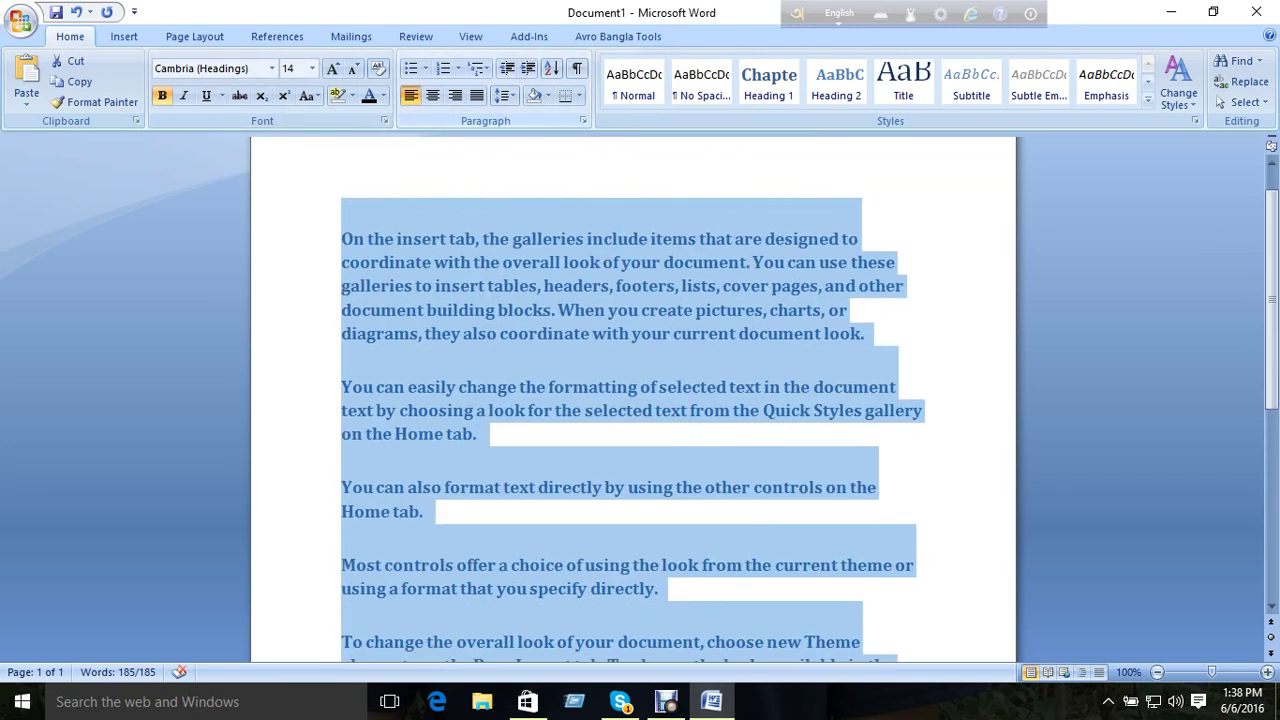
- Cycle the paragraphs through Justify, Align Left, Center and Align Right, finishing on Justify
left_click(477, 95)
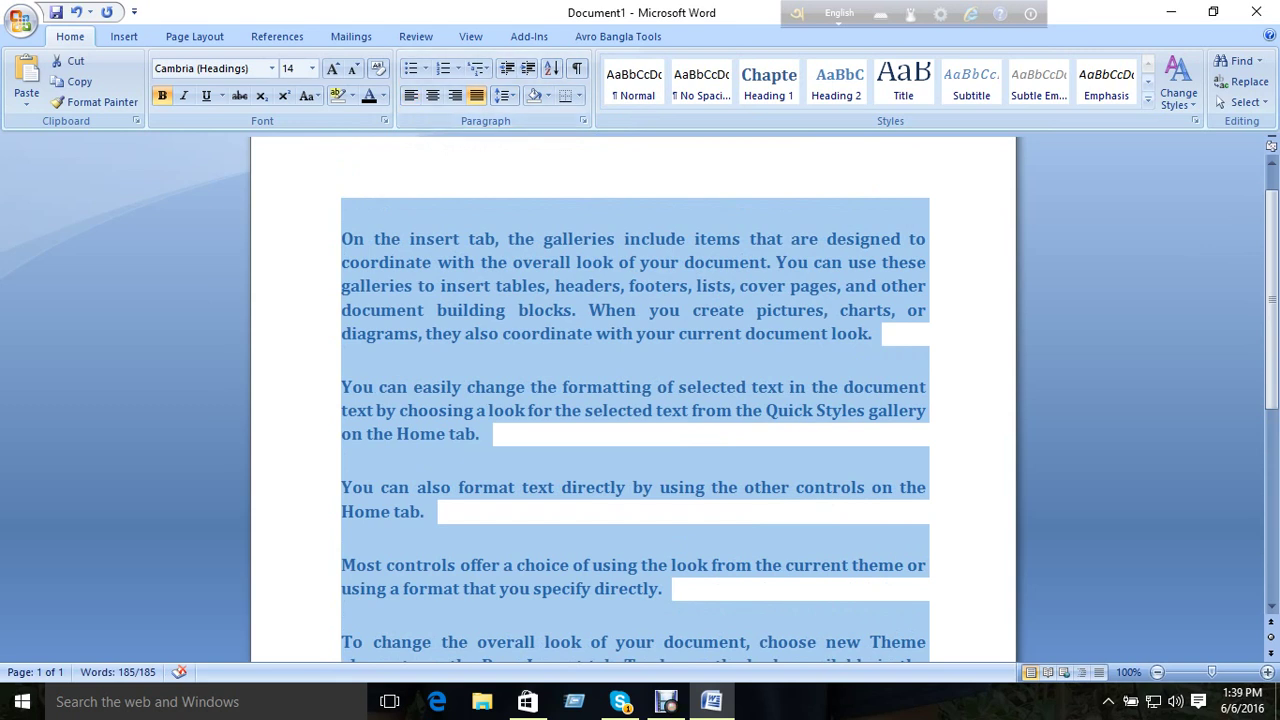
left_click(410, 95)
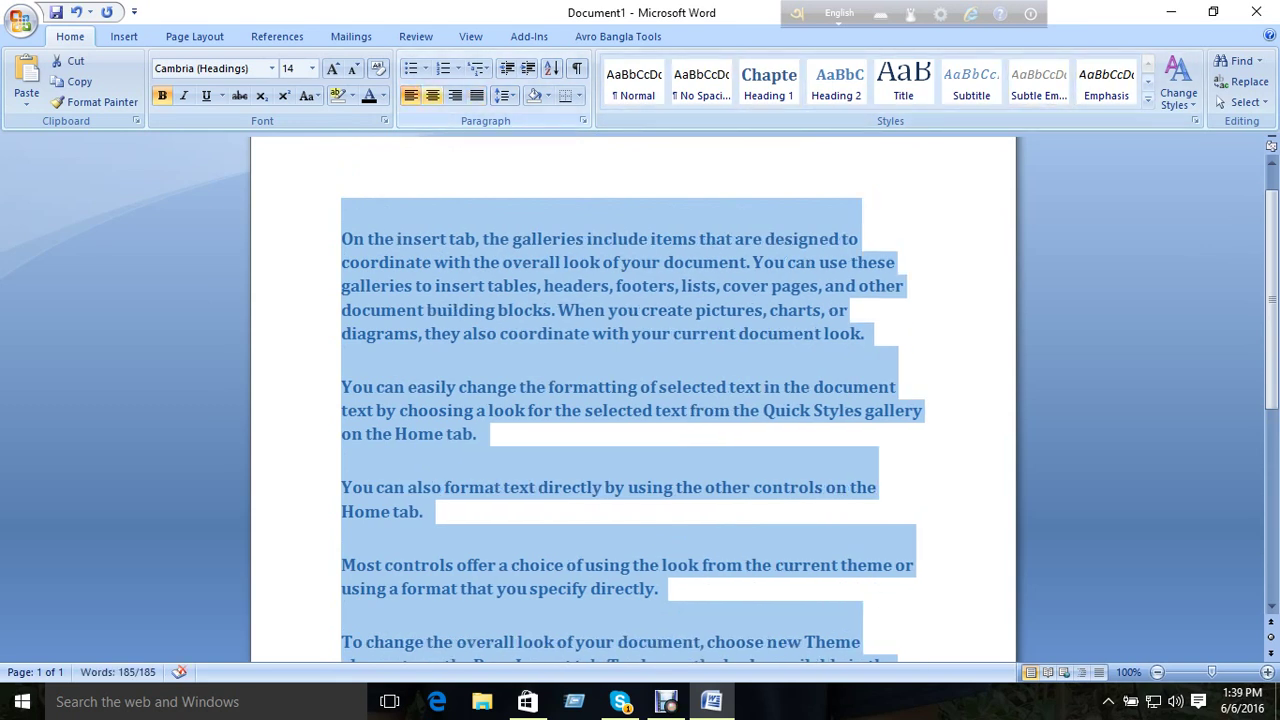
left_click(432, 95)
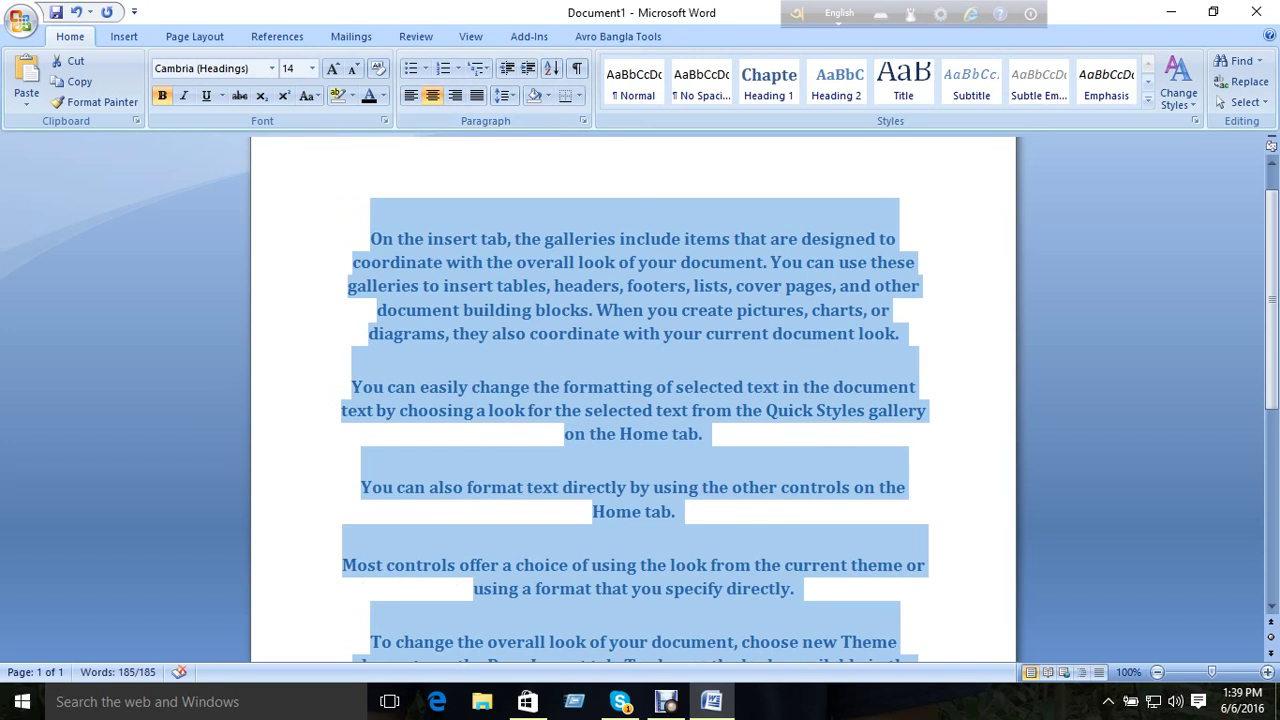
left_click(455, 95)
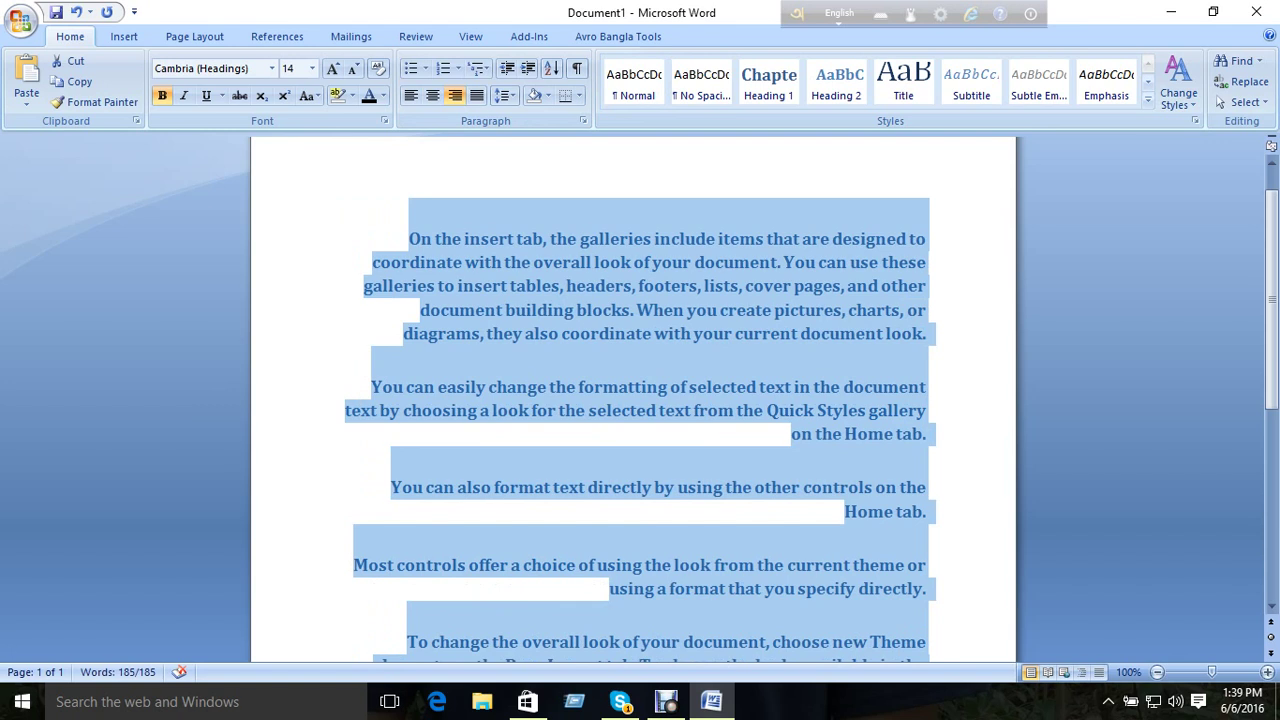
left_click(477, 95)
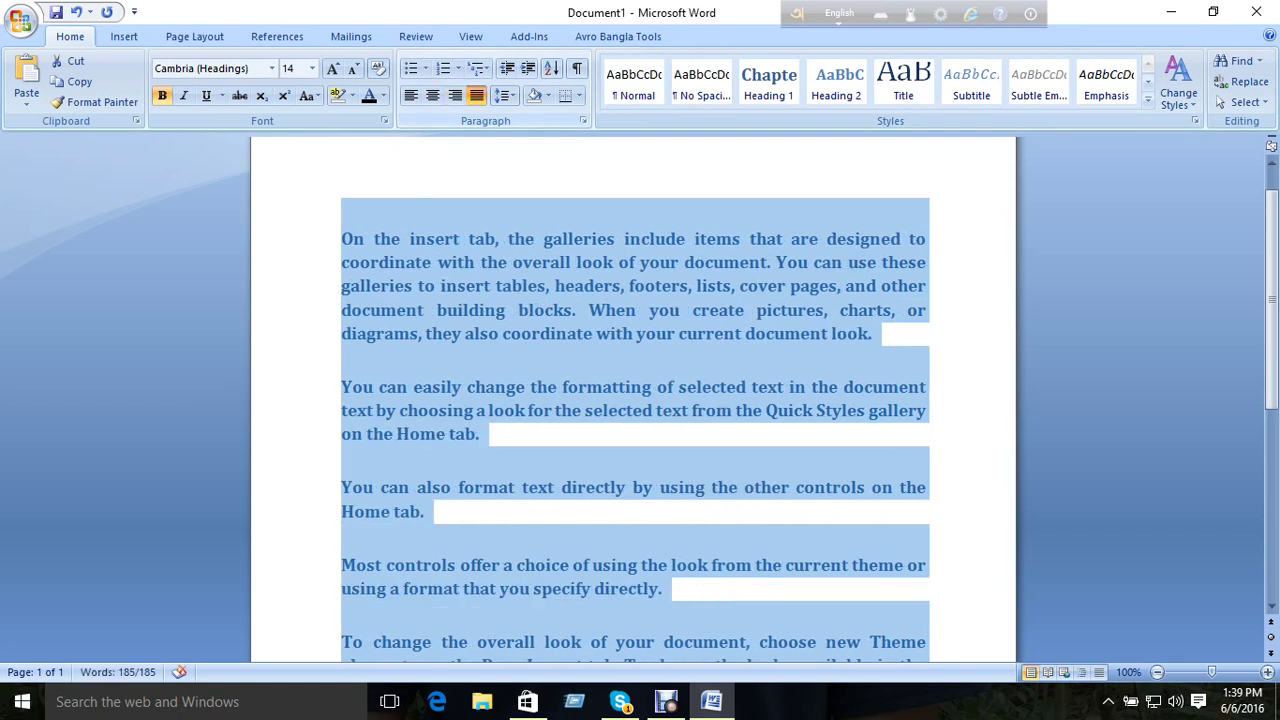
left_click(872, 333)
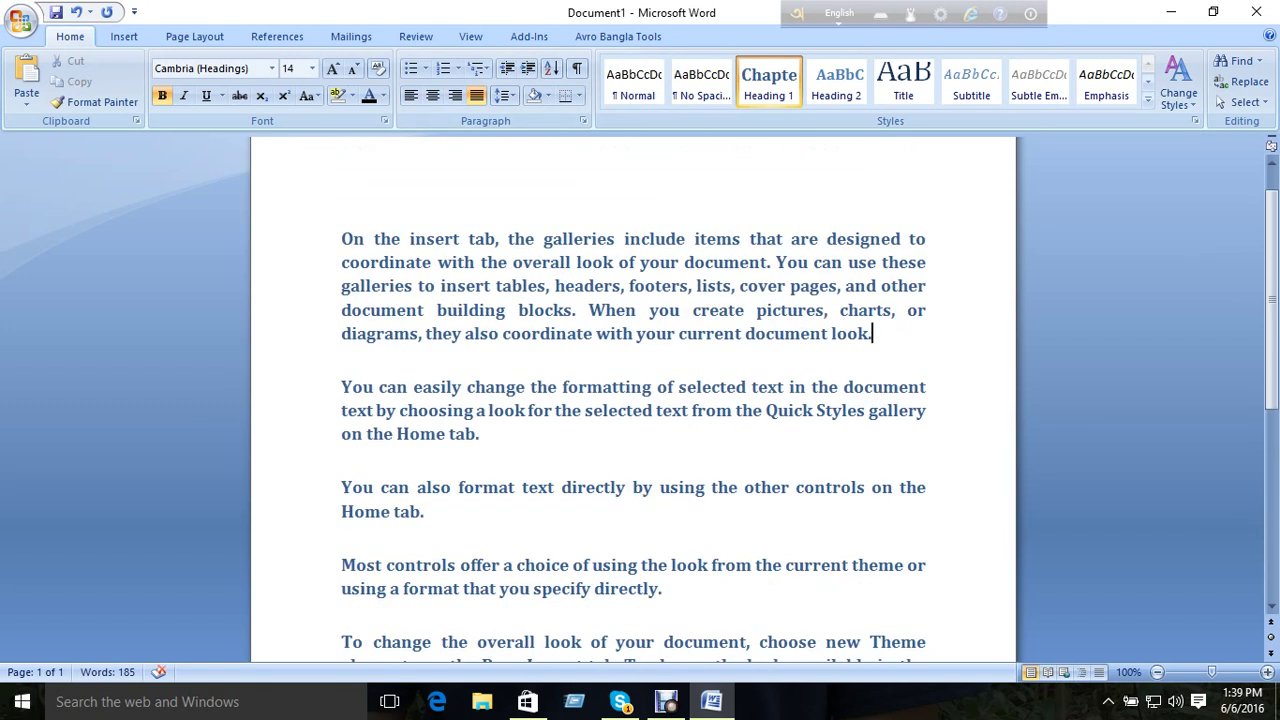
- Compare left and justified alignment on the whole text
key("ctrl+a")
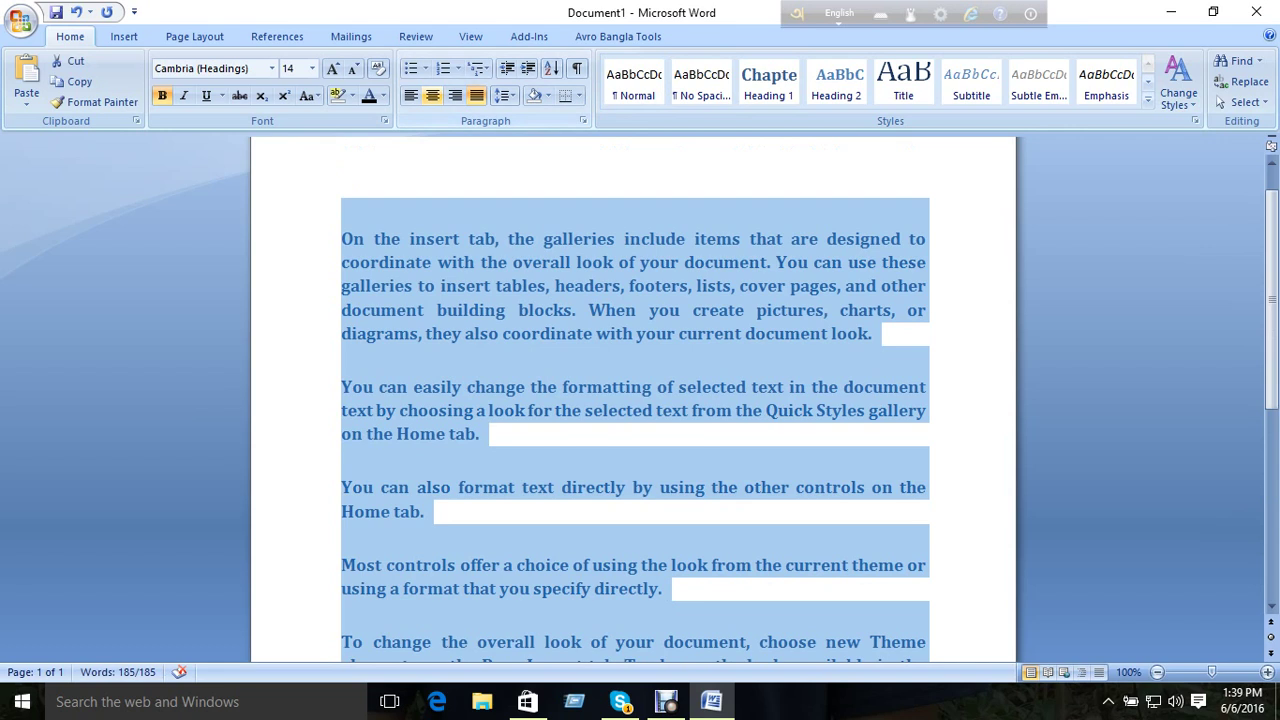
key("ctrl+l")
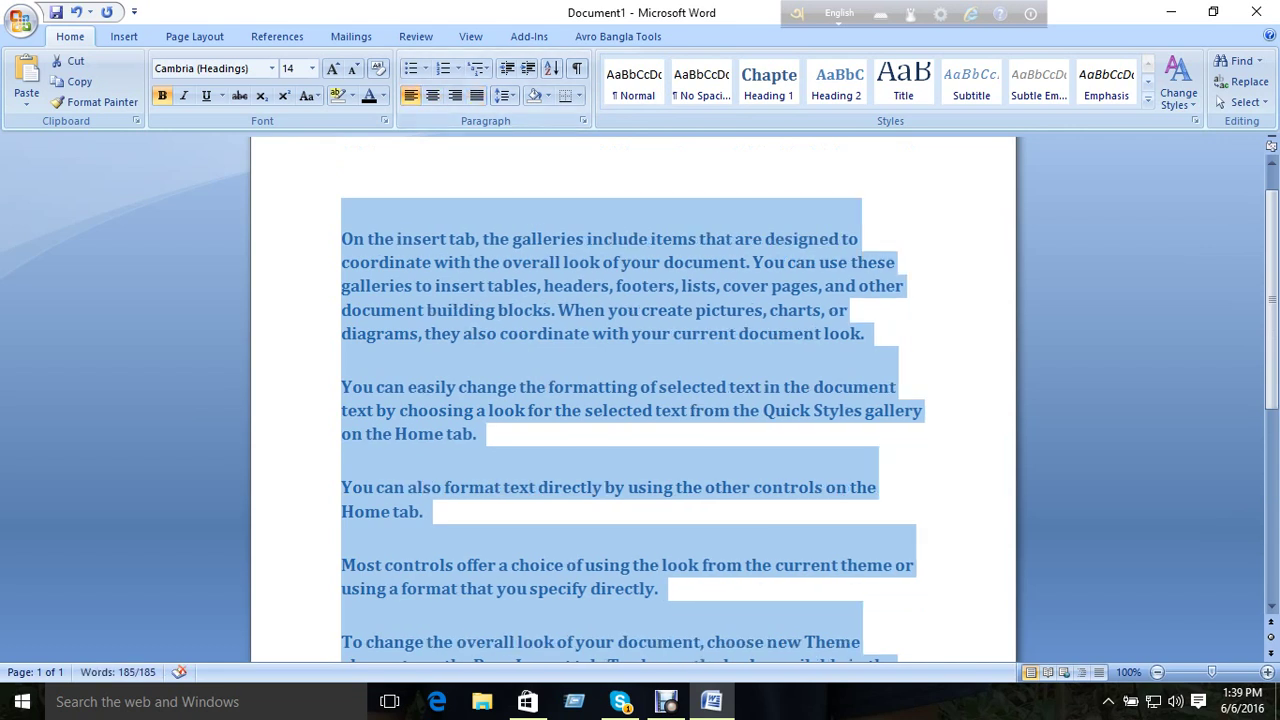
left_click(846, 285)
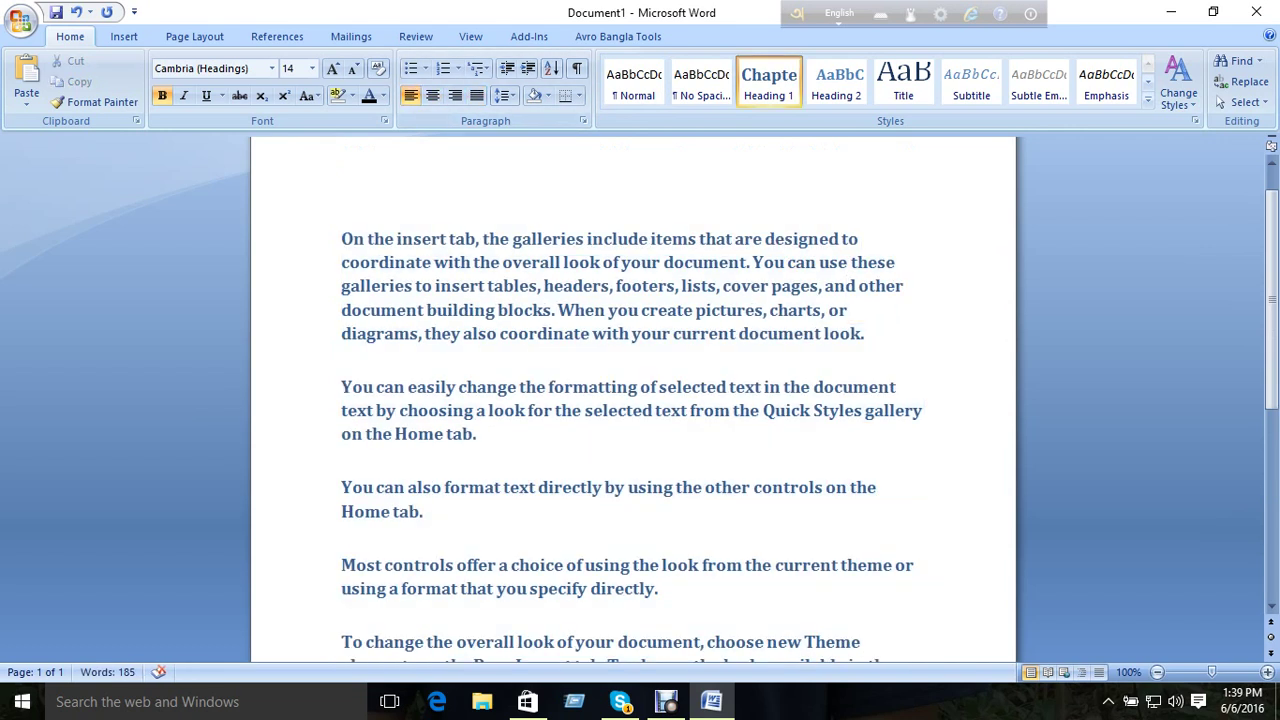
key("ctrl+a")
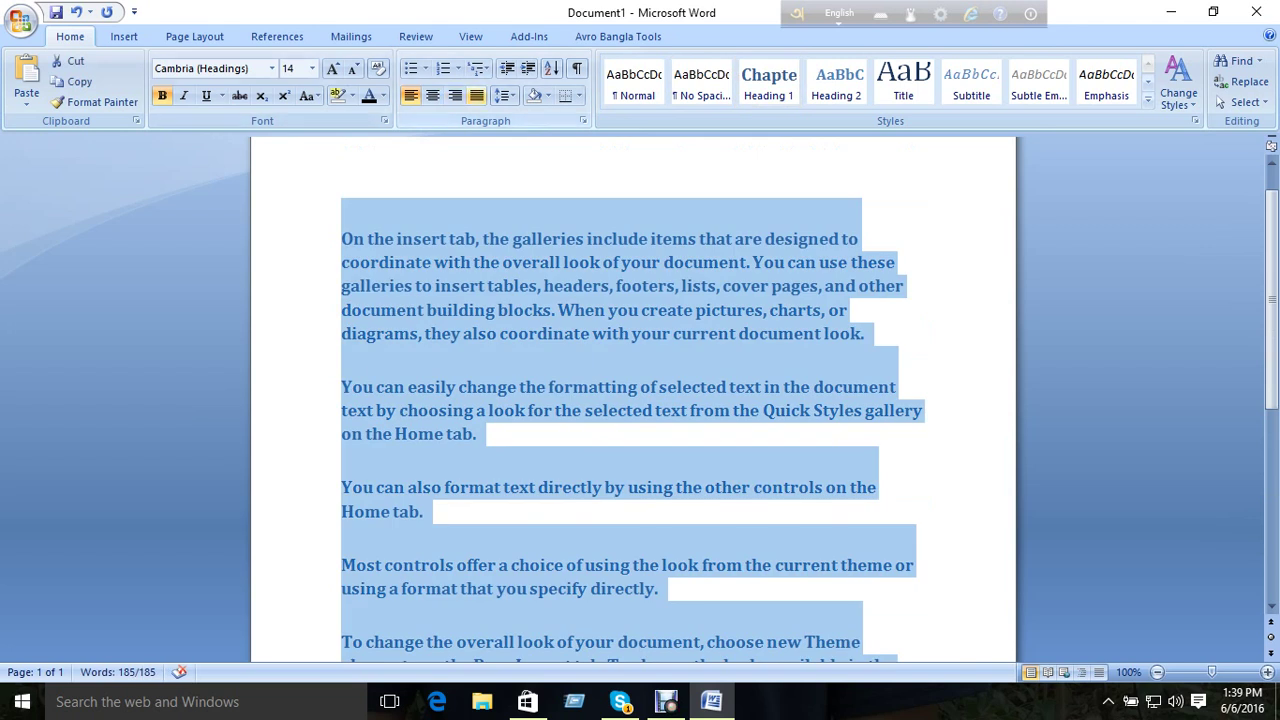
key("ctrl+j")
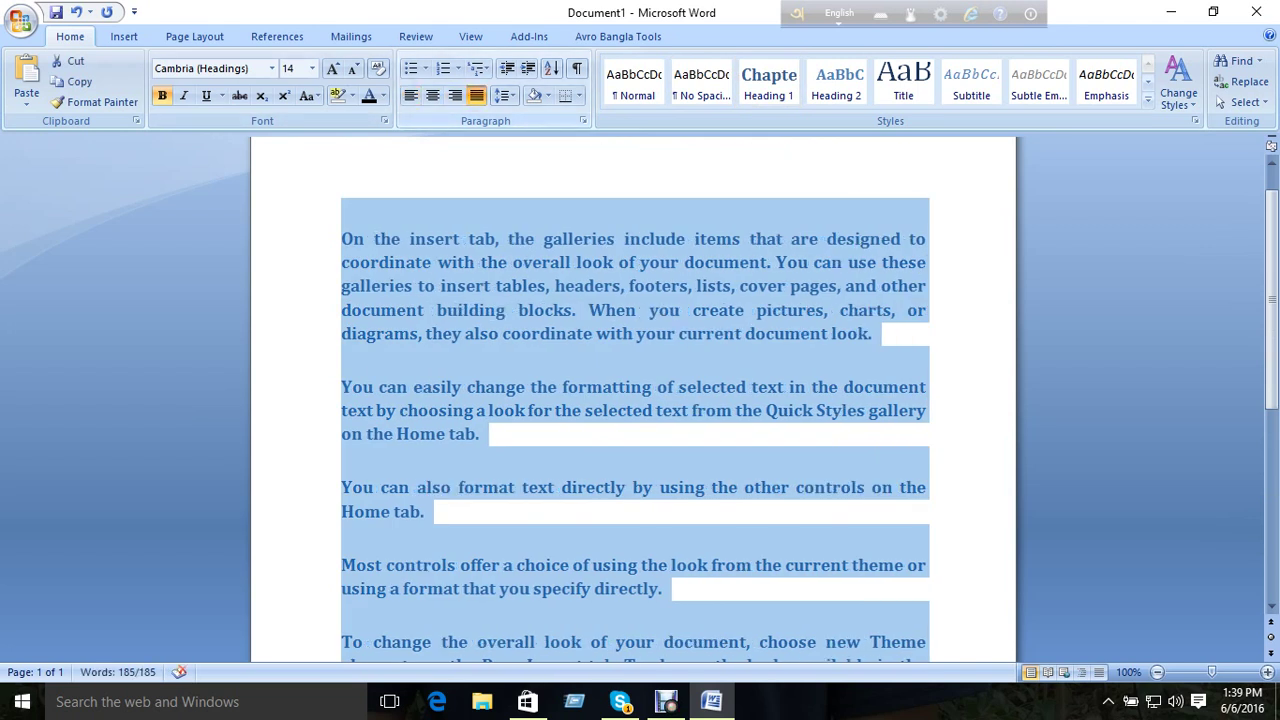
left_click(929, 285)
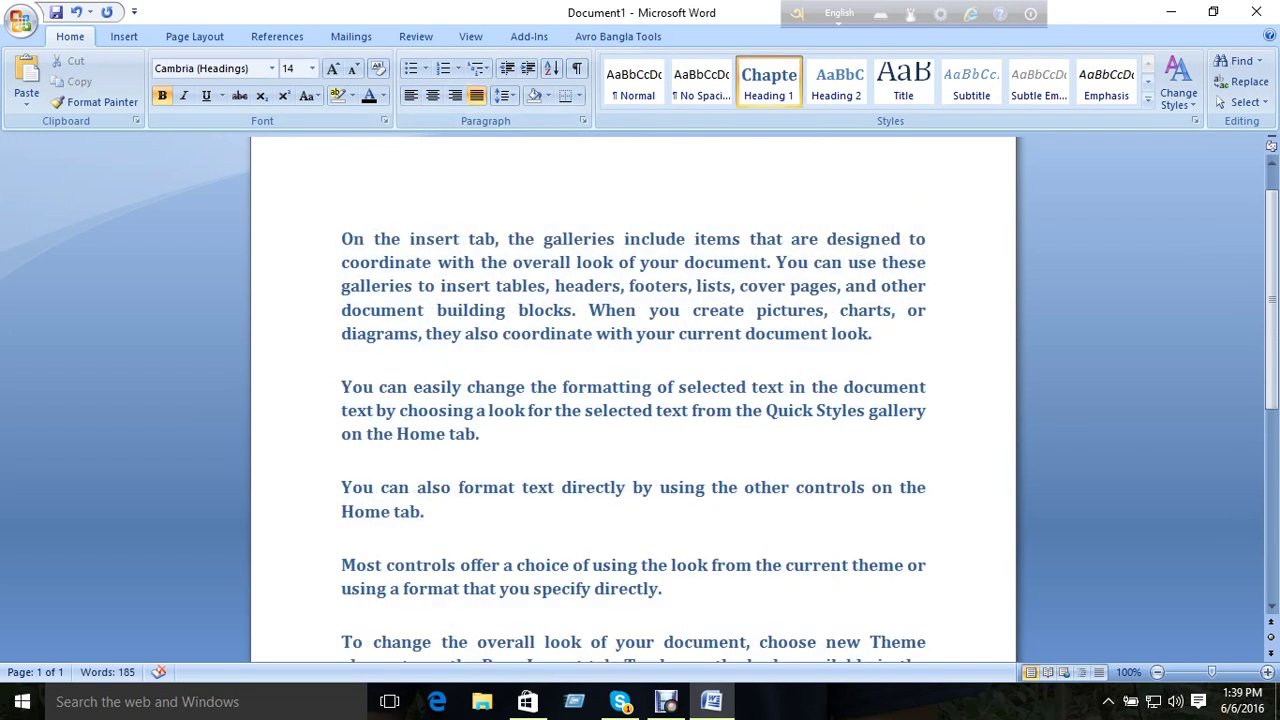
- Merge the paragraphs by removing the breaks after 'look.', 'Home tab.' and 'specify directly.'
left_click_drag(341, 262, 926, 310)
left_click(872, 333)
key("BackSpace")
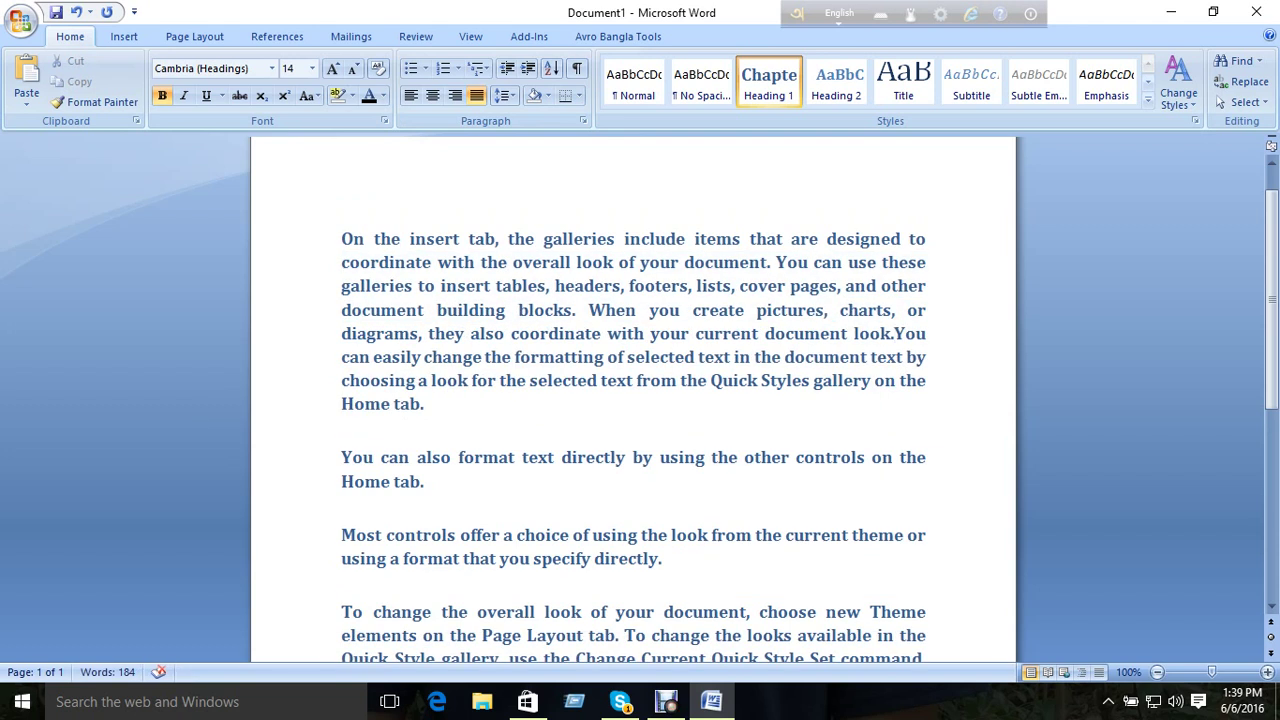
left_click(341, 457)
key("BackSpace")
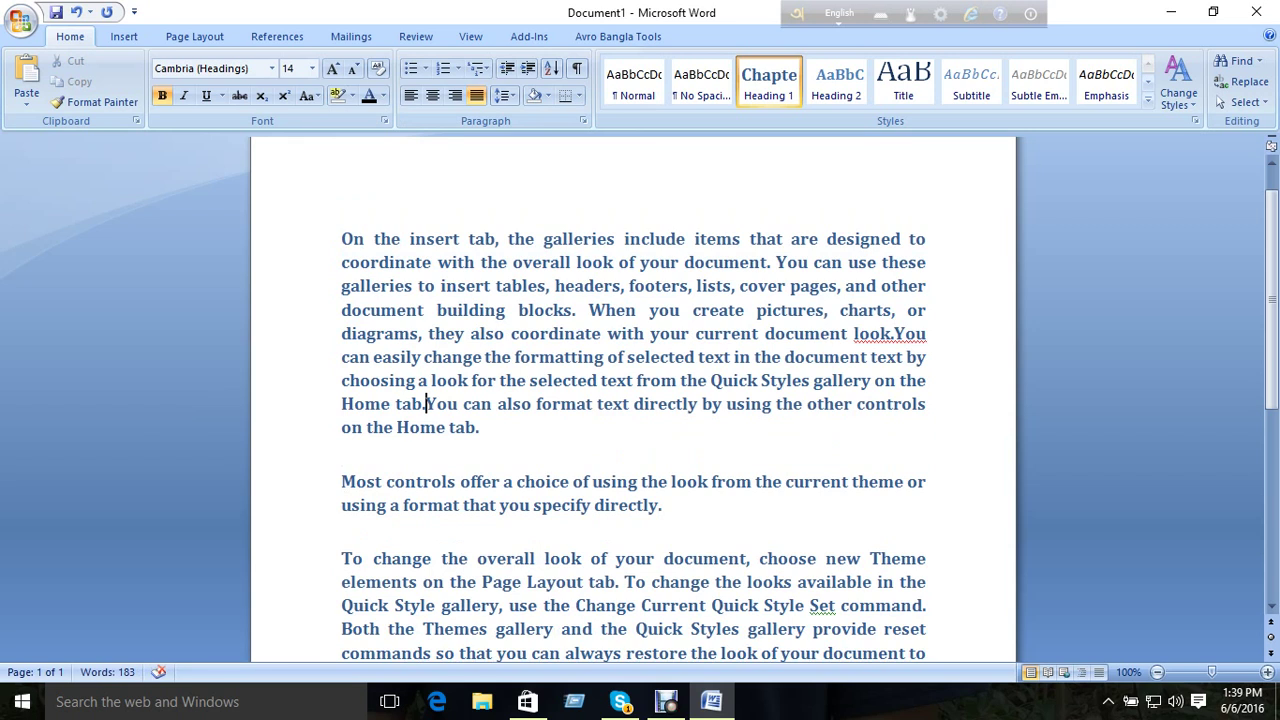
left_click(480, 427)
key("Delete")
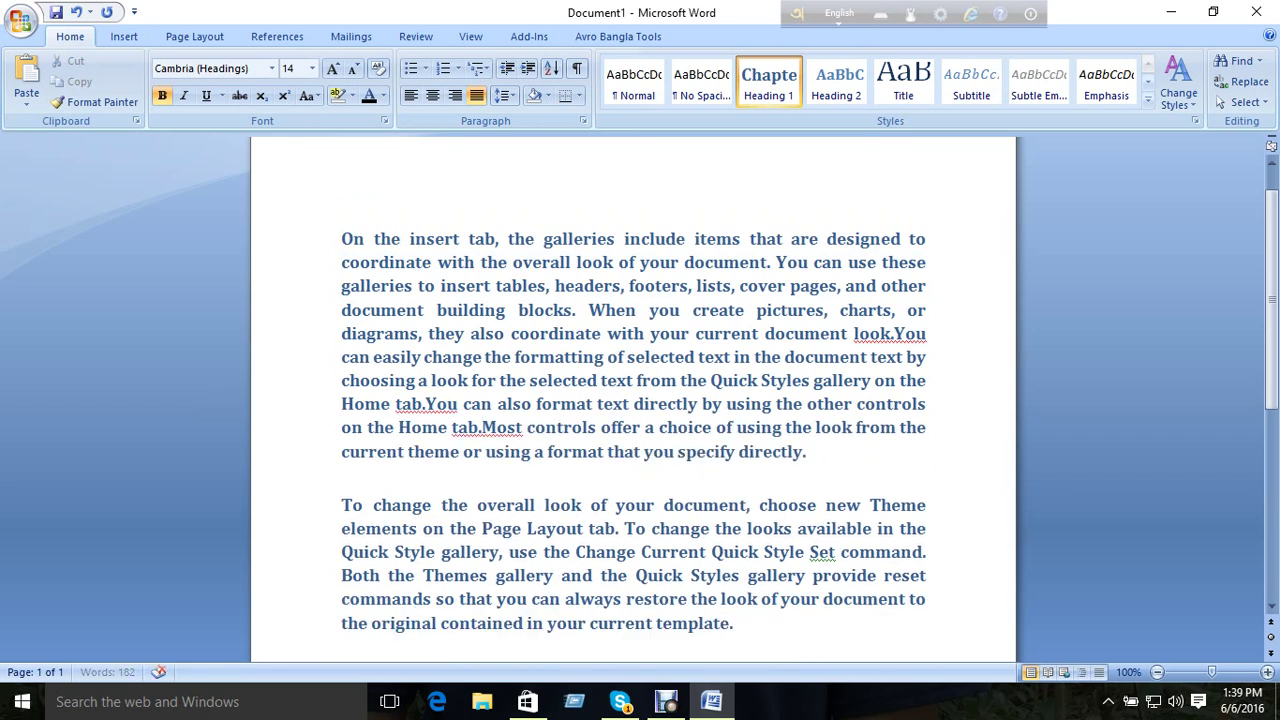
key("BackSpace")
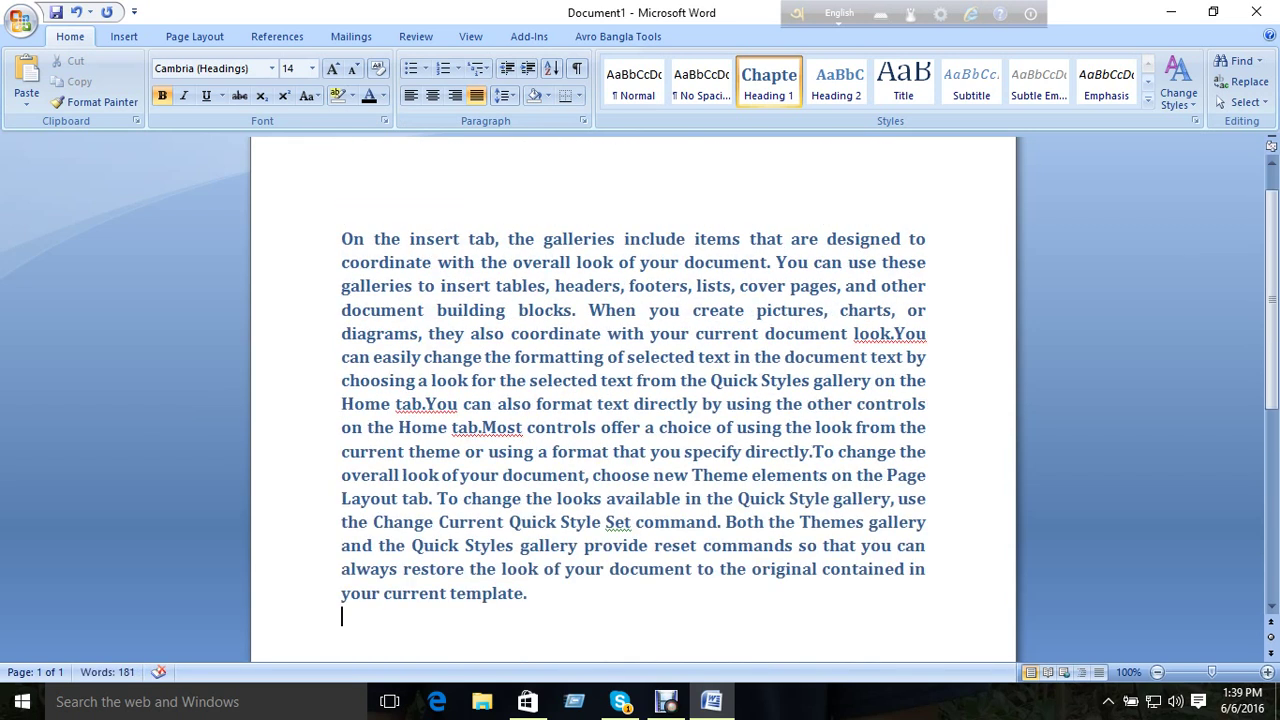
- Reapply justified alignment to the whole merged paragraph
key("ctrl+a")
key("ctrl+l")
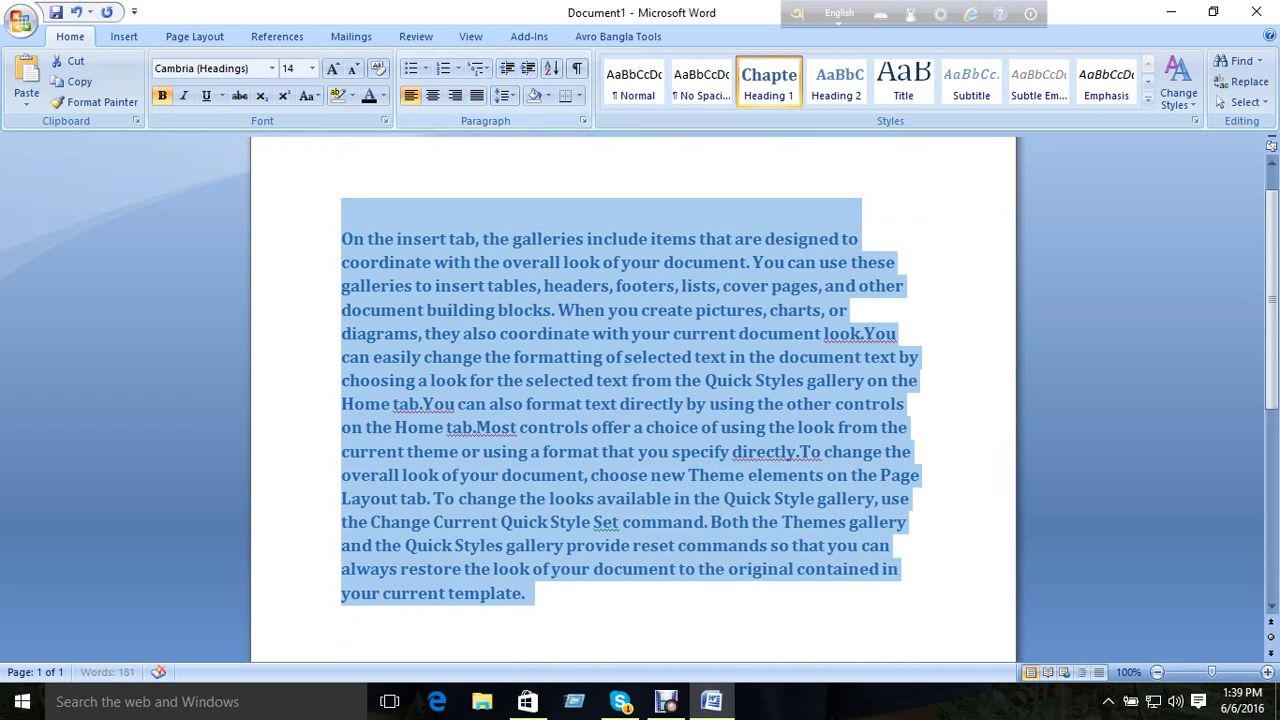
left_click(899, 333)
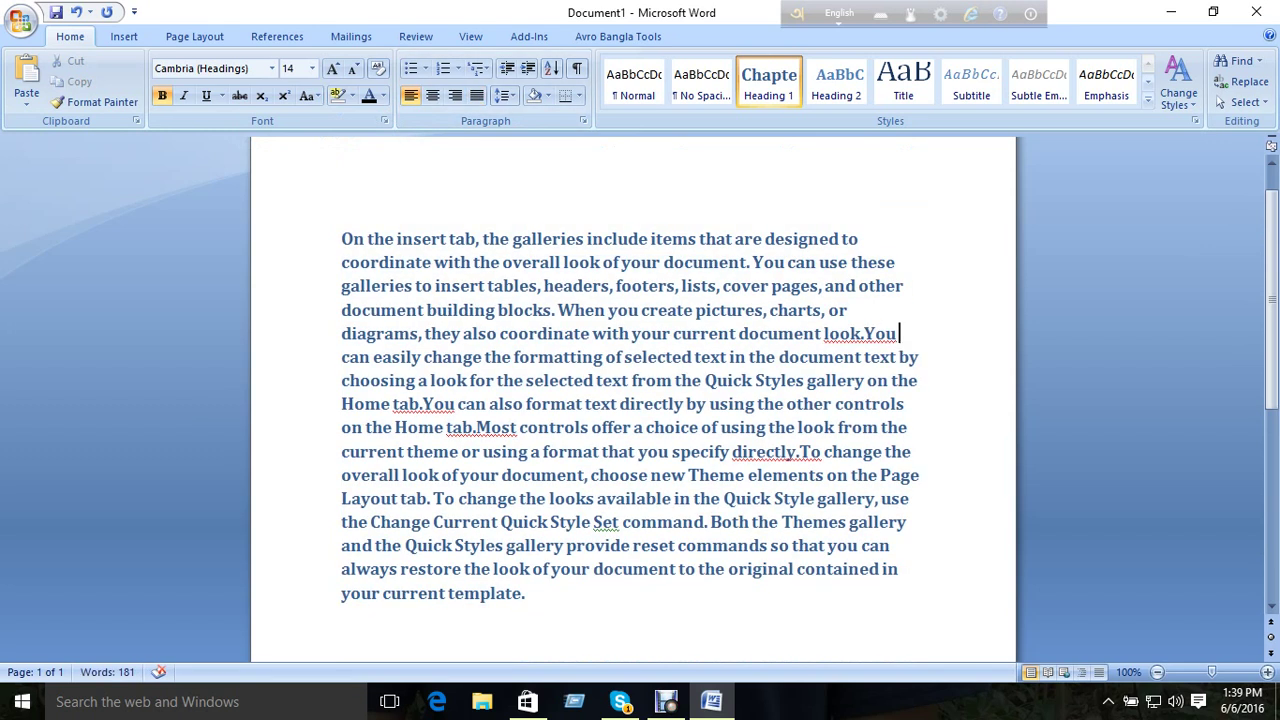
key("ctrl+a")
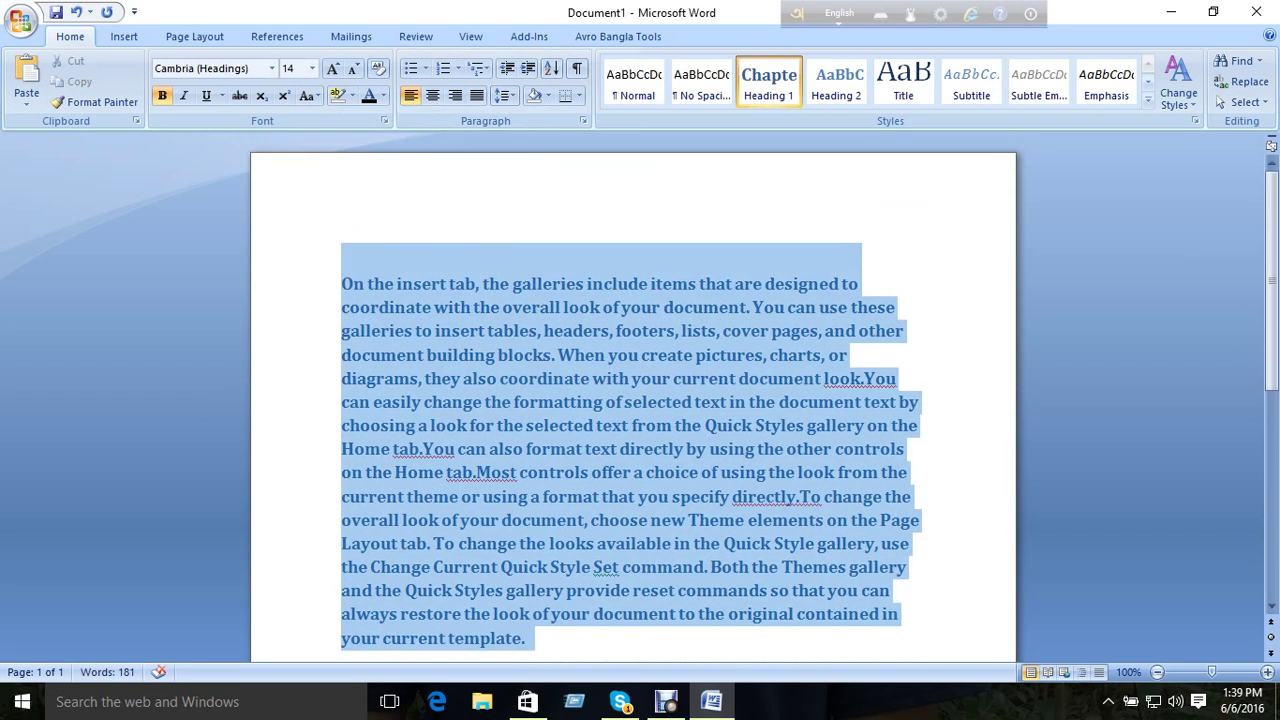
key("ctrl+j")
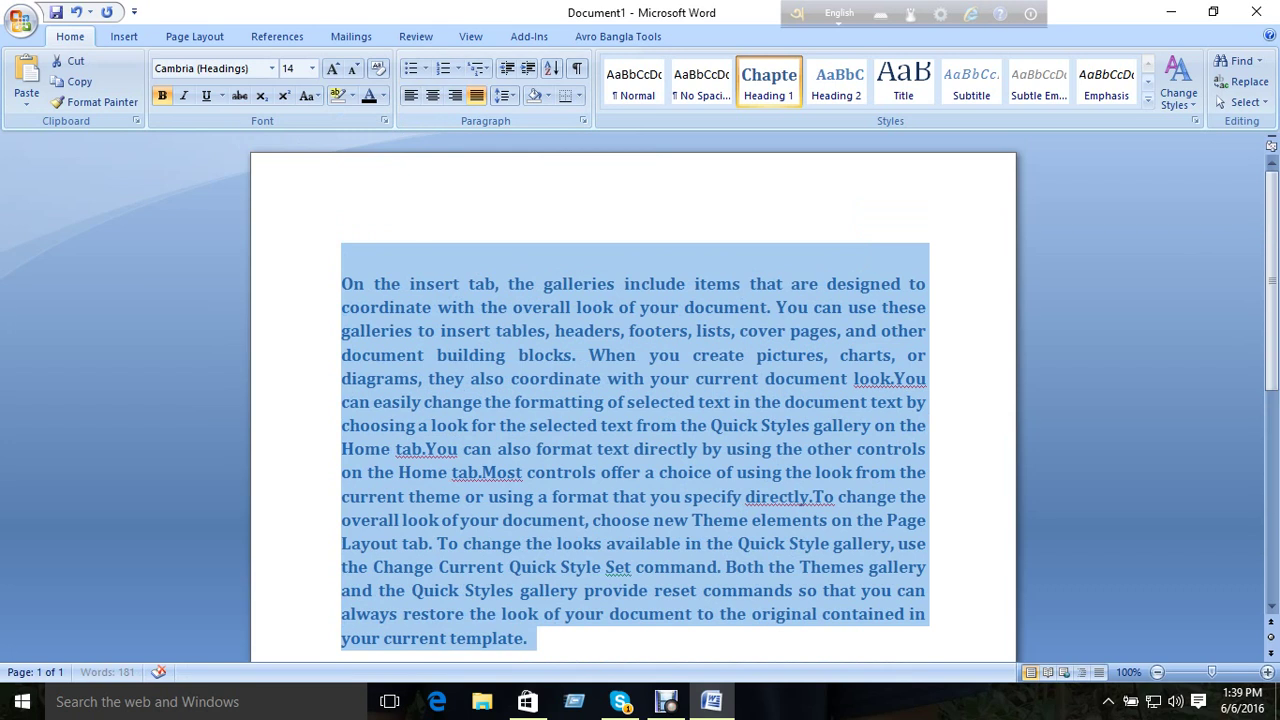
key("ctrl+l")
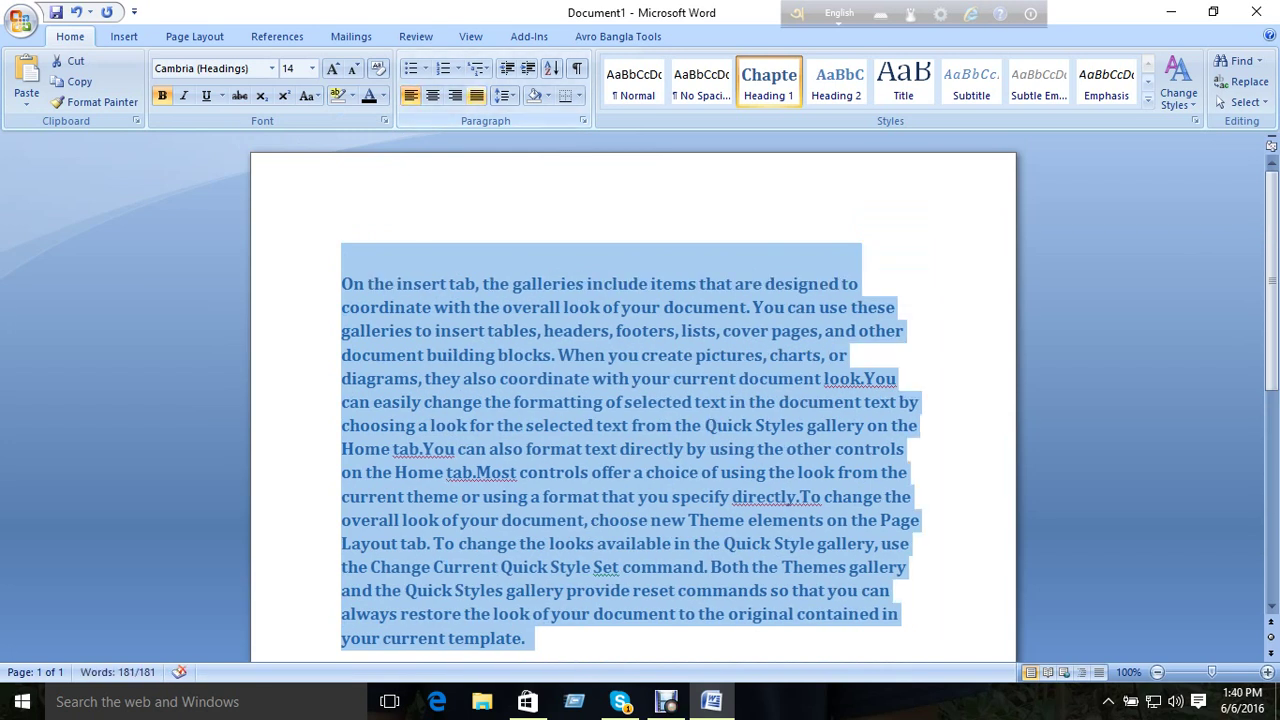
key("ctrl+j")
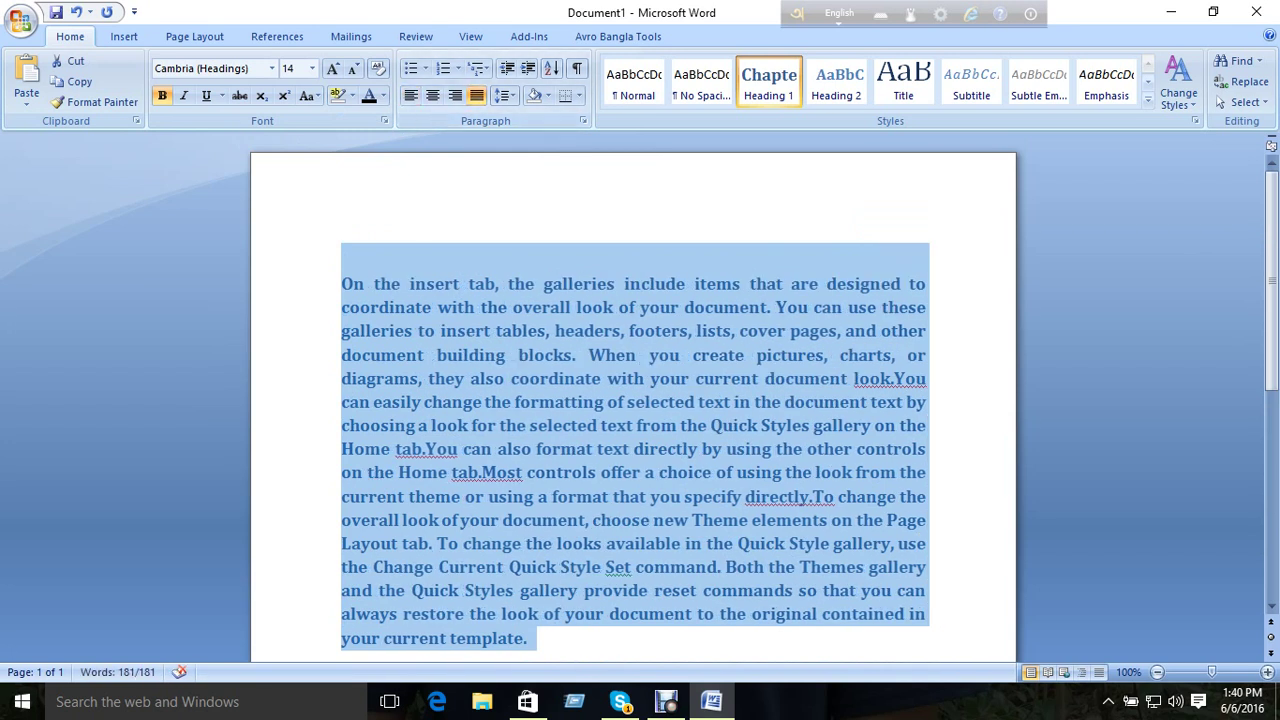
left_click(881, 378)
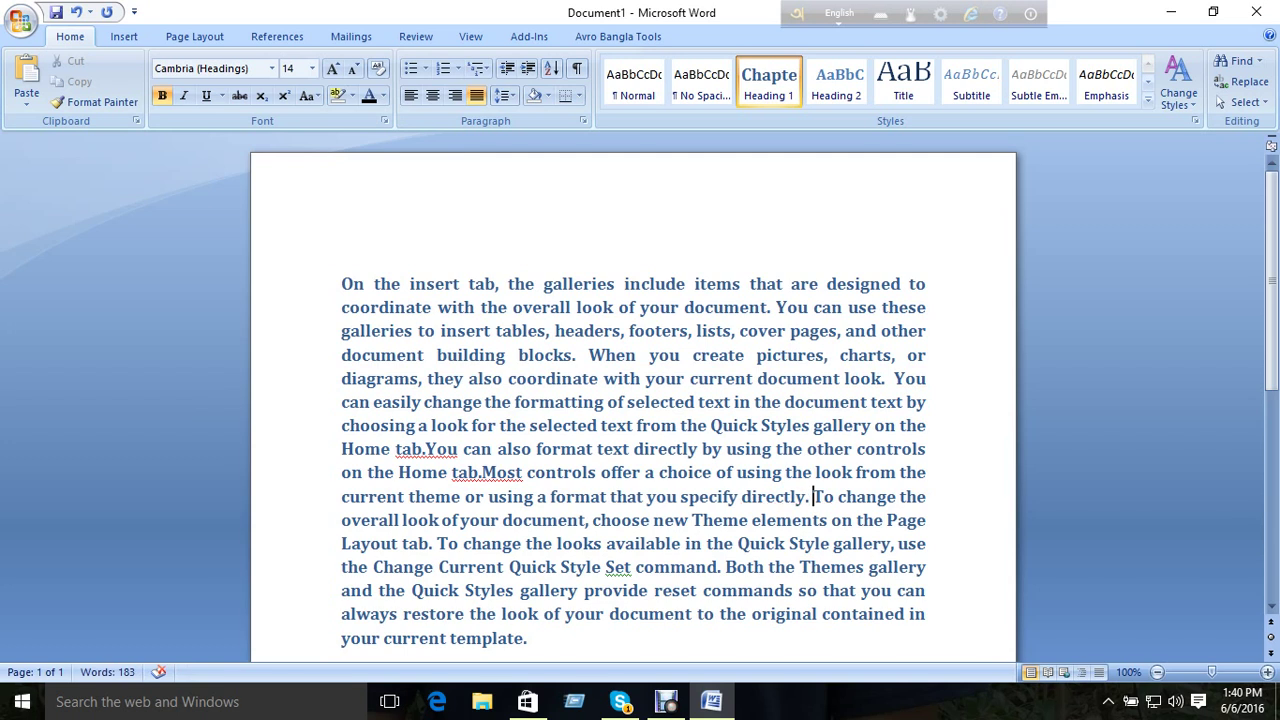
- Check the sentence joins before 'Most' and 'You', then select all the text
left_click(483, 472)
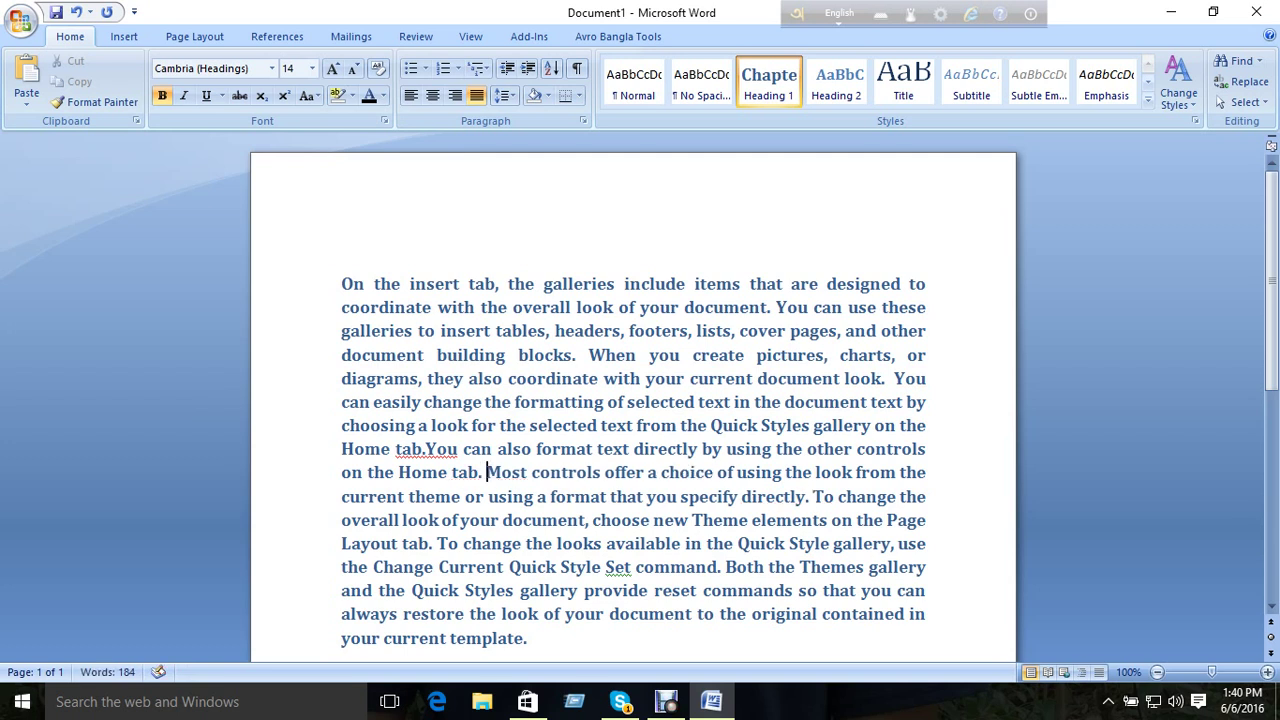
left_click(428, 449)
scroll(428, 449, "down", 2)
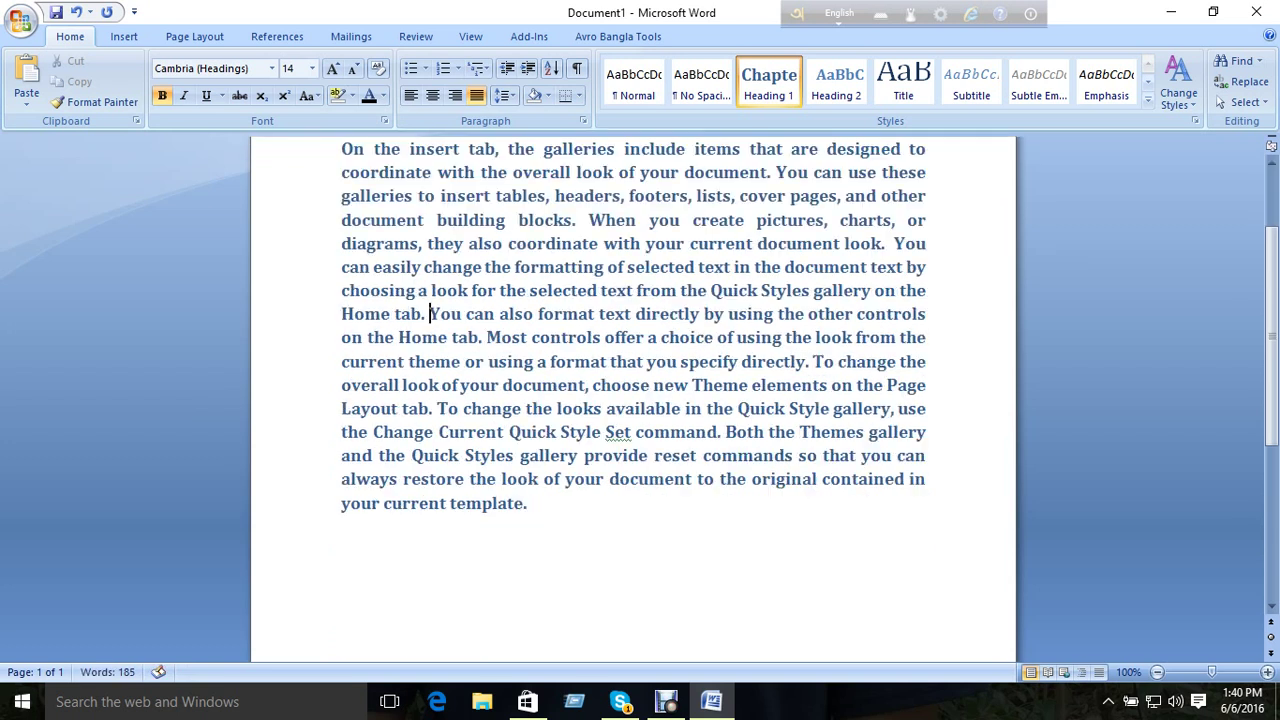
scroll(633, 400, "up", 1)
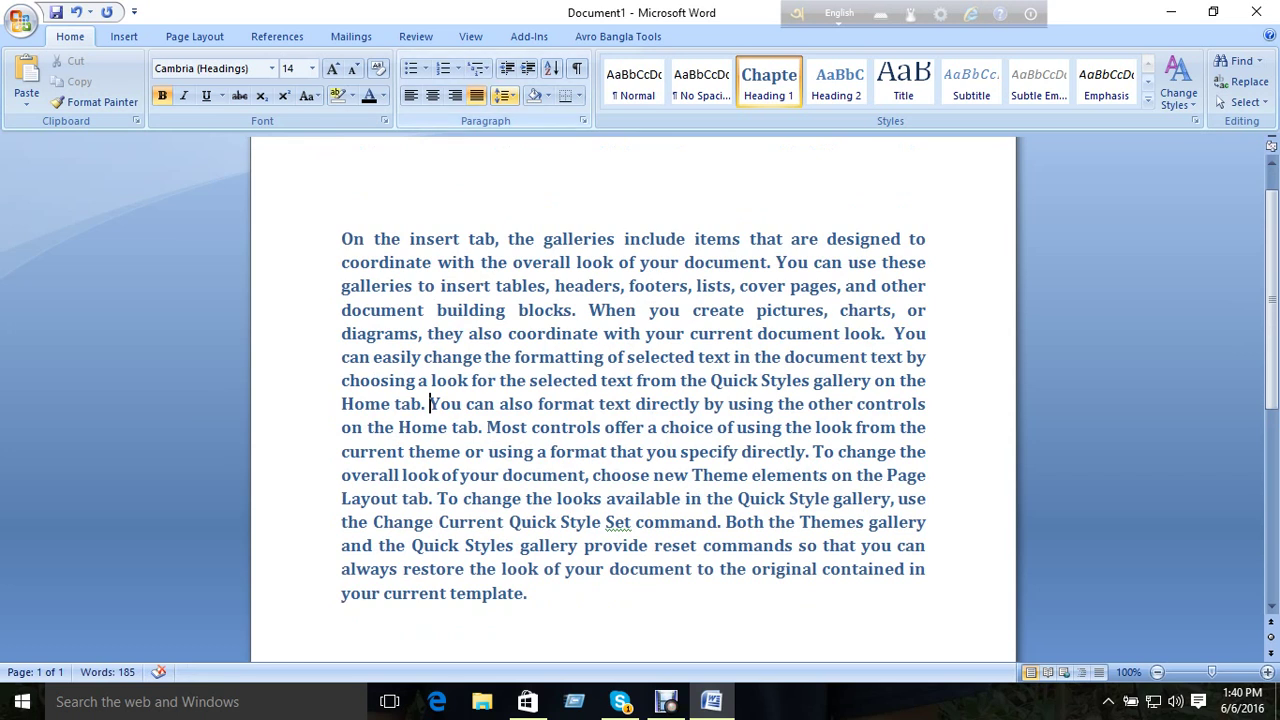
key("ctrl+a")
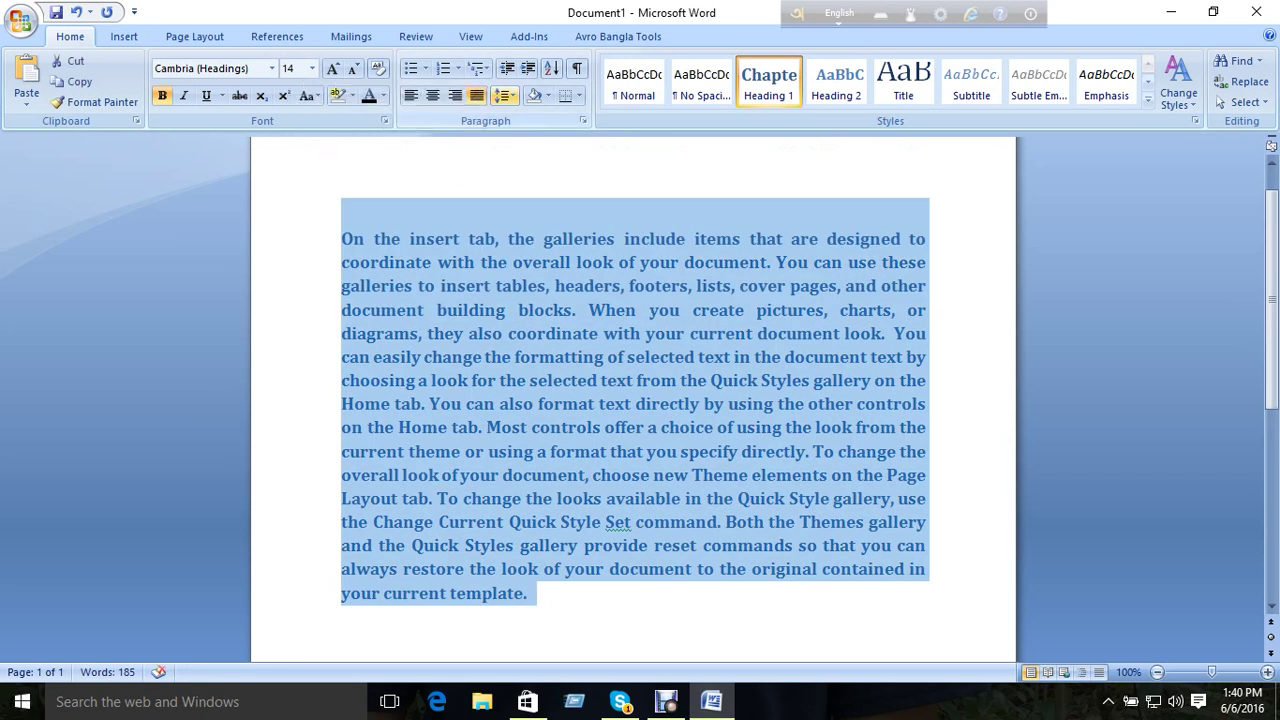
- Try 1.5, 2.5 and 3.0 line spacing, then revert to single 1.0
left_click(505, 95)
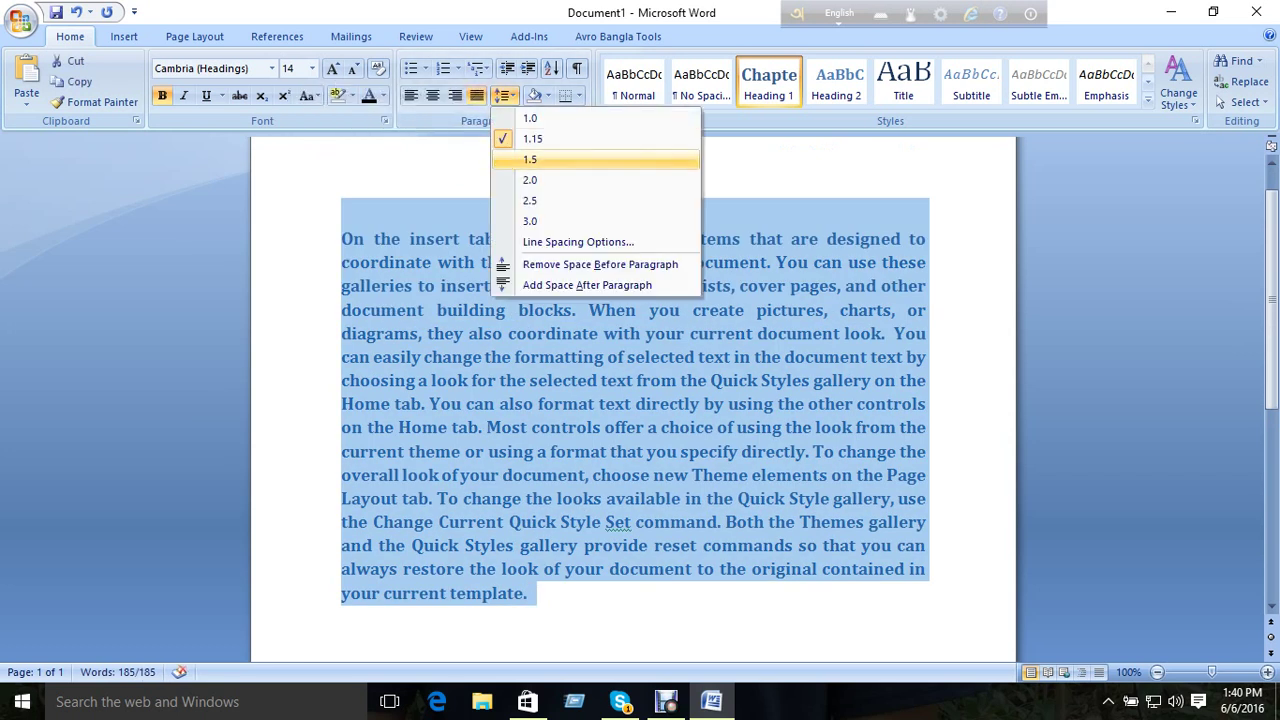
left_click(530, 159)
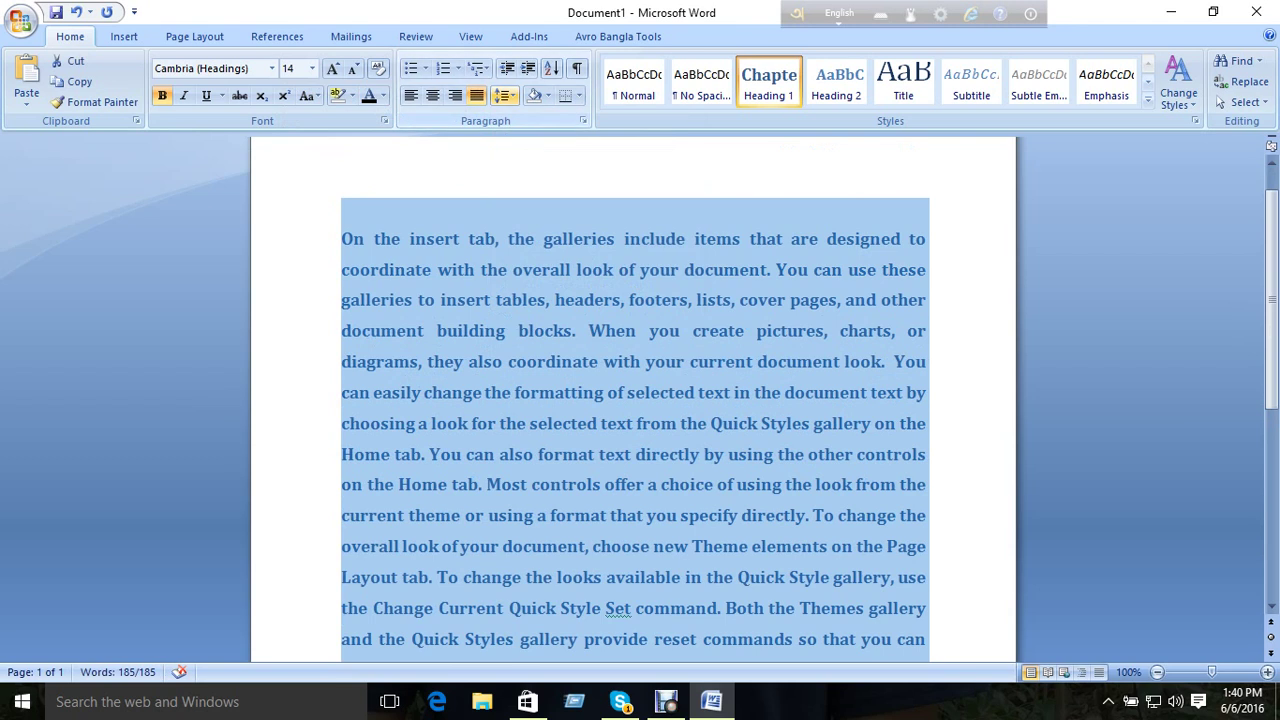
left_click(505, 95)
left_click(560, 200)
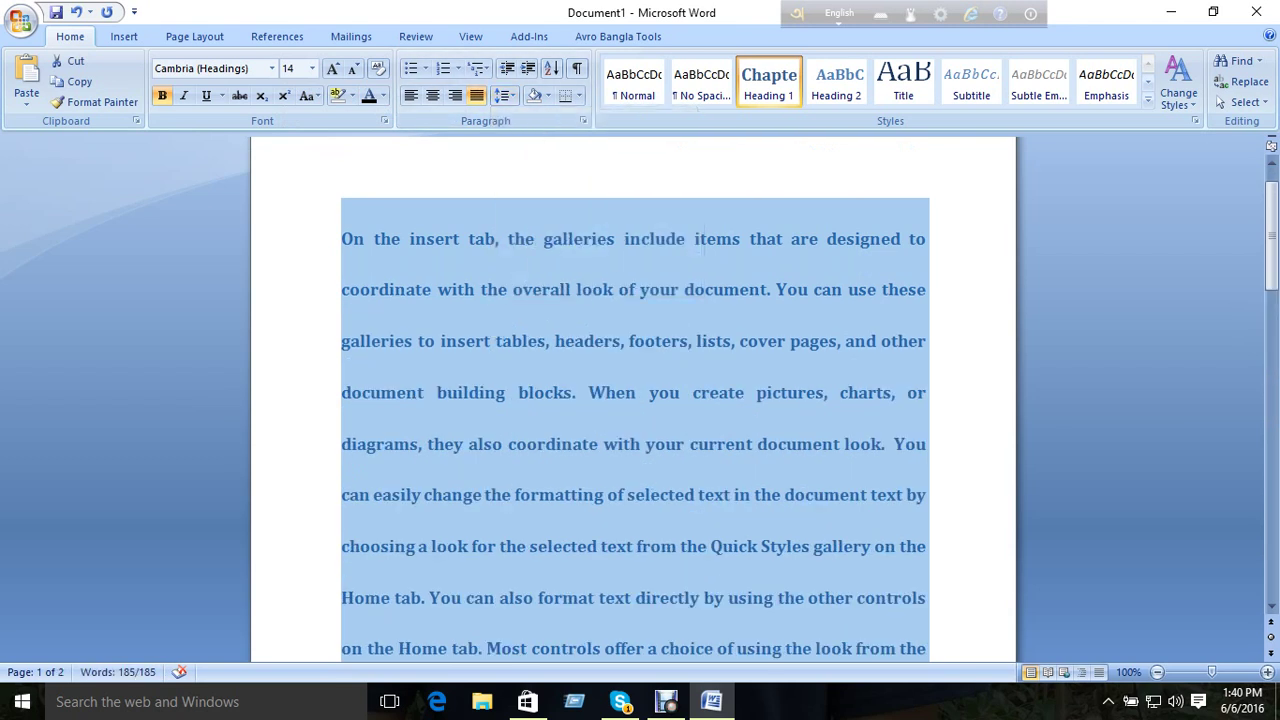
left_click(505, 95)
left_click(545, 220)
left_click(505, 95)
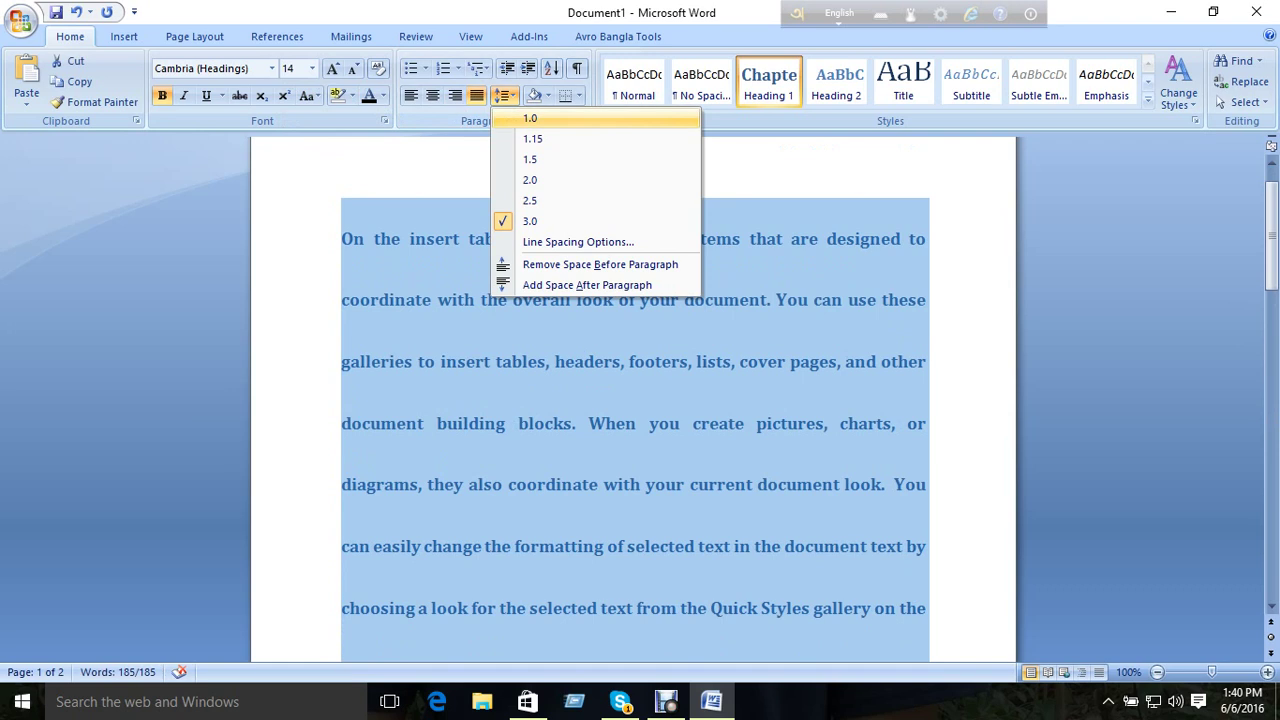
left_click(530, 117)
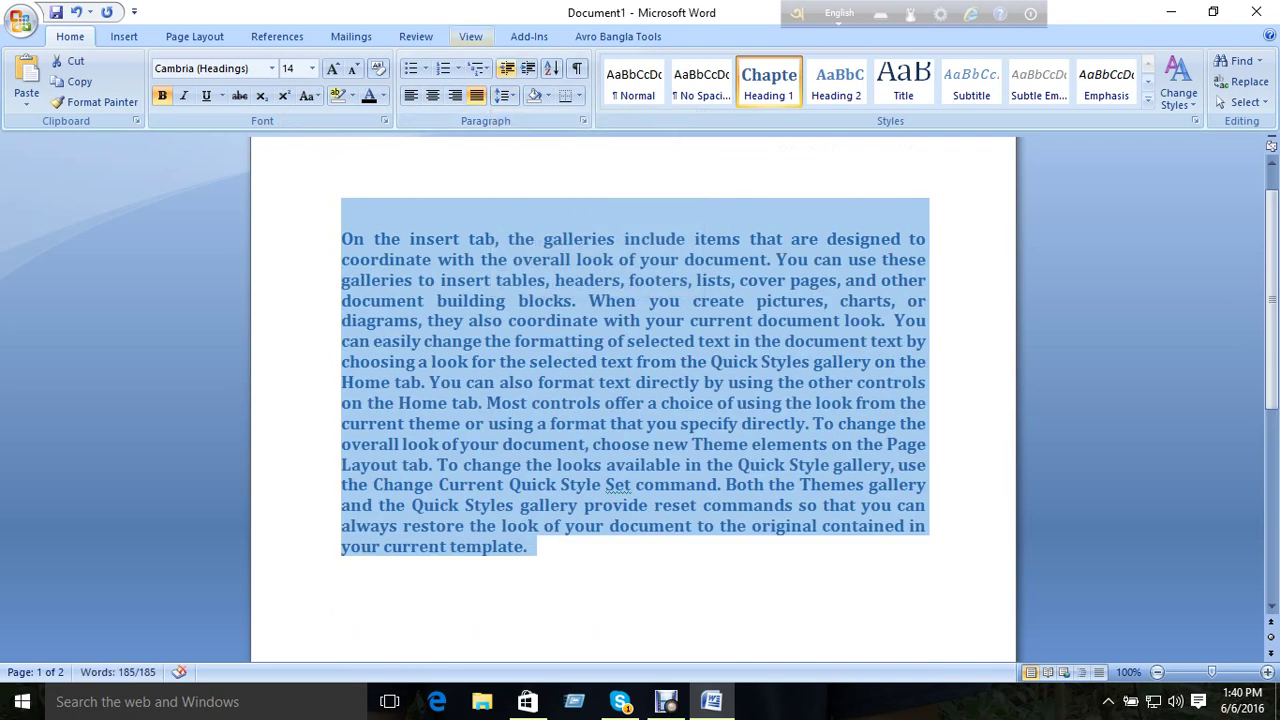
- Compare 1.5 and 1.15 spacing and settle on 1.5 line spacing
left_click(505, 95)
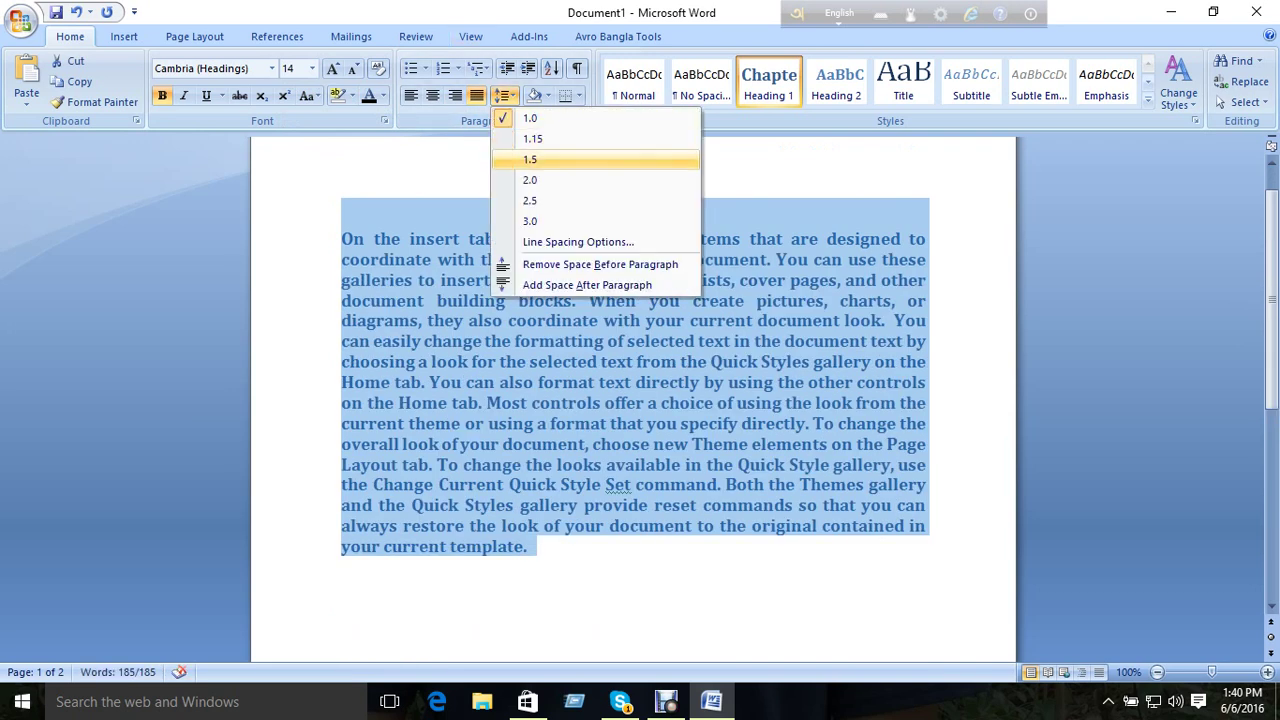
left_click(530, 159)
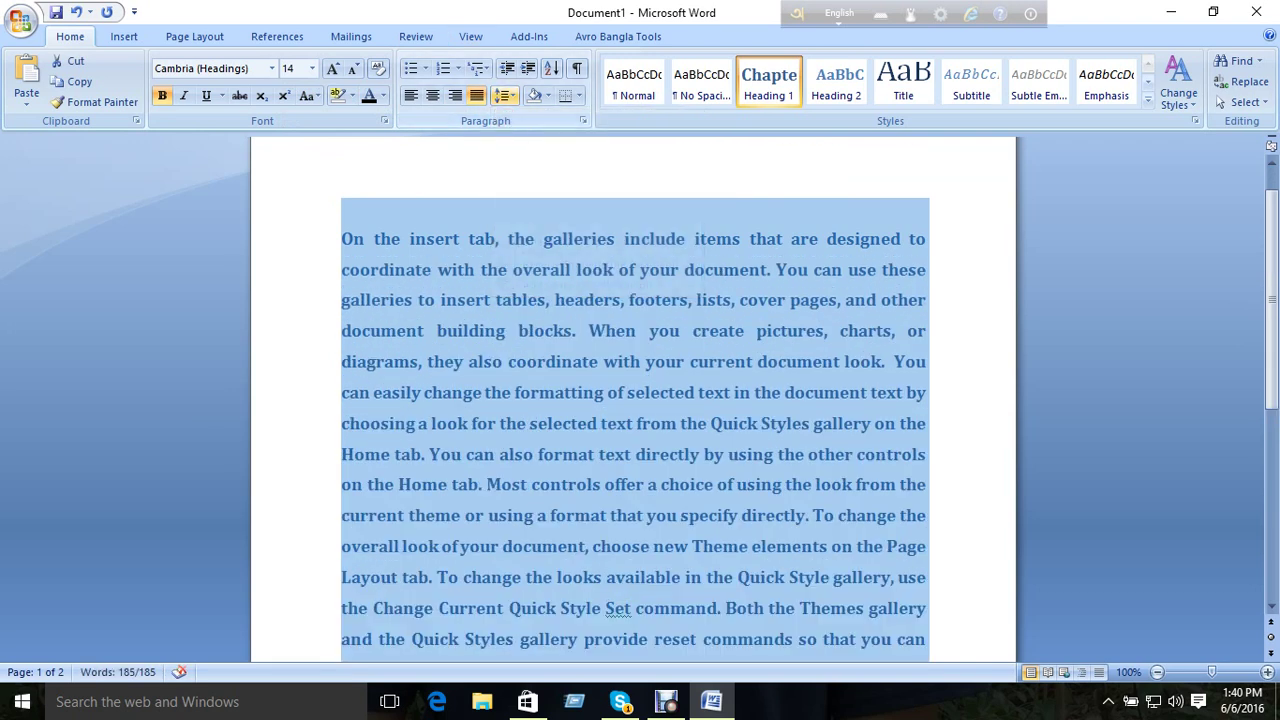
left_click(505, 95)
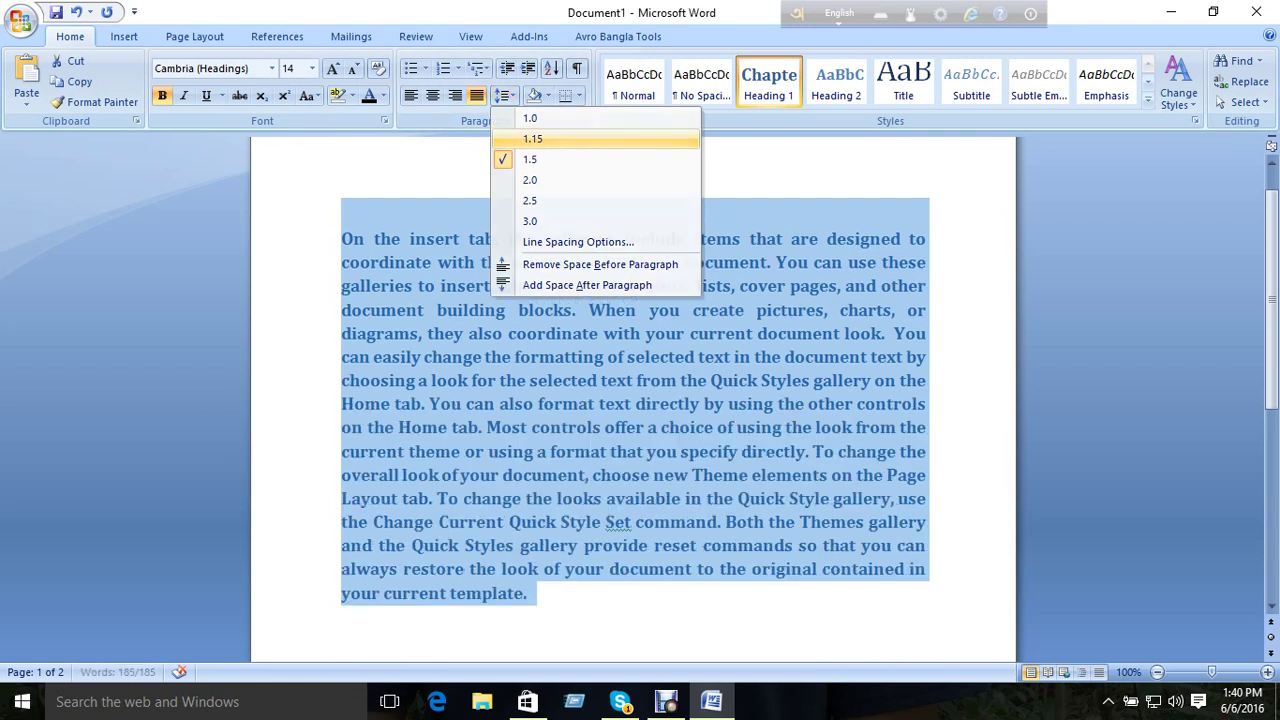
left_click(532, 138)
left_click(505, 95)
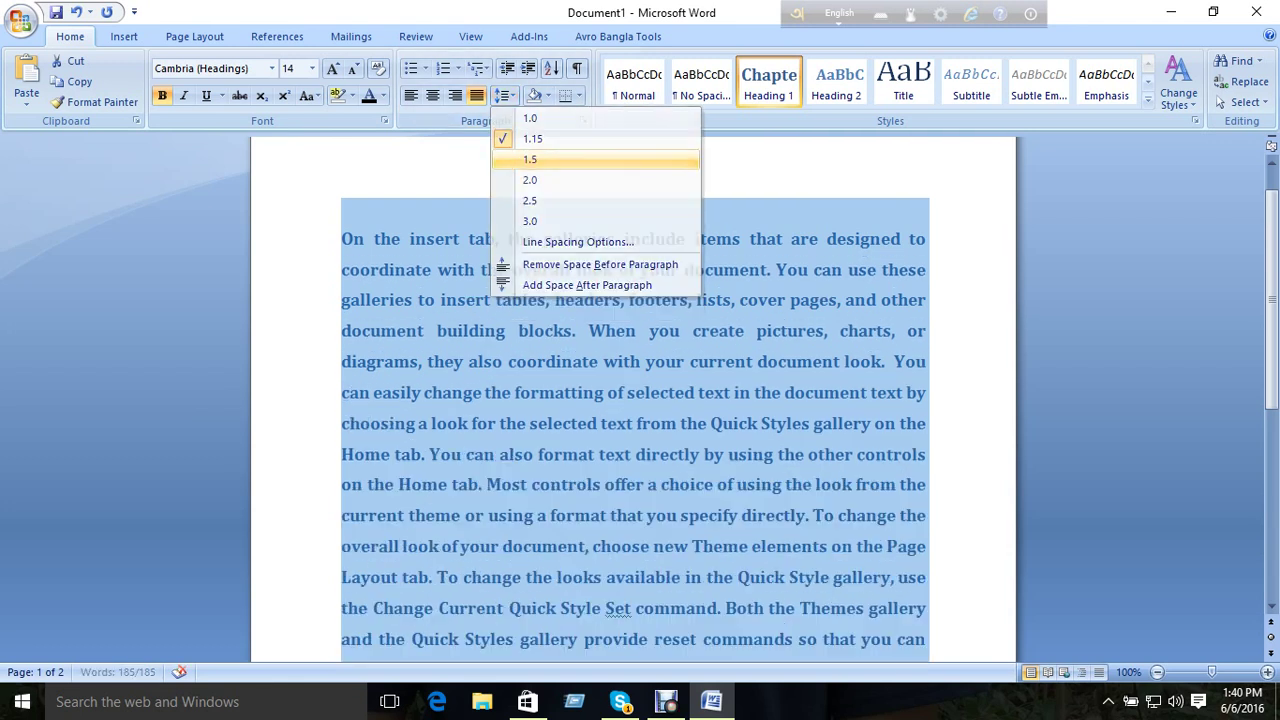
left_click(530, 159)
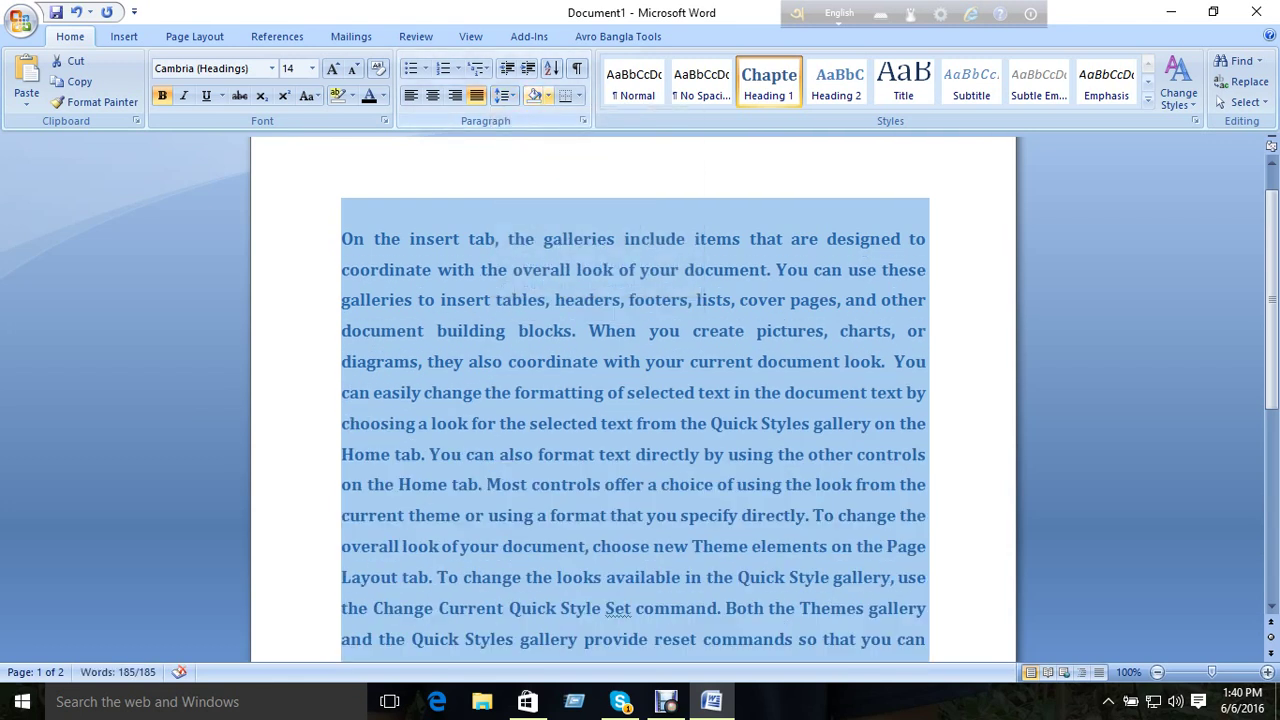
left_click(548, 95)
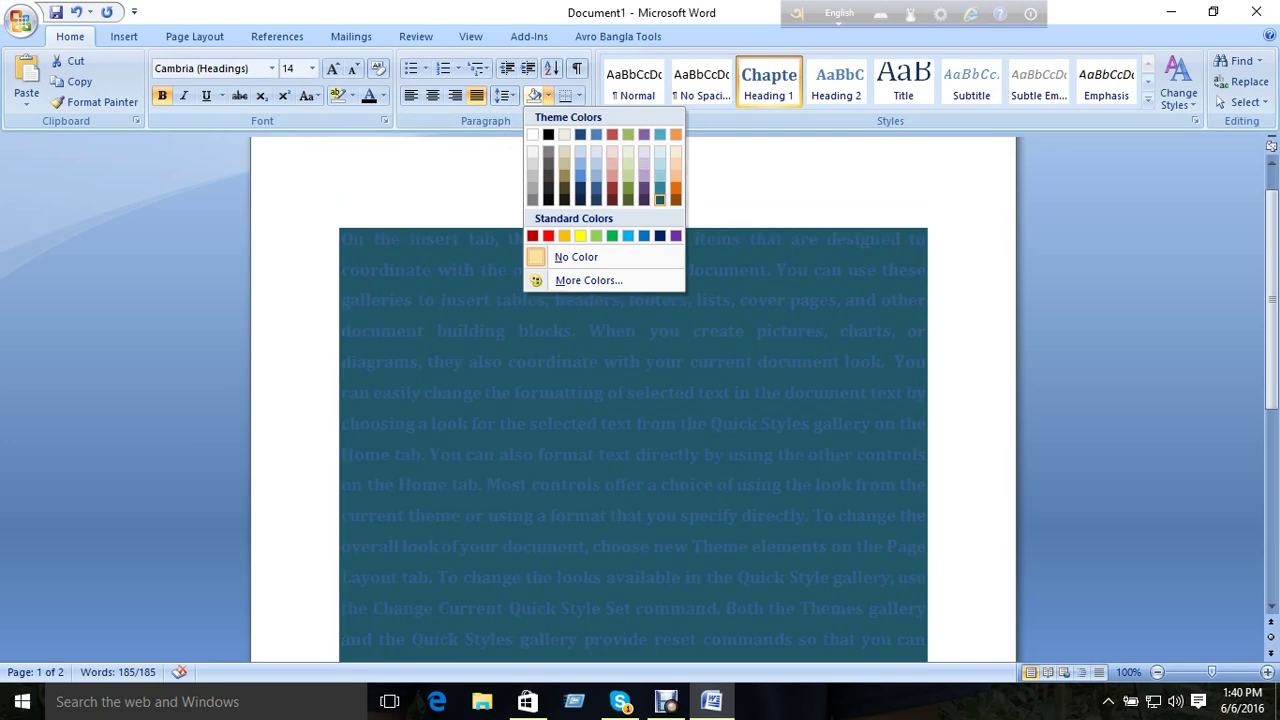
left_click(596, 187)
left_click(557, 362)
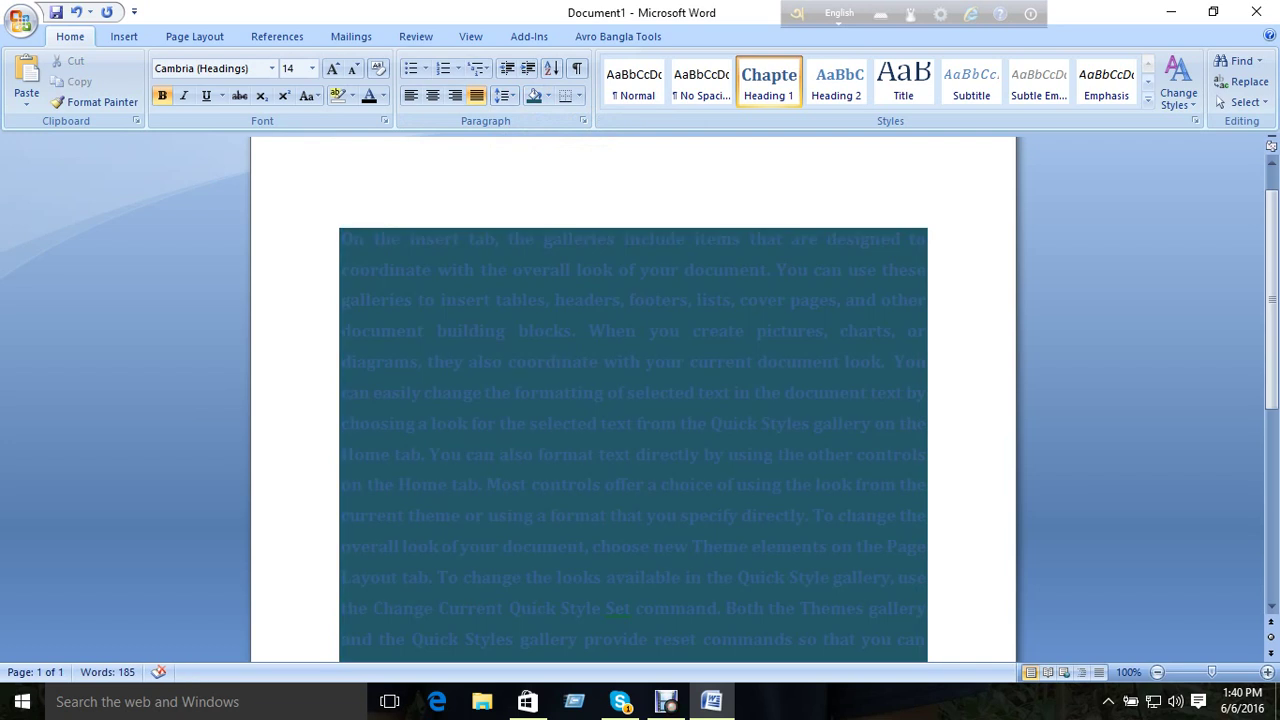
scroll(633, 400, "down", 3)
scroll(633, 400, "up", 2)
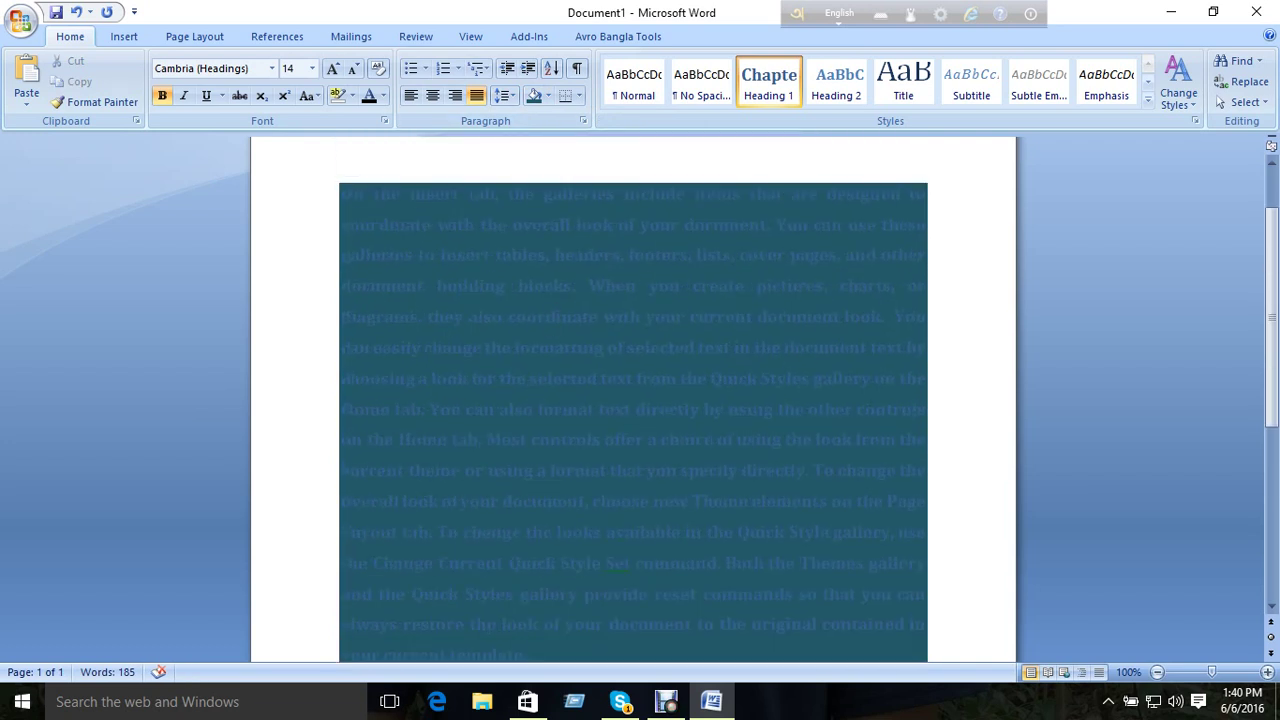
key("ctrl+a")
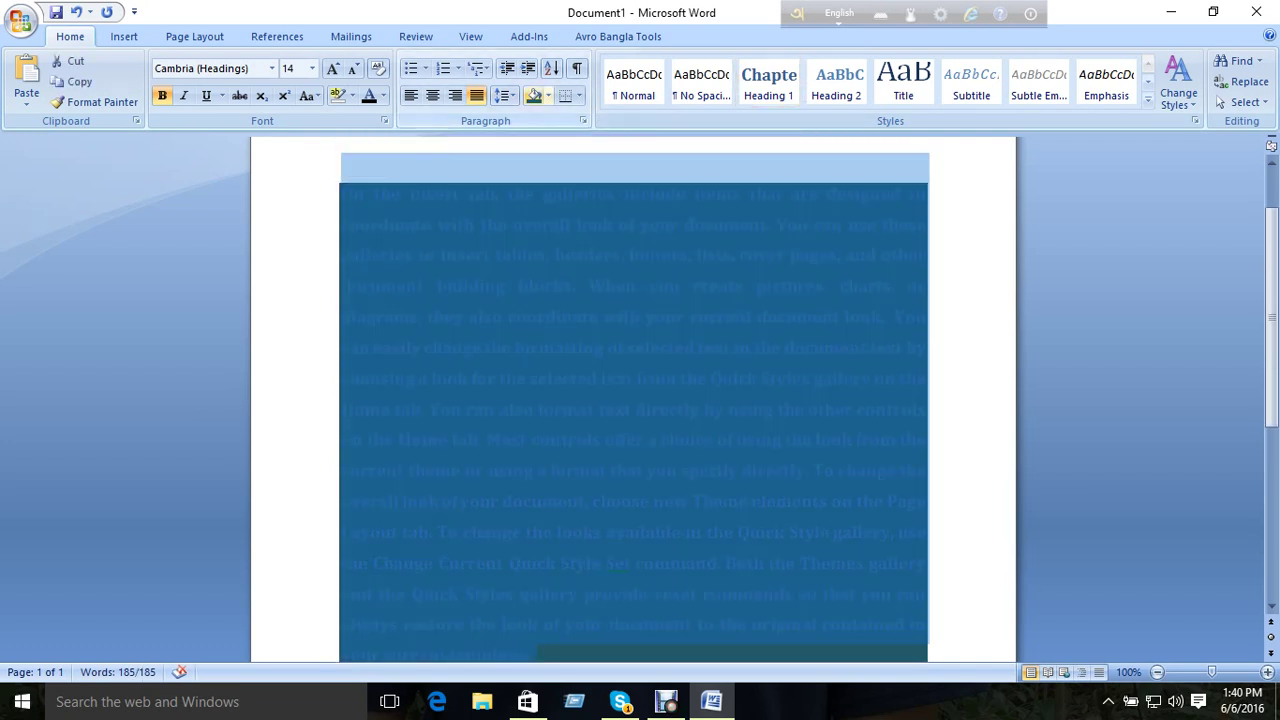
left_click(548, 95)
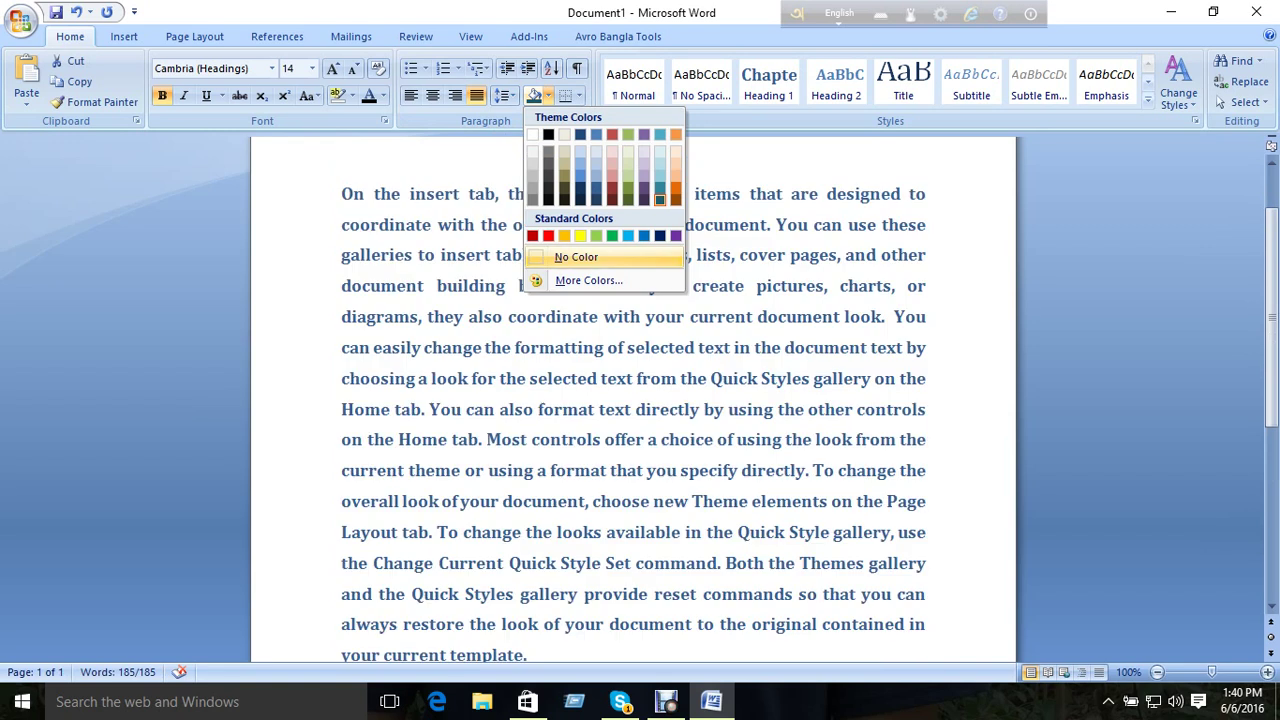
left_click(576, 257)
left_click(928, 285)
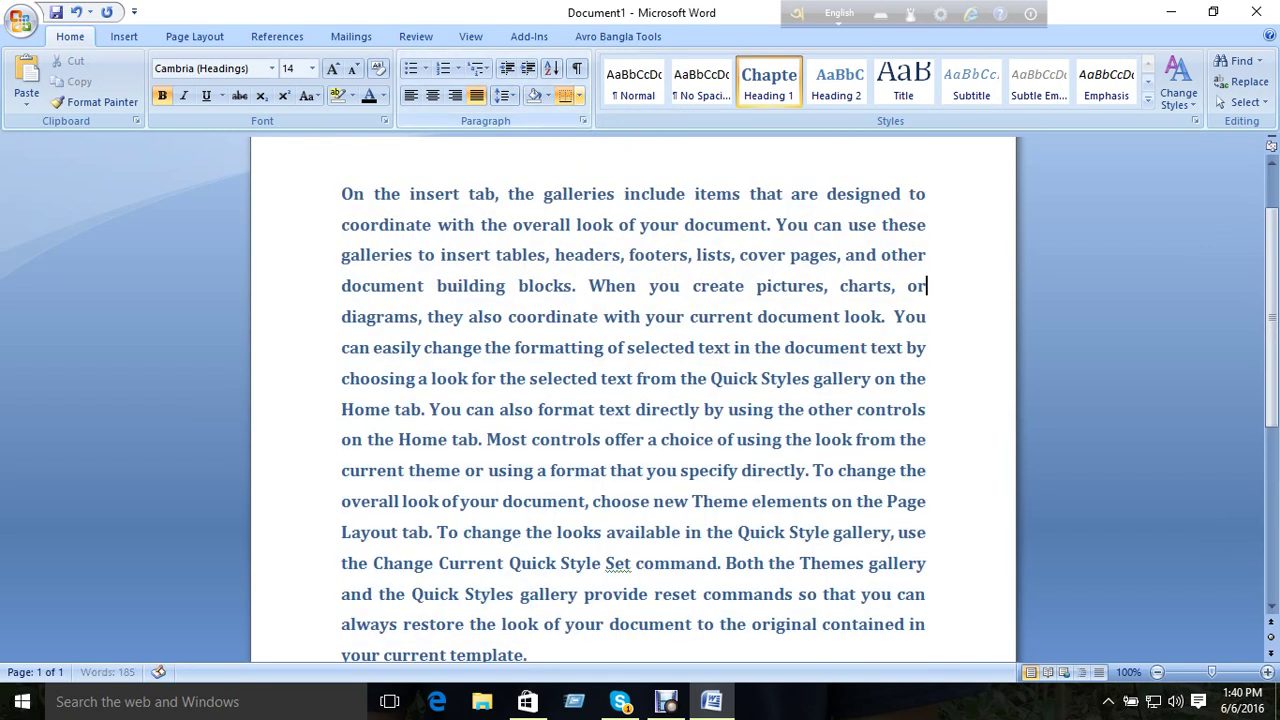
left_click(578, 95)
left_click(614, 139)
left_click(578, 95)
scroll(633, 400, "up", 2)
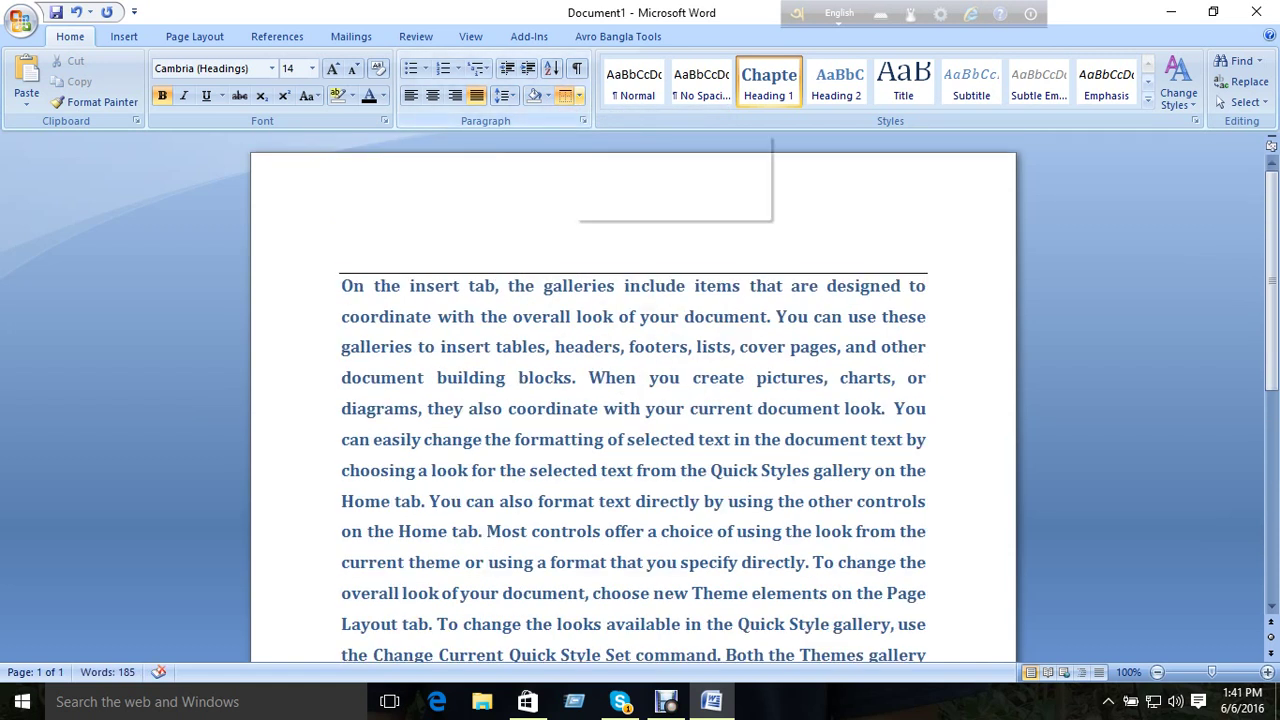
left_click(578, 95)
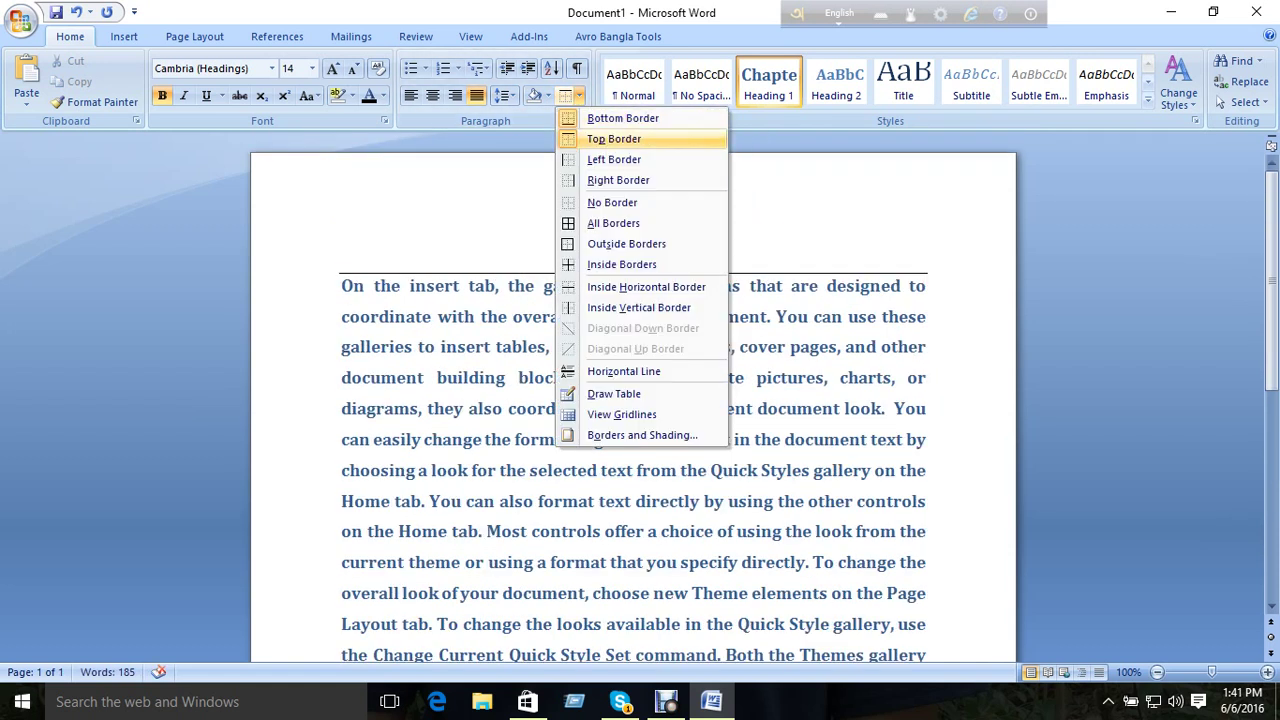
left_click(614, 159)
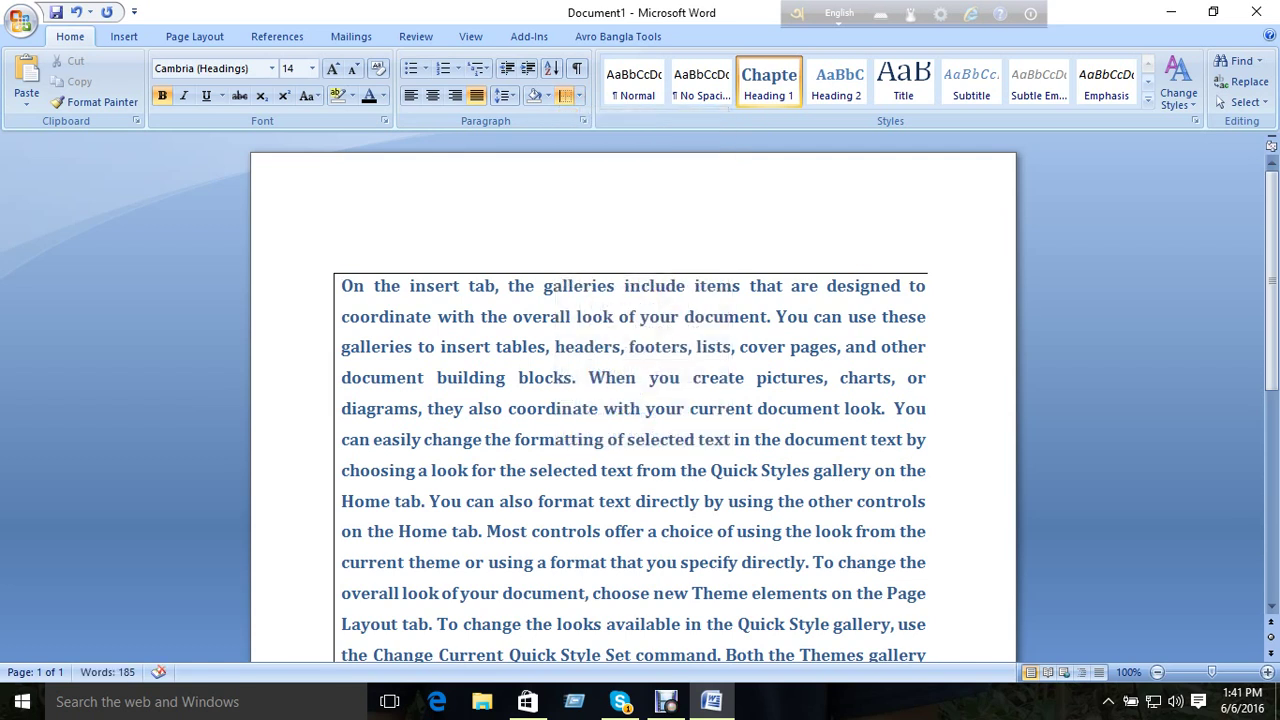
left_click(578, 95)
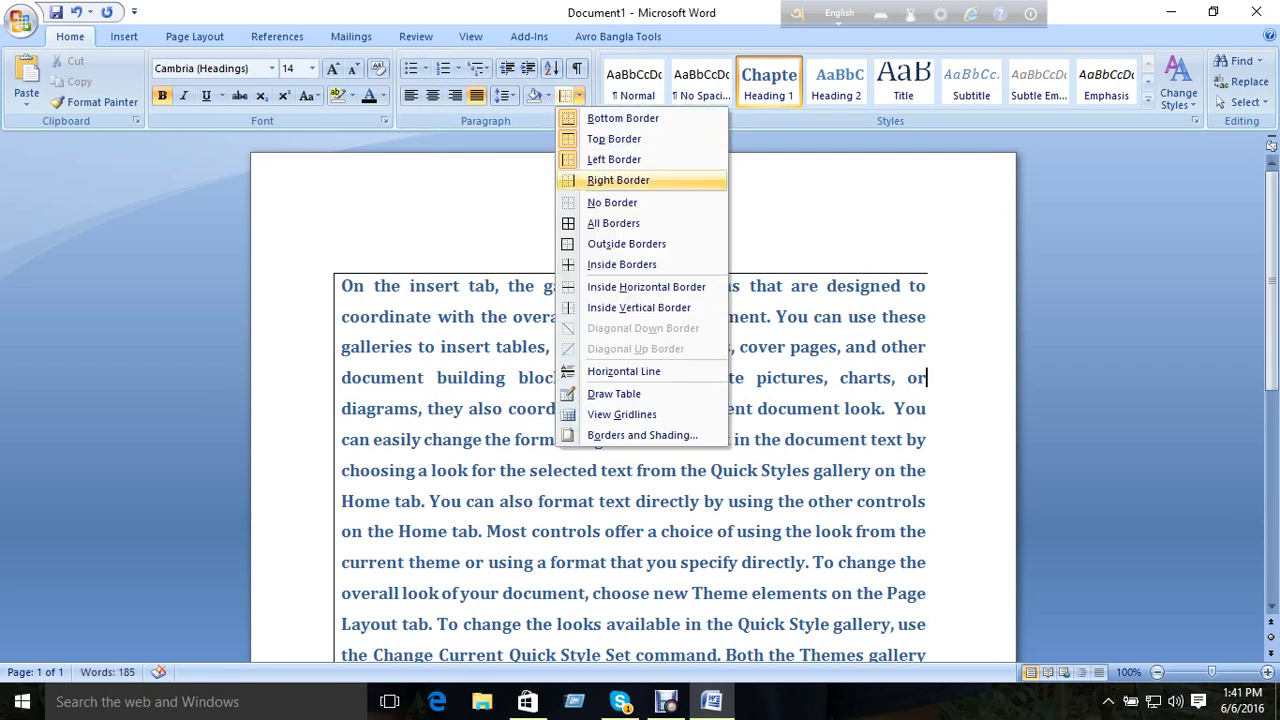
left_click(618, 180)
scroll(630, 400, "down", 3)
scroll(630, 400, "down", 2)
scroll(630, 400, "up", 4)
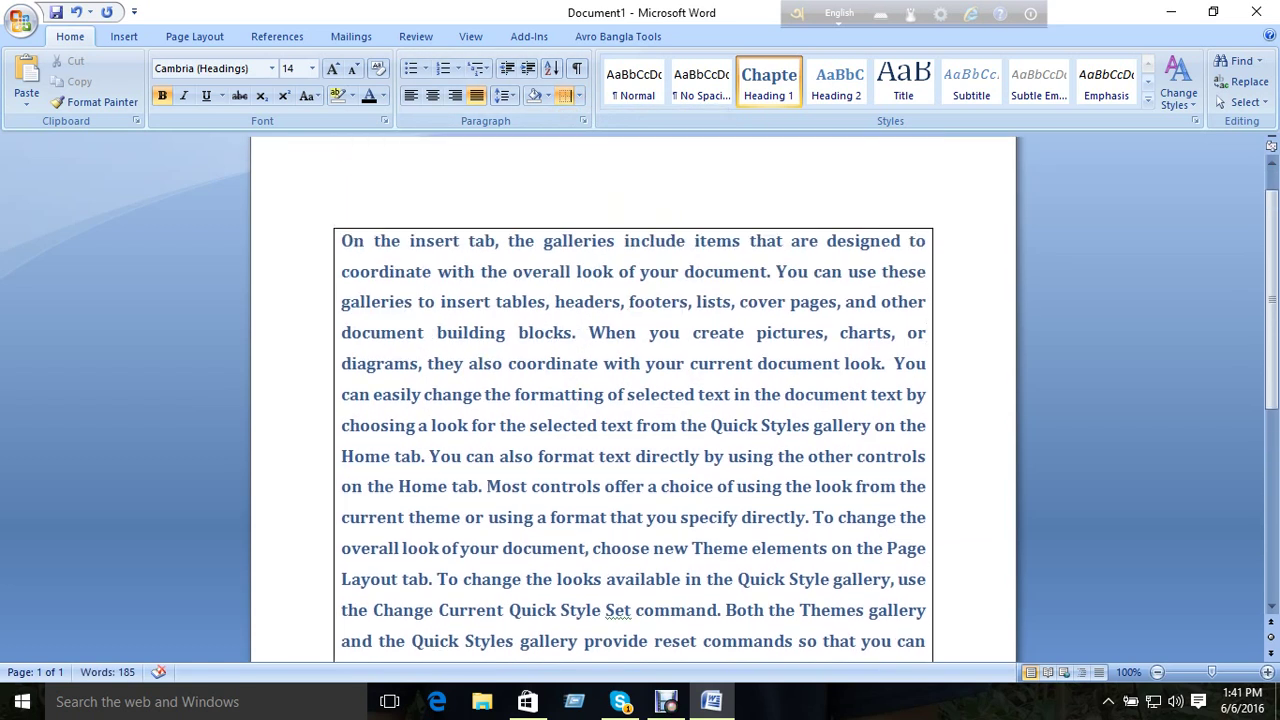
left_click(564, 95)
left_click(564, 95)
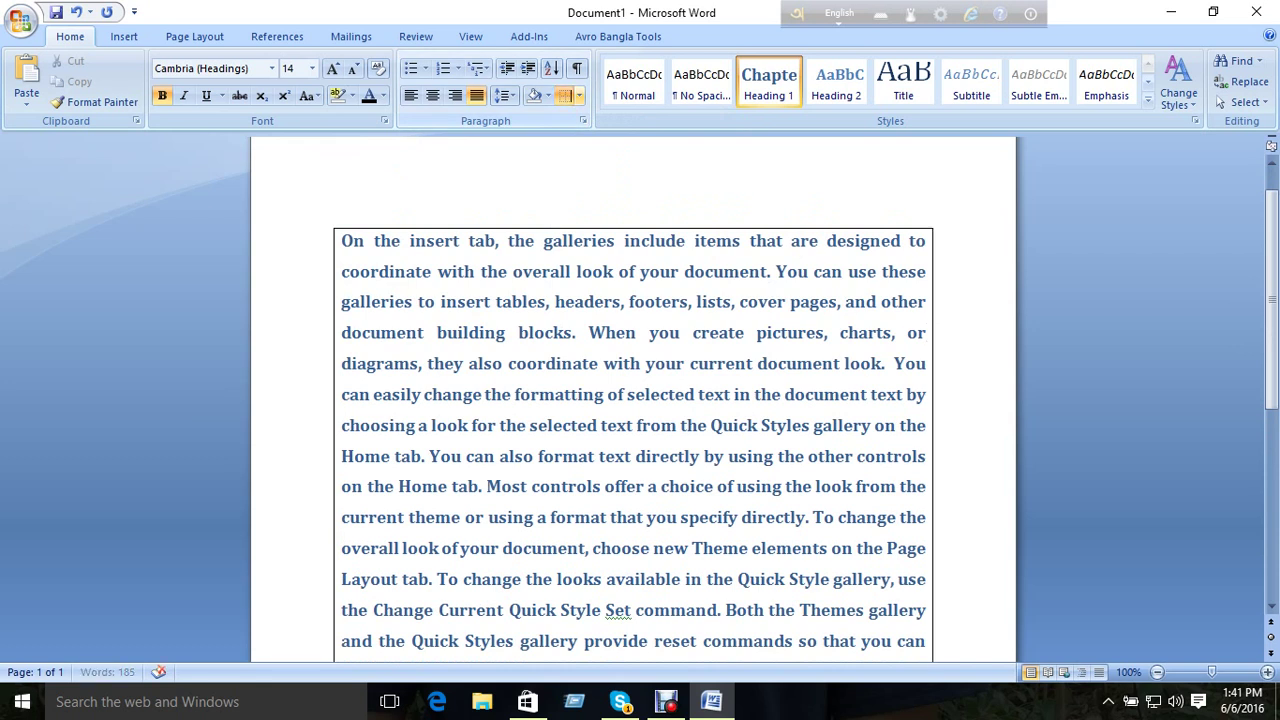
left_click(579, 95)
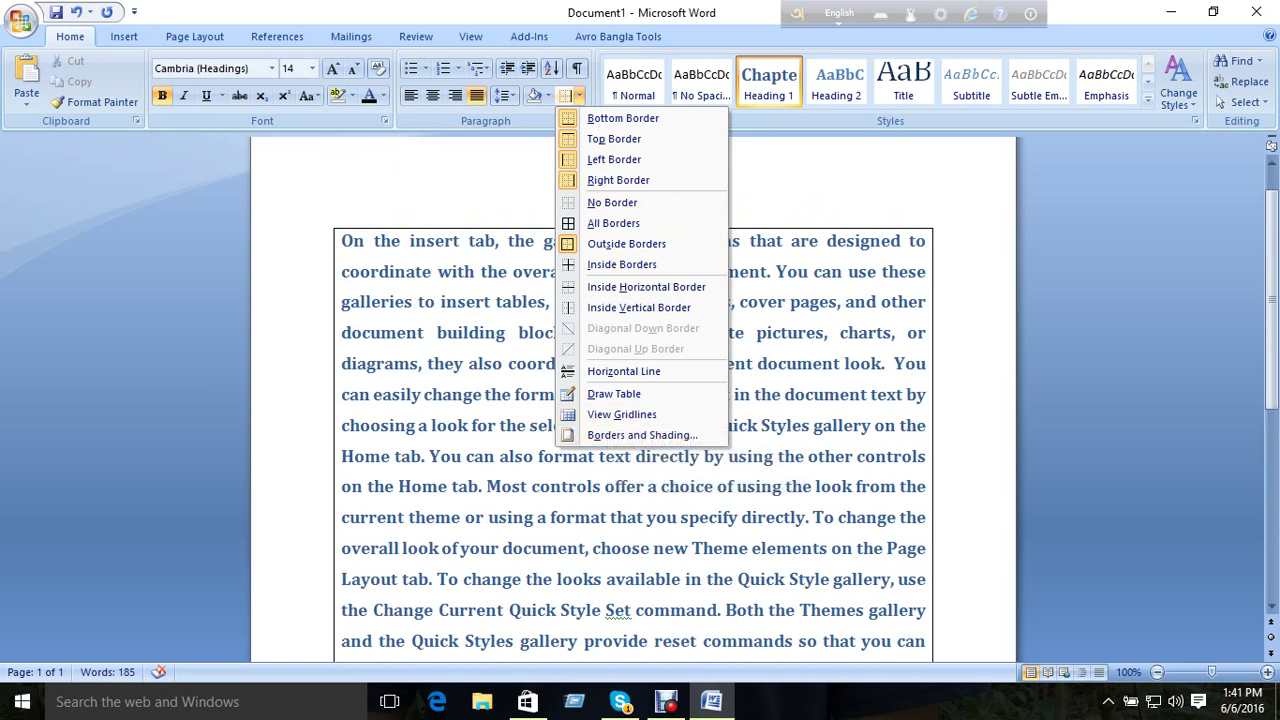
left_click(642, 435)
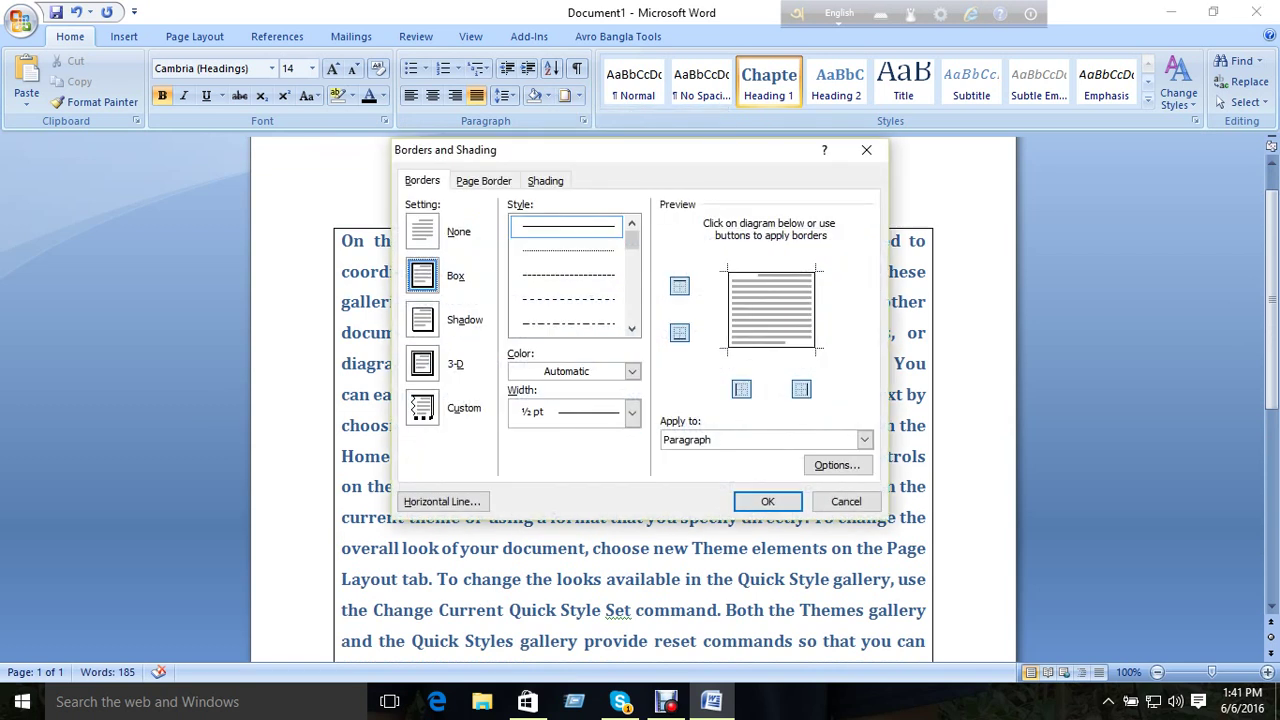
left_click(866, 150)
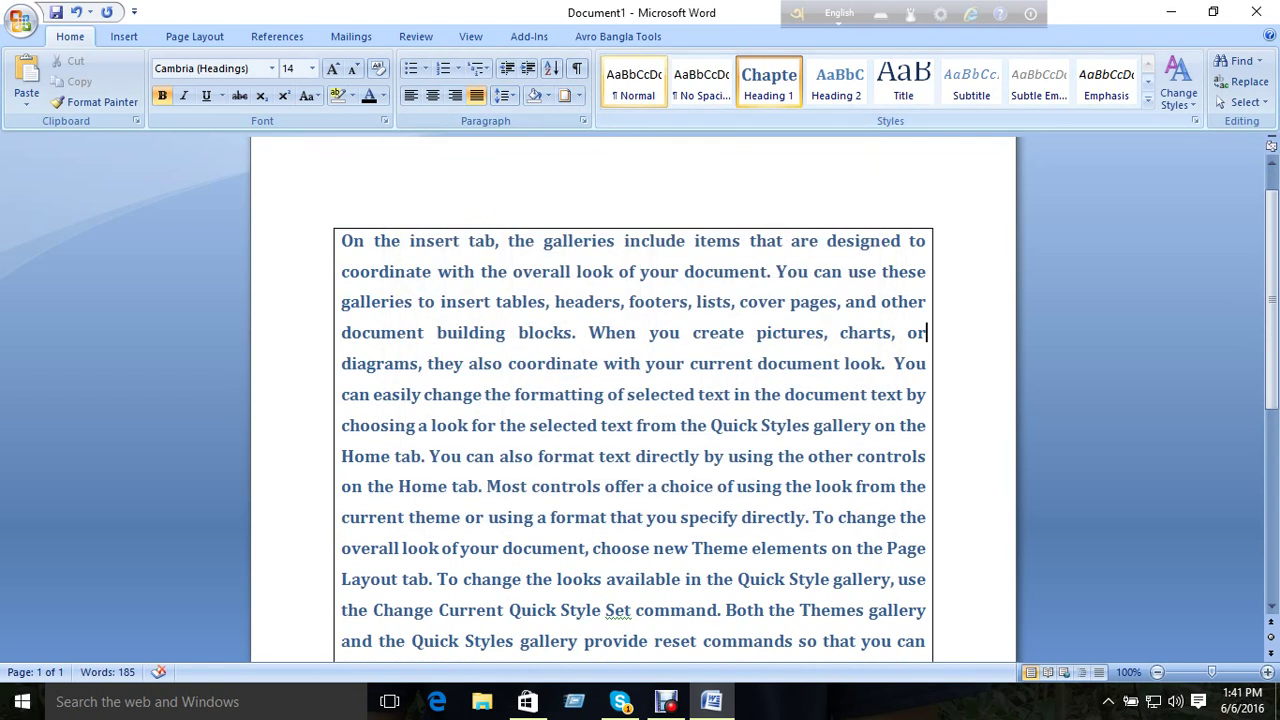
left_click(579, 96)
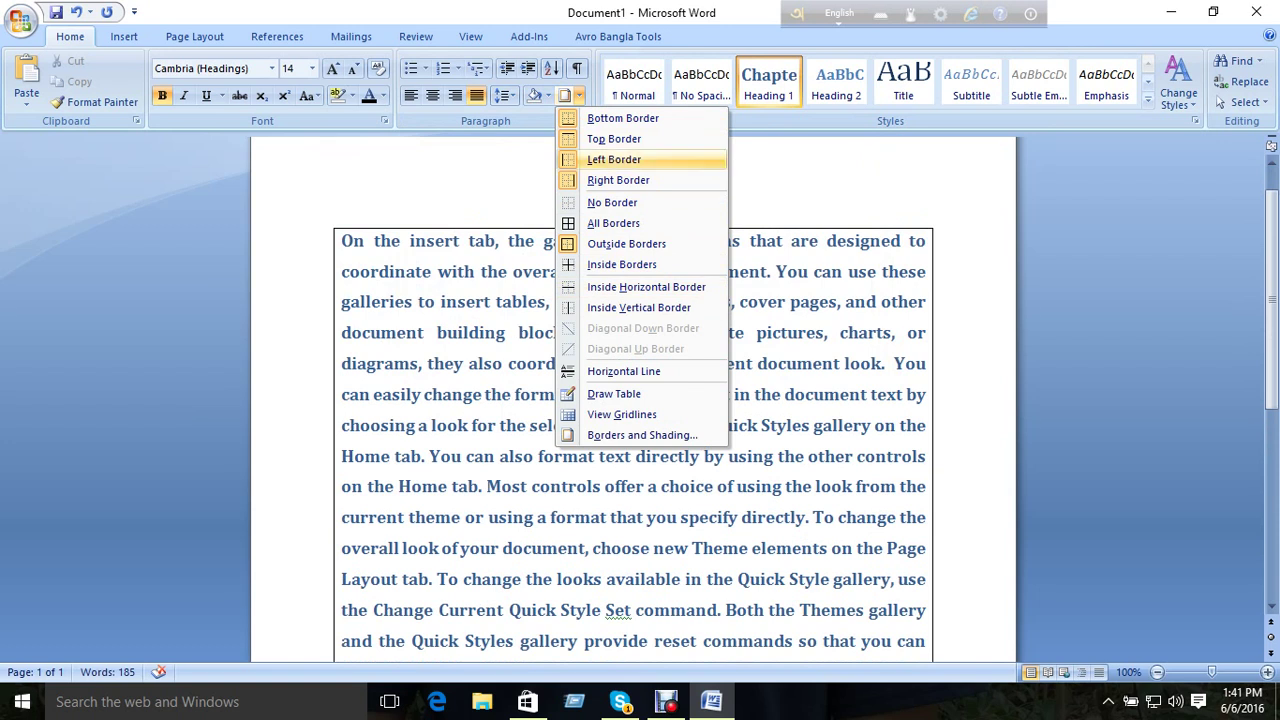
left_click(626, 243)
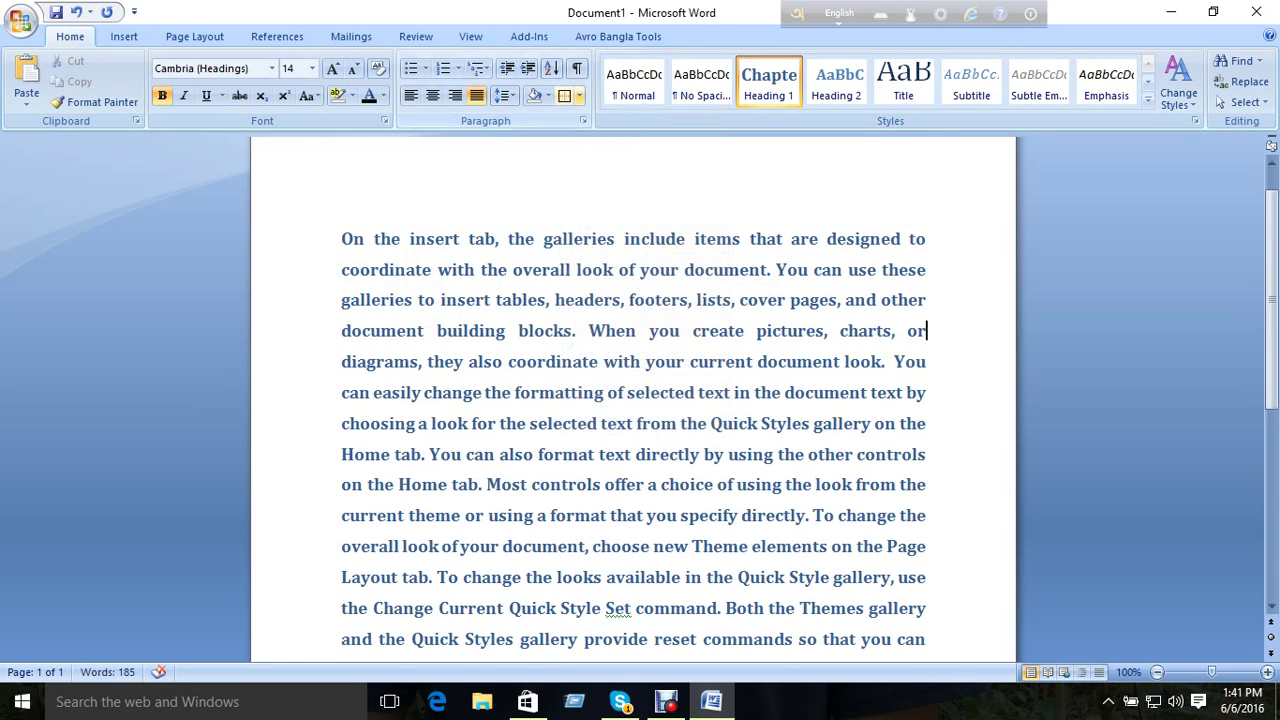
left_click(579, 96)
left_click(612, 202)
left_click(579, 96)
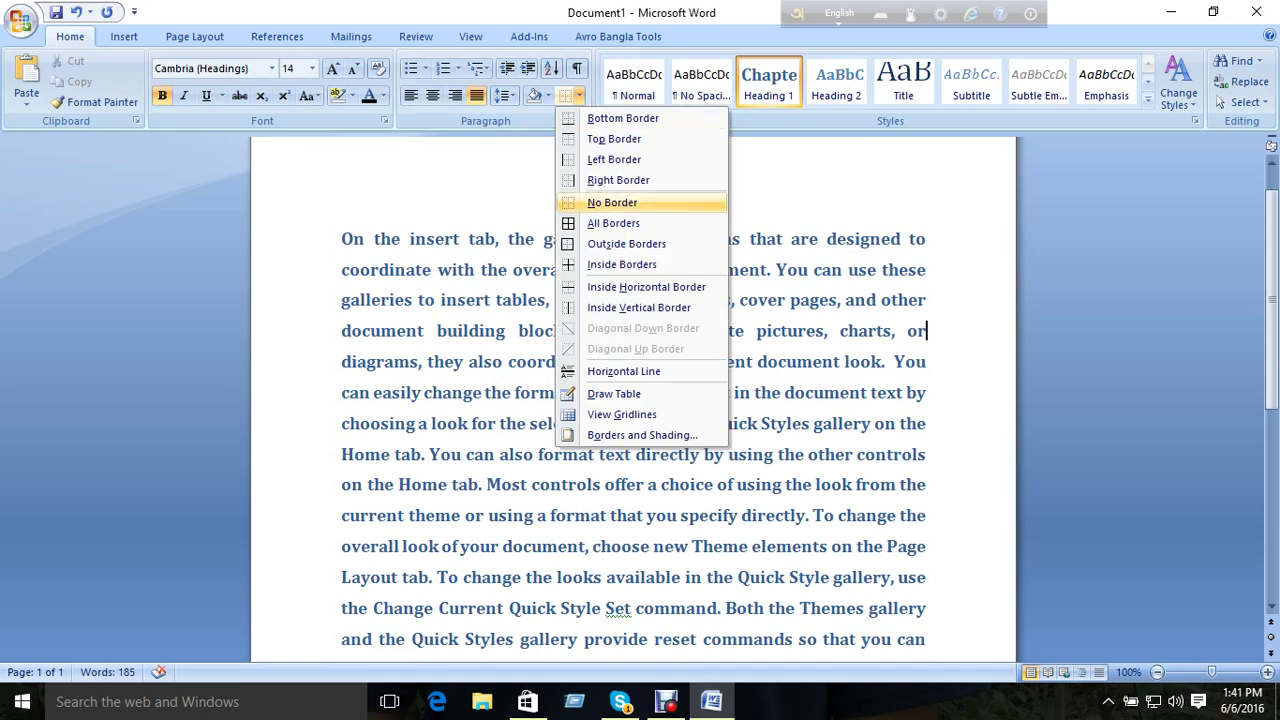
left_click(613, 159)
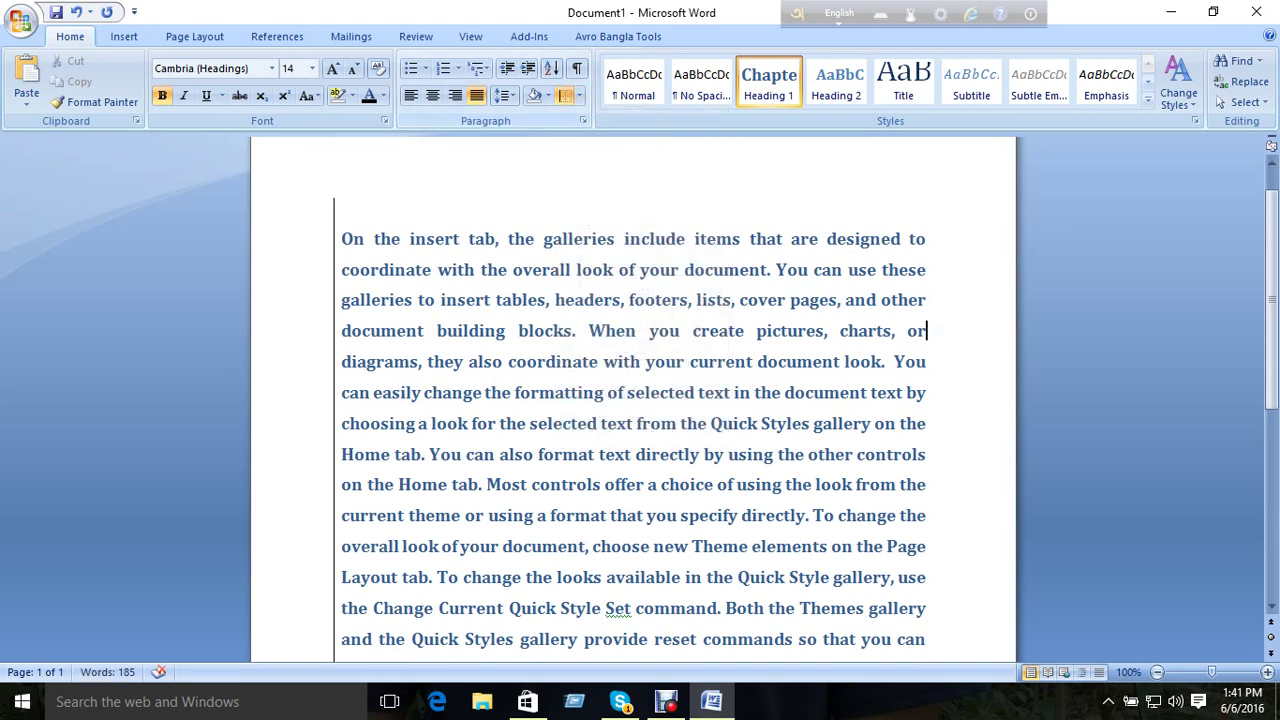
left_click(579, 96)
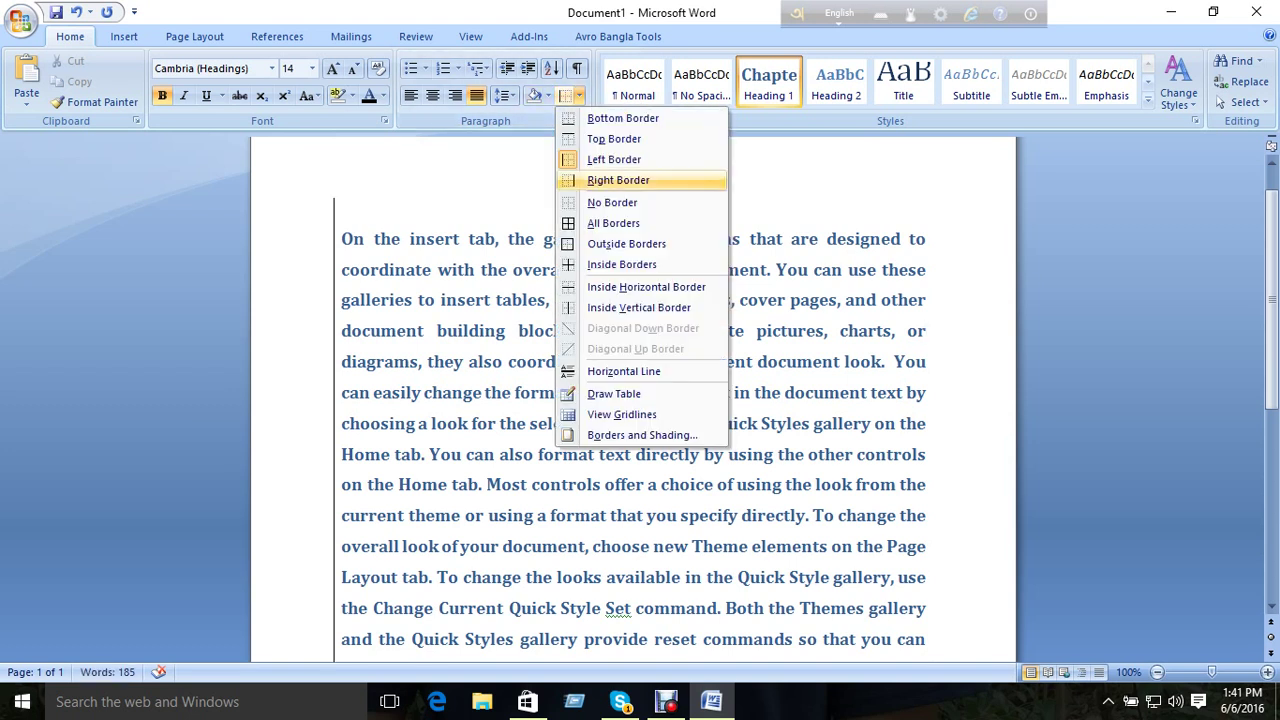
left_click(612, 202)
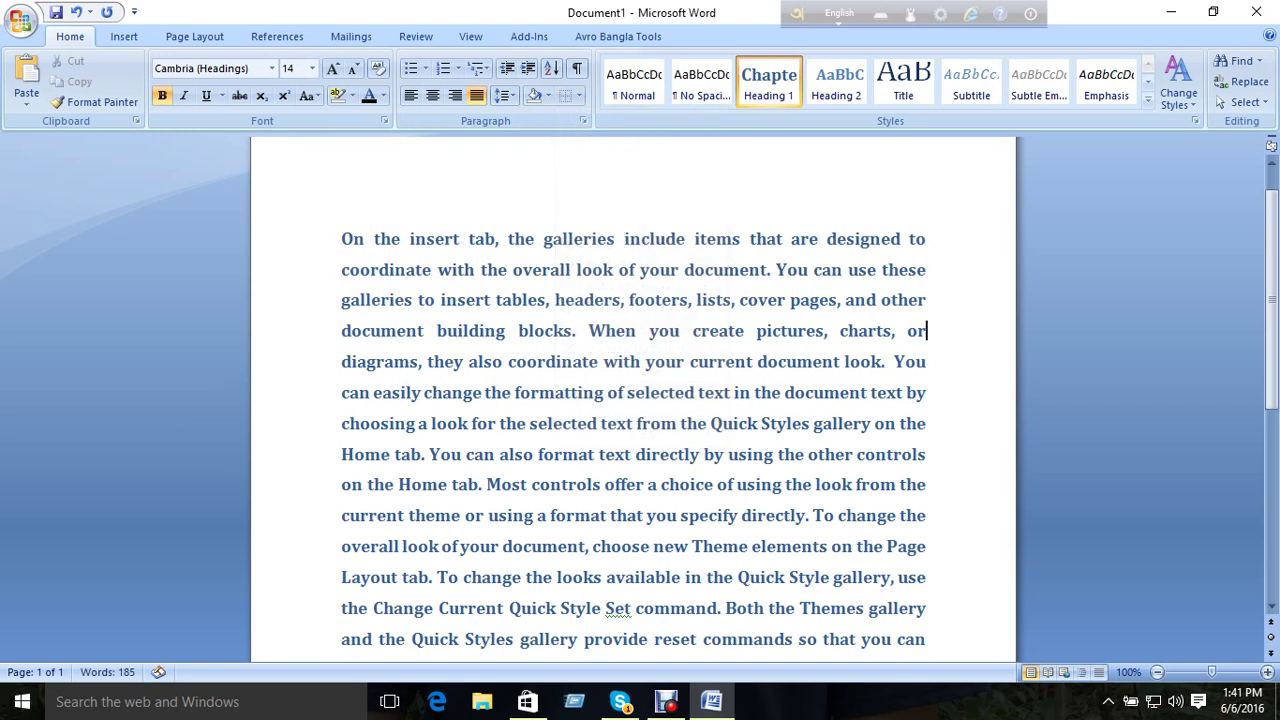
scroll(633, 400, "down", 2)
scroll(633, 400, "up", 1)
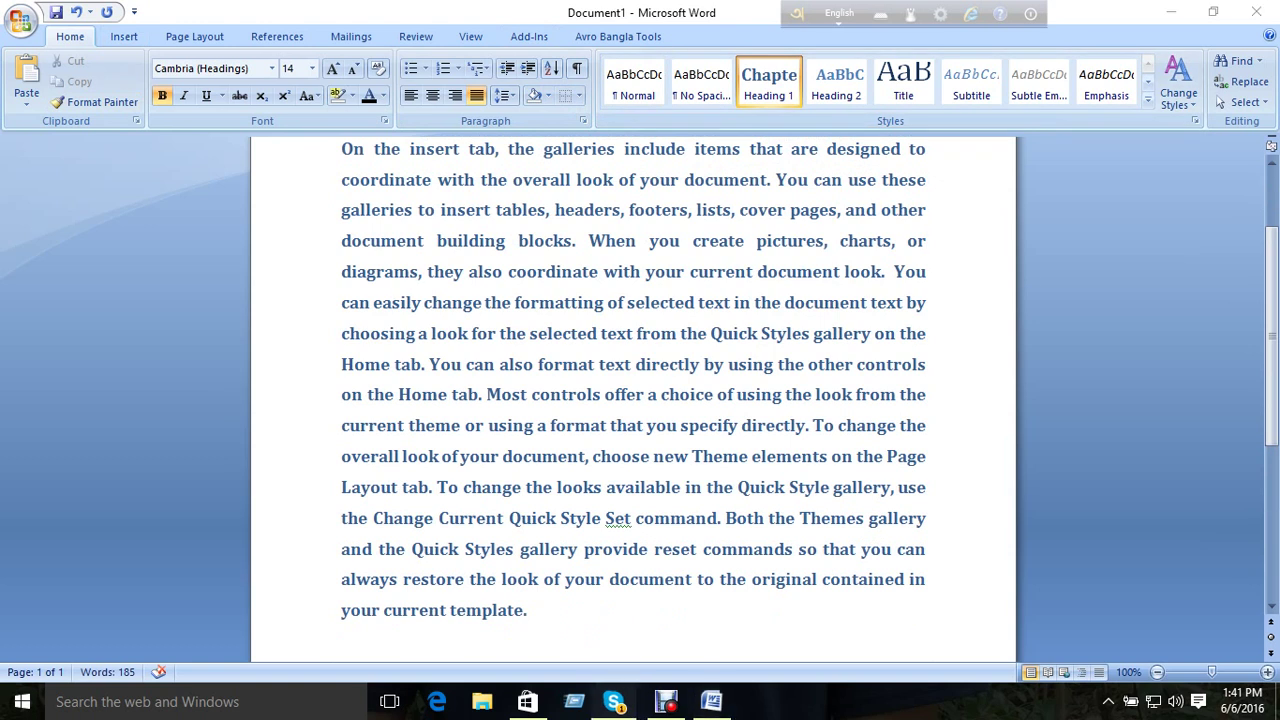
left_click(711, 701)
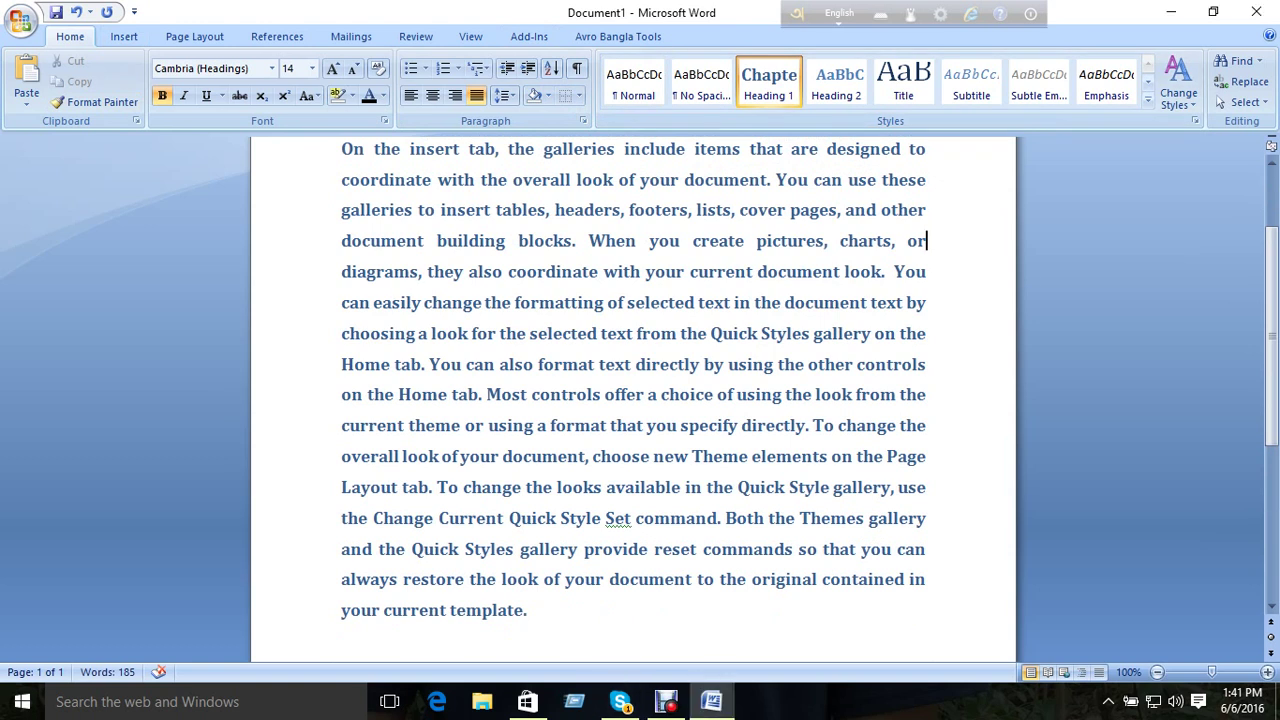
- Reset all the text to Normal, then preview the Heading 1–6 and Intense Reference styles
key("ctrl+a")
scroll(633, 400, "up", 3)
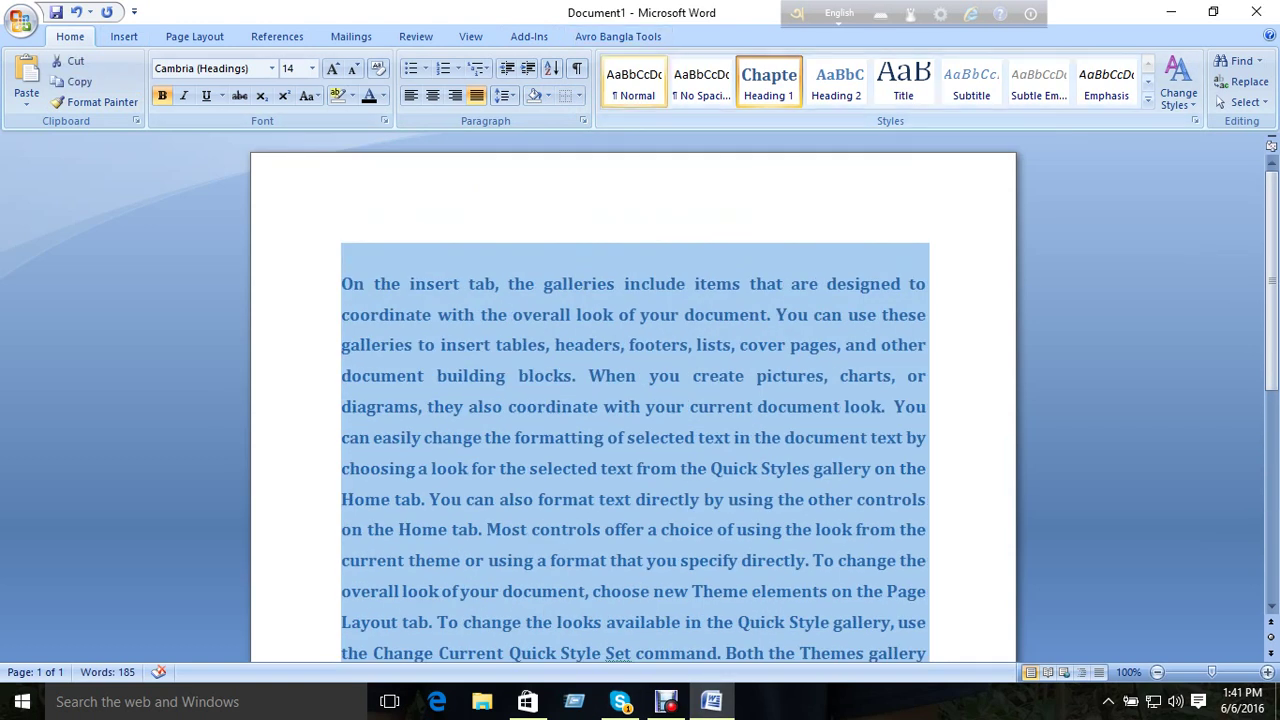
key("ctrl+shift+n")
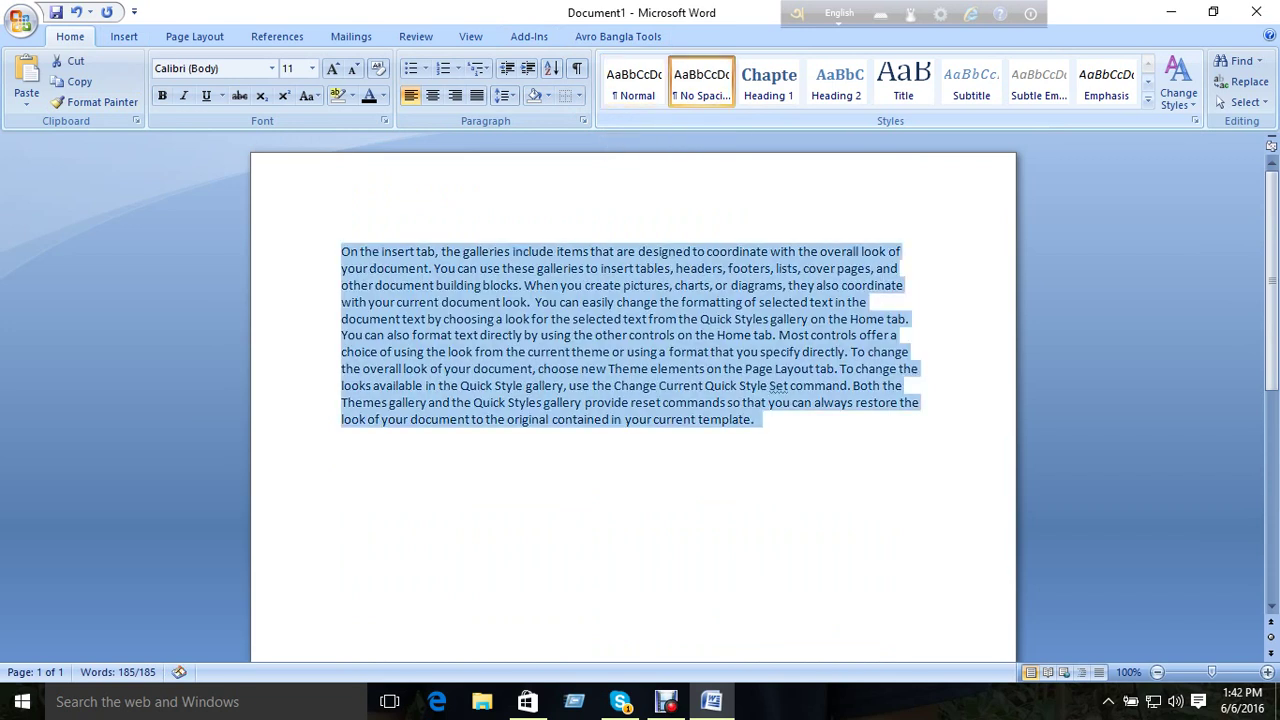
left_click(768, 82)
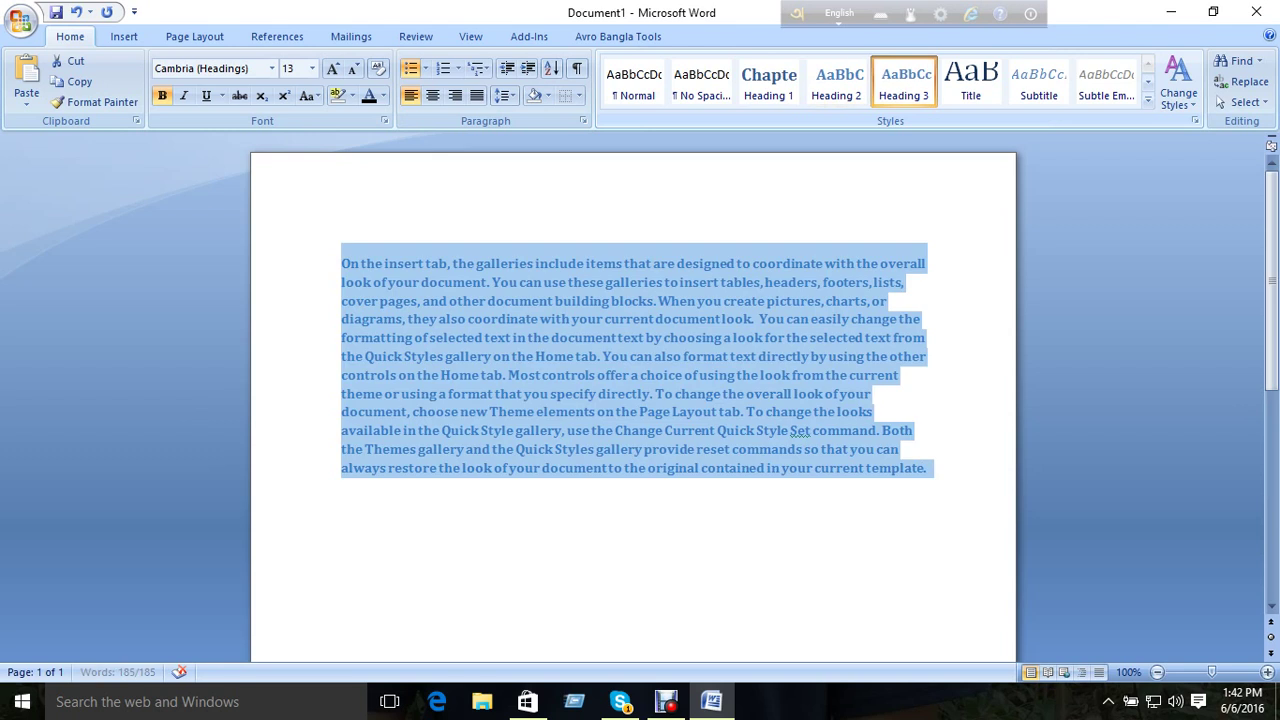
left_click(904, 82)
left_click(971, 82)
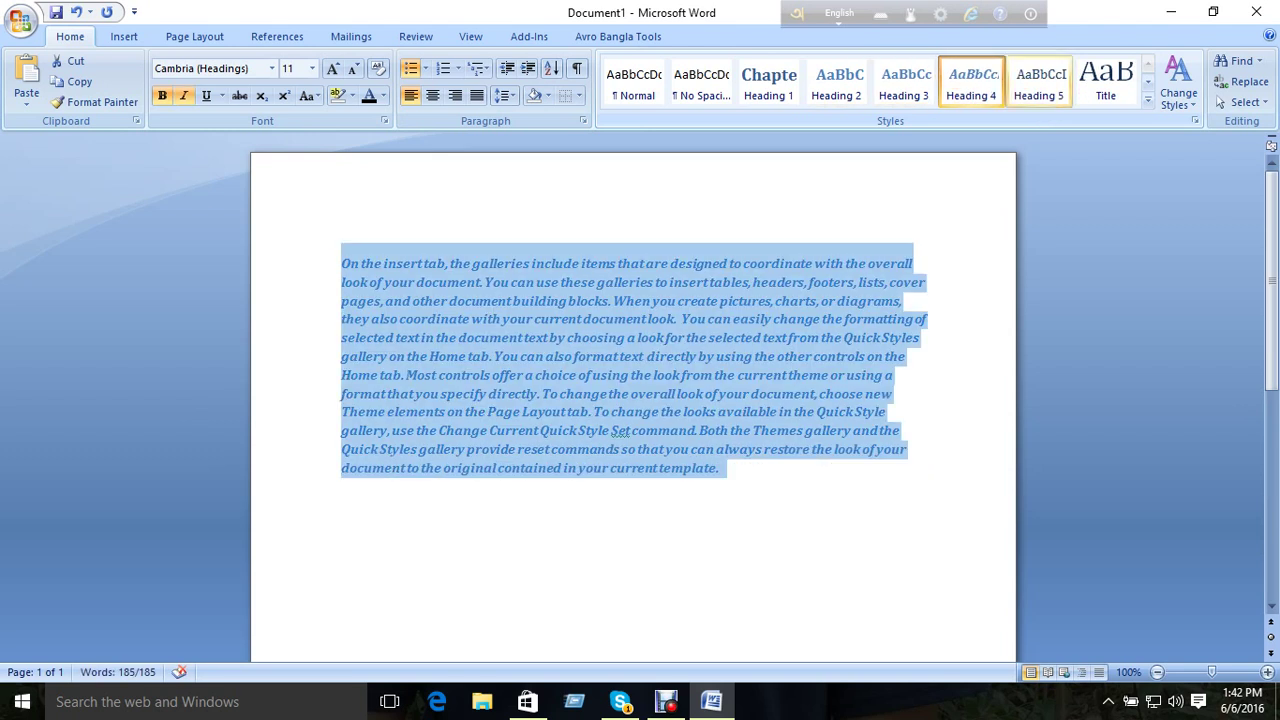
left_click(1039, 82)
left_click(1106, 82)
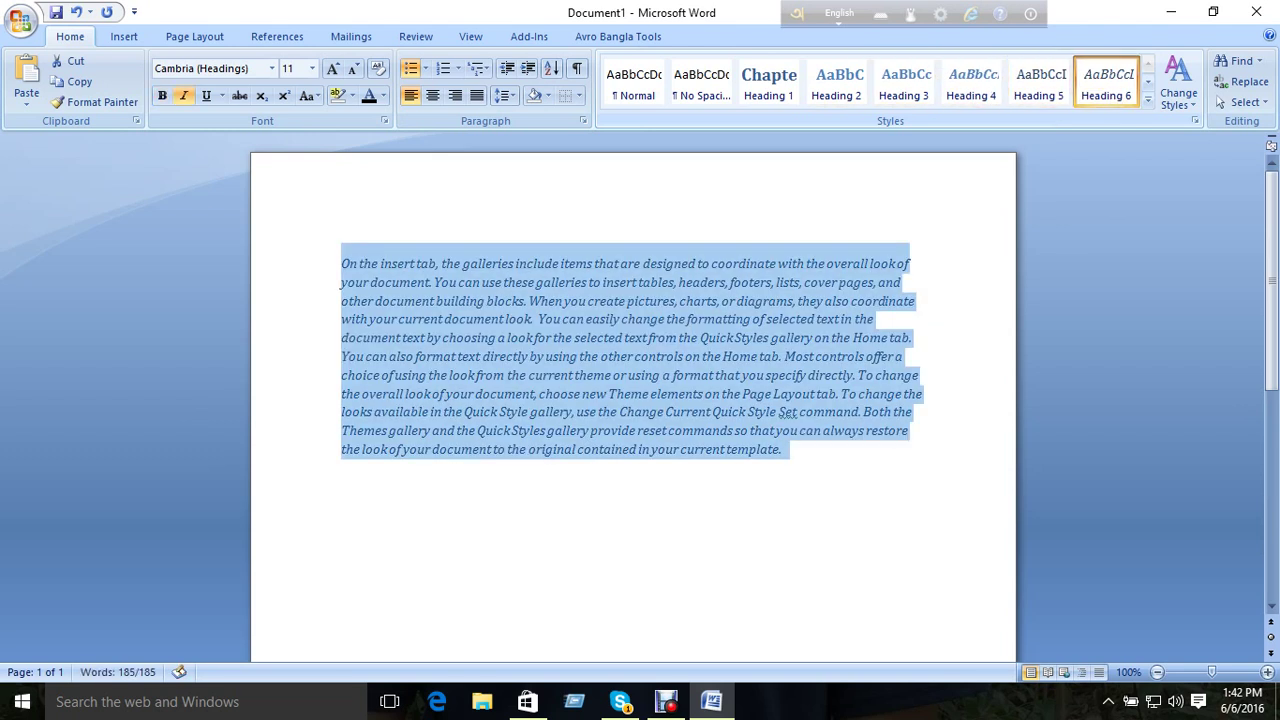
left_click(1148, 82)
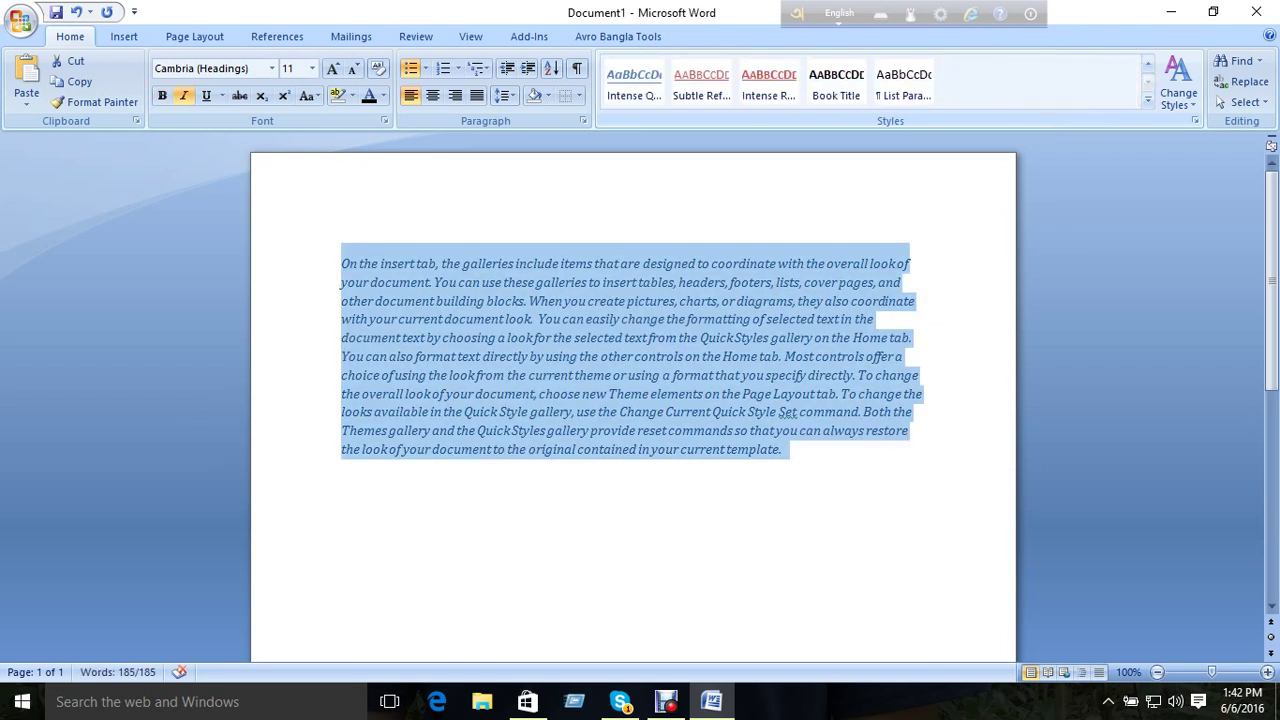
left_click(768, 82)
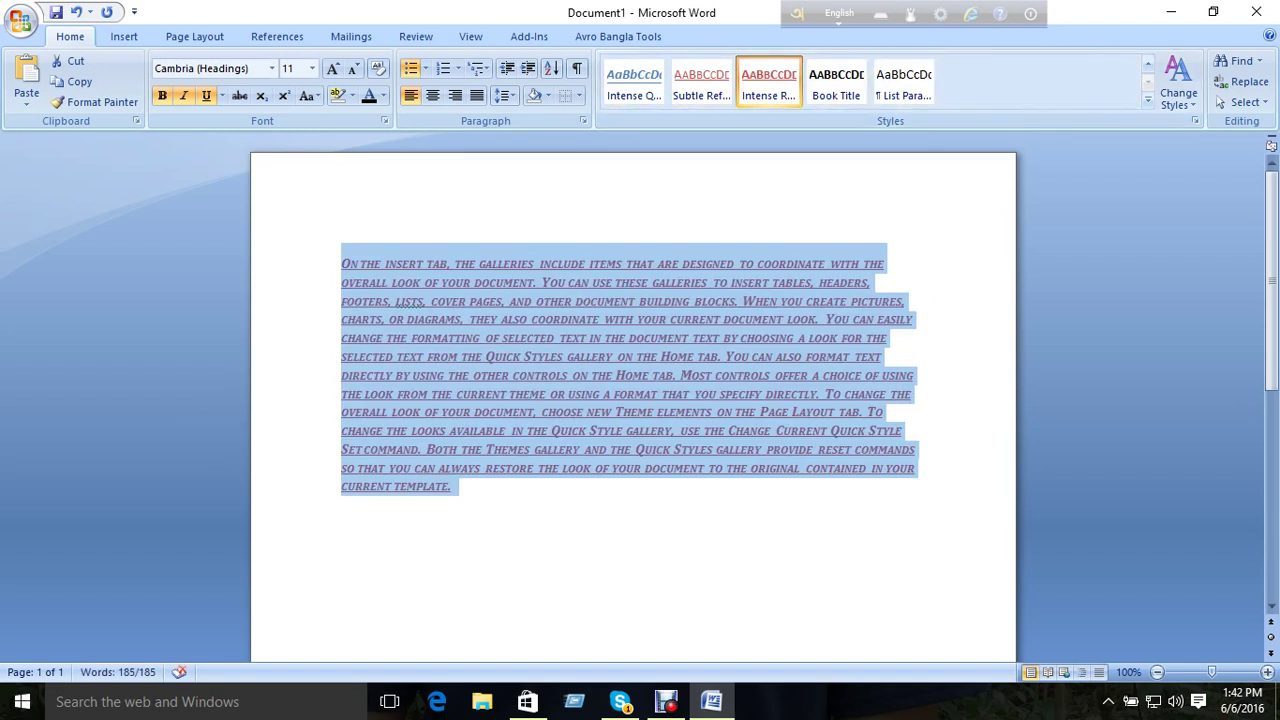
- Try the List Paragraph style and browse the style-set options
left_click(666, 701)
left_click(570, 583)
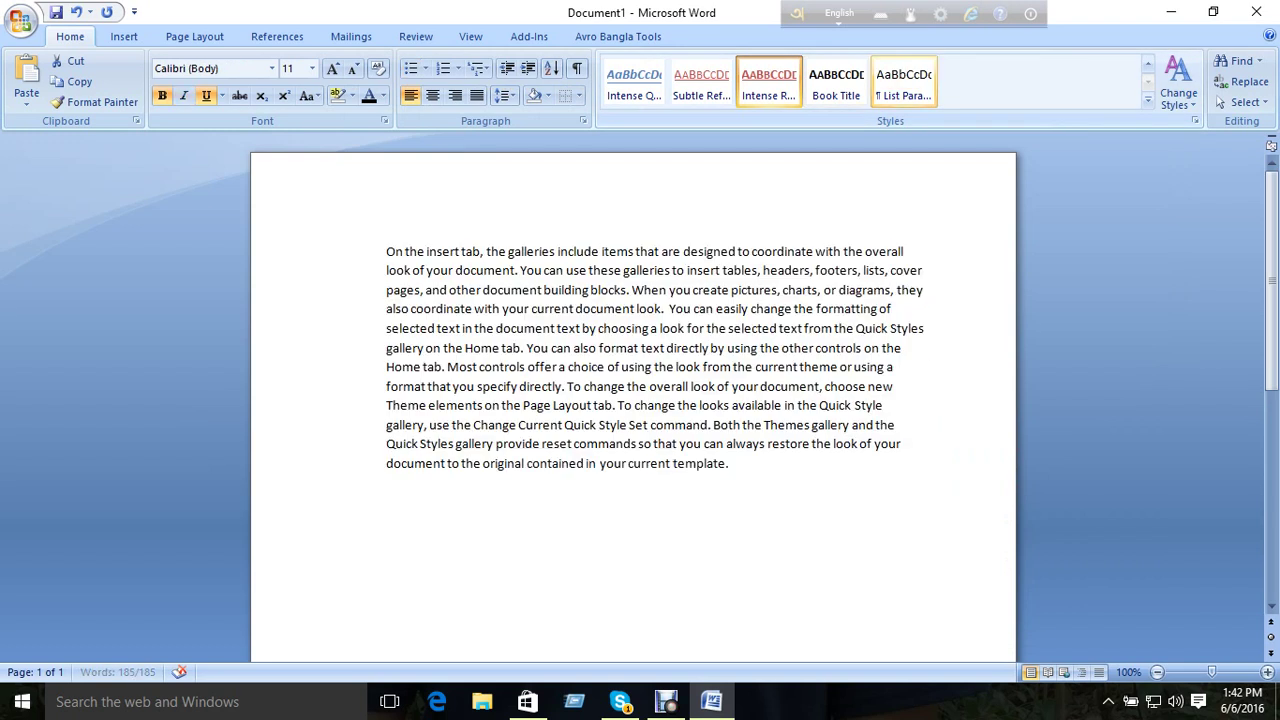
left_click(904, 85)
left_click(1148, 62)
left_click(1148, 62)
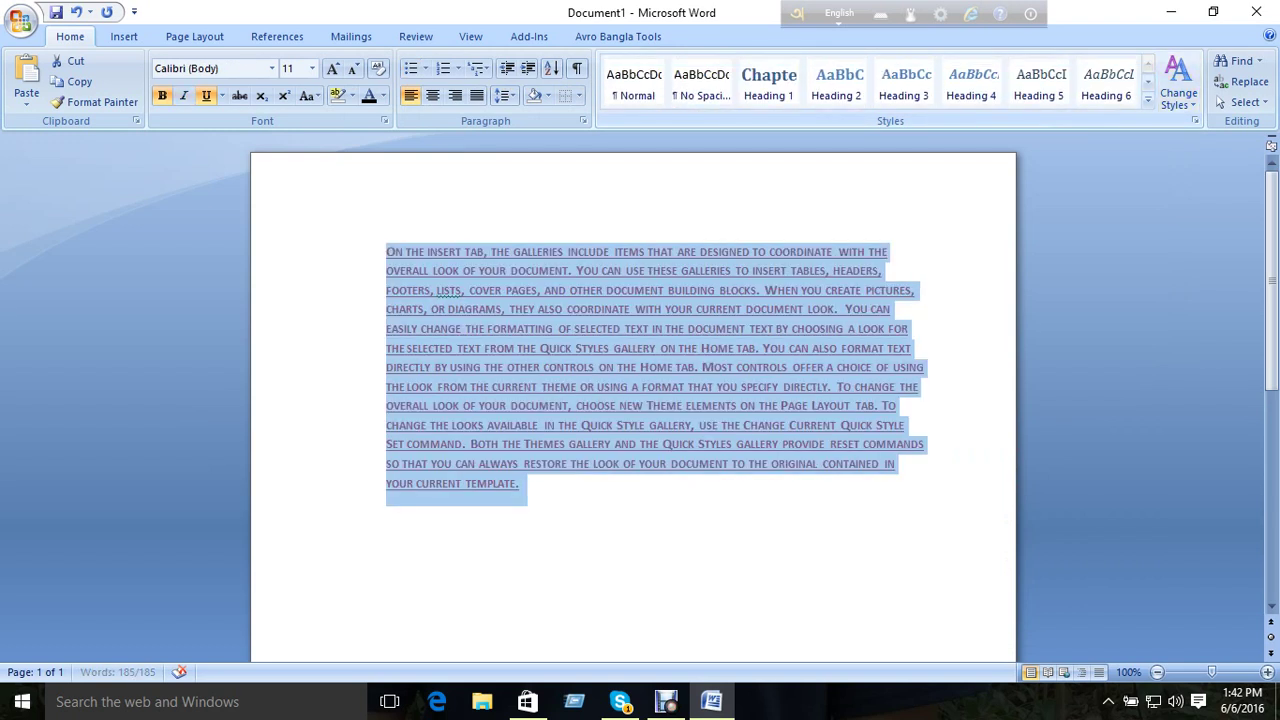
left_click(1178, 98)
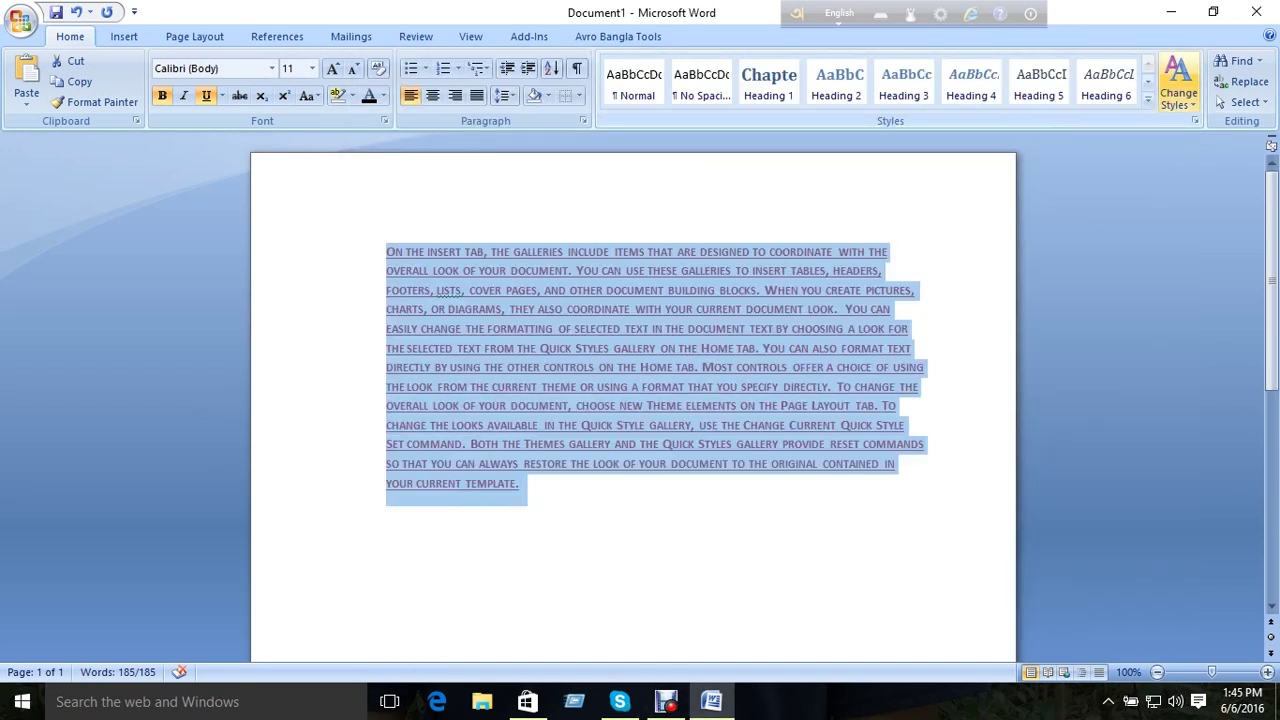
left_click(824, 367)
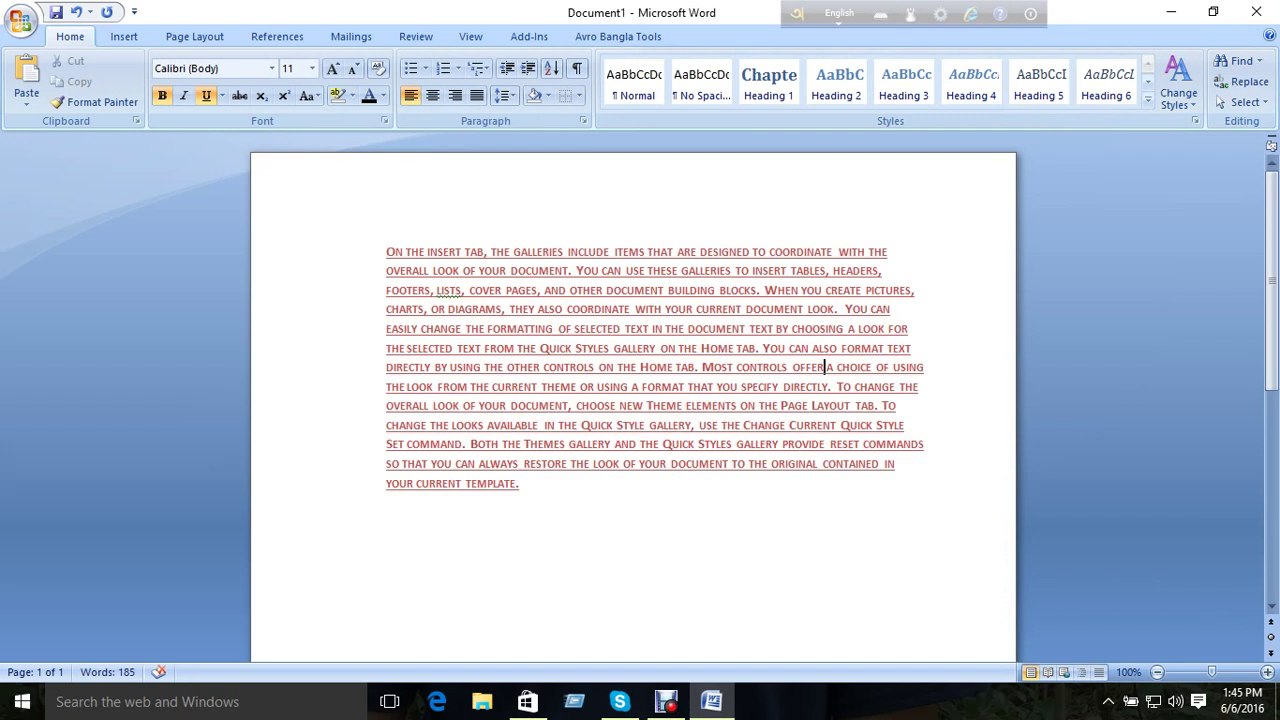
- Enlarge all the text to 28 pt and bring up Find
key("ctrl+a")
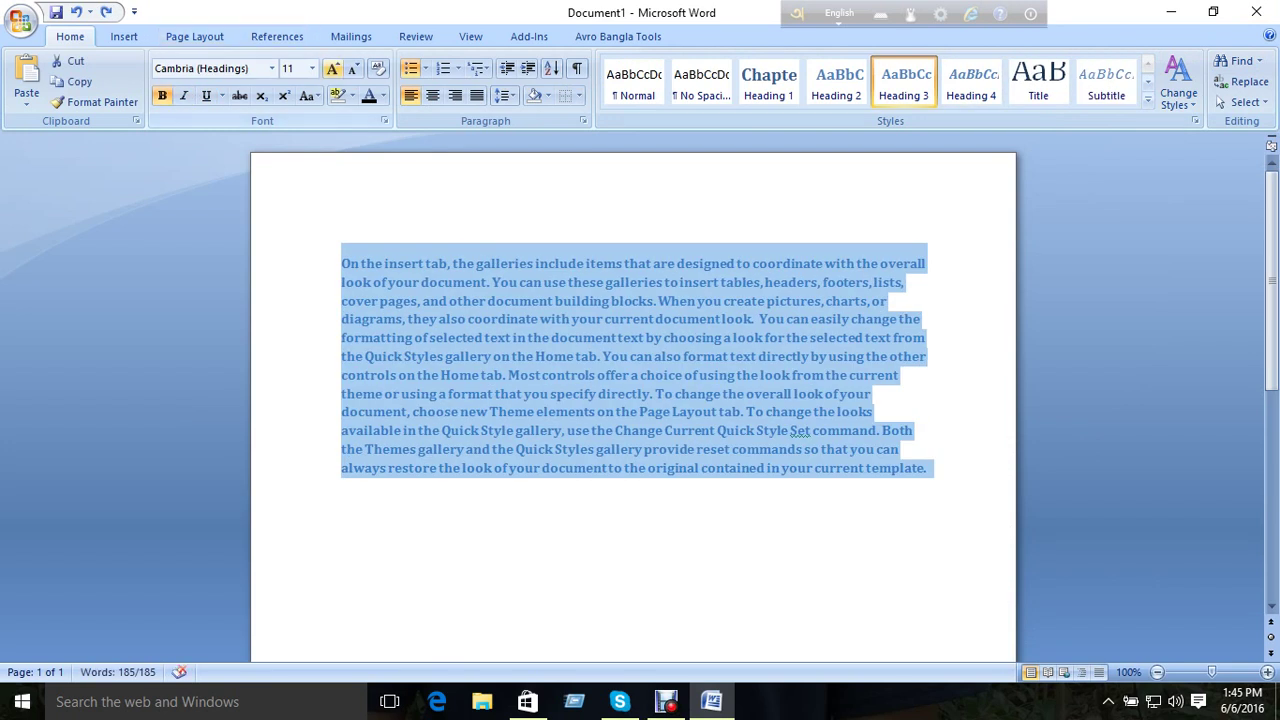
left_click(312, 68)
left_click(289, 280)
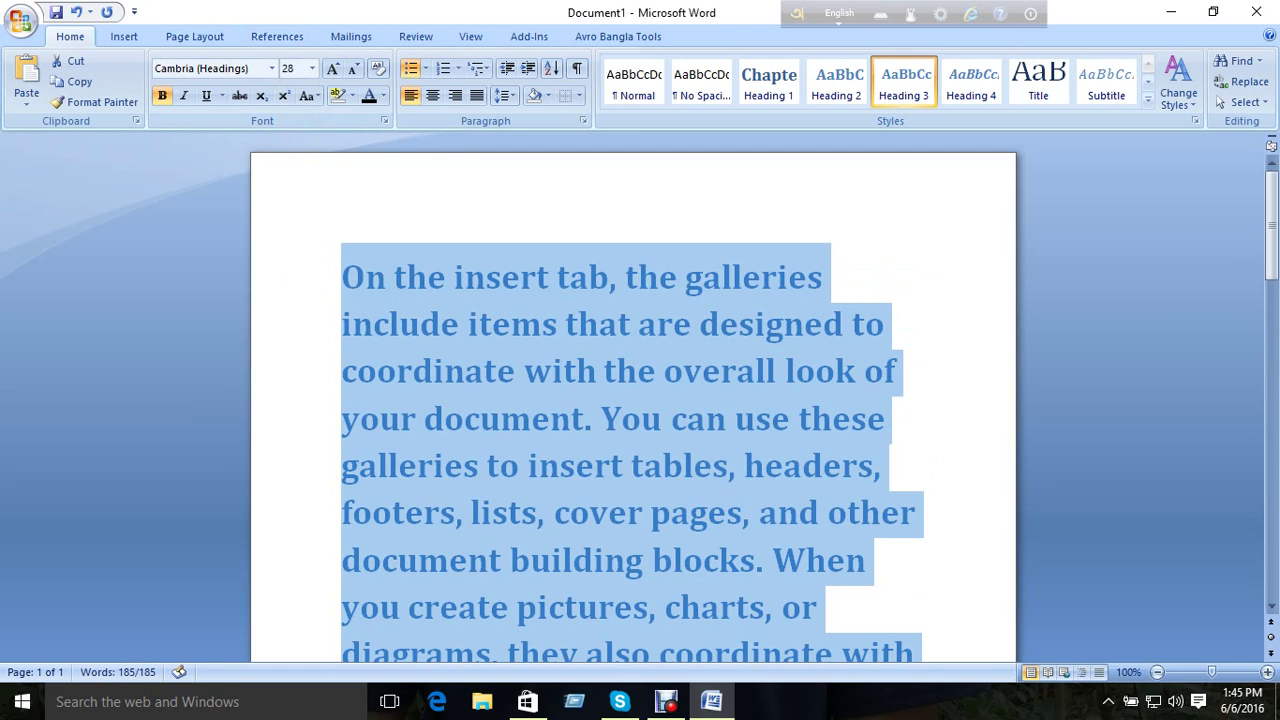
left_click(831, 277)
left_click(1240, 61)
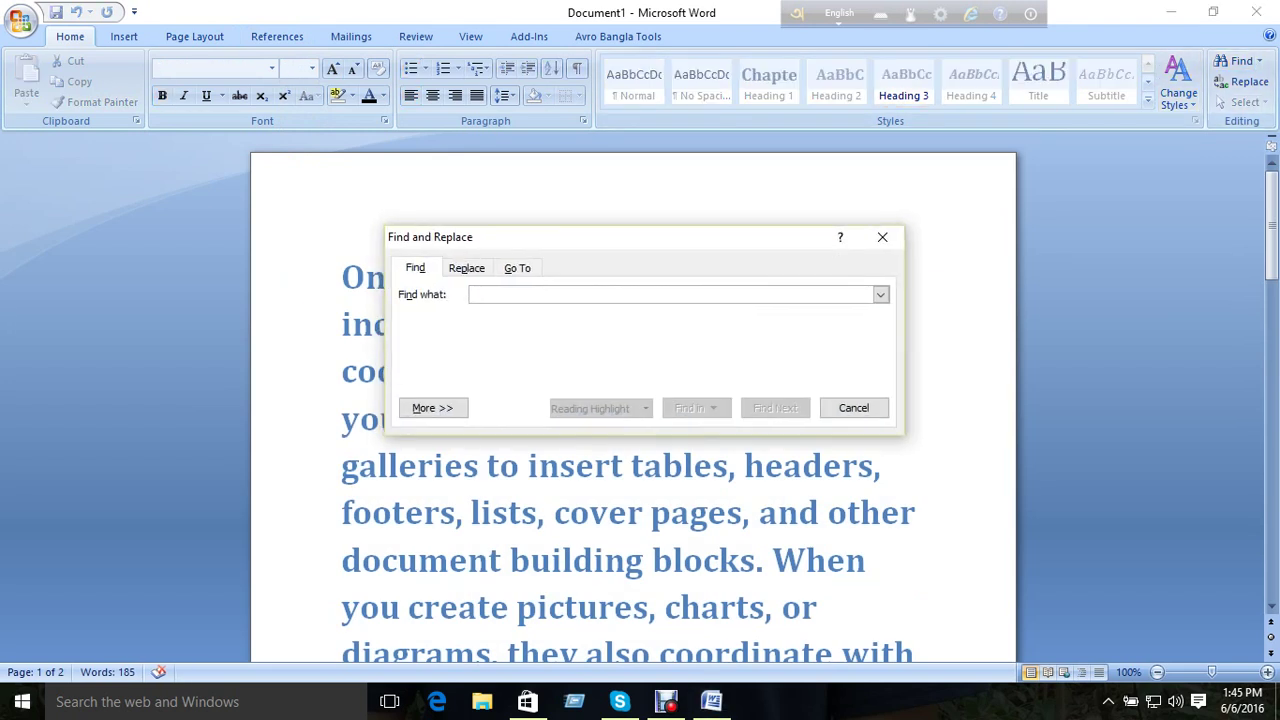
- Search for 'on', stepping through each match and wrapping back to the document's start
type("on")
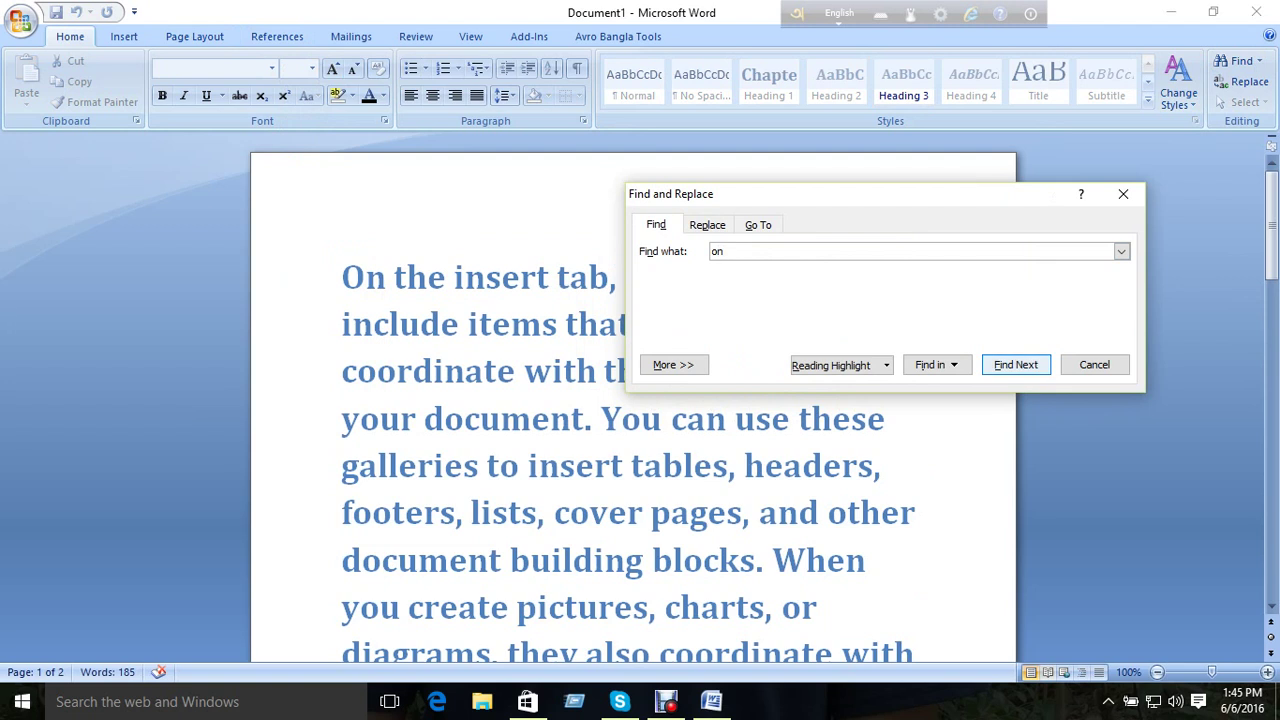
key("Return")
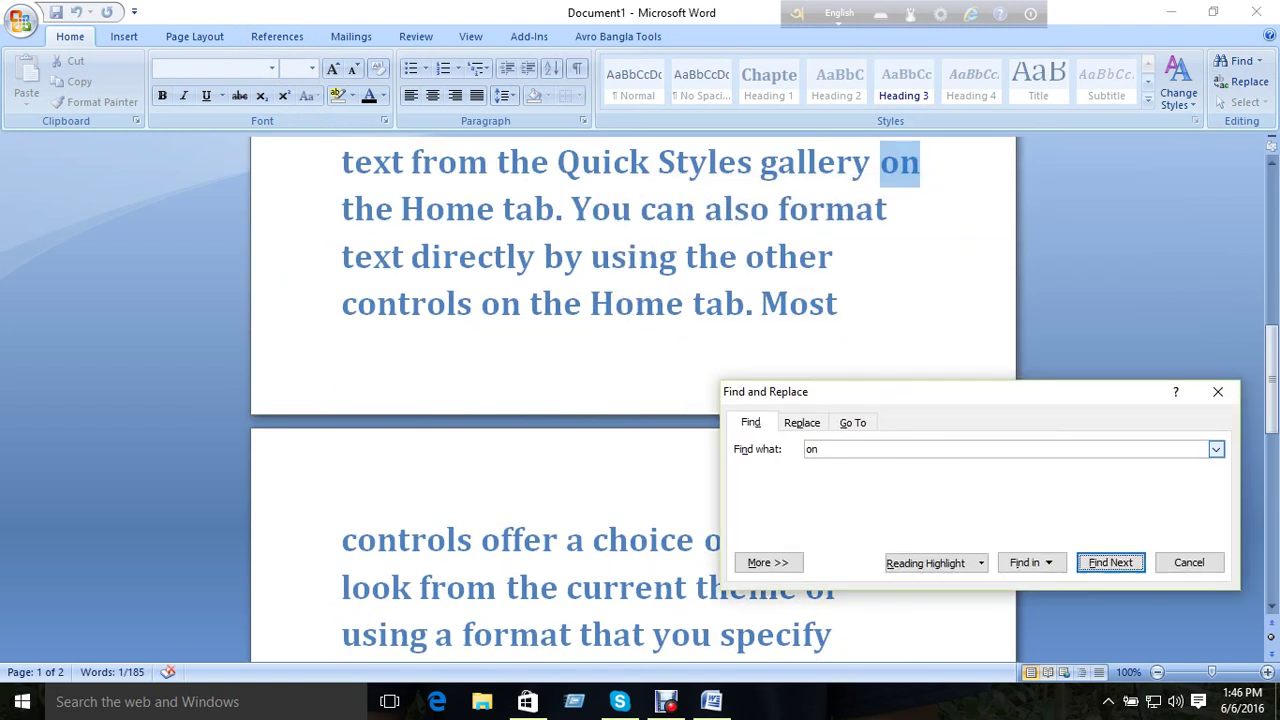
key("Return")
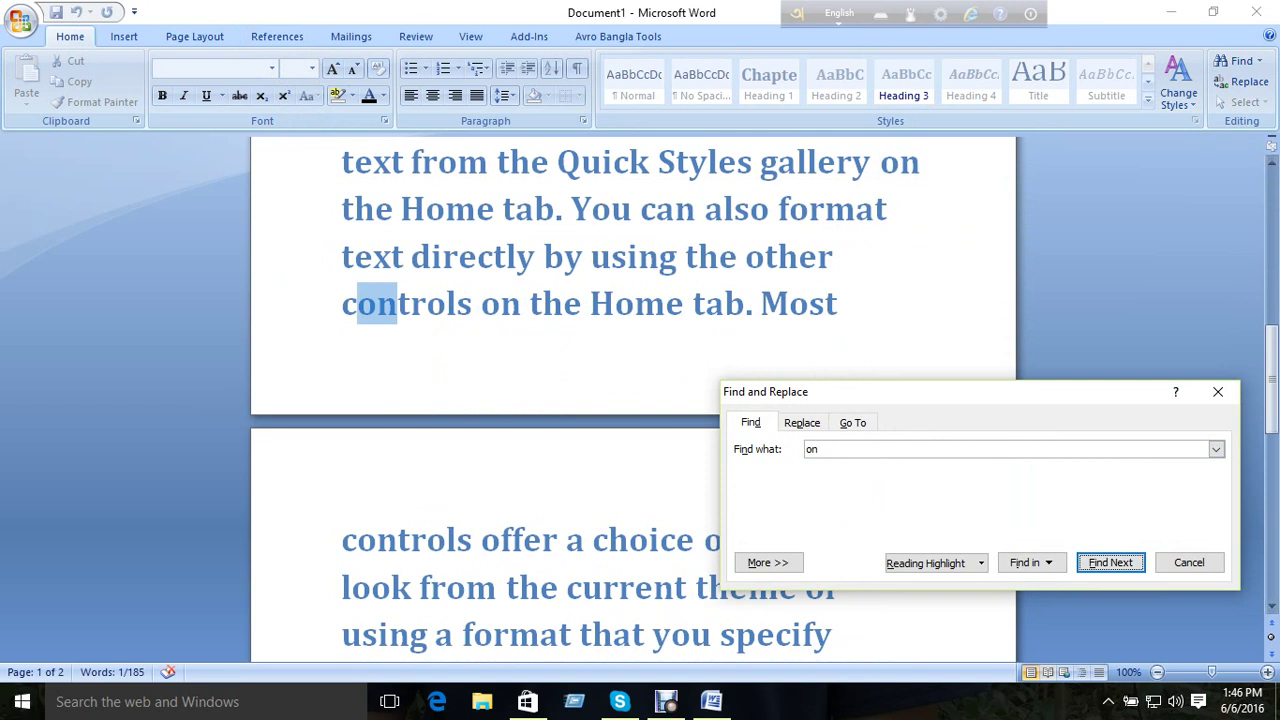
key("Return")
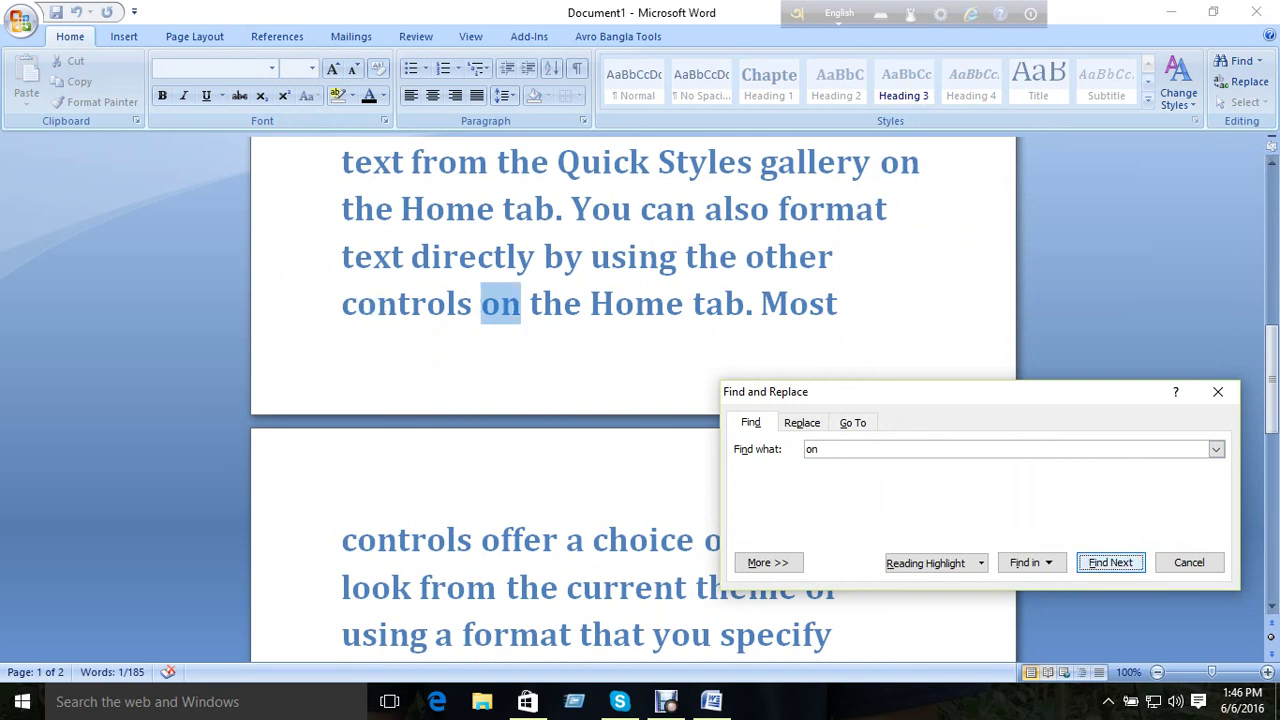
key("Return")
key("Return")
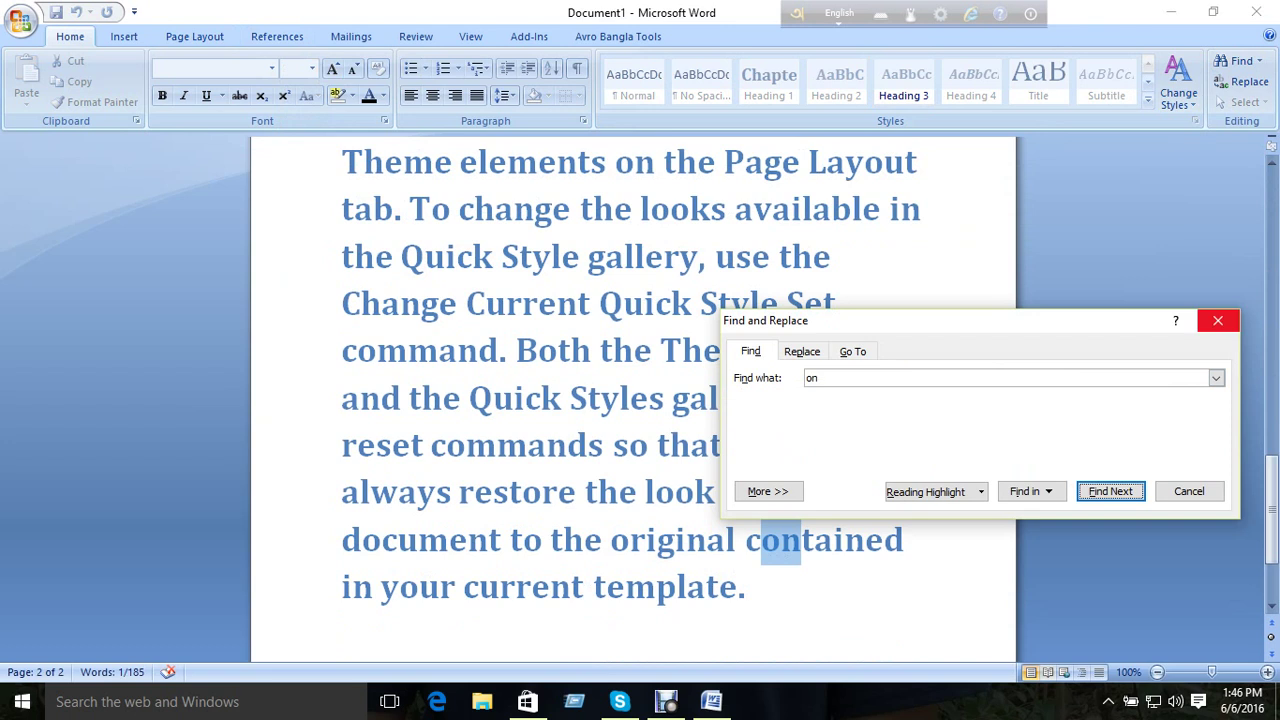
key("Escape")
left_click(1240, 61)
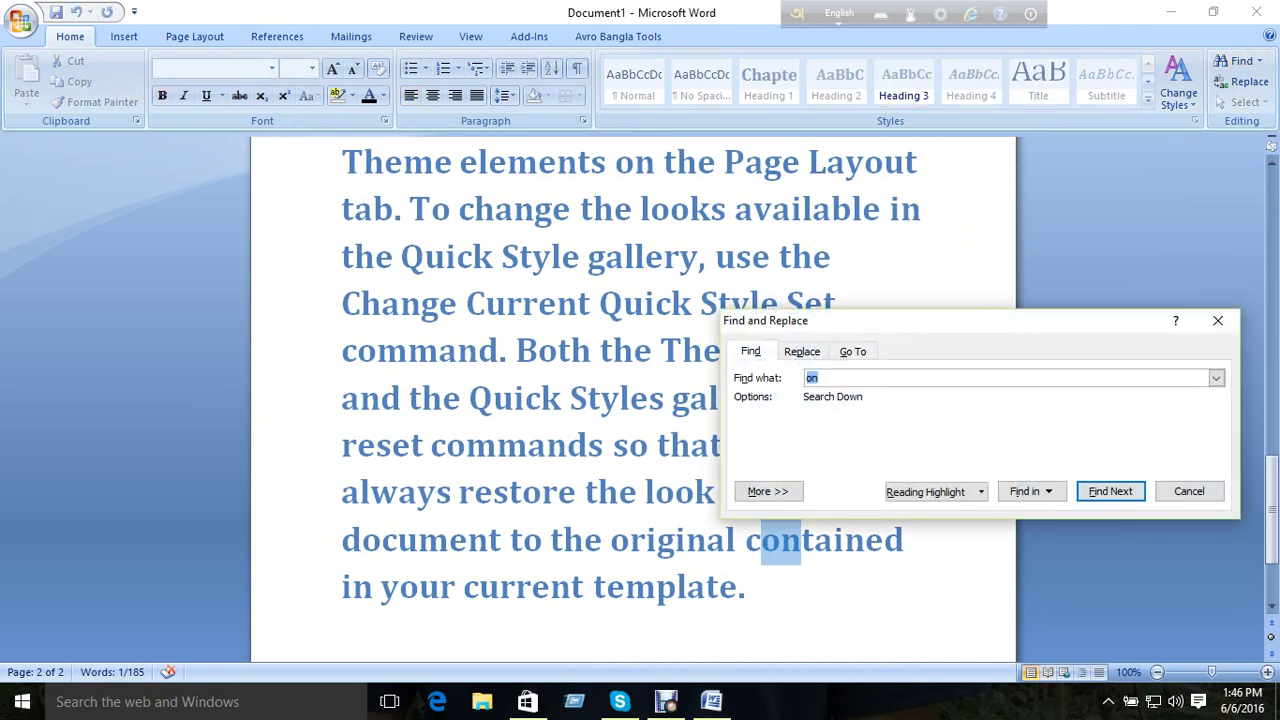
key("Return")
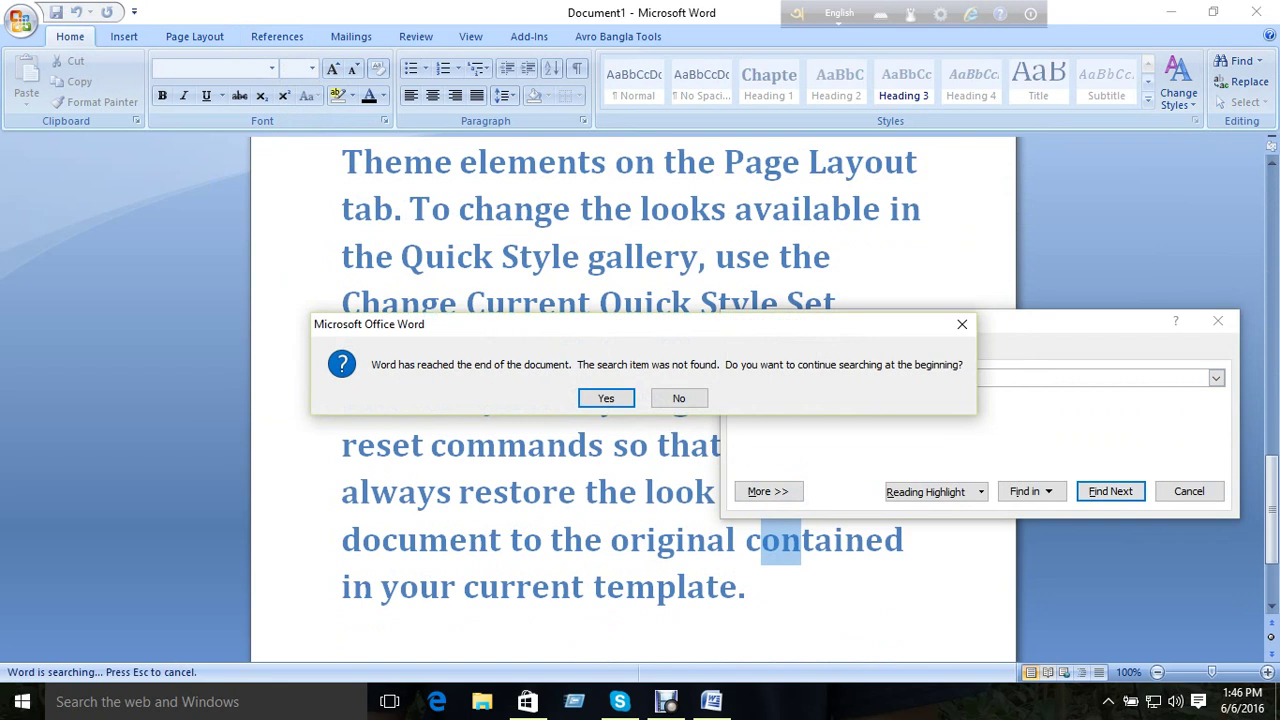
key("Return")
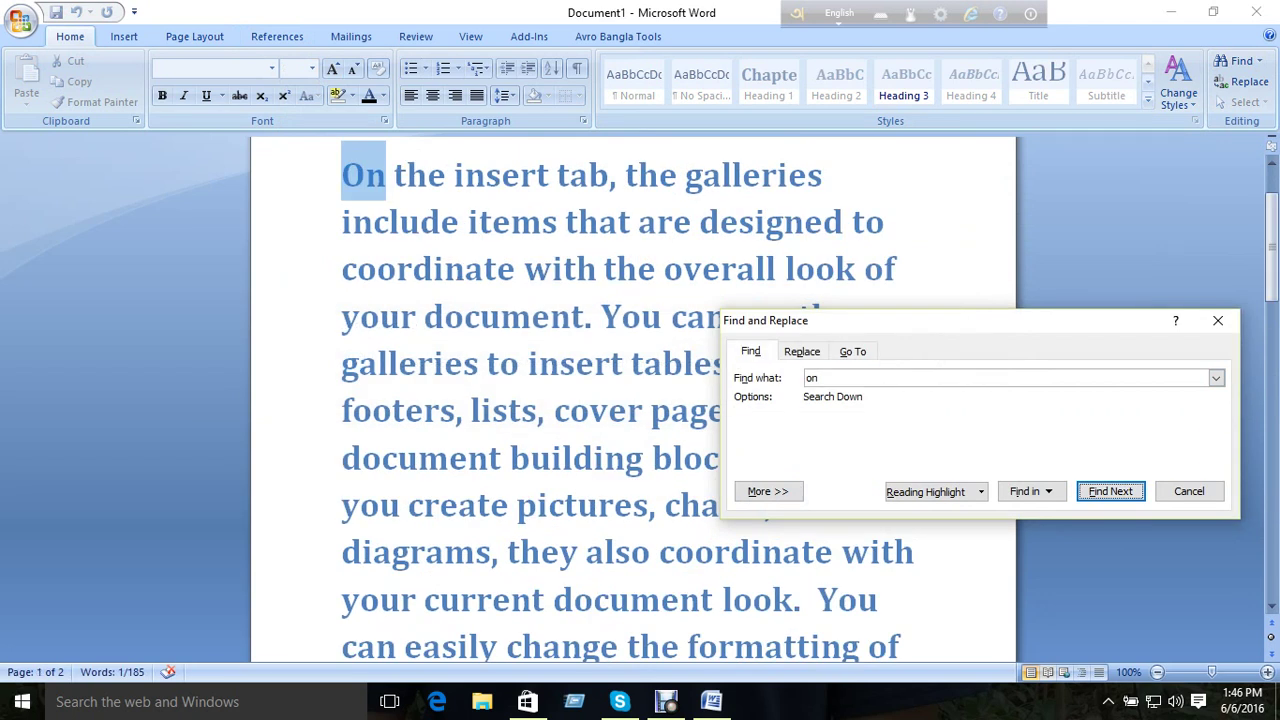
key("ctrl+h")
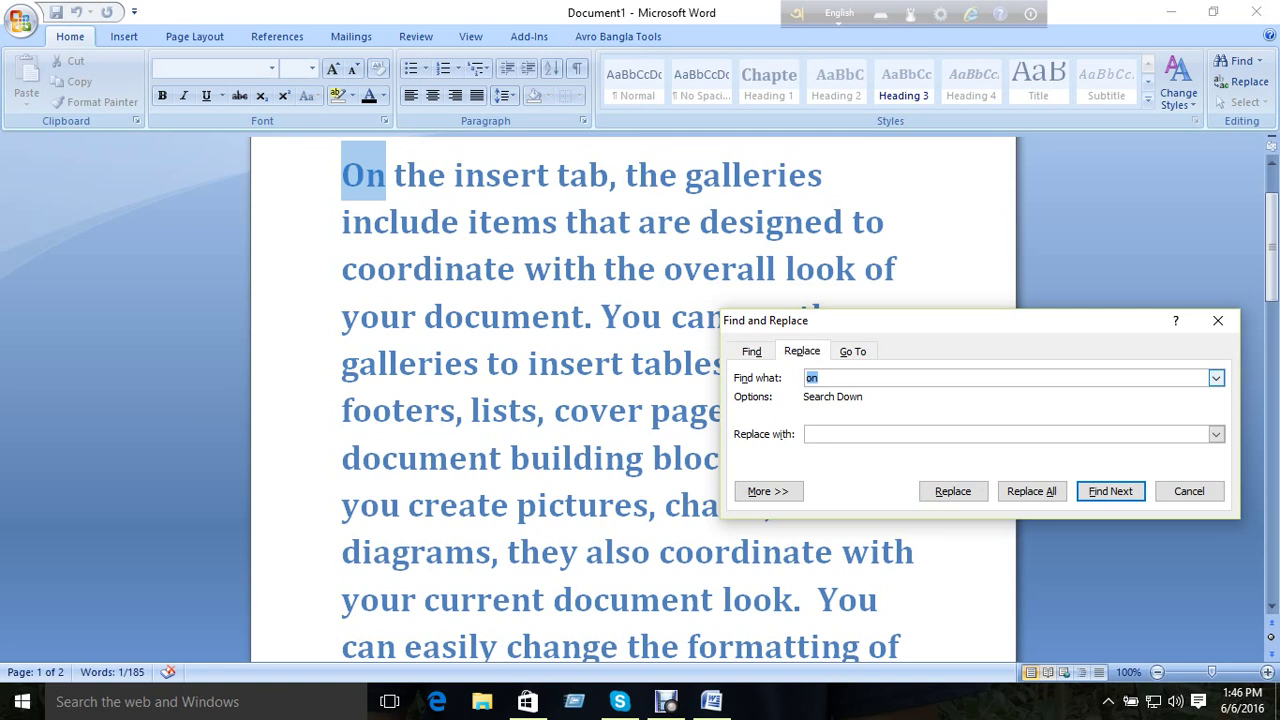
- Replace every 'the' with nothing, removing all 28 occurrences
type("the")
left_click(751, 351)
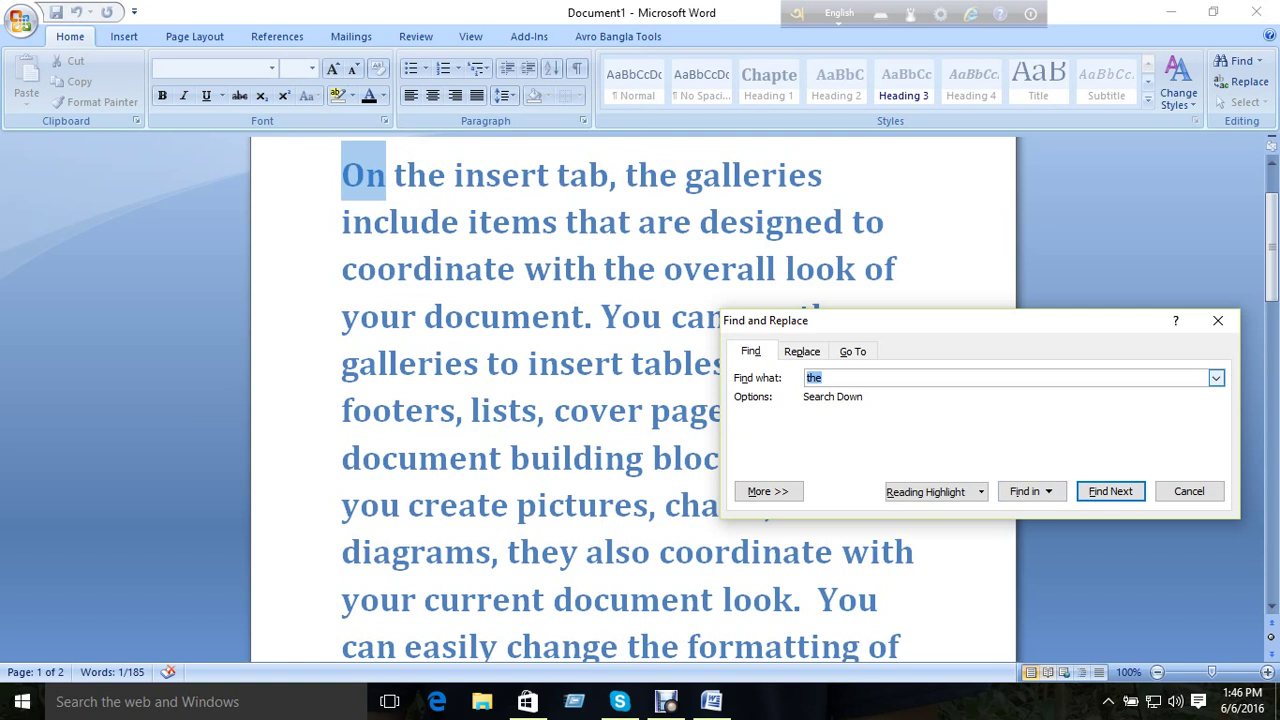
left_click(802, 351)
key("shift+Tab")
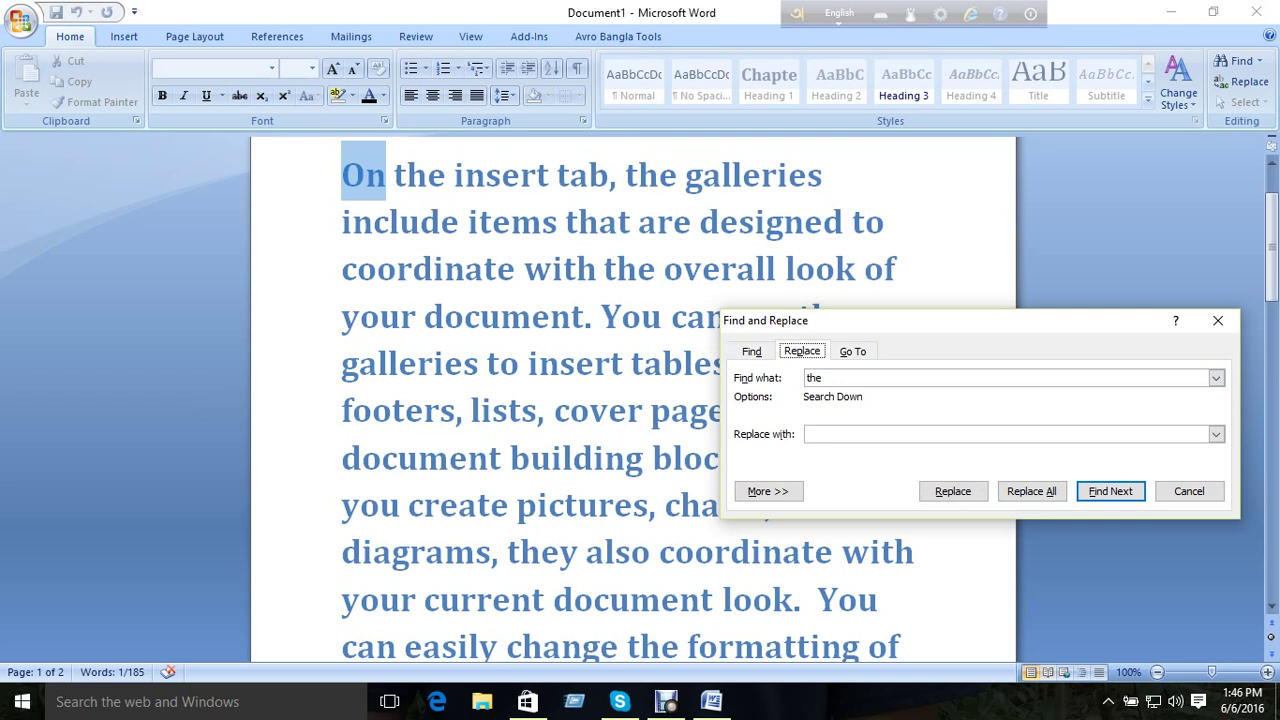
key("Return")
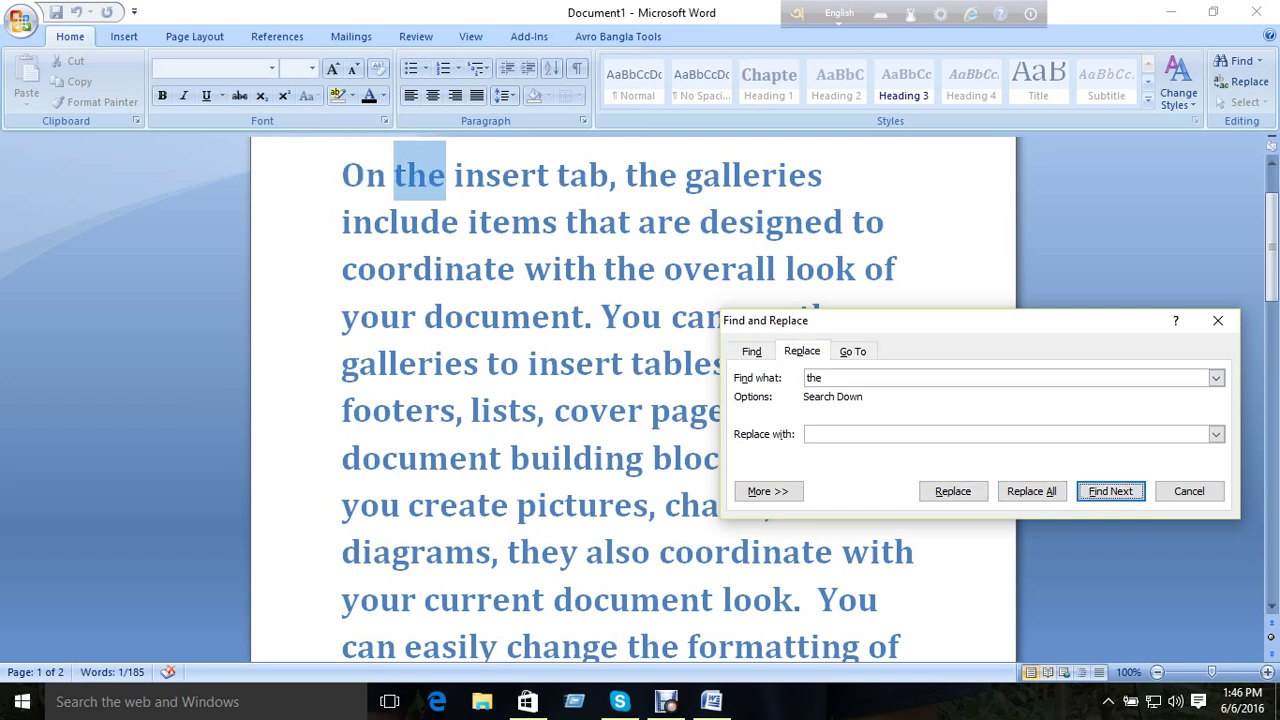
key("alt+a")
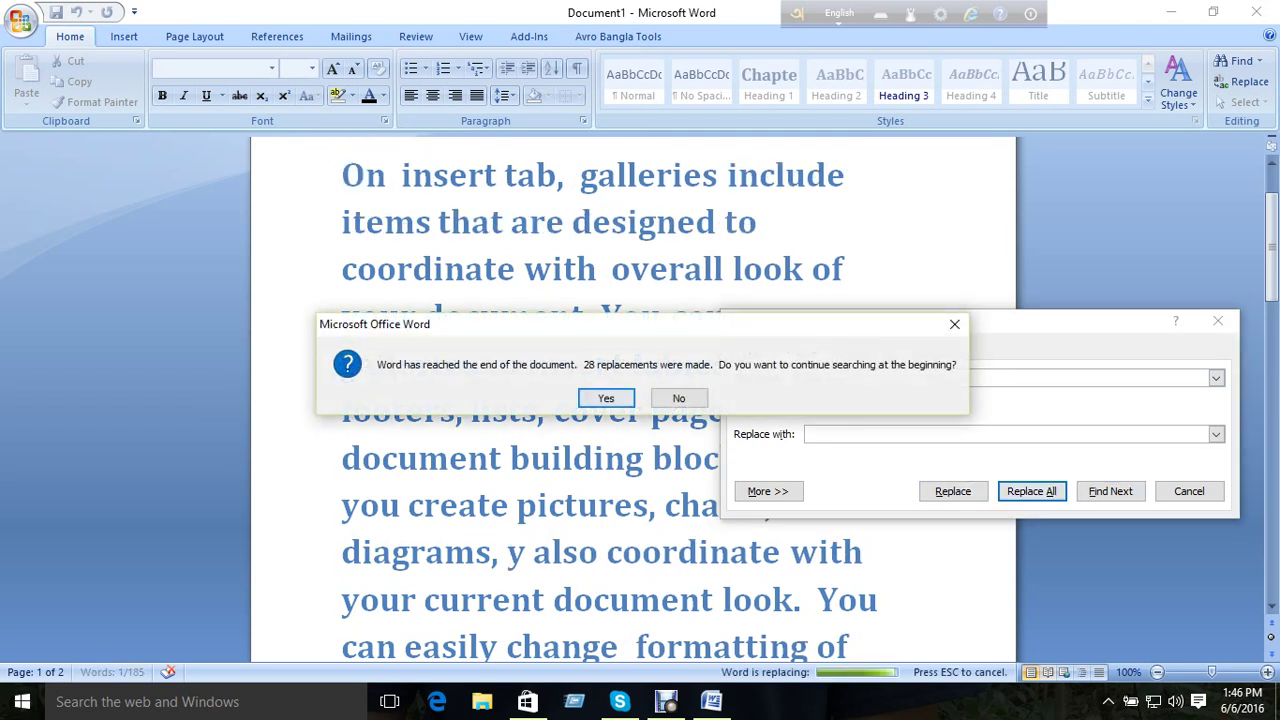
key("Return")
key("Return")
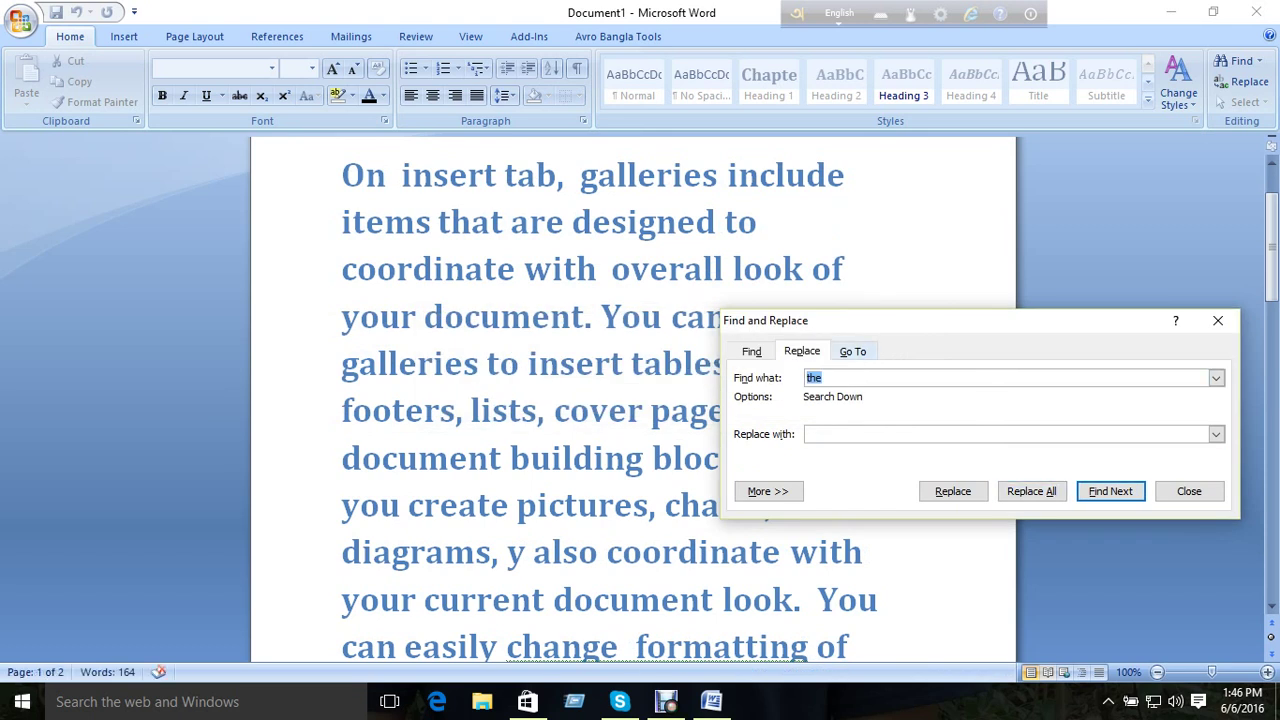
key("ctrl+g")
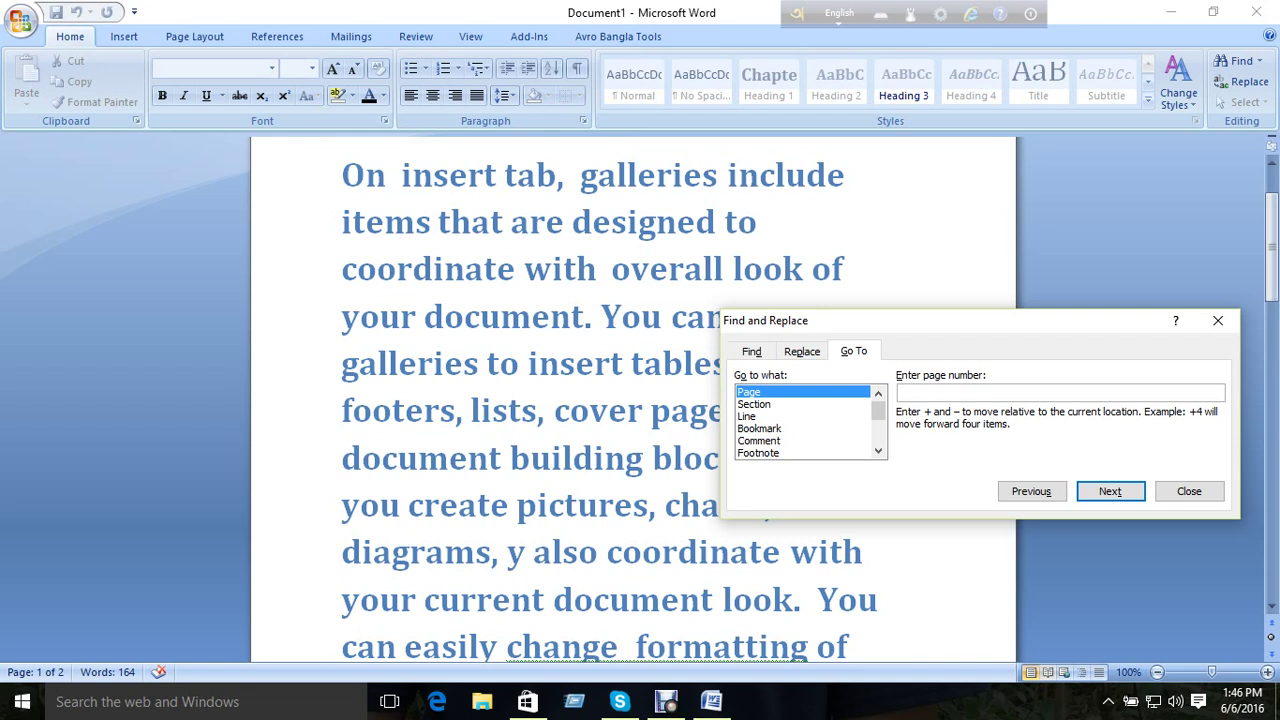
- Jump to page 1, undo a stray 'F', and reopen Find with 'the'
type("1")
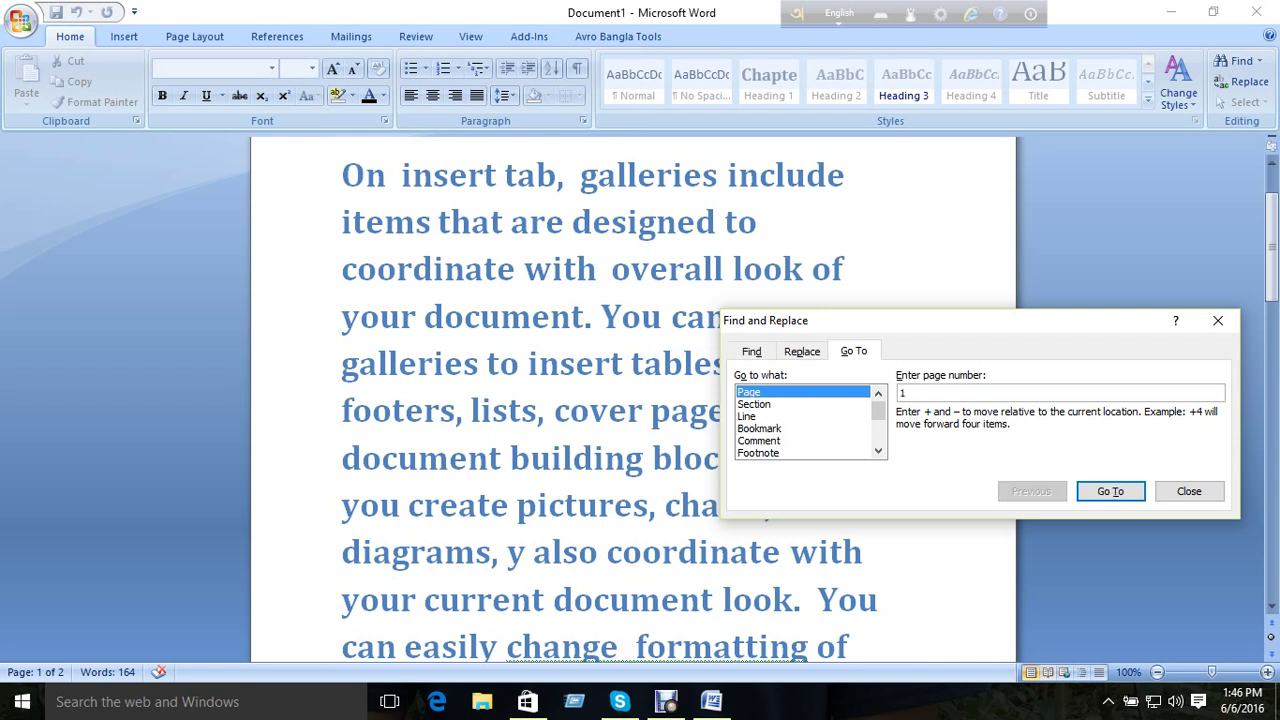
key("Return")
left_click(1218, 320)
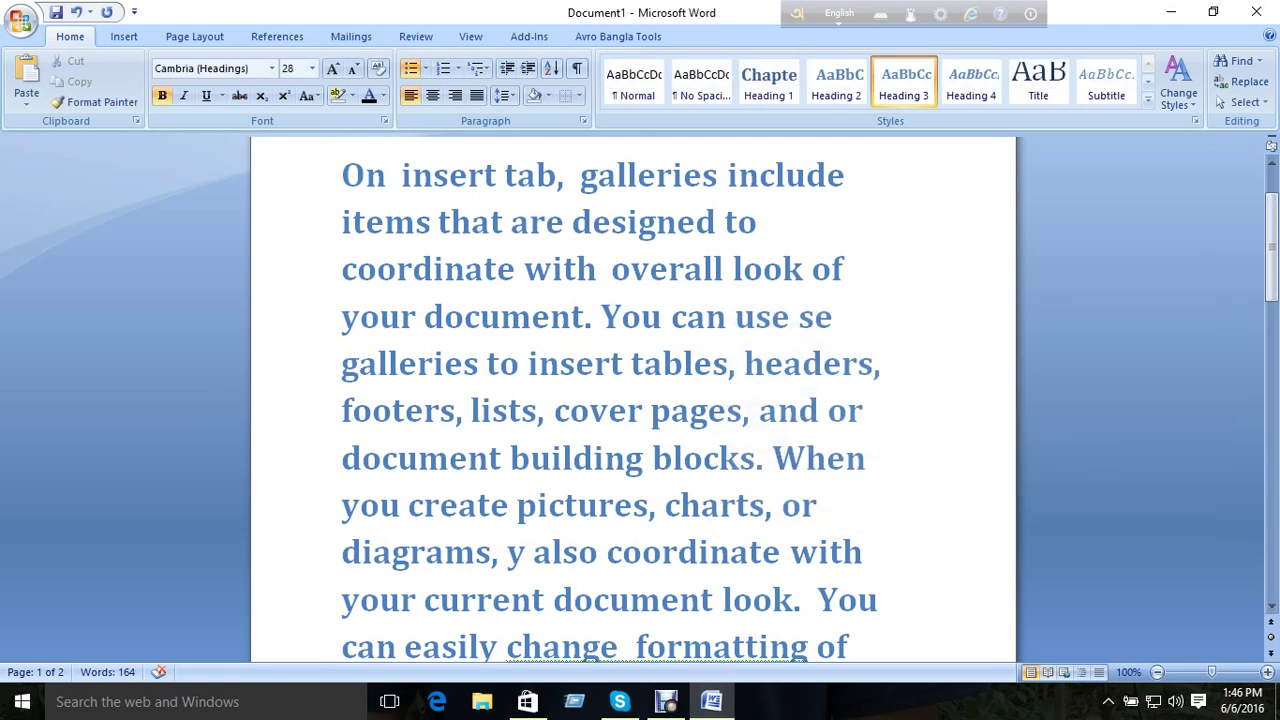
type("F")
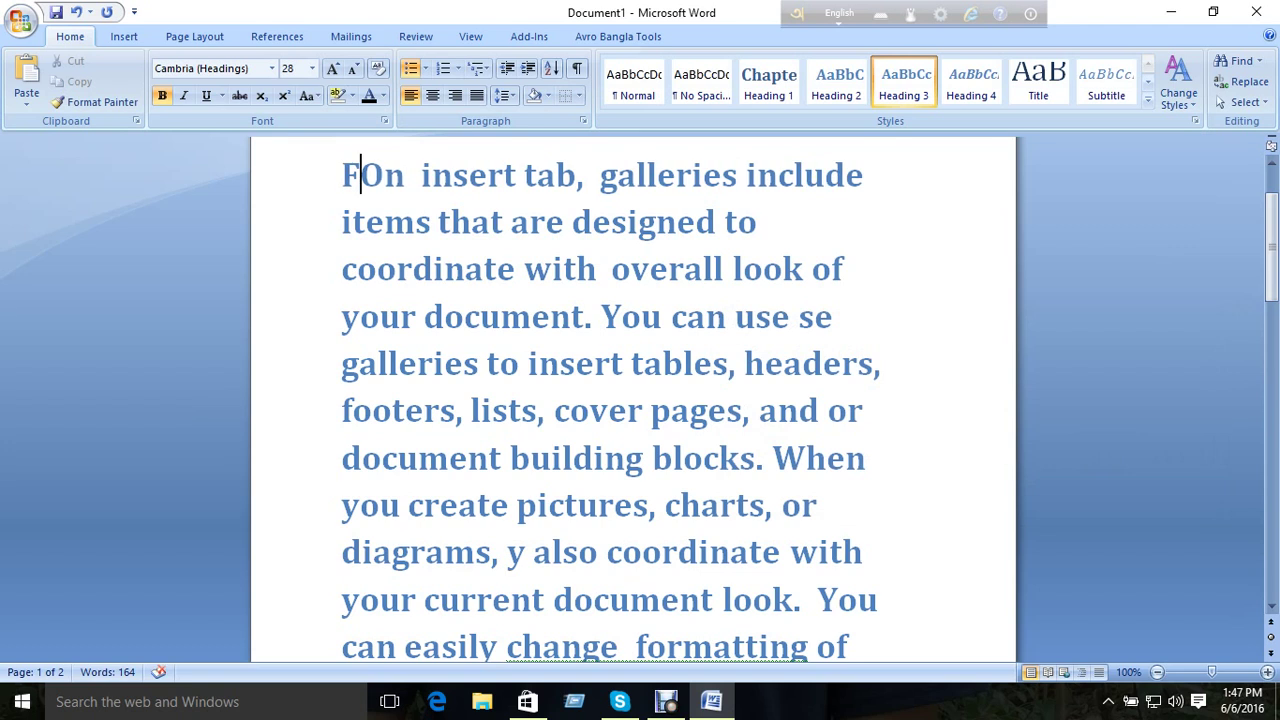
key("ctrl+z")
key("ctrl+f")
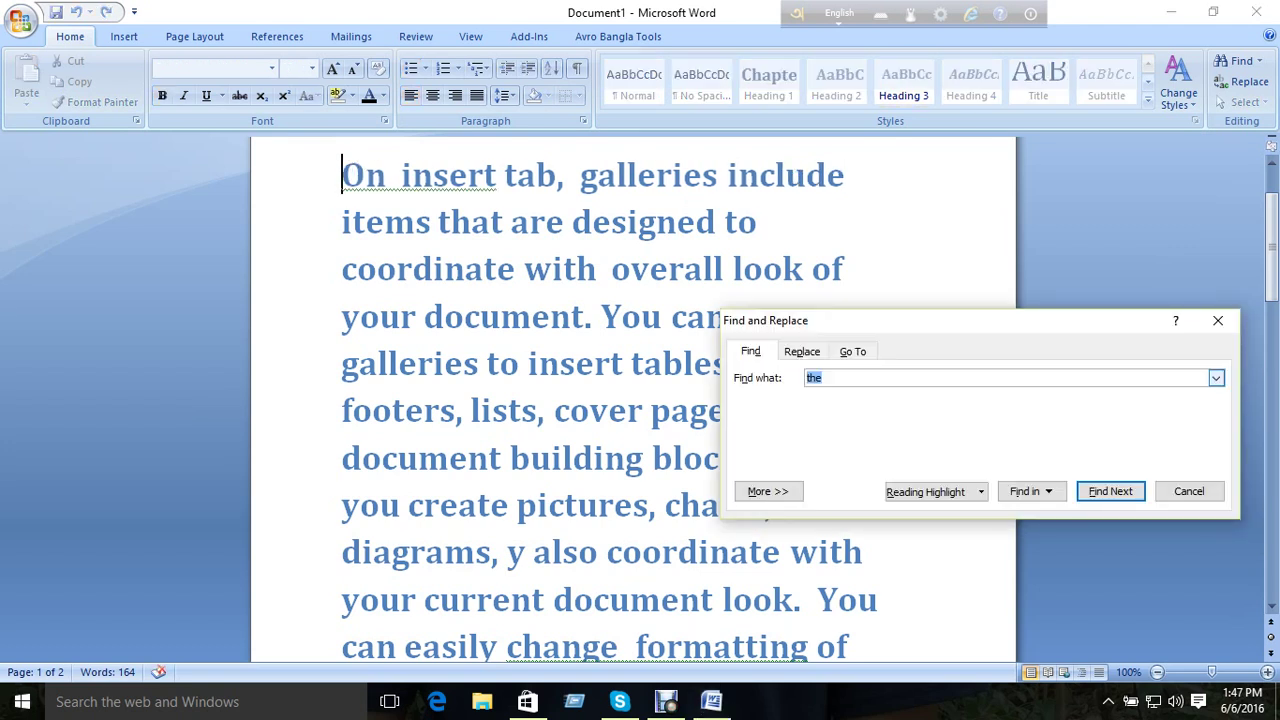
- Go to the next page (page 2), switch Go to what to Section, and close the dialog
left_click(822, 377)
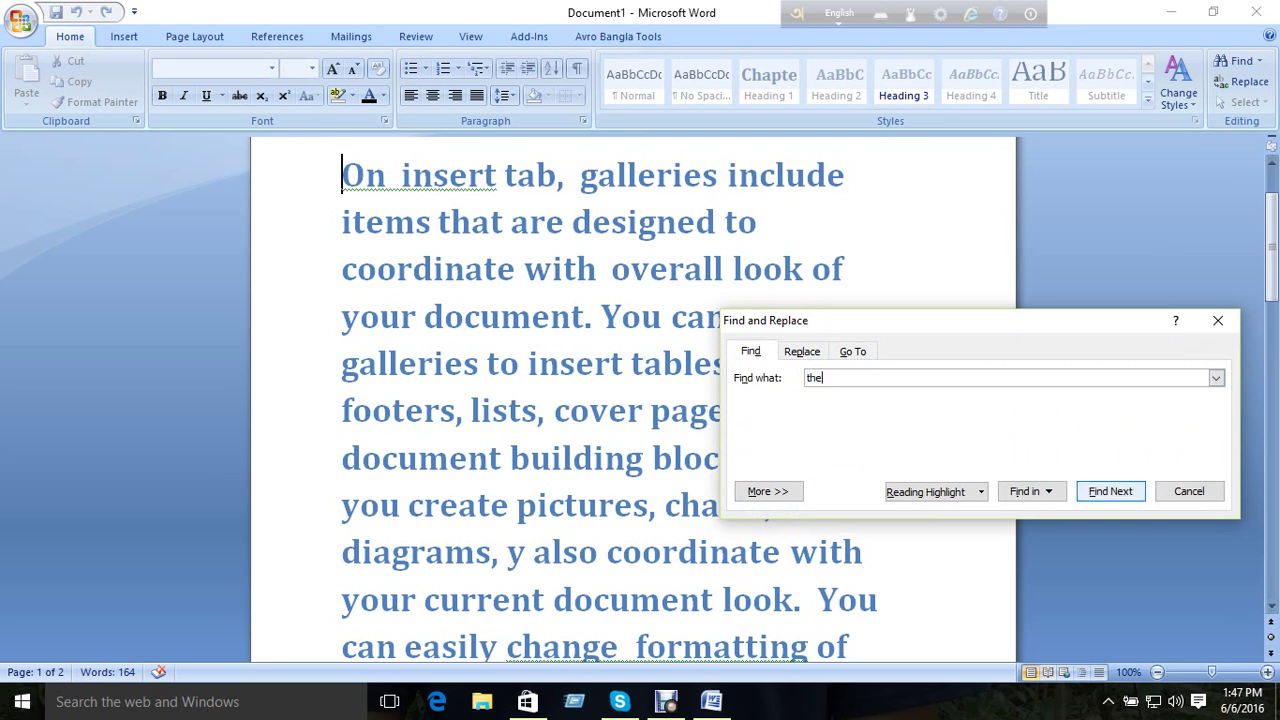
key("ctrl+h")
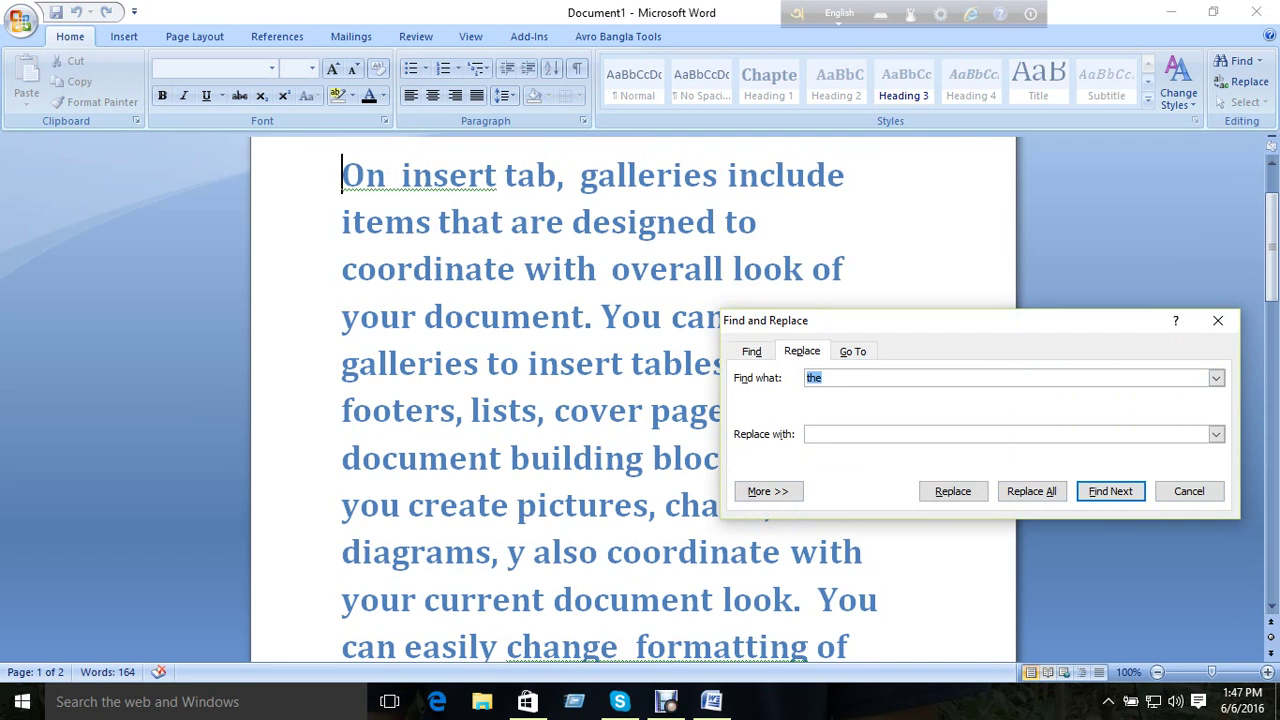
key("ctrl+g")
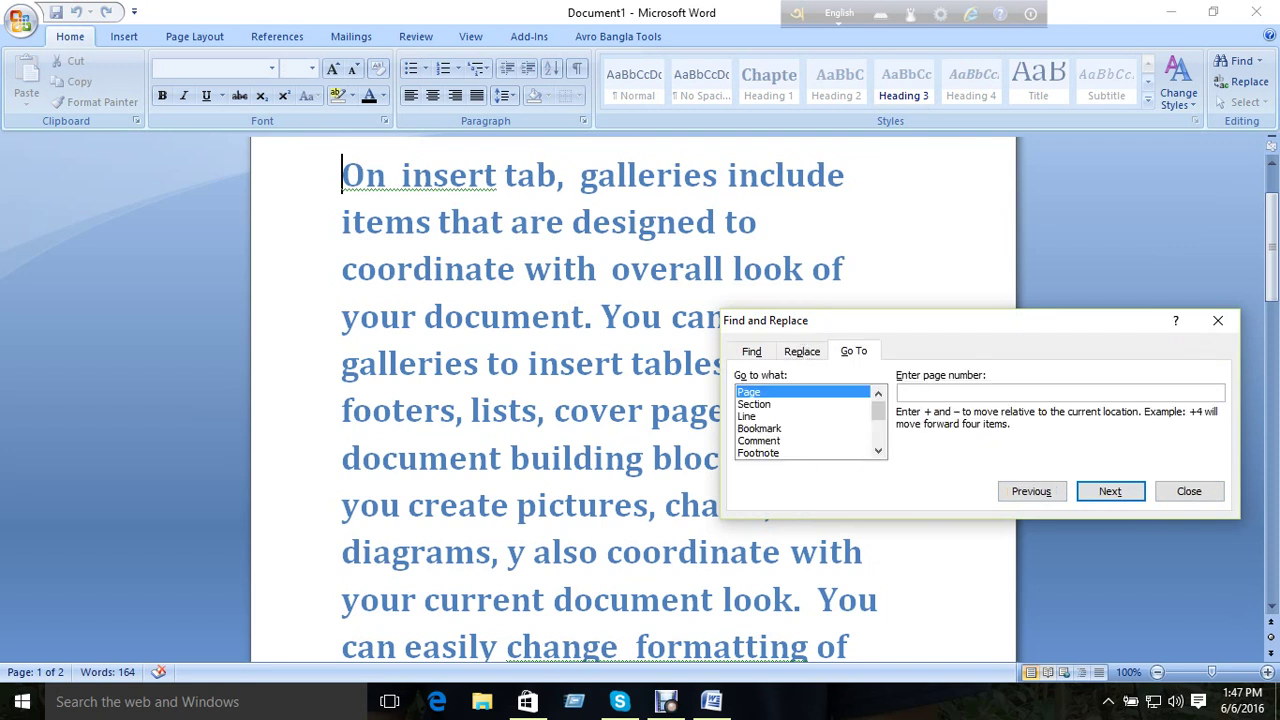
key("Return")
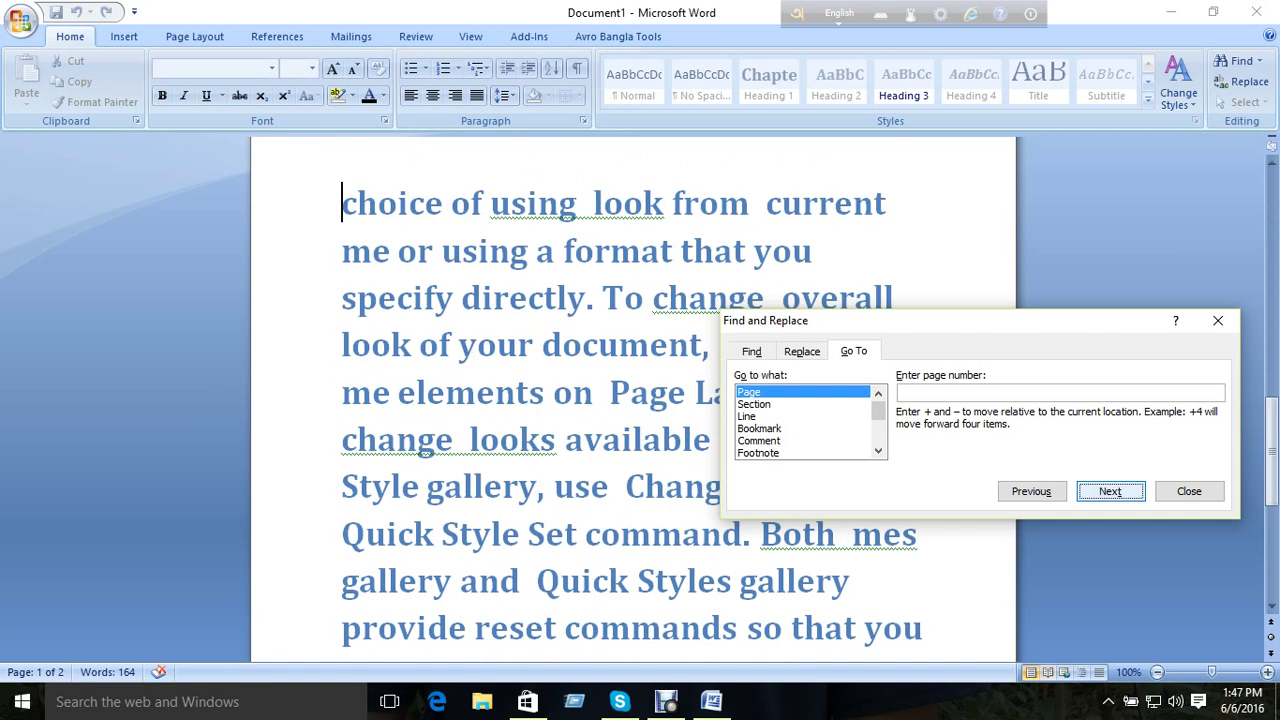
left_click(753, 404)
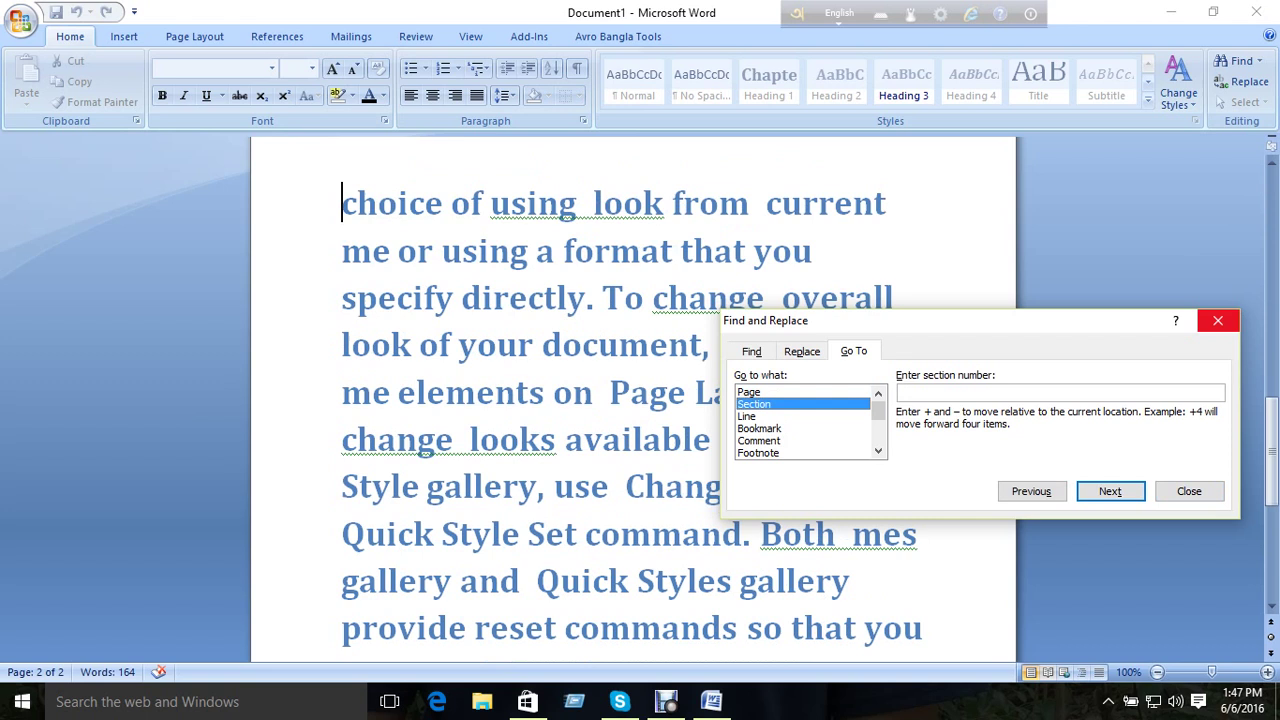
left_click(1218, 320)
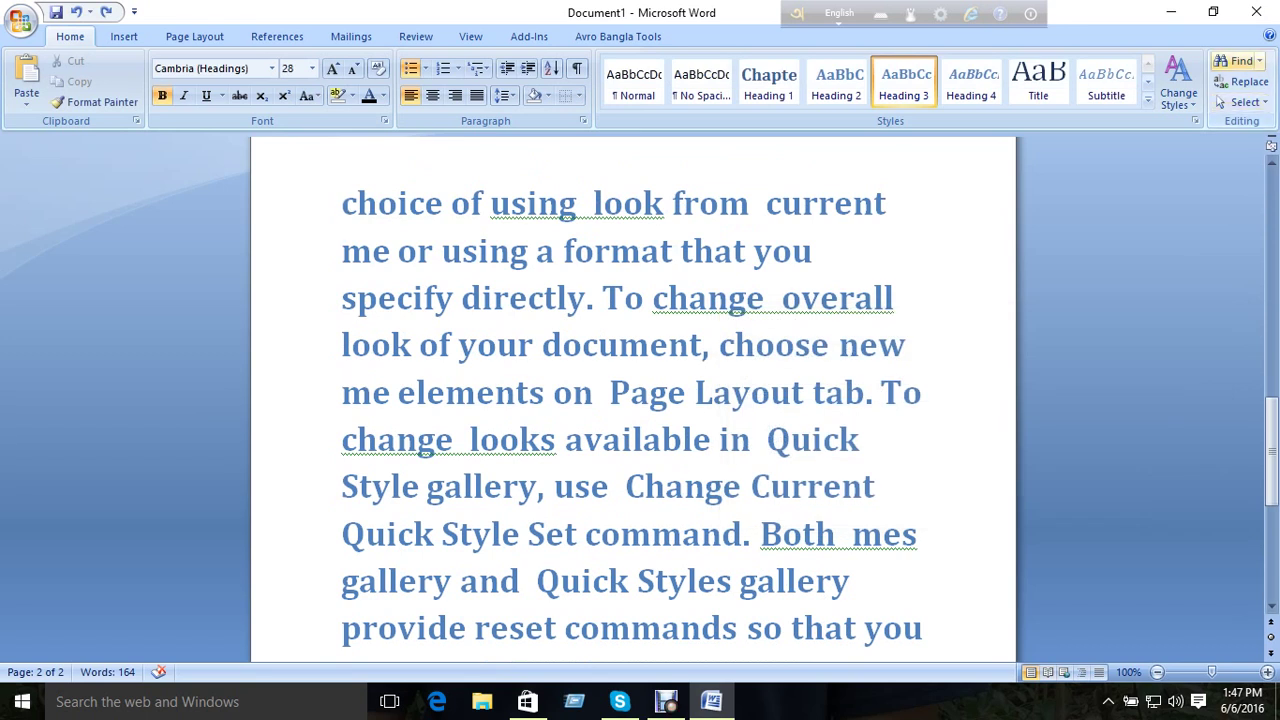
left_click(1240, 82)
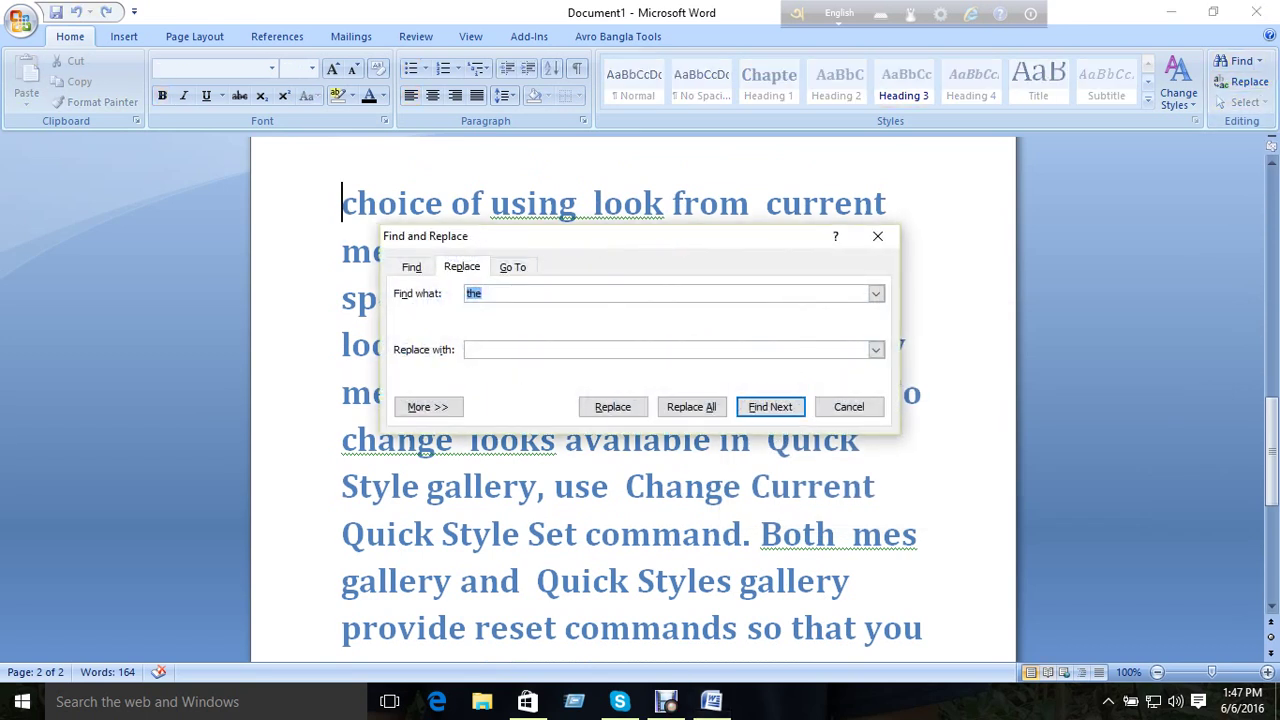
- Close Find and Replace, try Select > Select All, and test a partial Shift+Up selection
left_click(877, 236)
left_click(1243, 102)
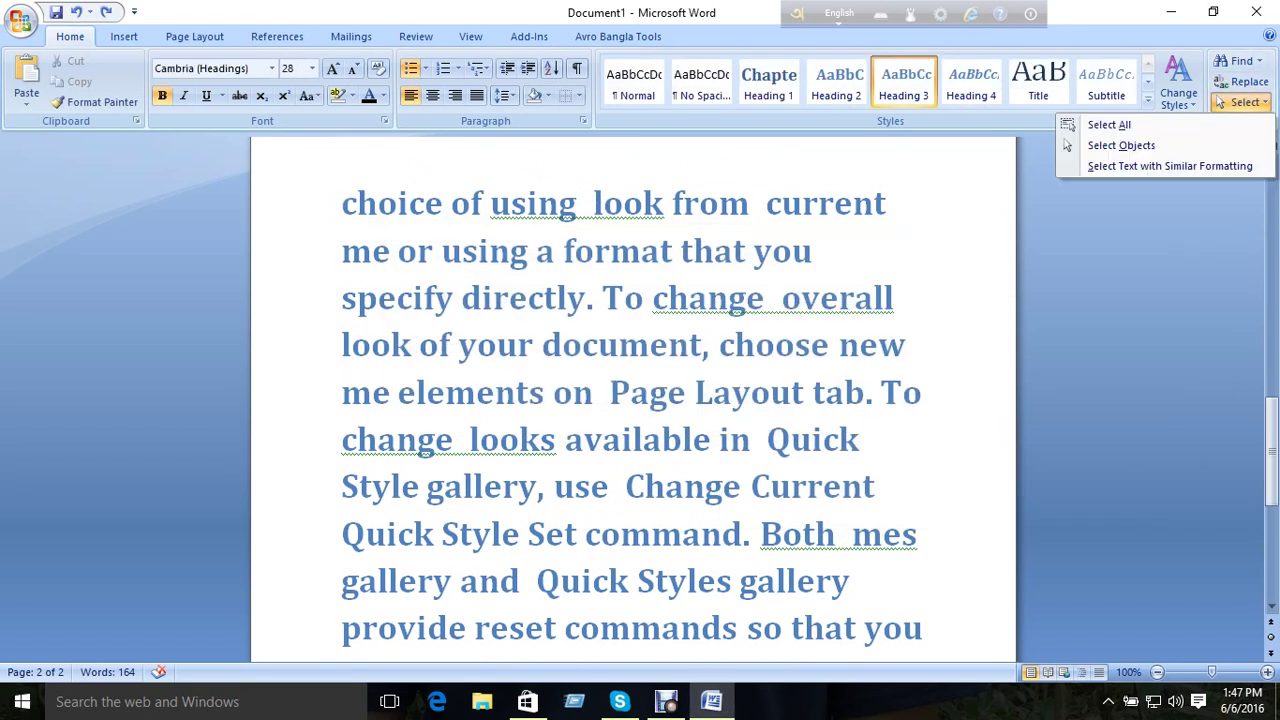
left_click(1109, 124)
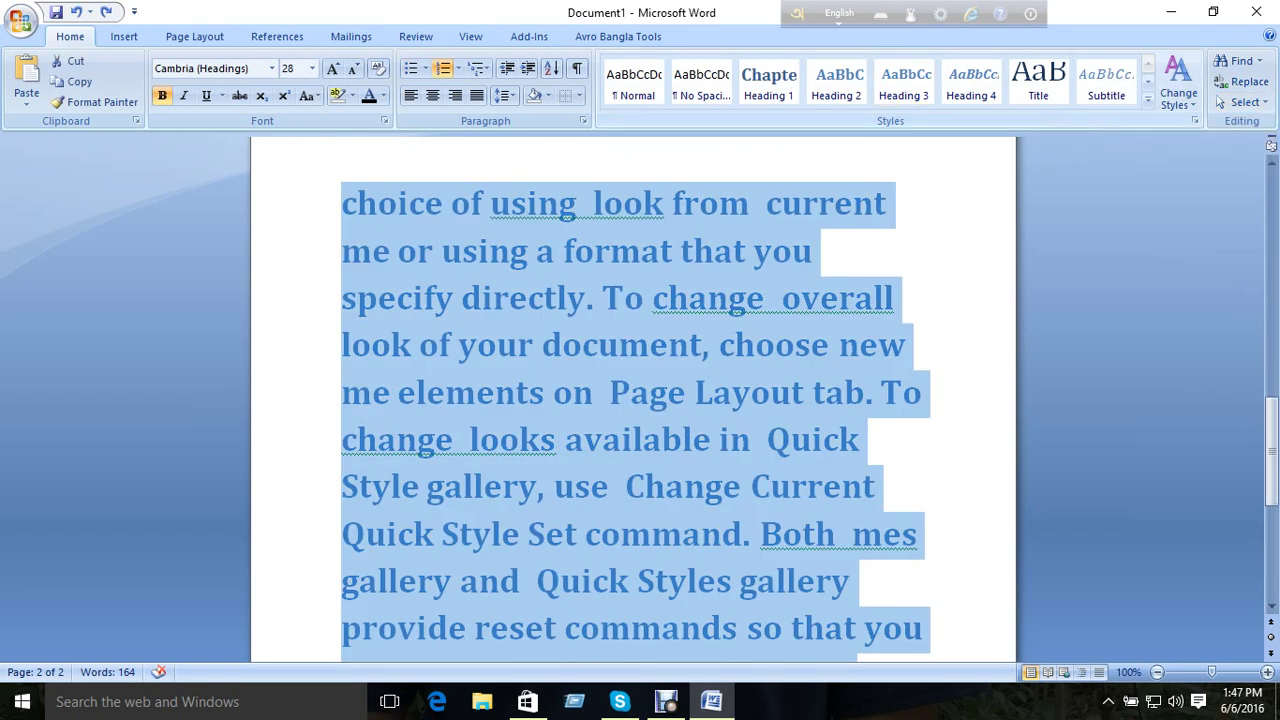
left_click(1240, 102)
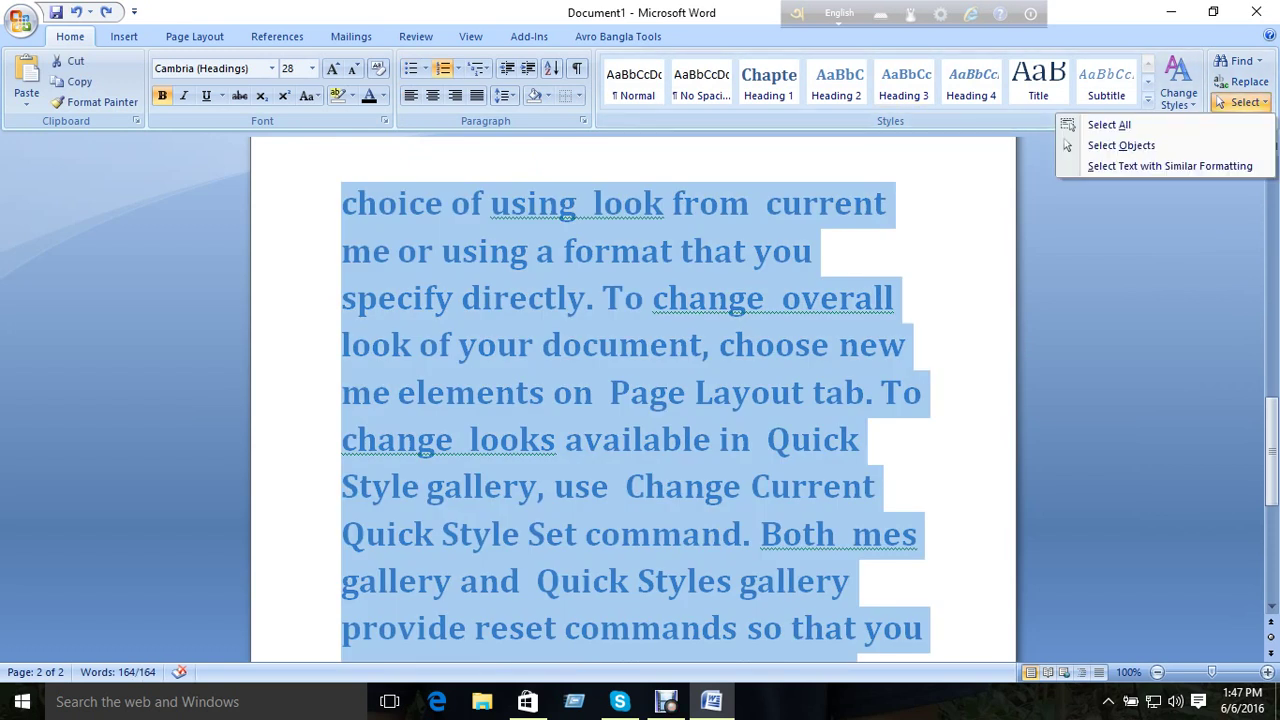
left_click(822, 486)
key("End")
key("shift+Up")
key("shift+Up")
key("shift+Up")
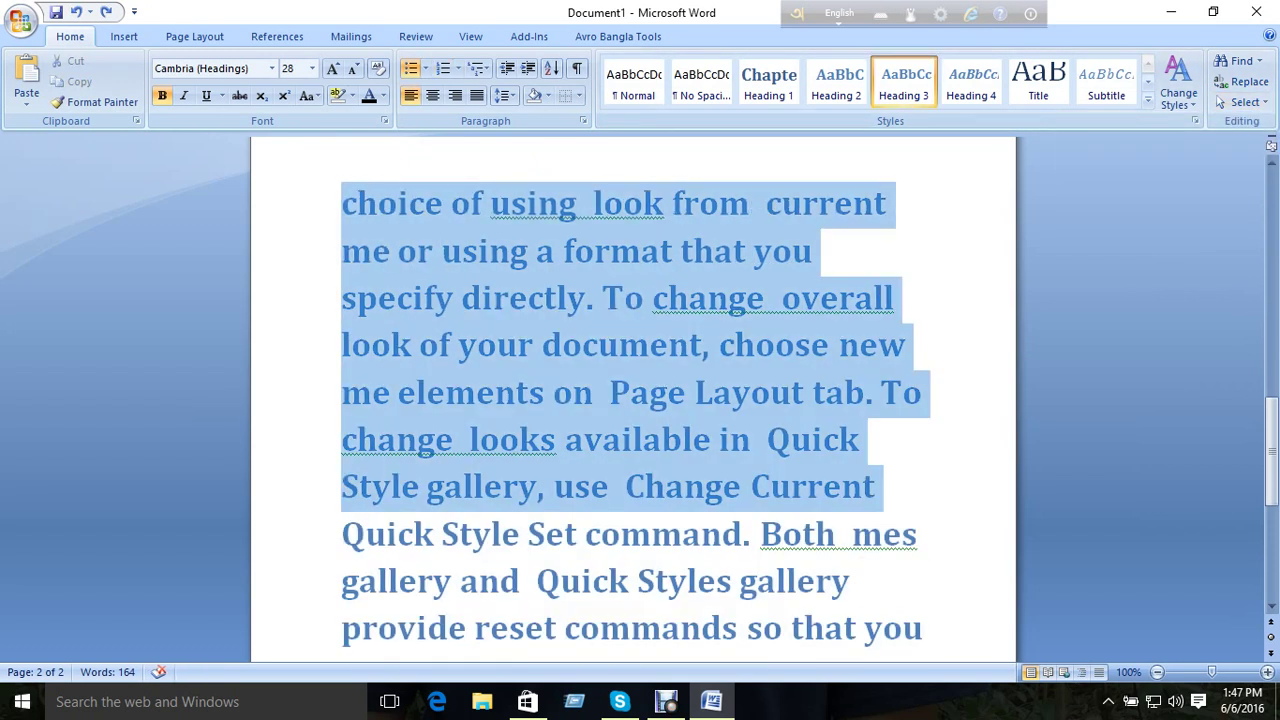
left_click(808, 486)
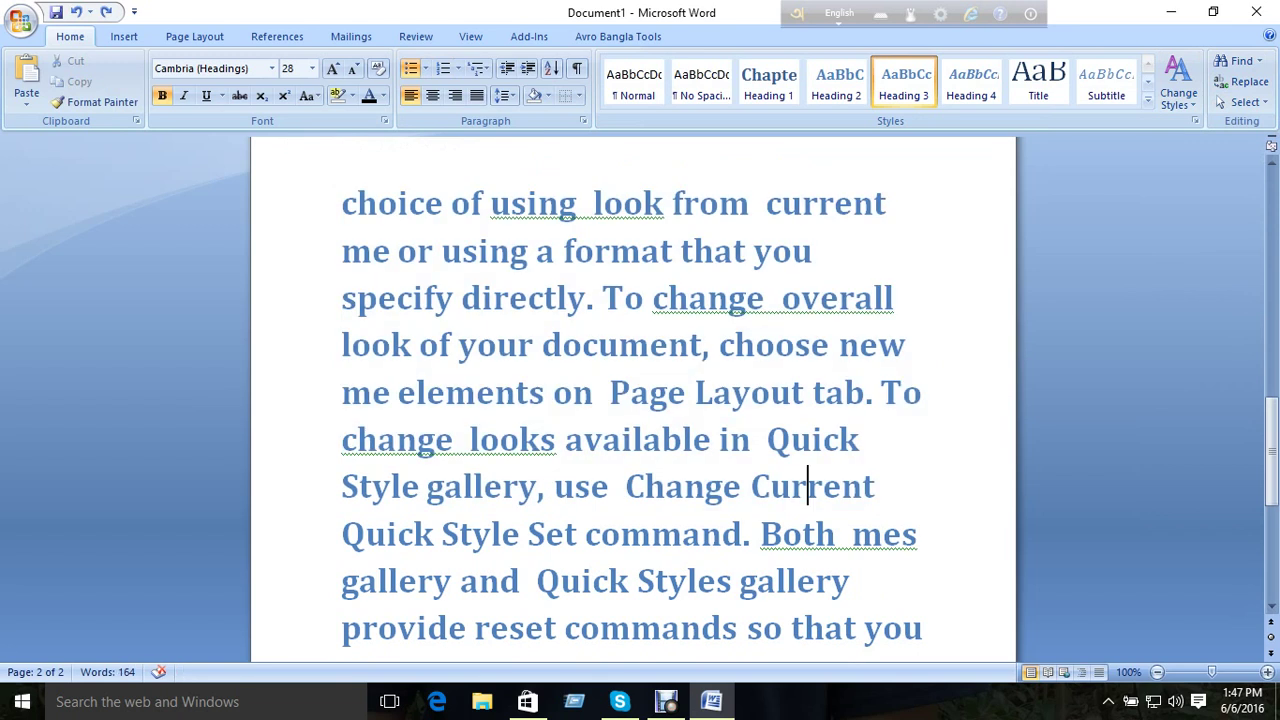
- Select the whole document with Ctrl+A and again via Select > Select All
key("ctrl+a")
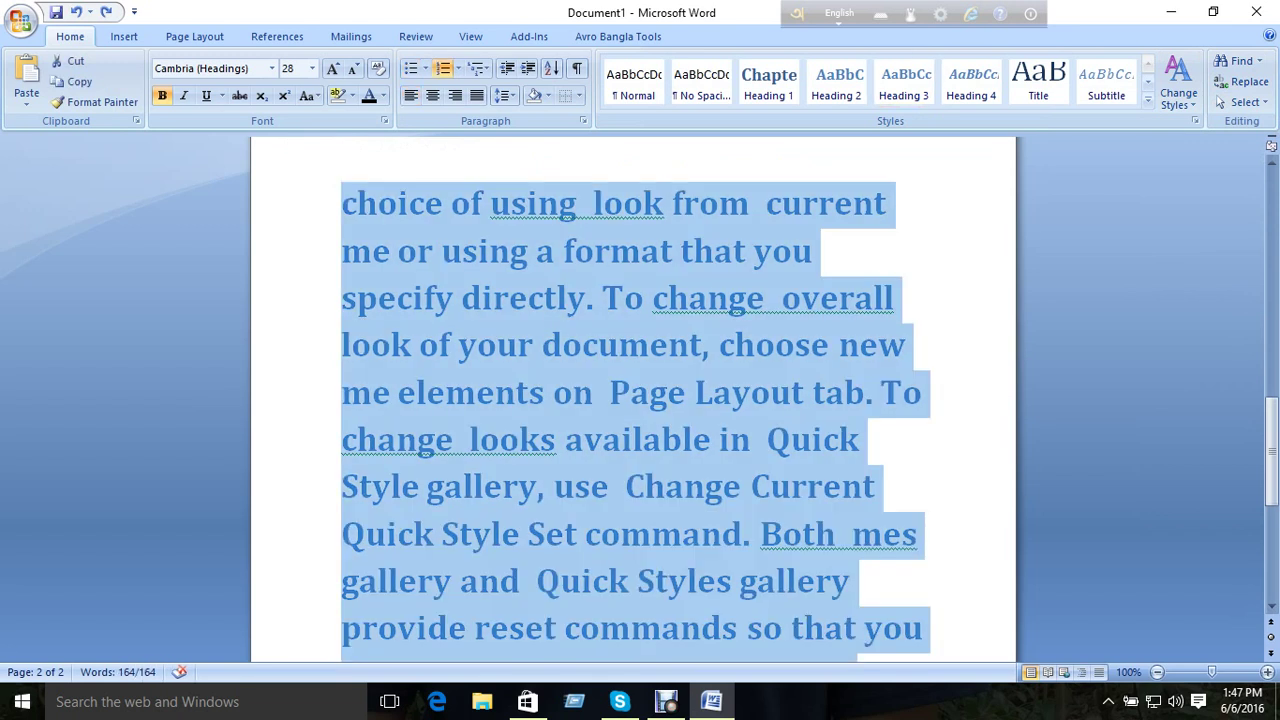
left_click(910, 345)
left_click(1245, 102)
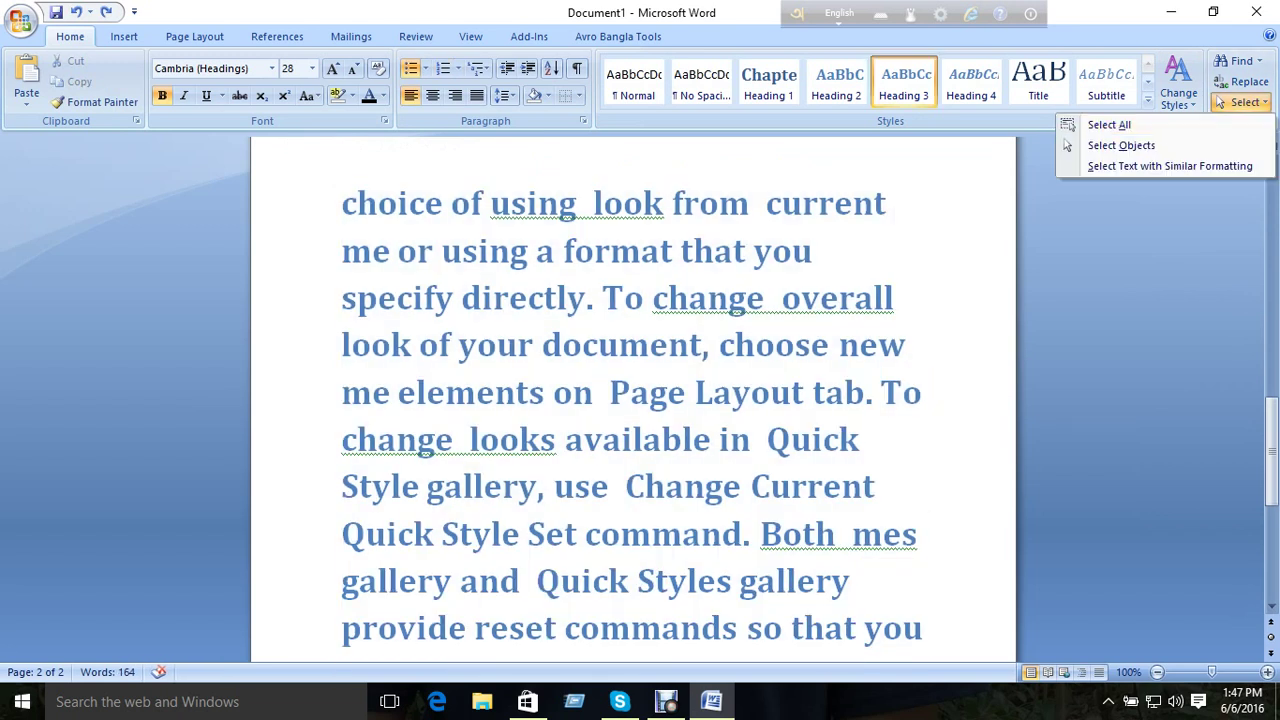
left_click(1108, 124)
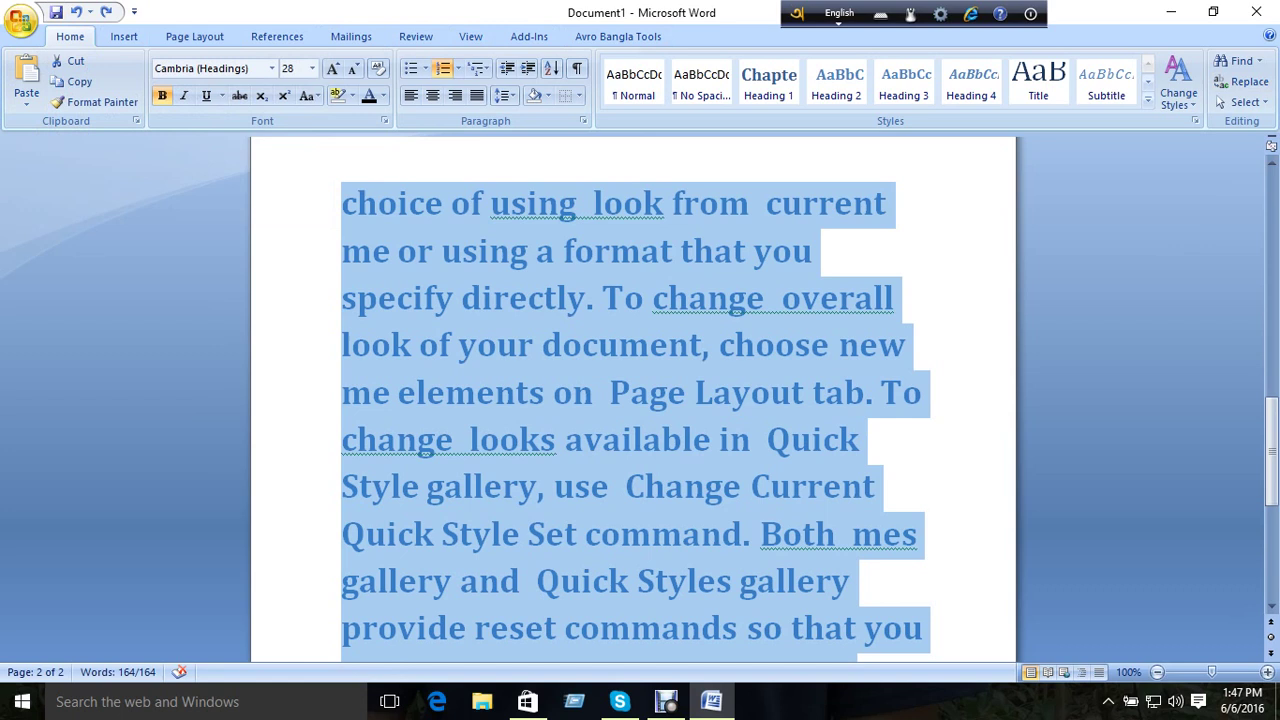
left_click(20, 20)
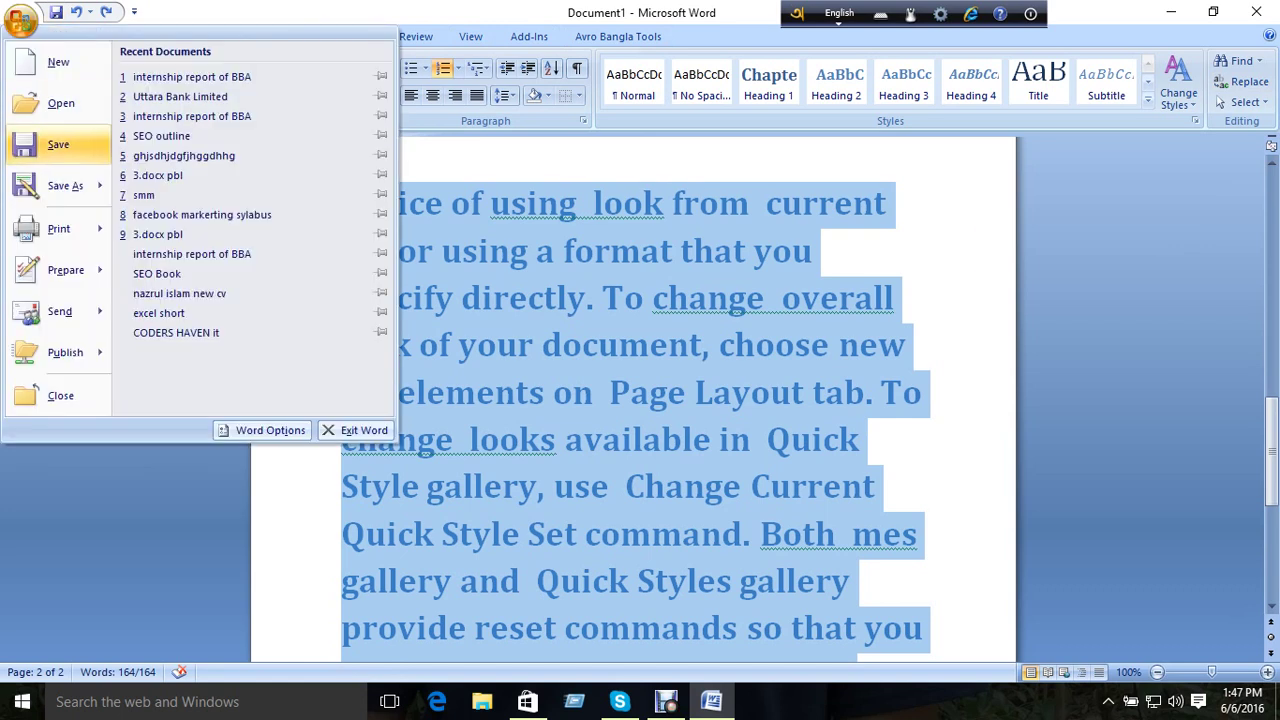
- Start saving the document, then cancel the save window
left_click(55, 145)
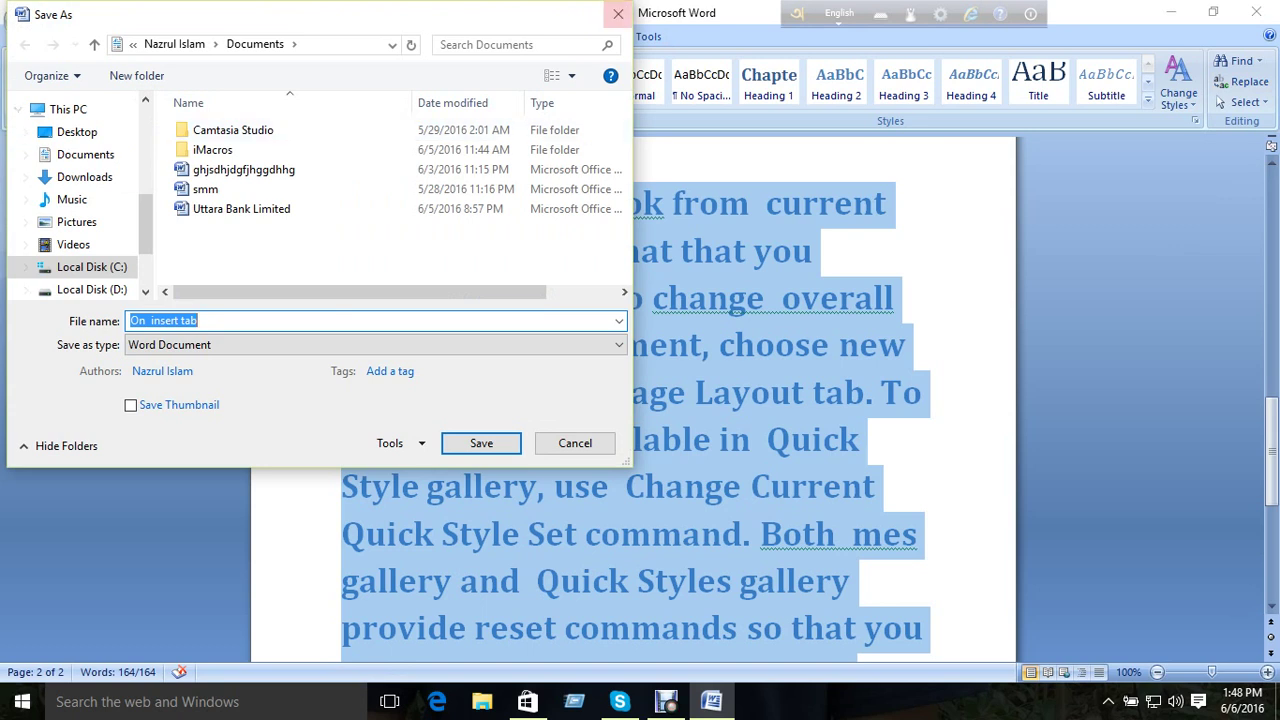
key("Escape")
left_click(742, 486)
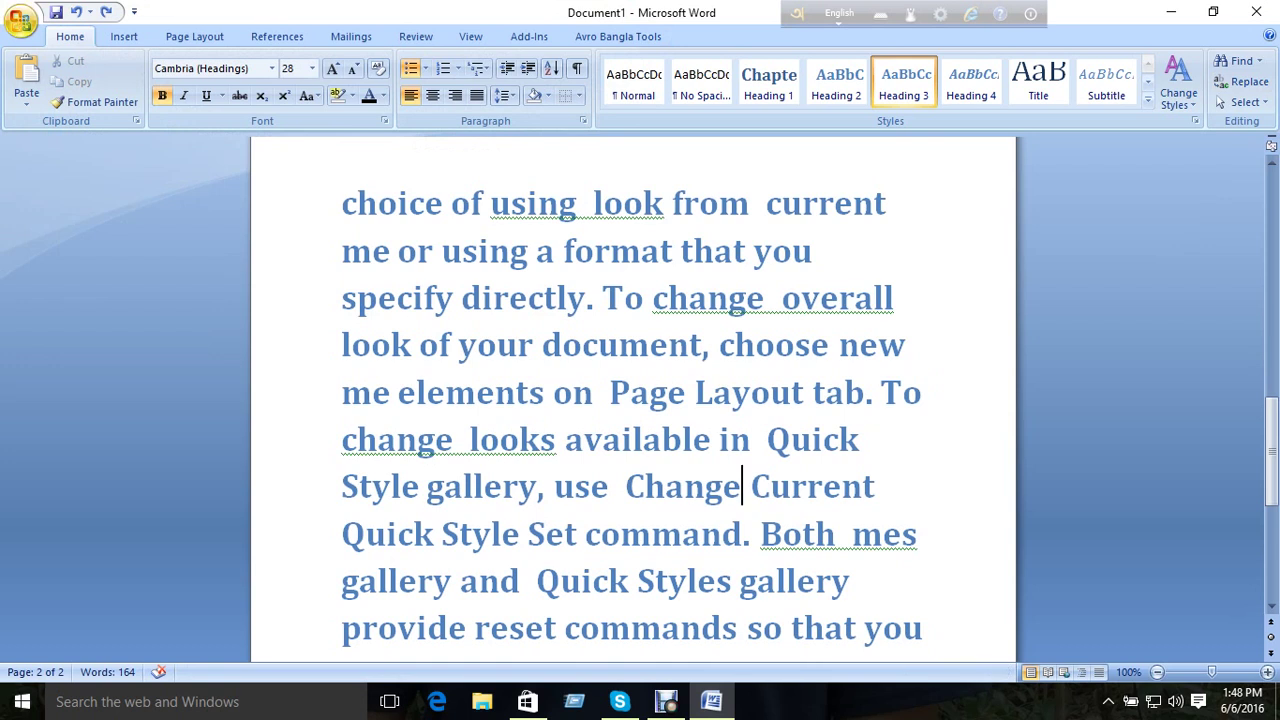
- Save the document as 'class1' in the Documents folder
left_click(20, 20)
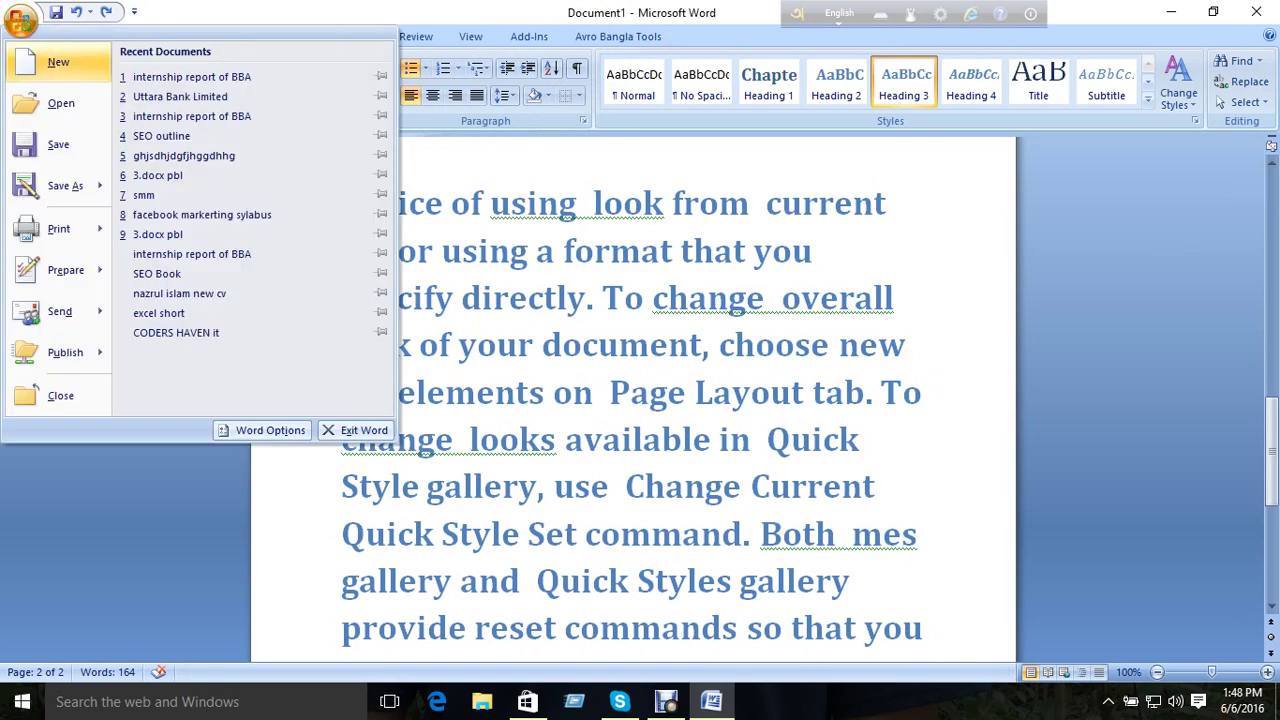
left_click(58, 145)
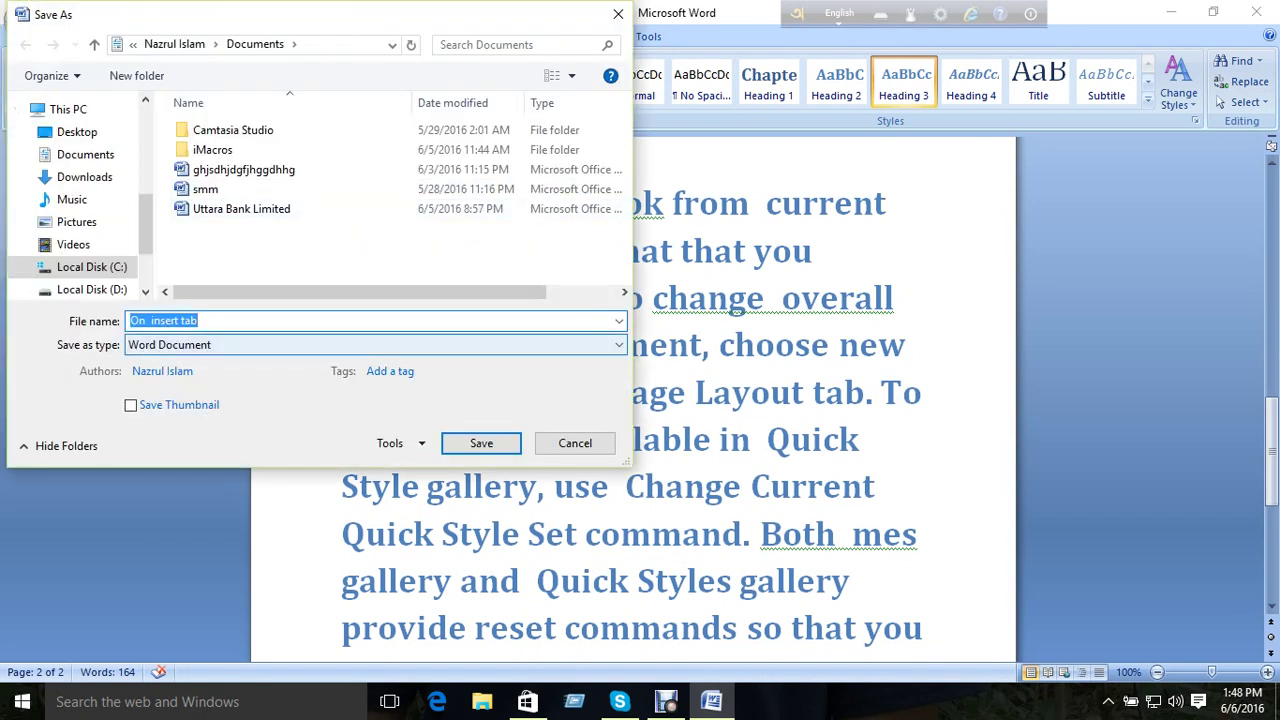
type("cl")
key("BackSpace")
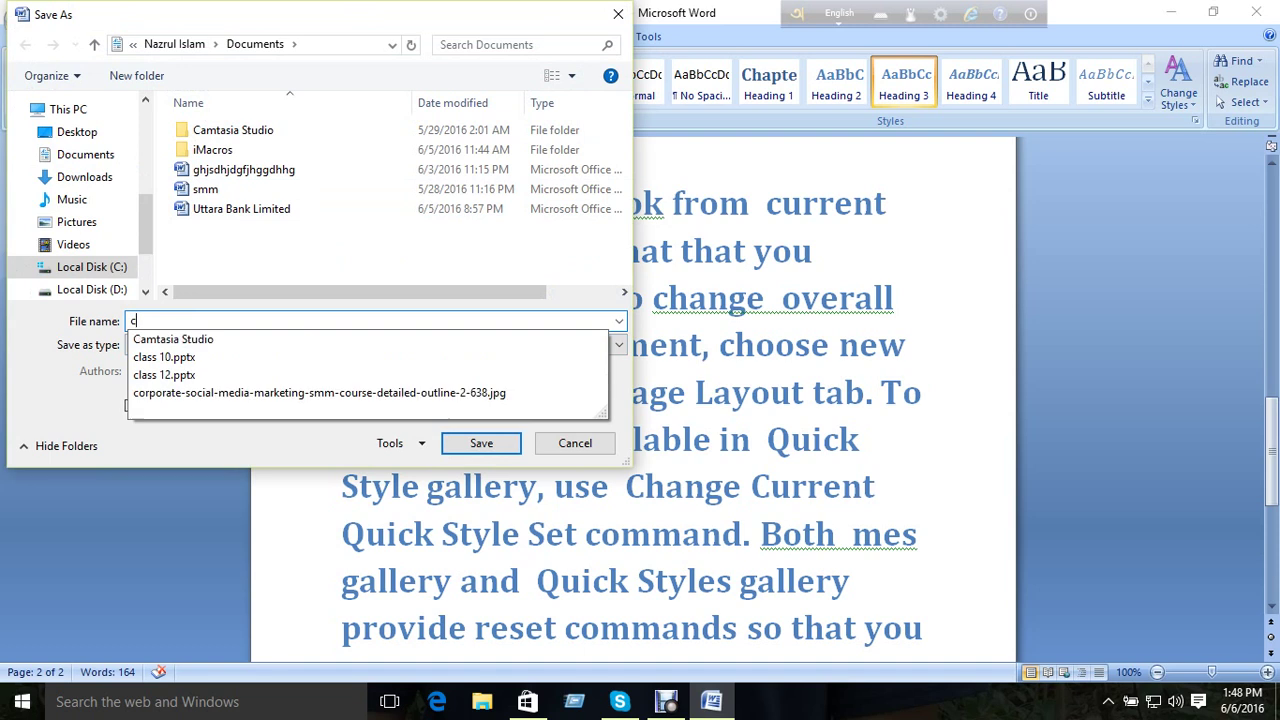
type("lass1")
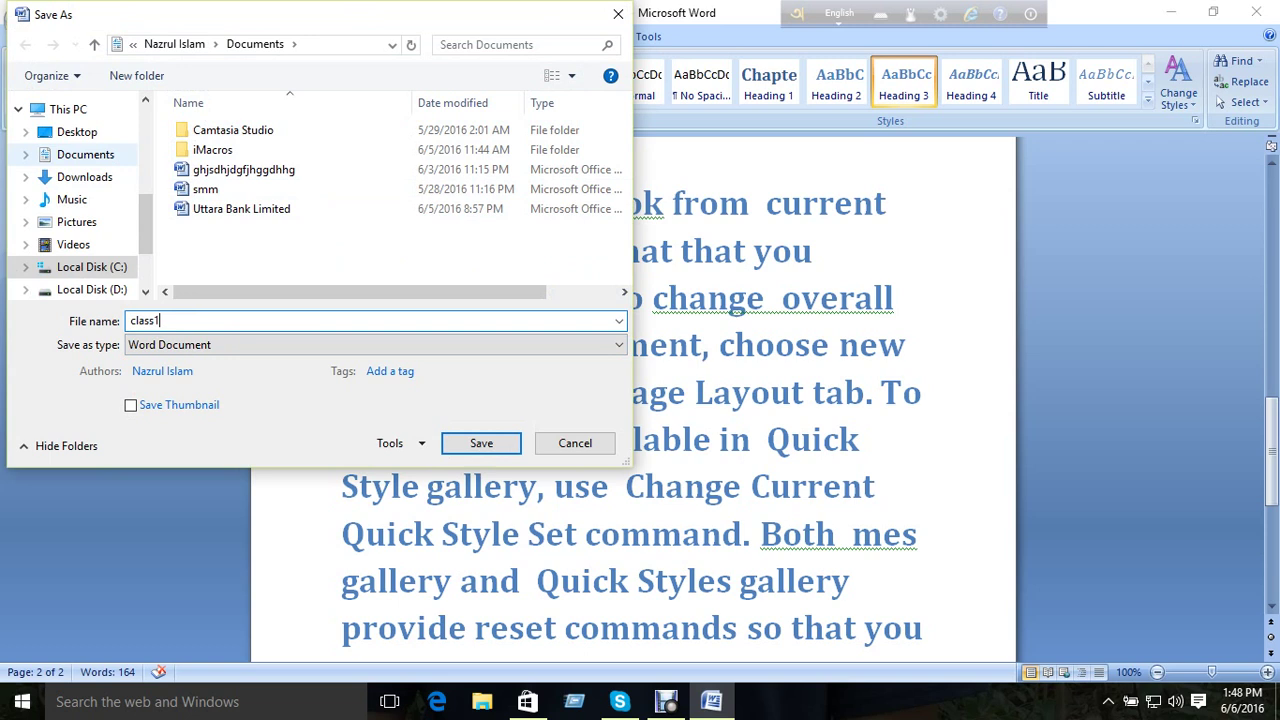
left_click(85, 154)
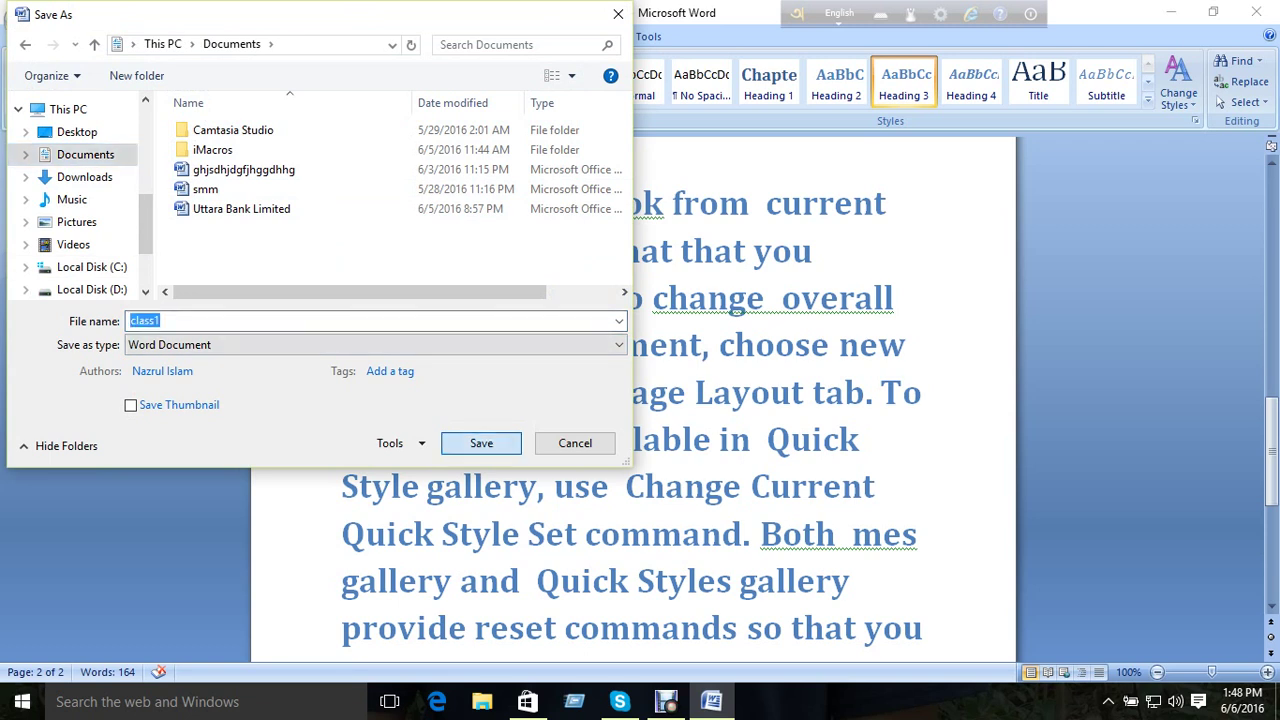
left_click(481, 443)
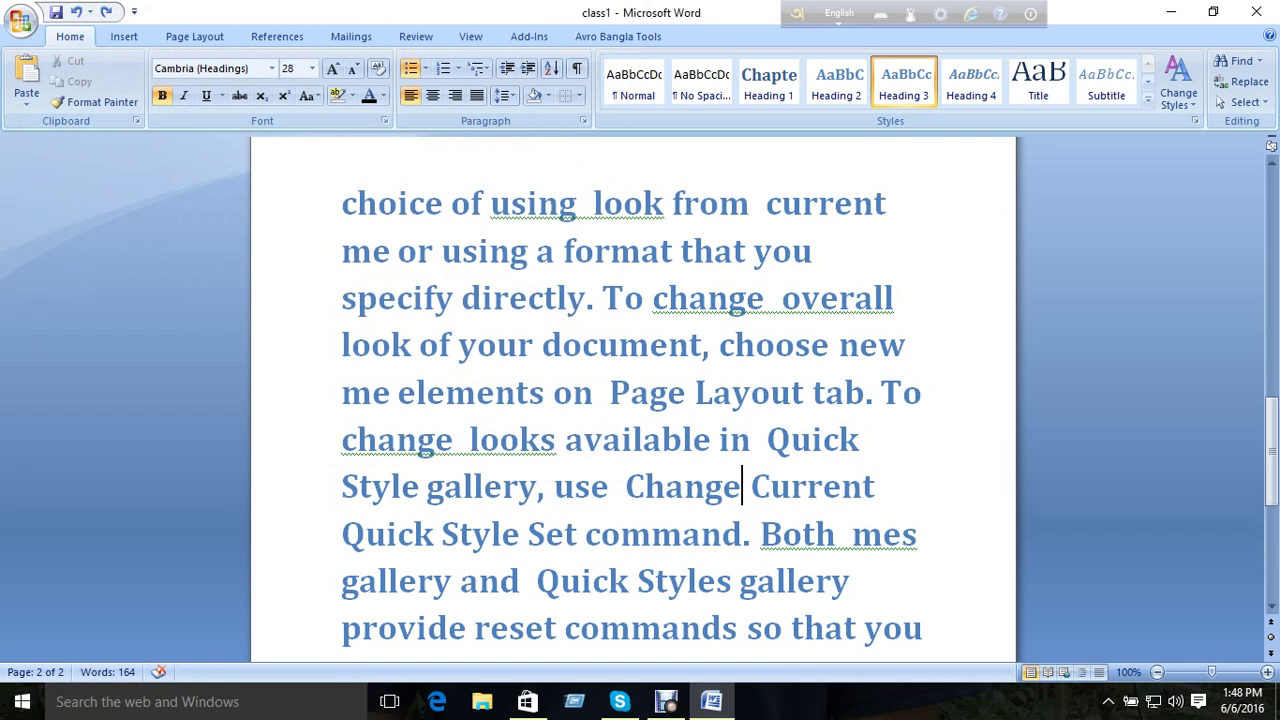
- Close Word and reopen class1 from This PC > Documents
left_click(1256, 12)
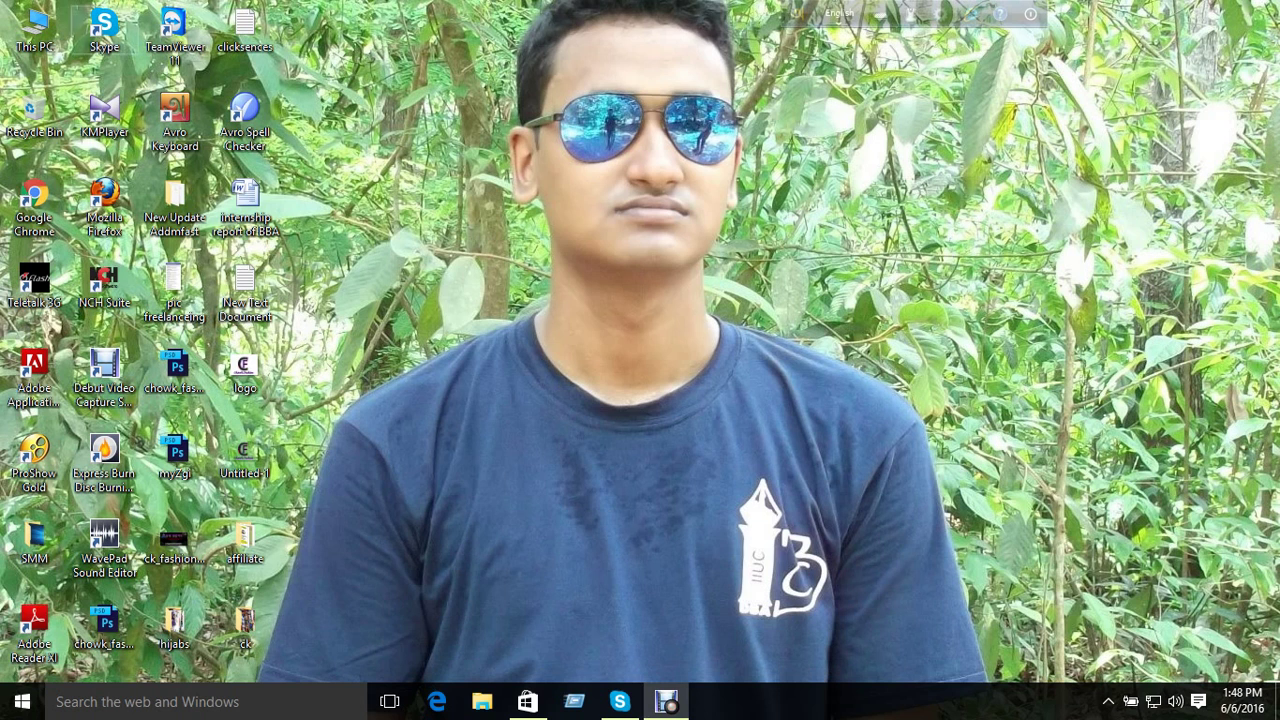
double_click(34, 30)
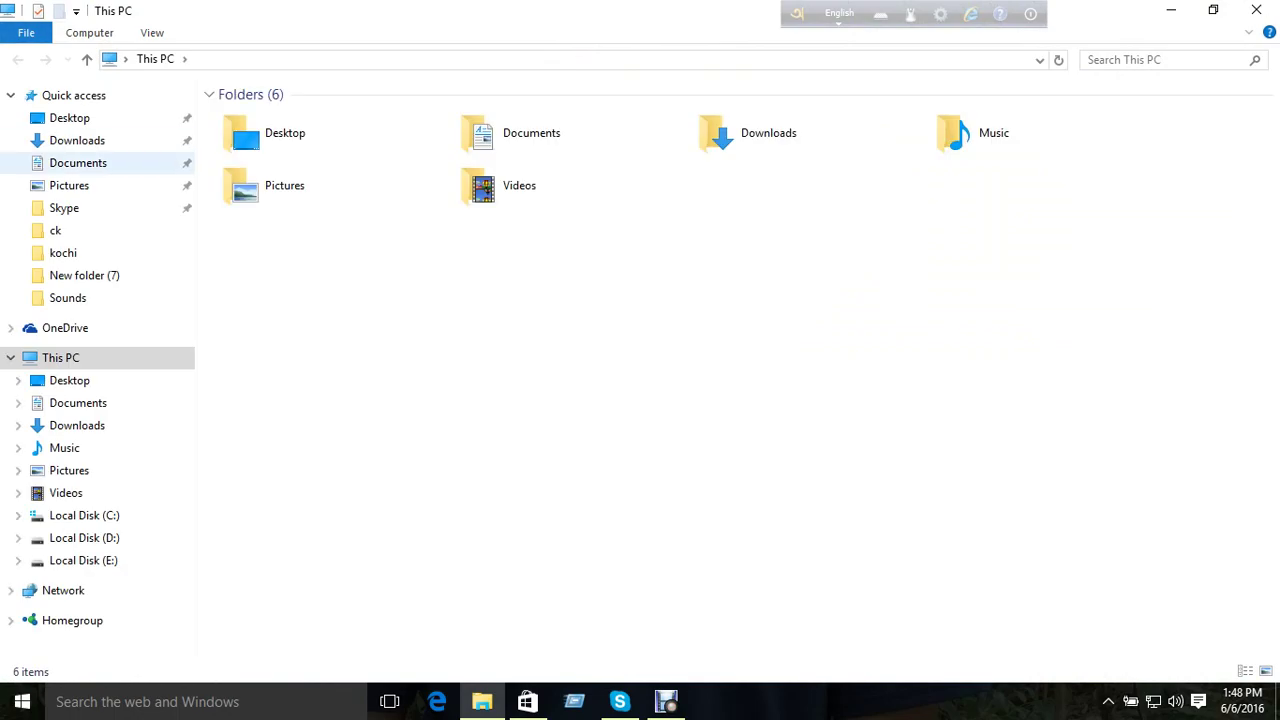
left_click(78, 162)
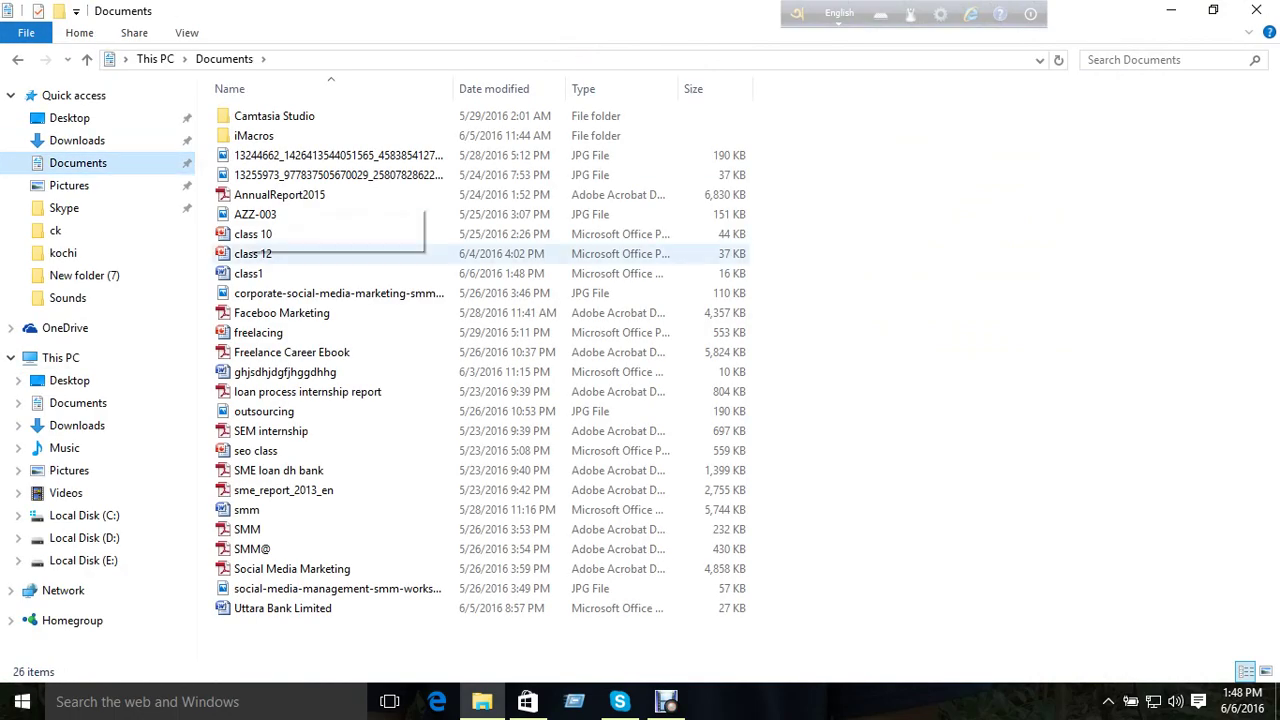
left_click(248, 273)
key("Return")
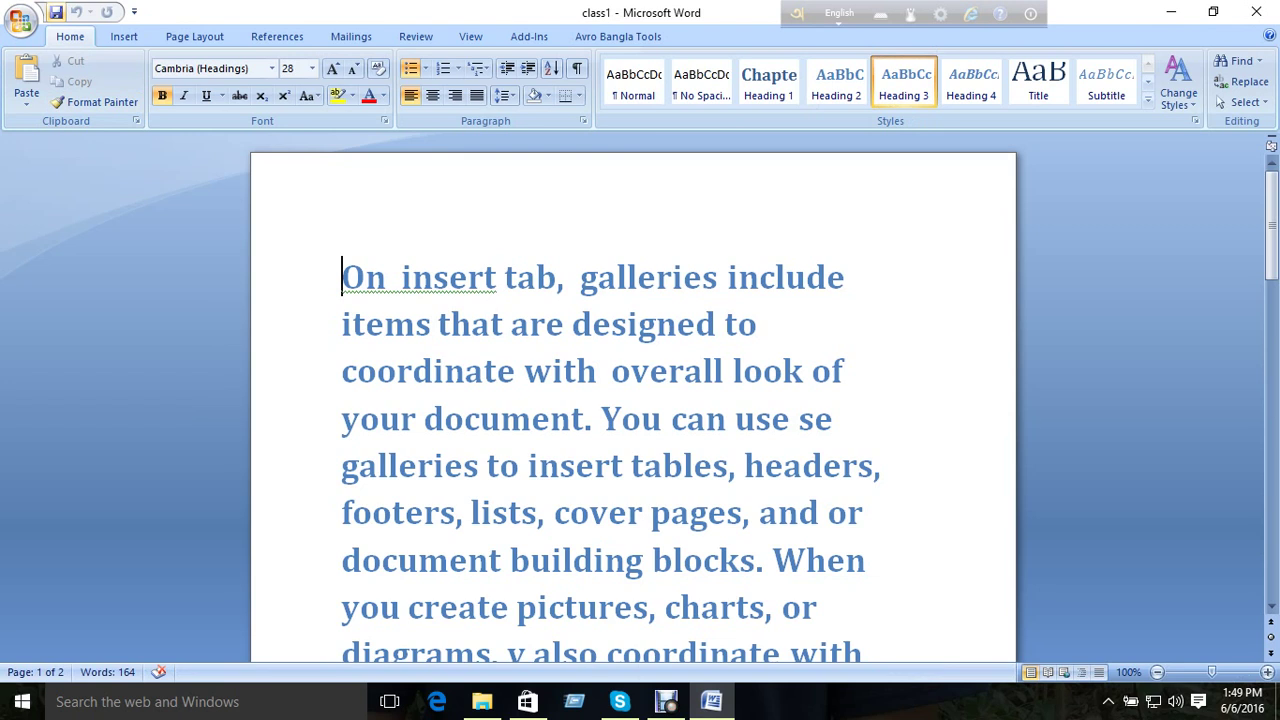
left_click(20, 20)
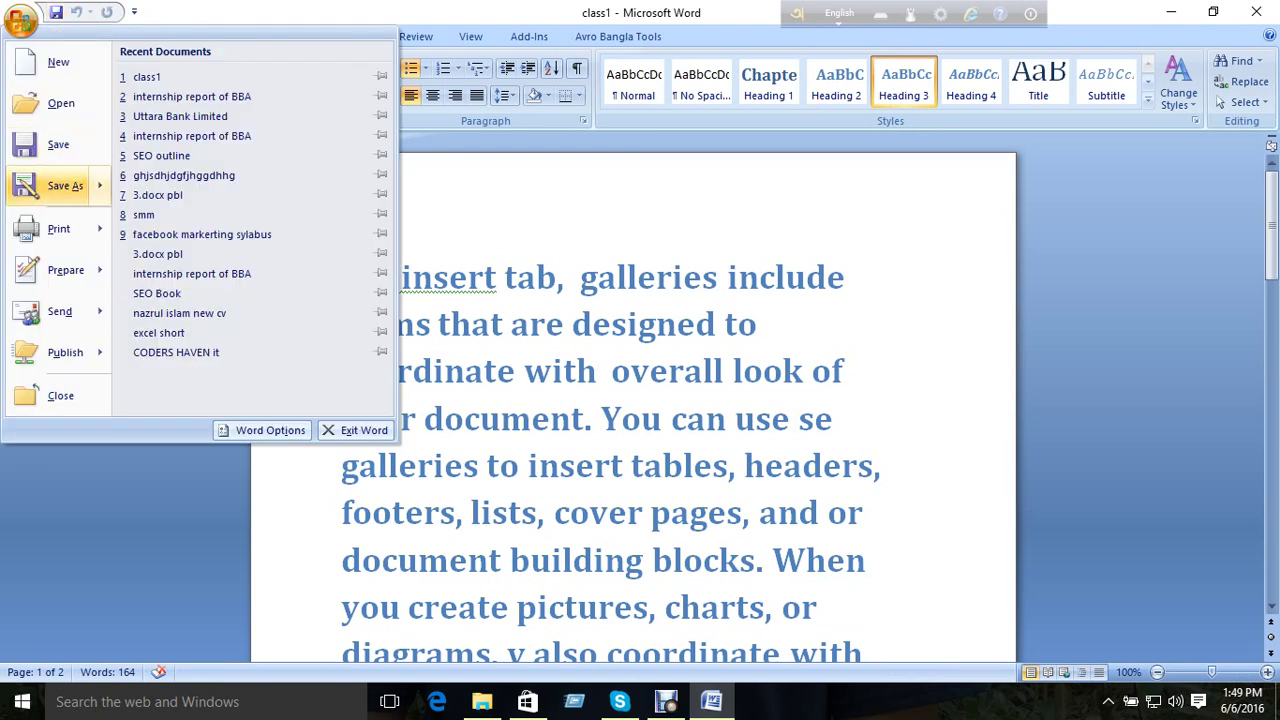
- Save class1 twice, via the Office menu's Save and the Quick Access Save icon
left_click(58, 145)
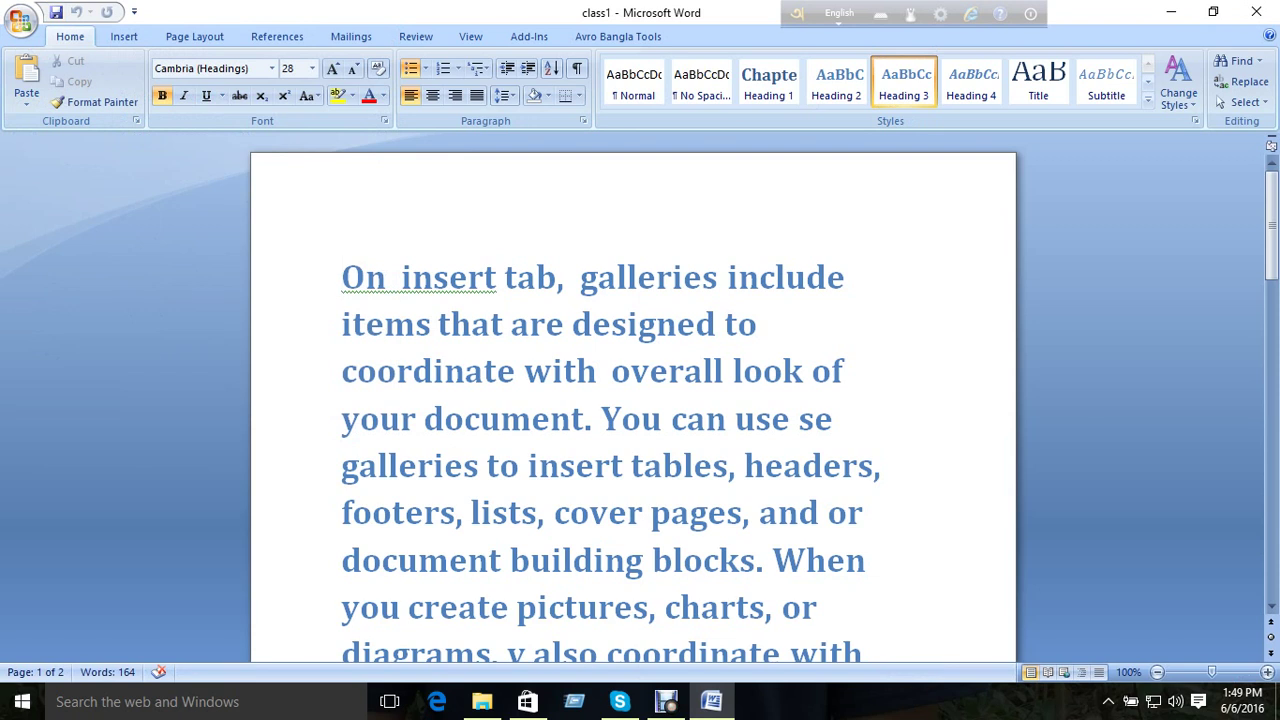
left_click(57, 13)
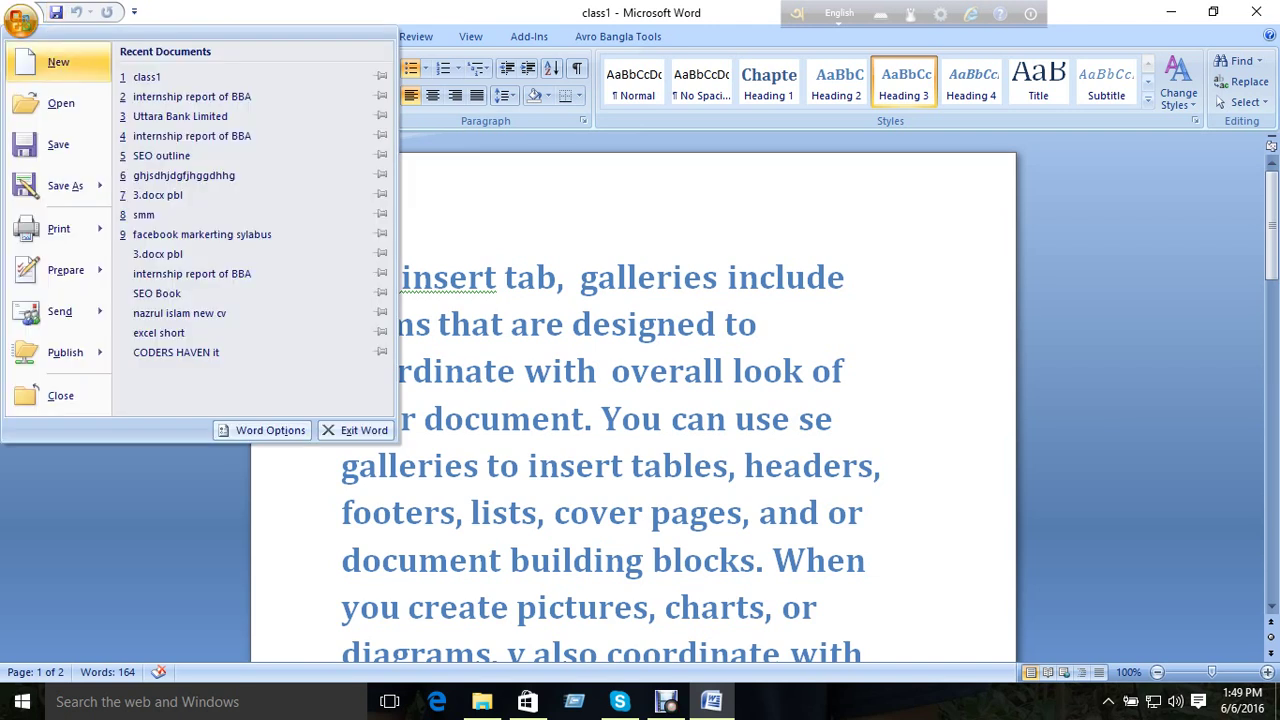
- Start a new blank document, then open class1 from the Documents folder
key("Return")
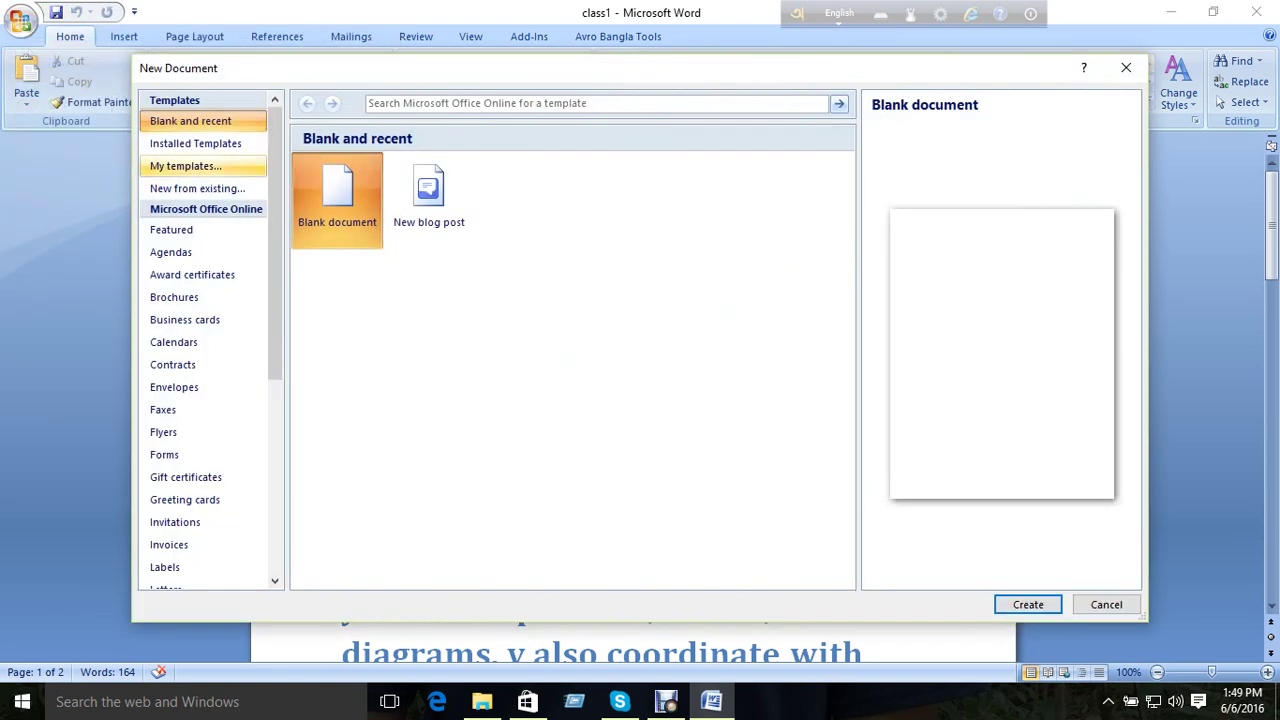
key("Return")
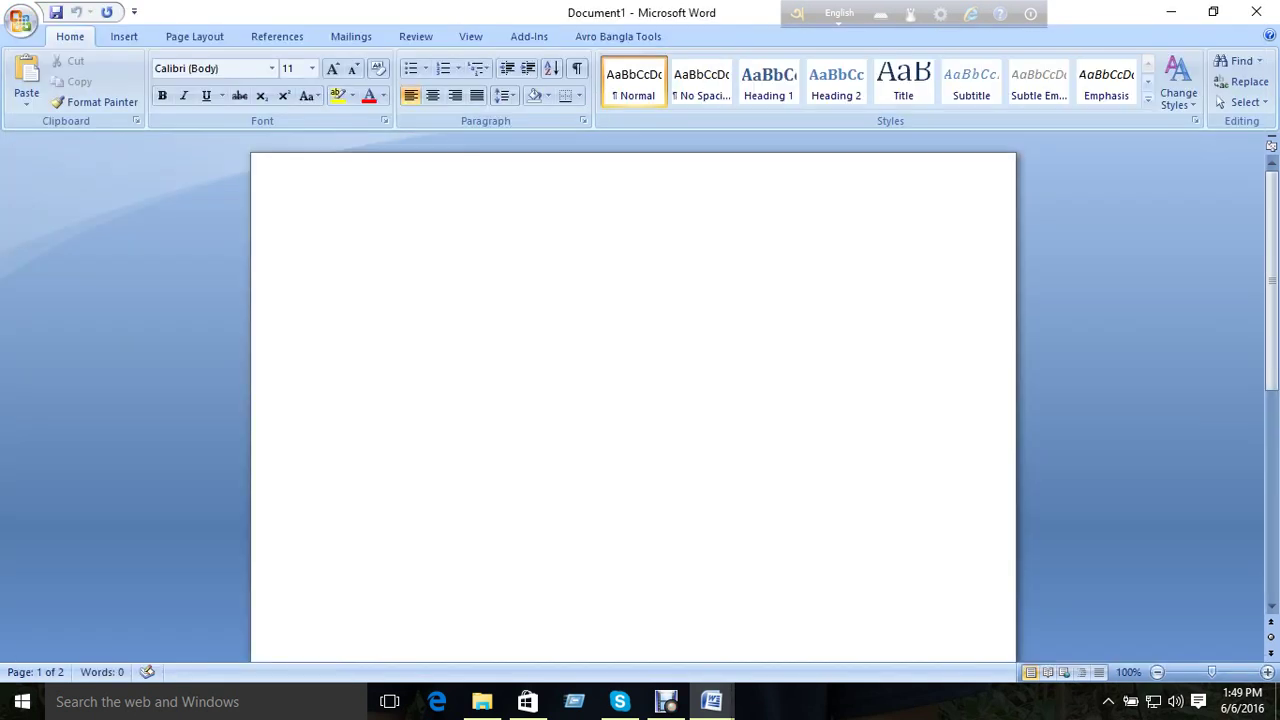
key("alt+f")
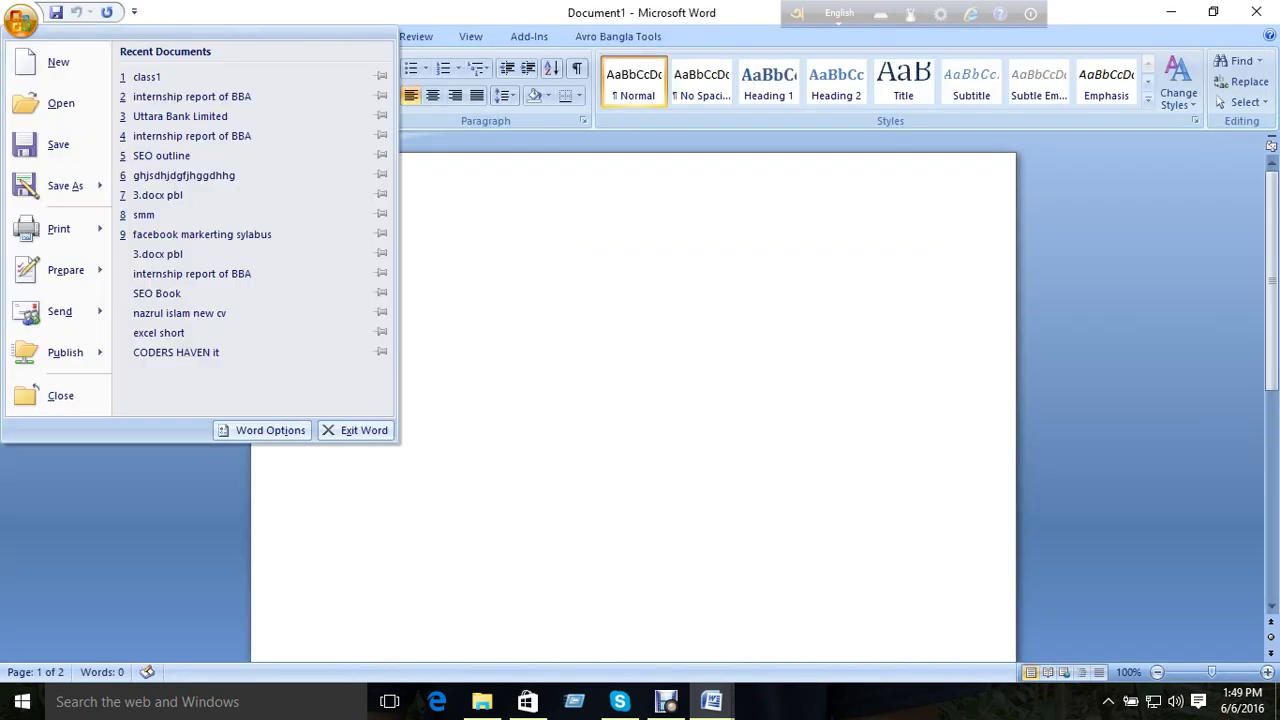
key("Down")
key("Return")
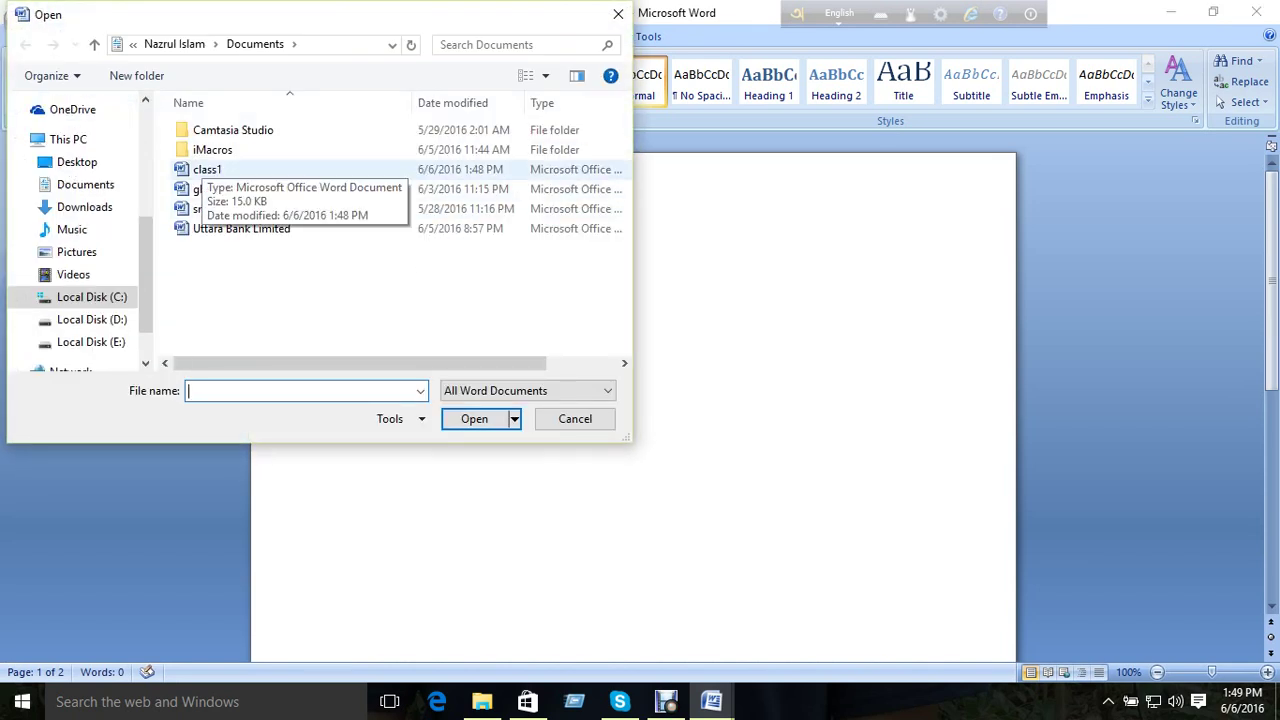
left_click(207, 169)
key("Return")
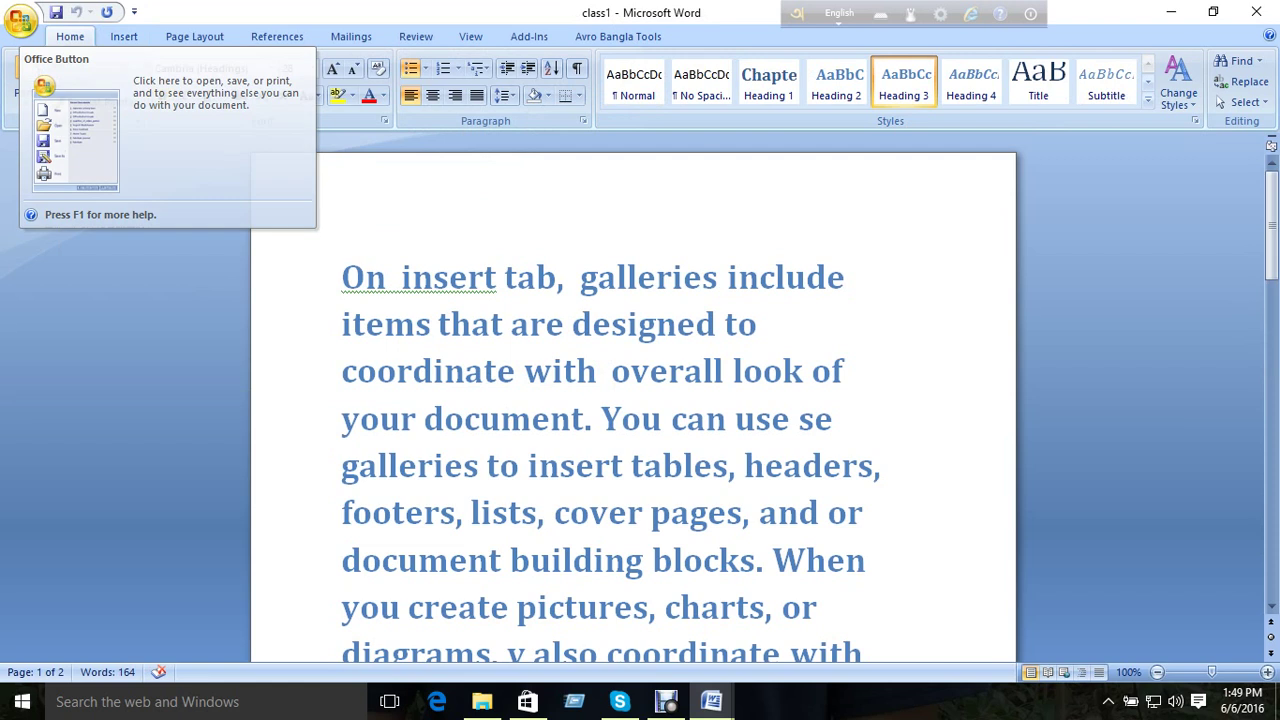
- Open class1 from Documents a second time by double-clicking it in the Open dialog
left_click(20, 20)
left_click(60, 103)
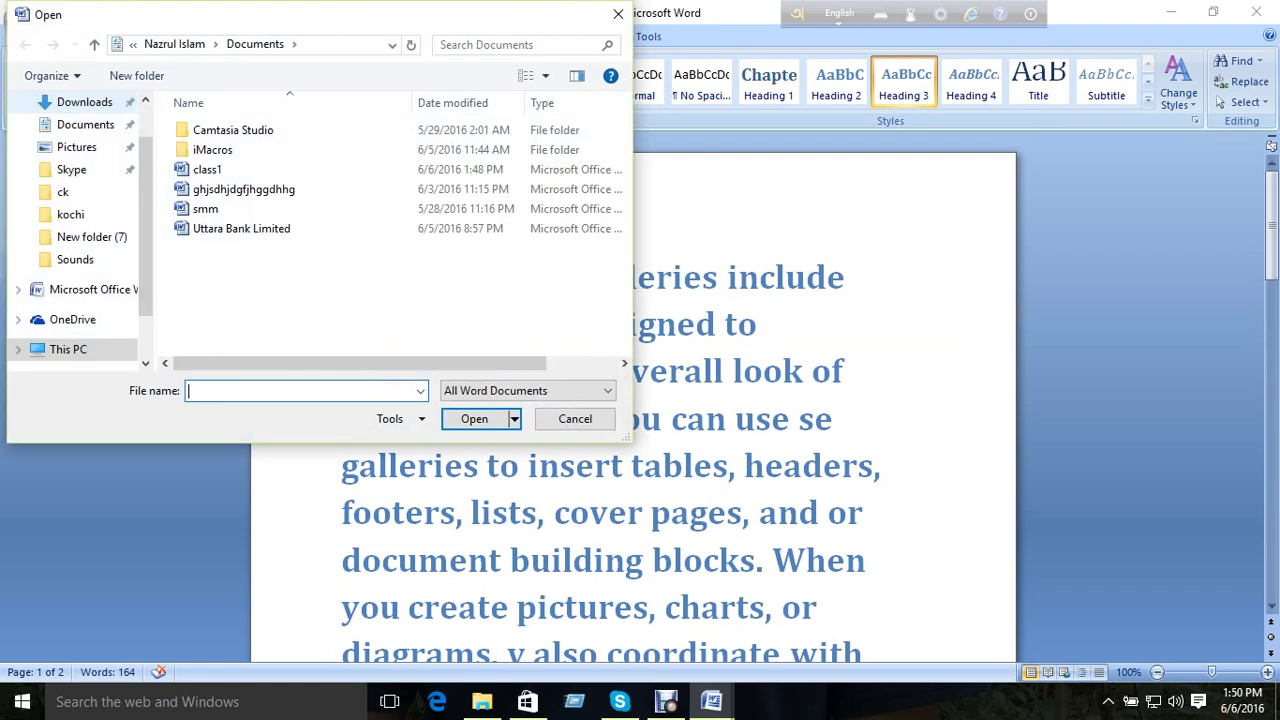
double_click(207, 169)
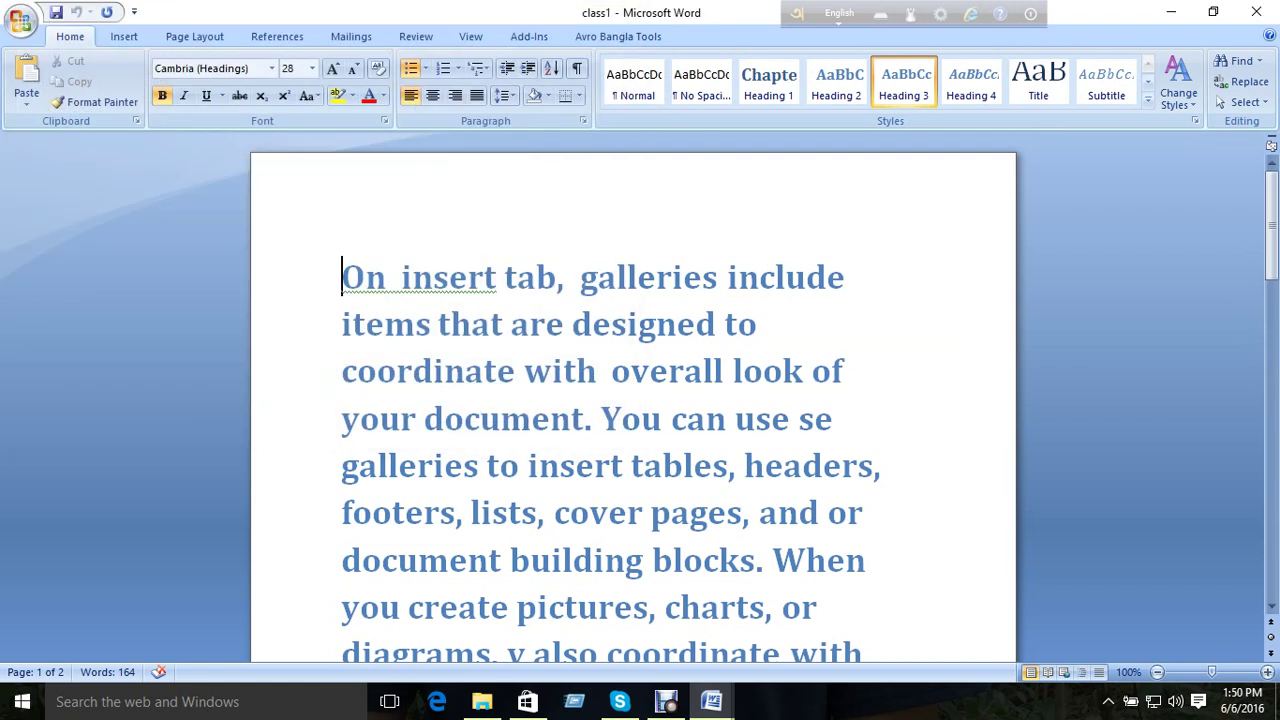
- Use Save As to store the class1 text in Documents as a Word document named al
left_click(20, 20)
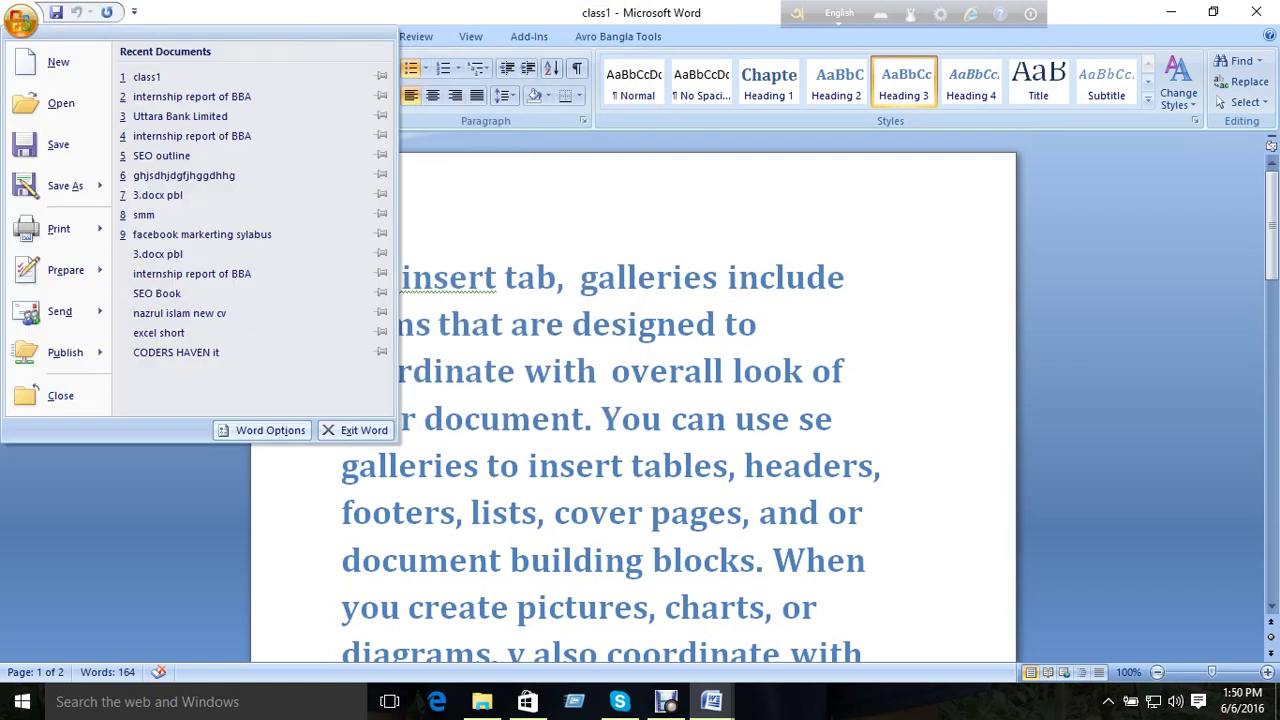
left_click(50, 144)
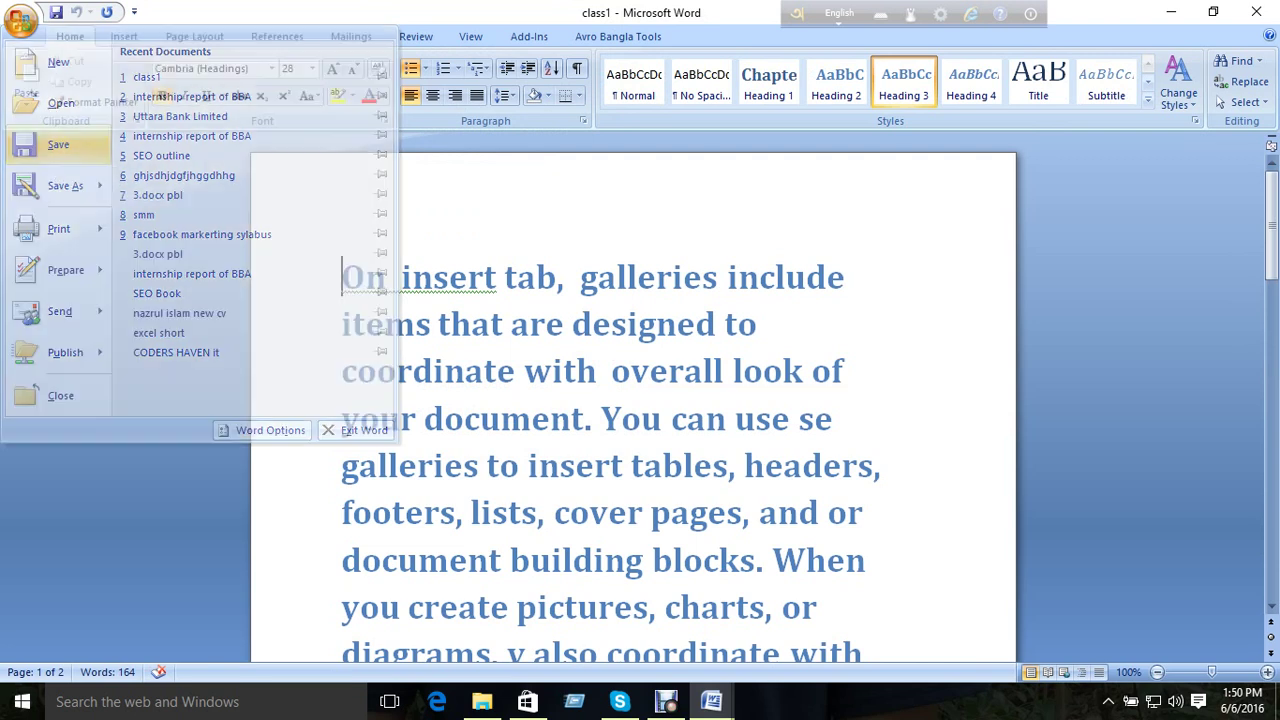
left_click(20, 20)
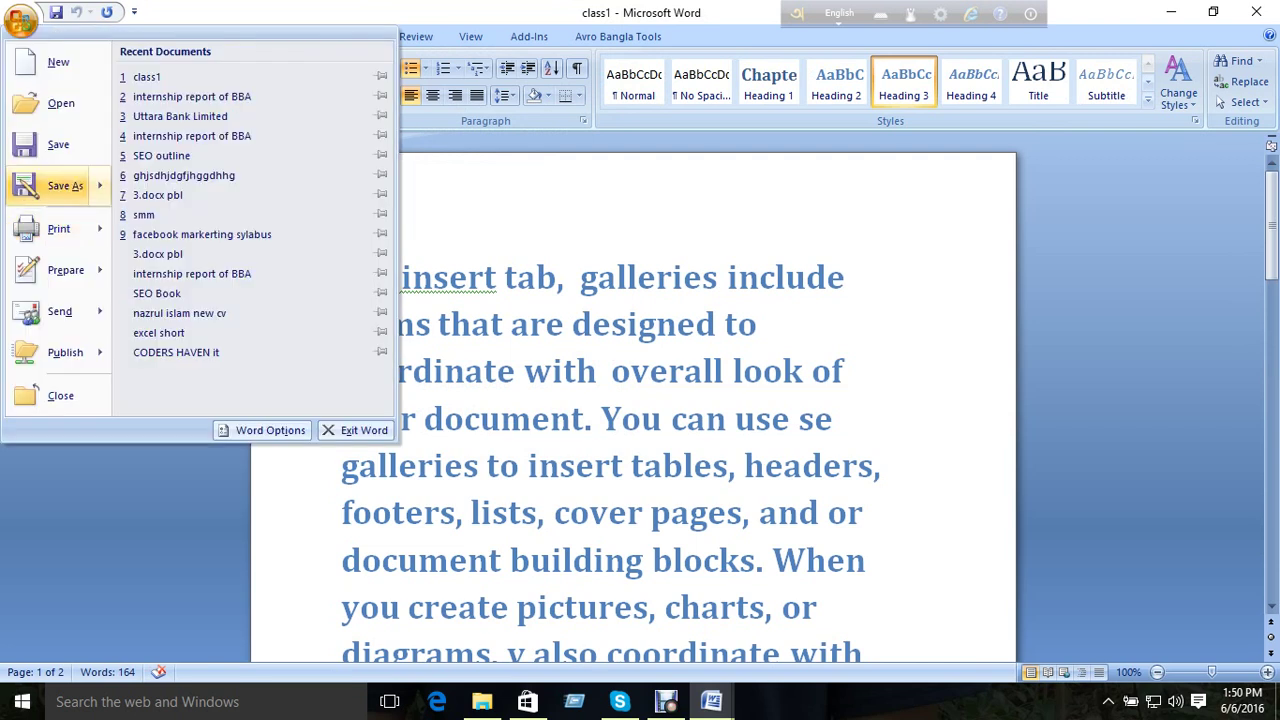
left_click(20, 20)
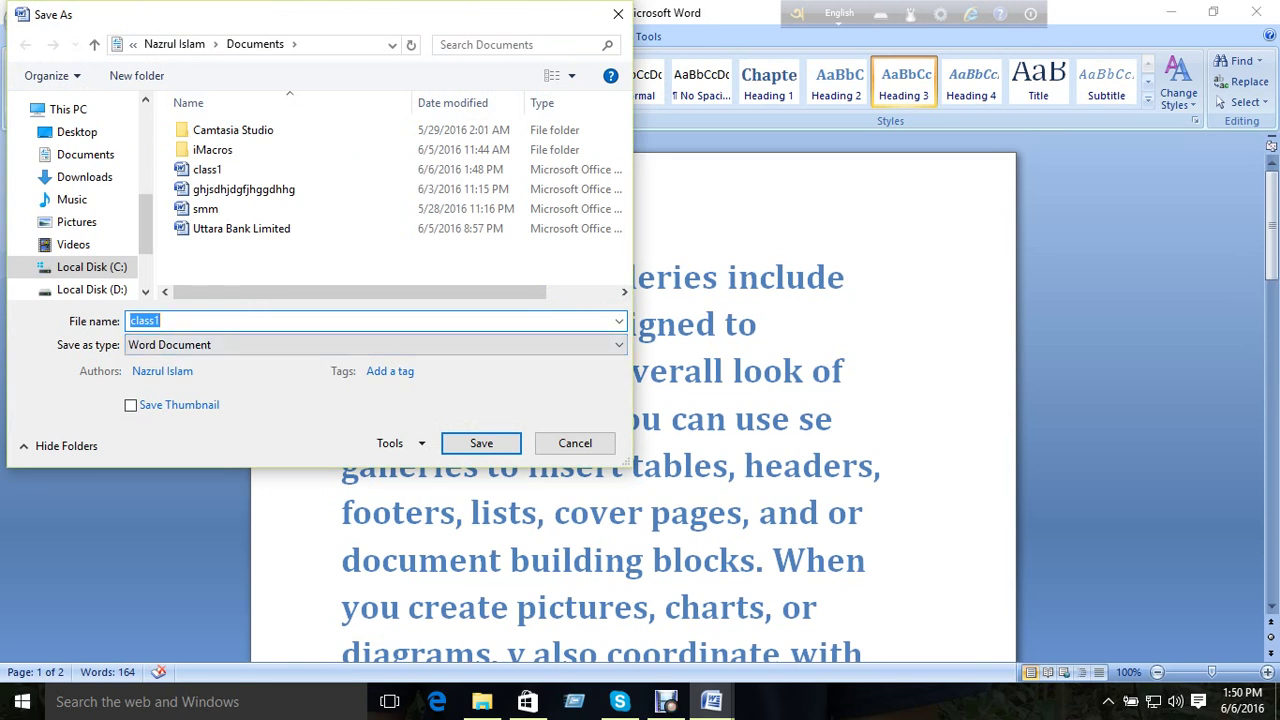
type("al")
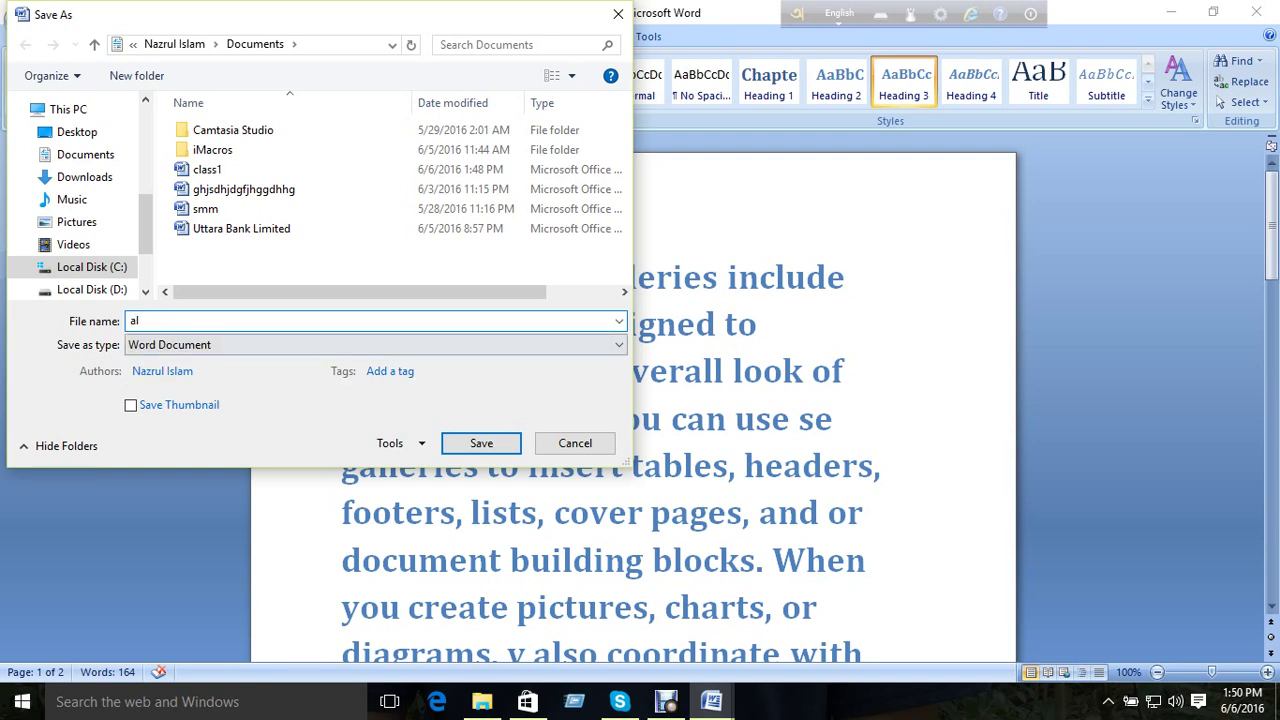
left_click(207, 169)
left_click(370, 320)
type("al")
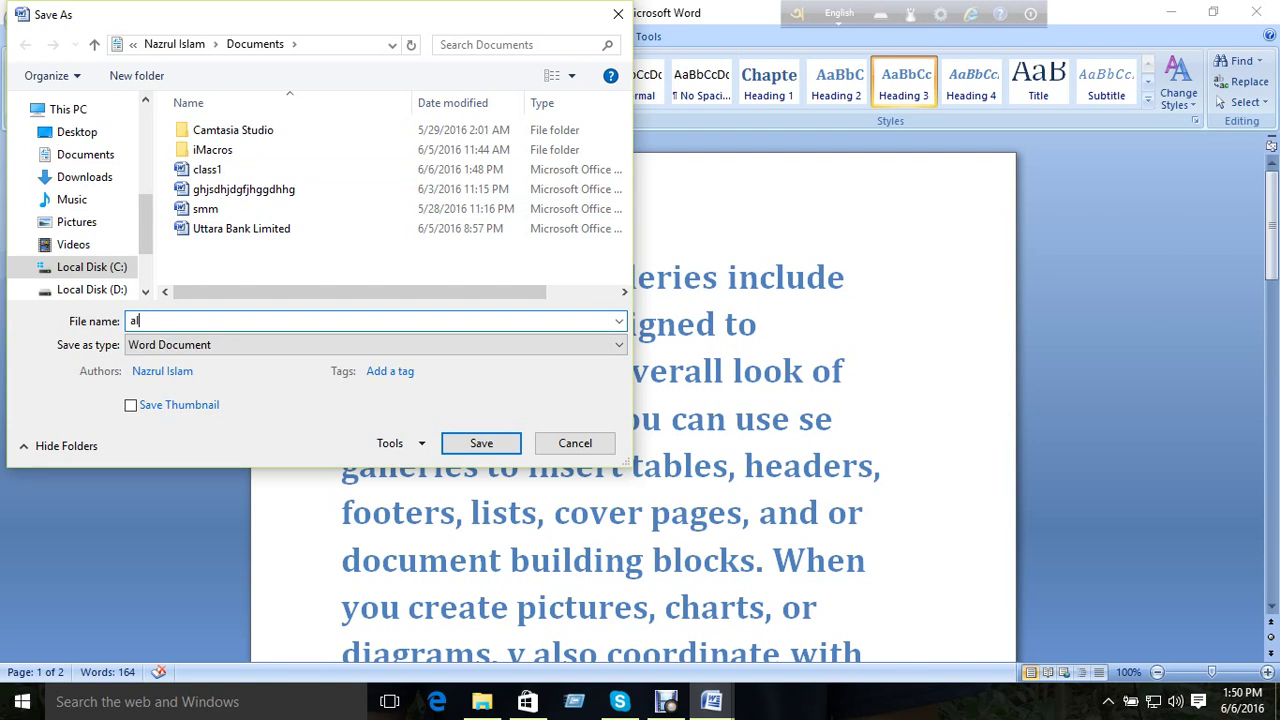
key("Return")
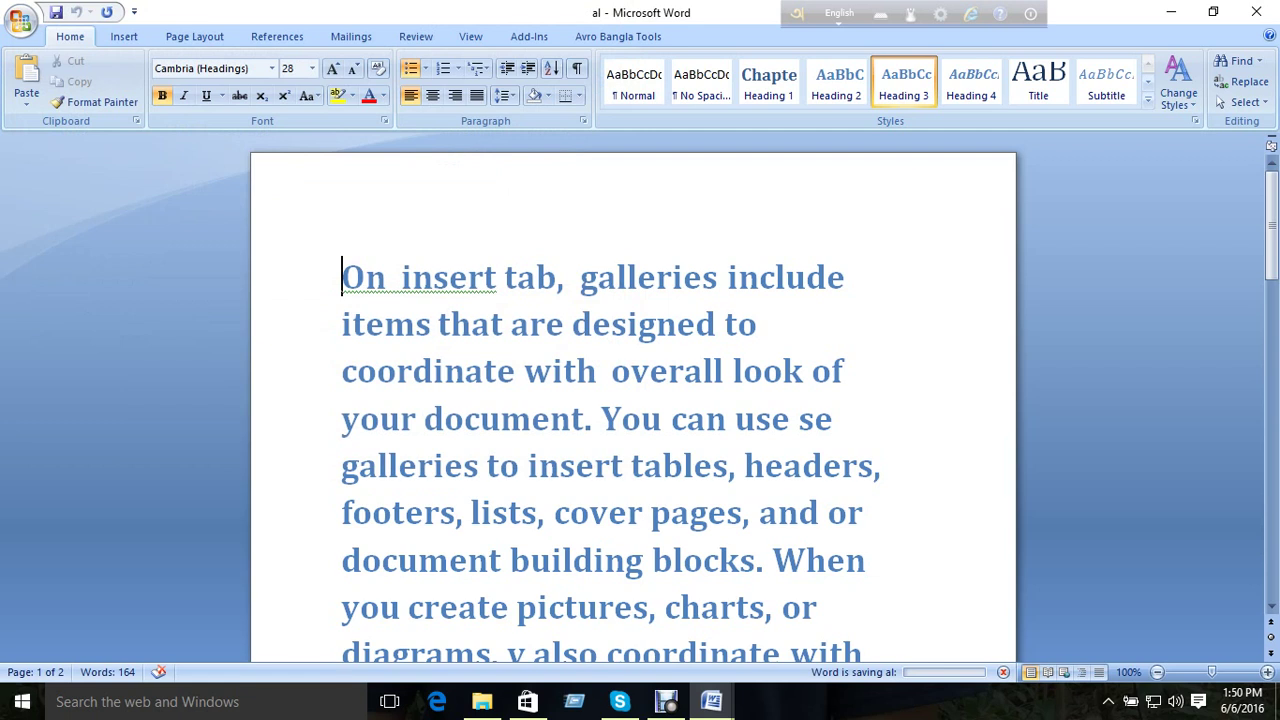
- Reopen class1 from the Office menu's recent documents list
key("alt+f")
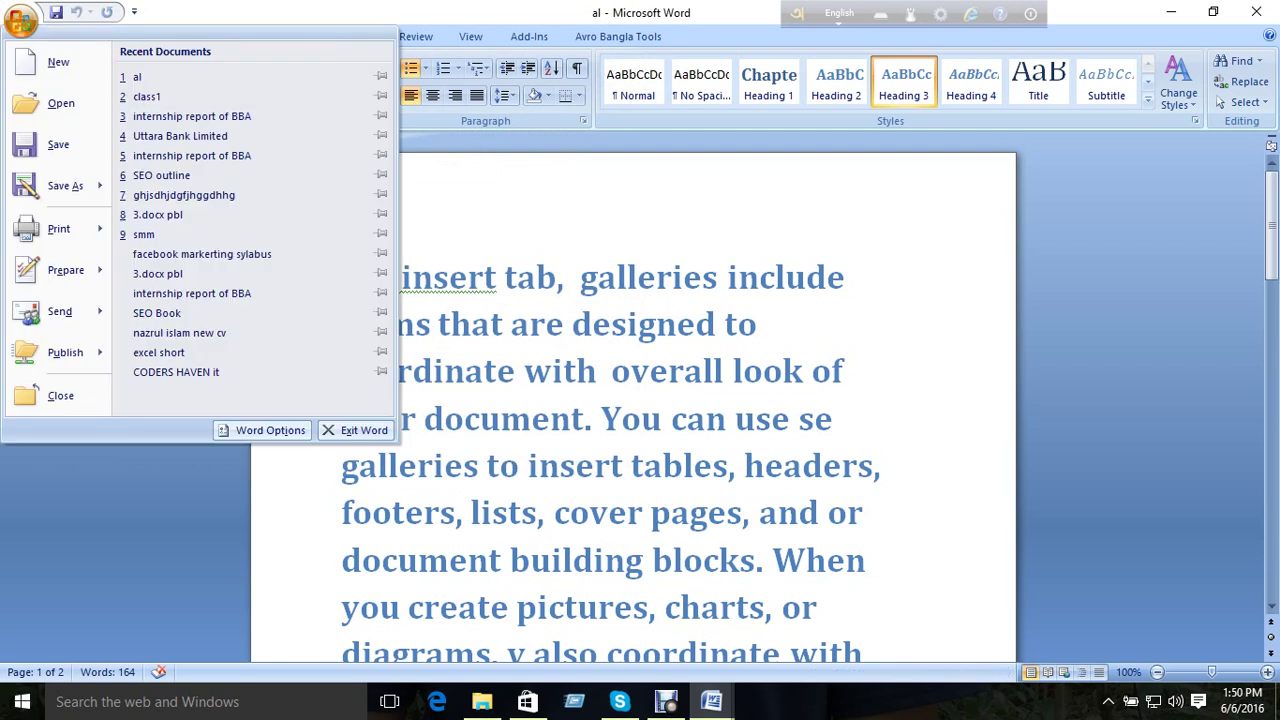
key("Escape")
key("alt+f")
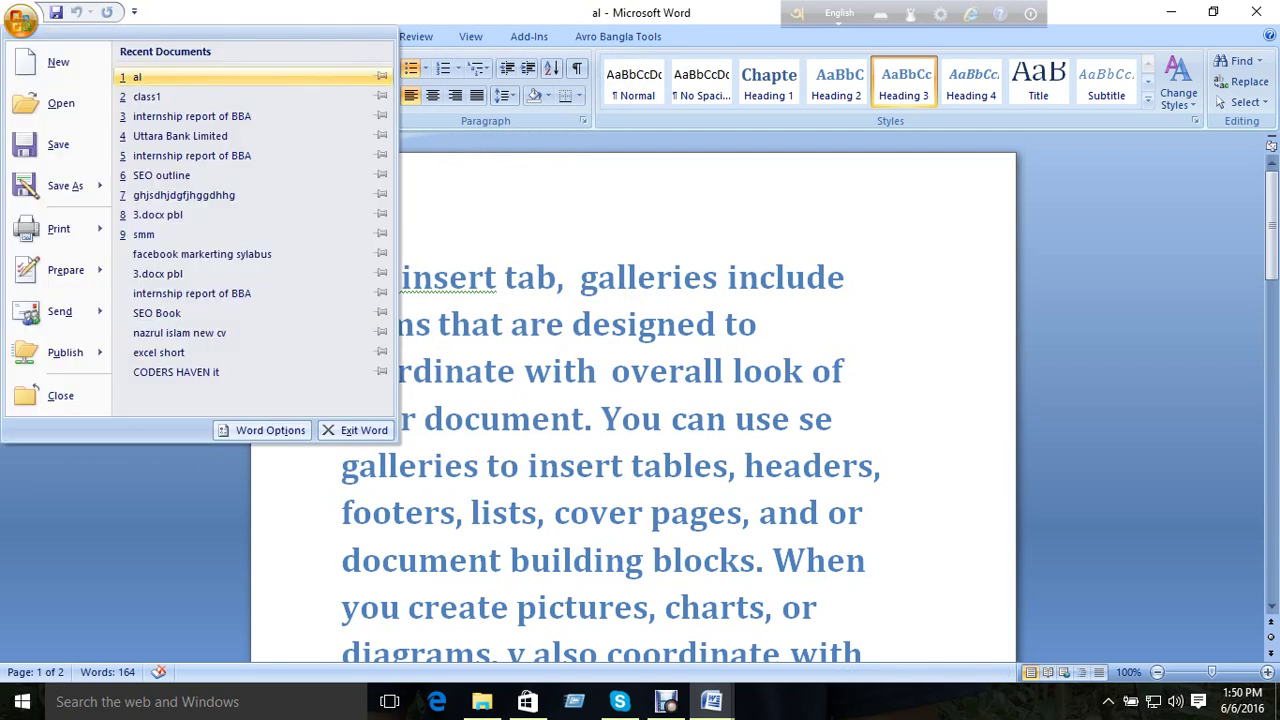
key("Escape")
key("alt+f")
key("2")
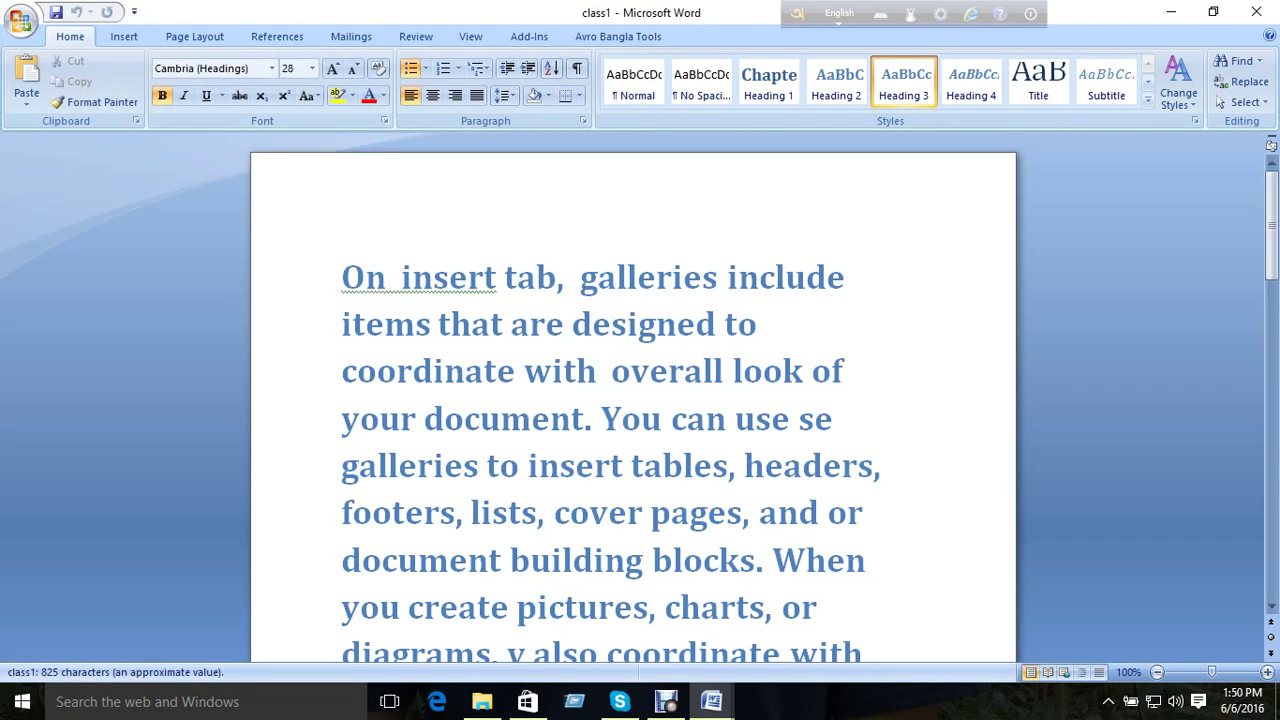
- Bring up the Print dialog for class1
key("alt+f")
key("a")
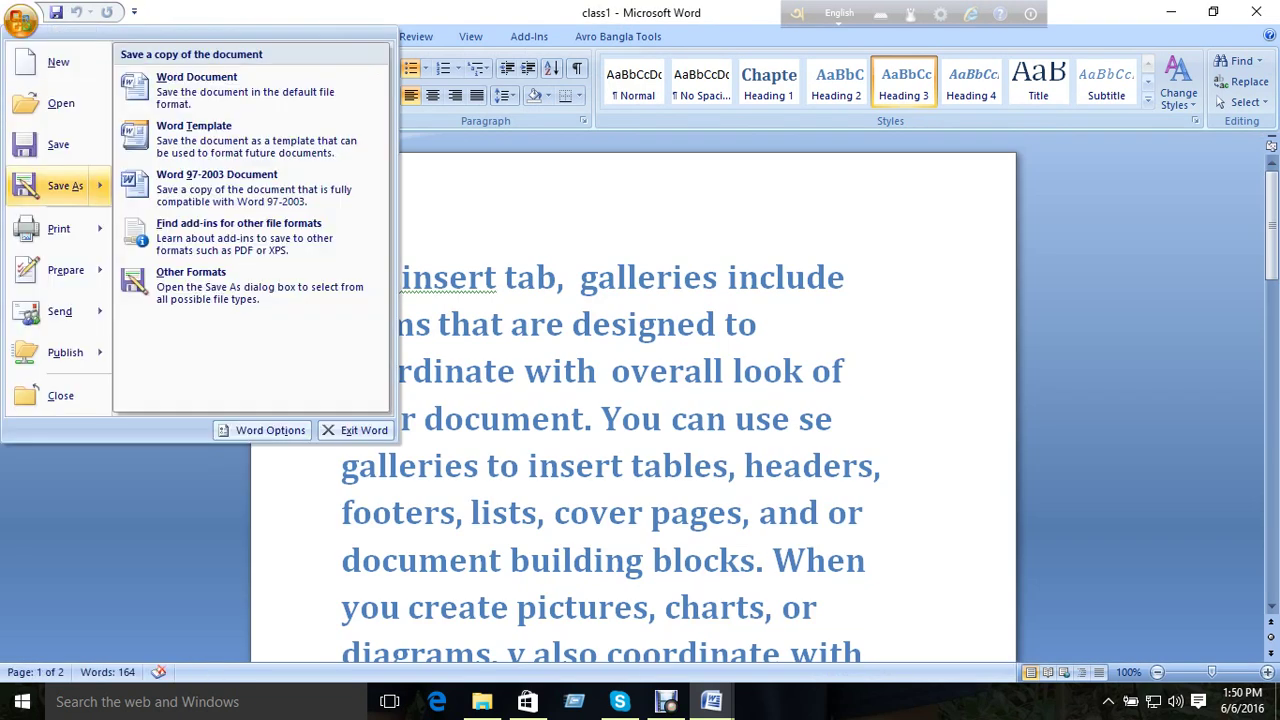
key("Down")
key("Escape")
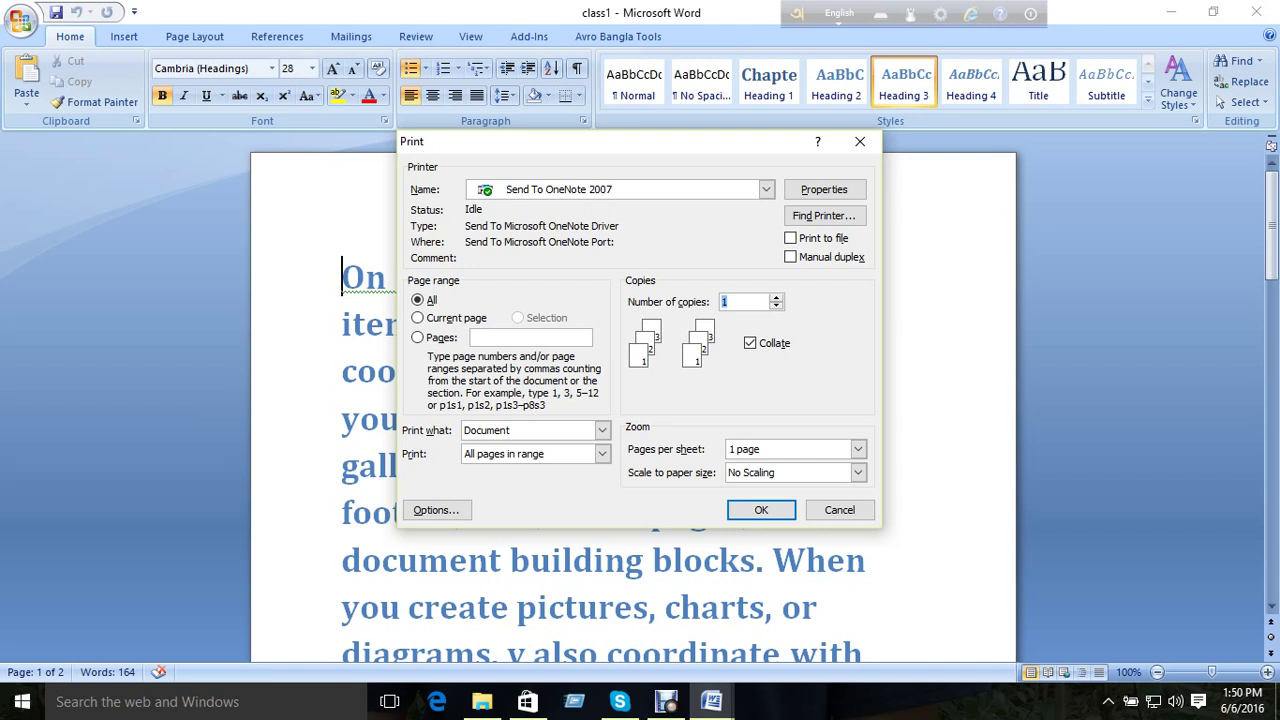
- Try the All, Current page and Pages ranges, then print page 1 to Send To OneNote 2007
left_click(418, 300)
left_click(418, 318)
left_click(530, 337)
key("alt+g")
key("Return")
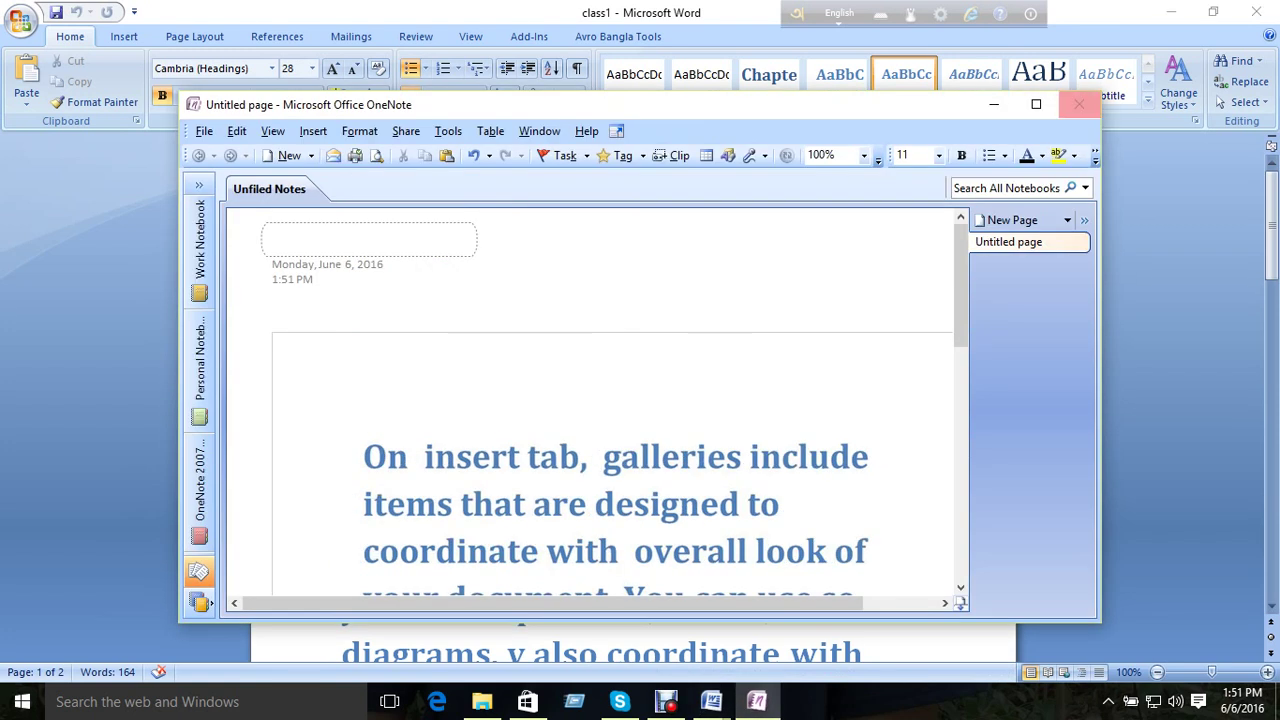
- Close OneNote, close the class1 and al documents, and bring the Documents folder forward
left_click(1079, 104)
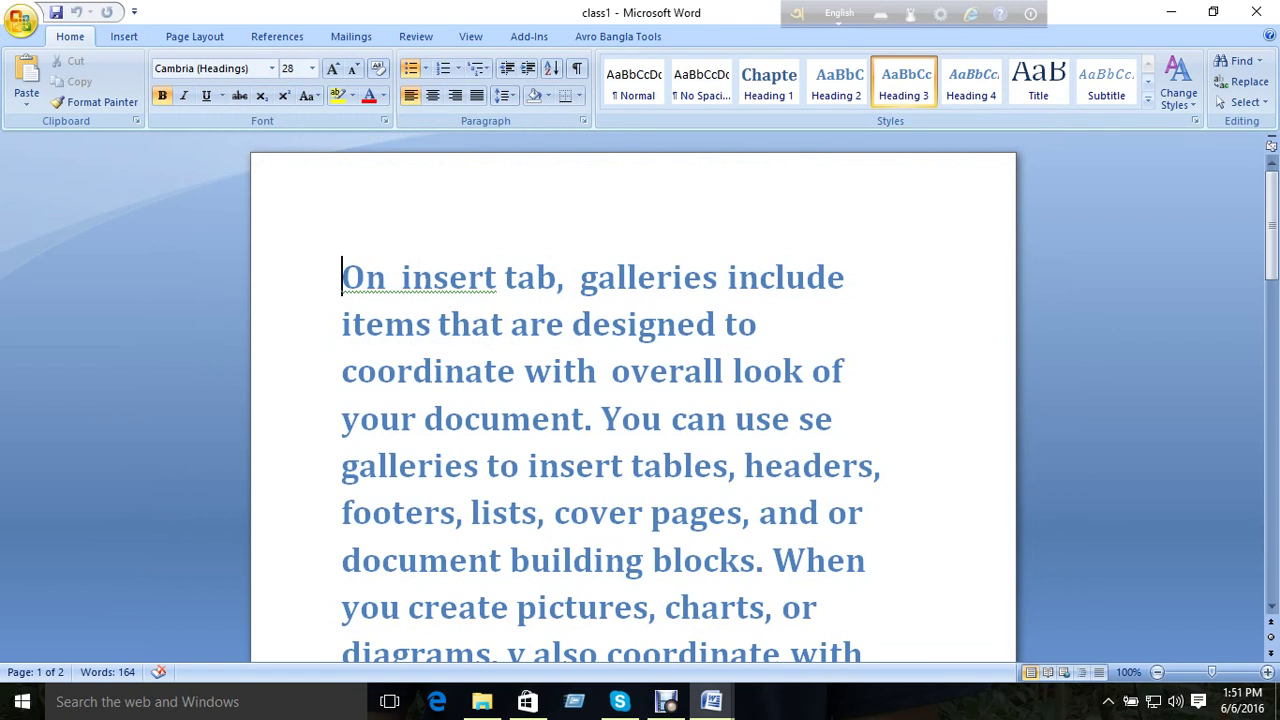
left_click(20, 20)
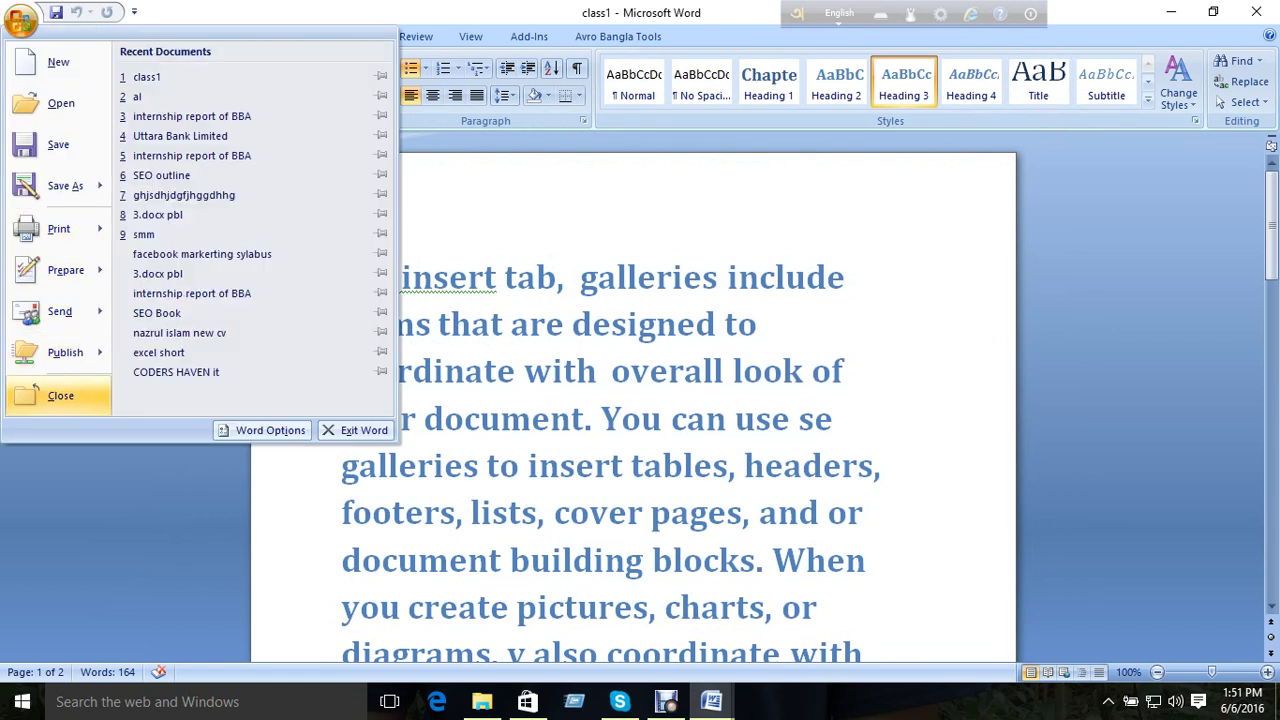
left_click(60, 395)
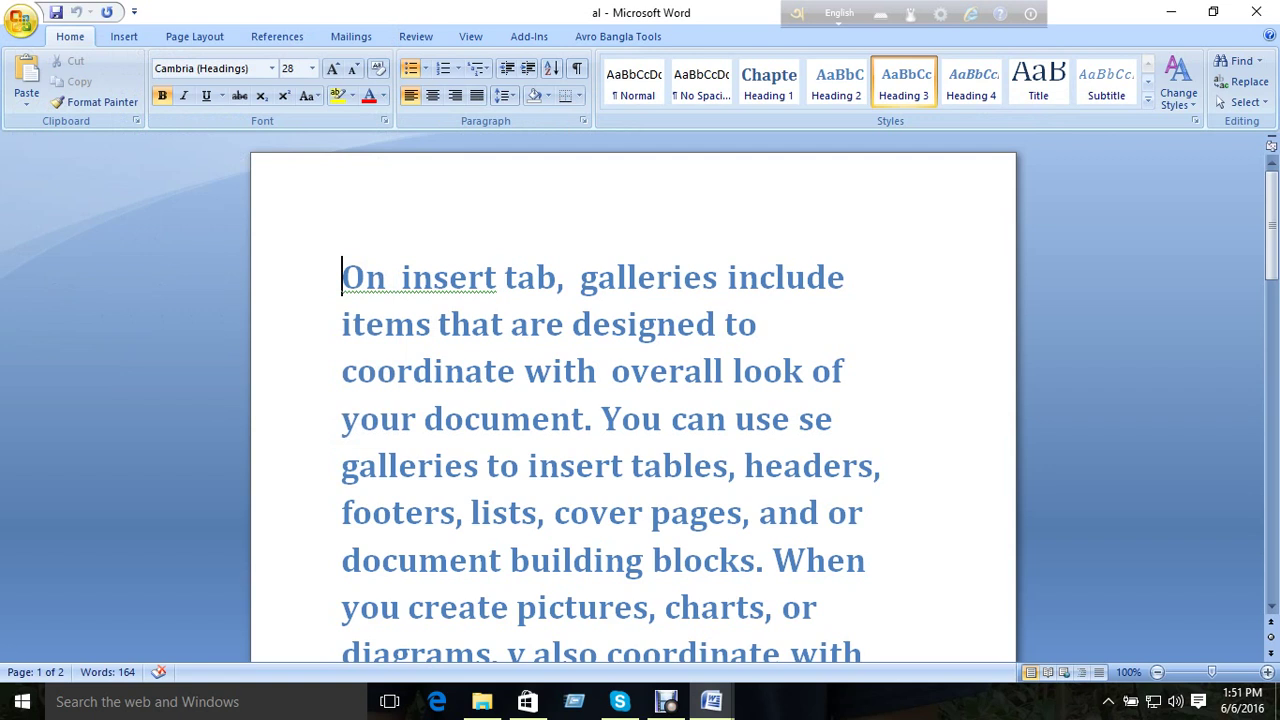
left_click(20, 20)
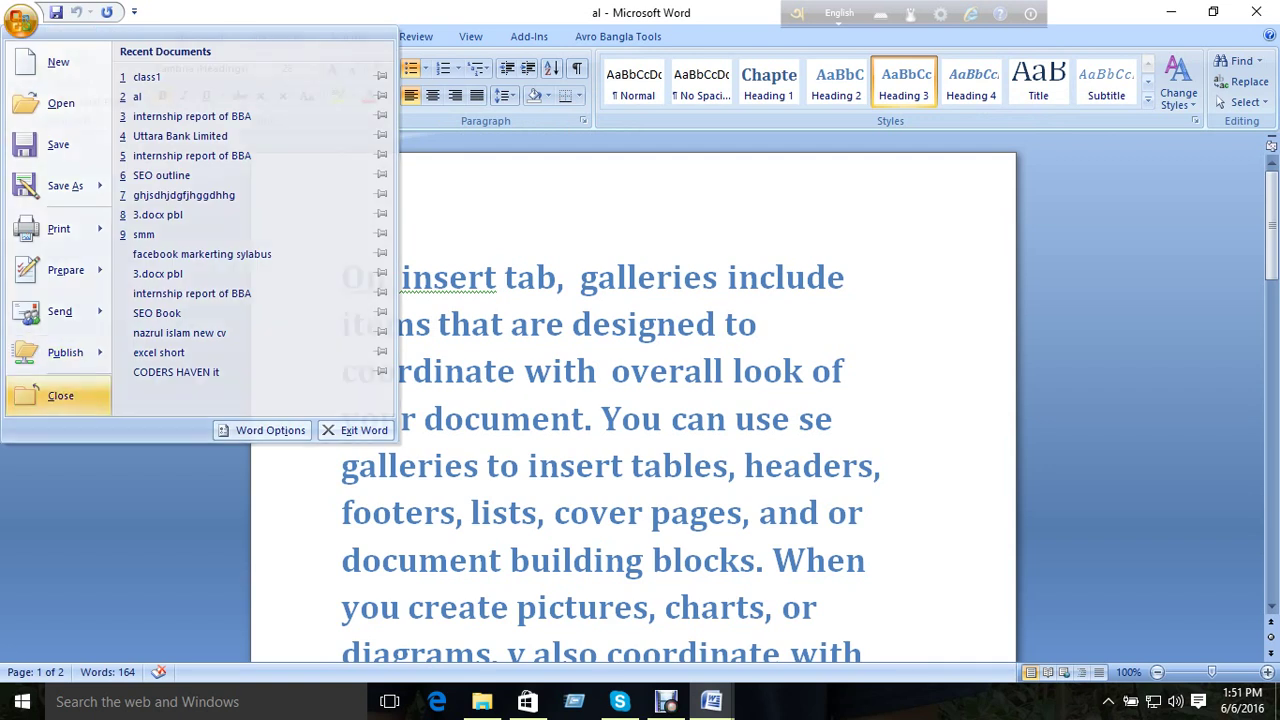
left_click(60, 395)
left_click(482, 701)
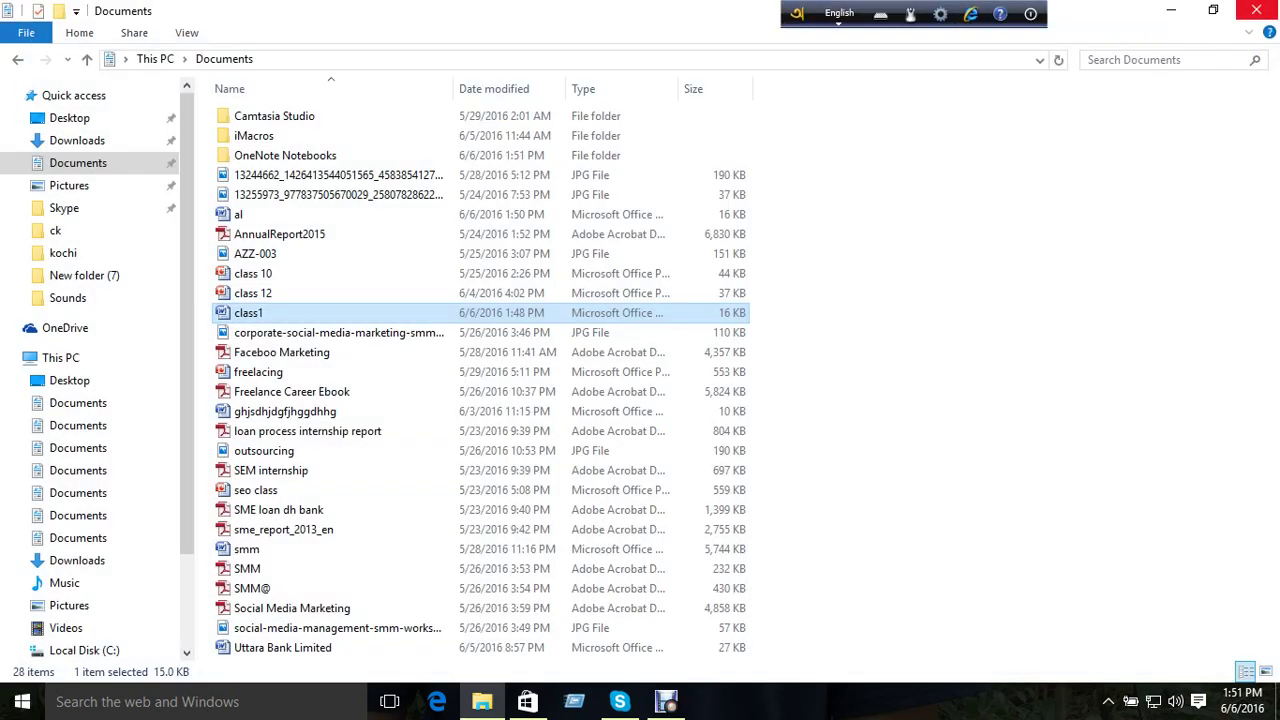
- Close the Documents Explorer window and restore Debut Professional from the taskbar
left_click(1256, 10)
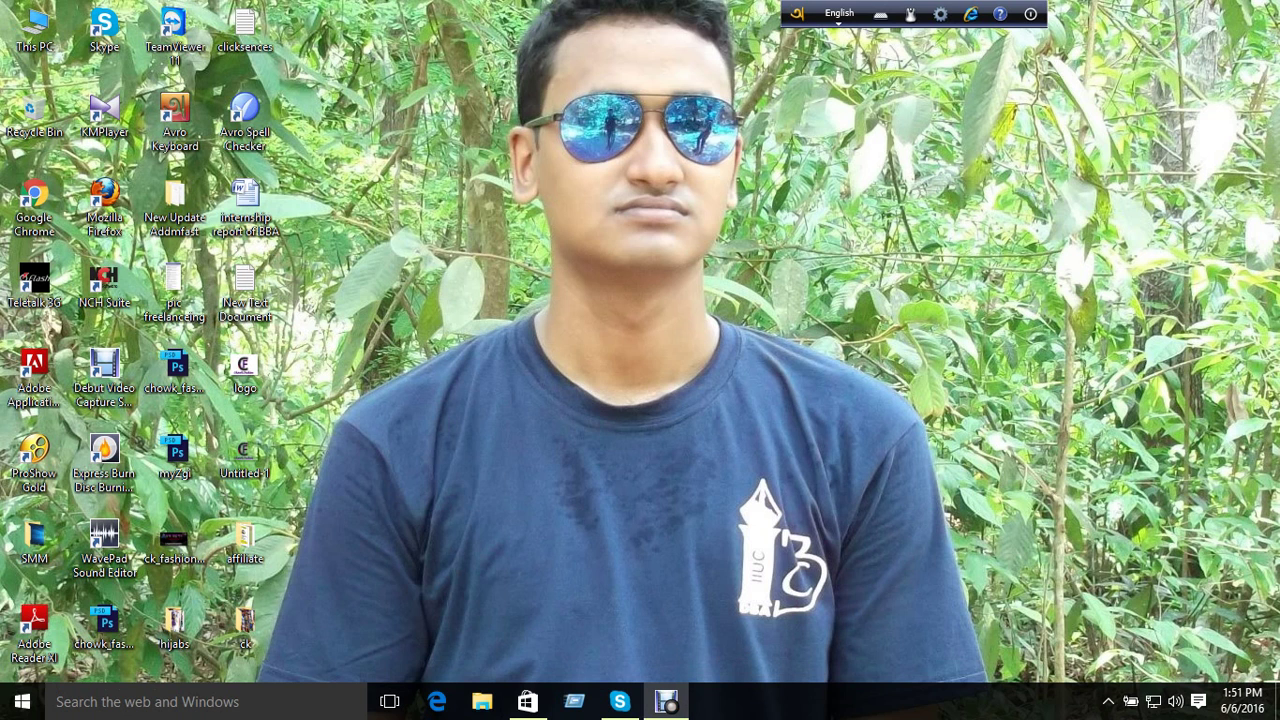
mouse_move(666, 701)
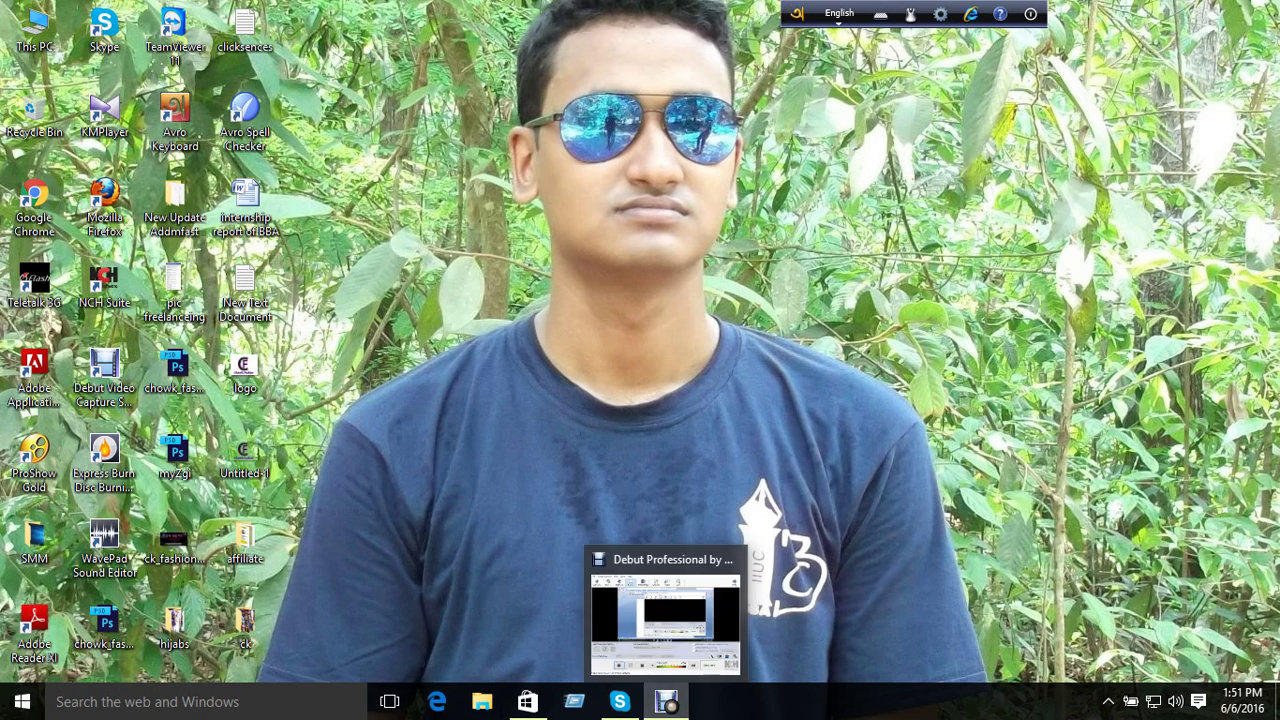
left_click(665, 615)
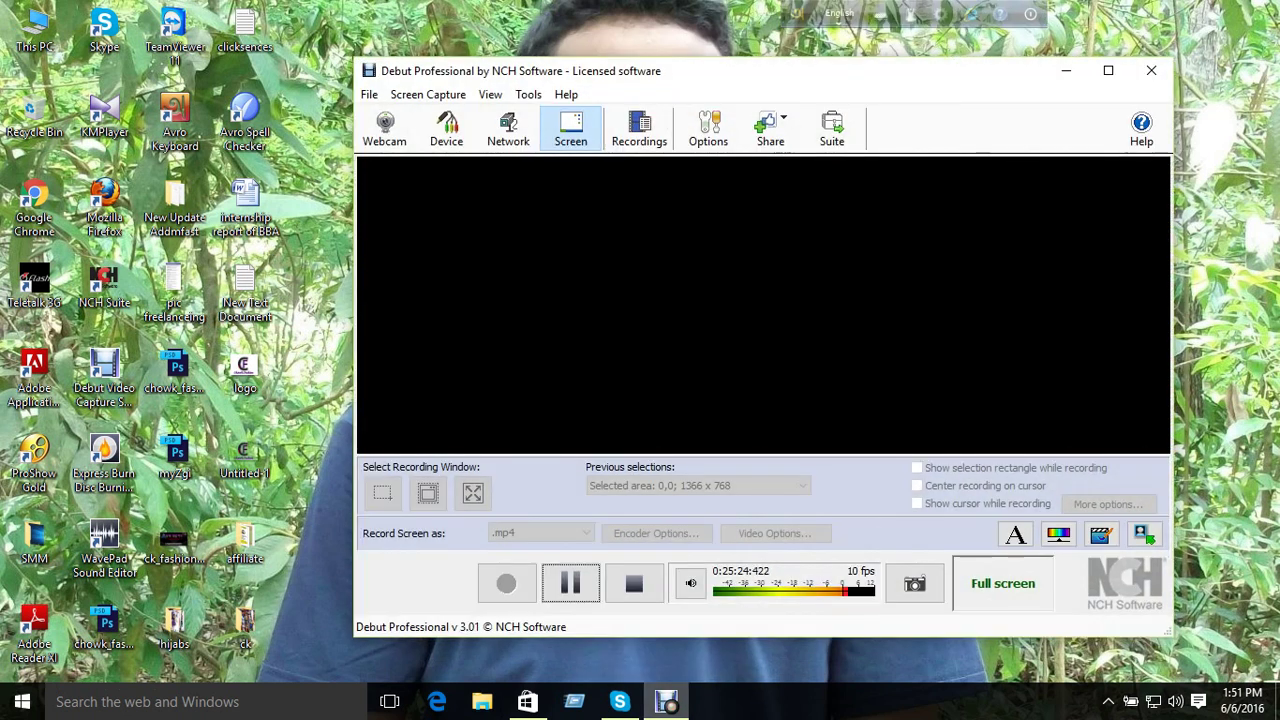